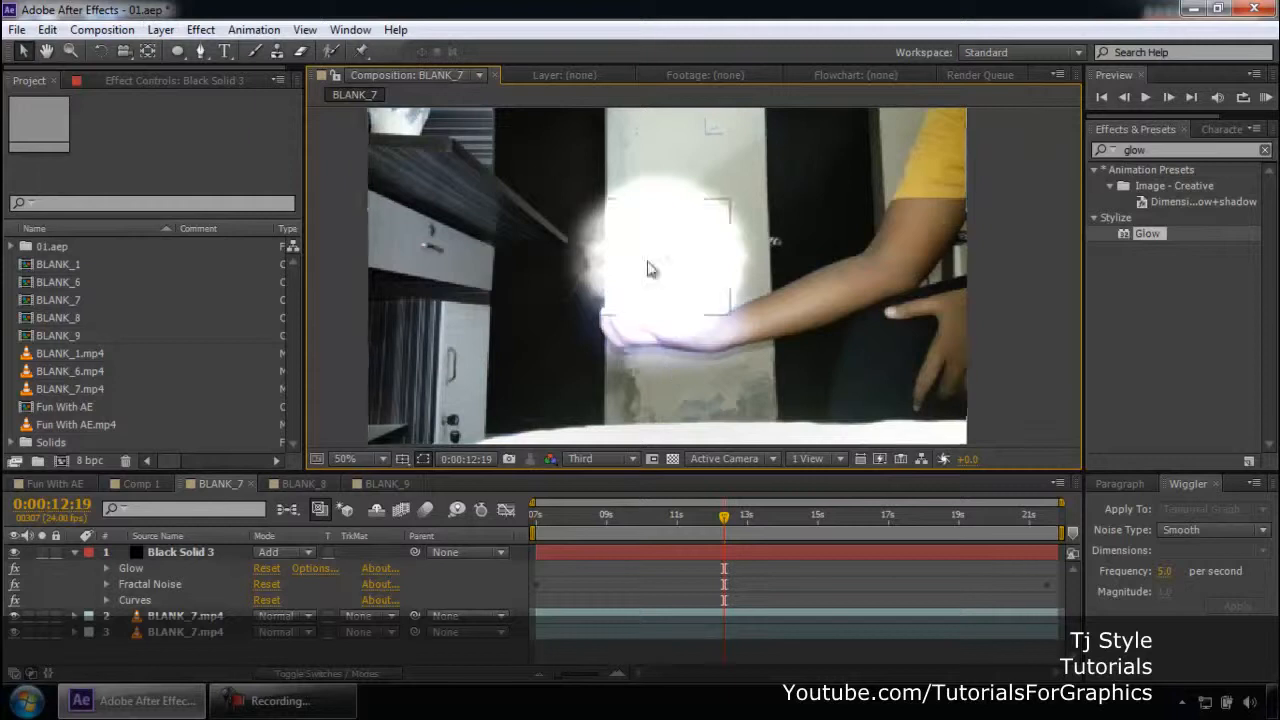
click(345, 713)
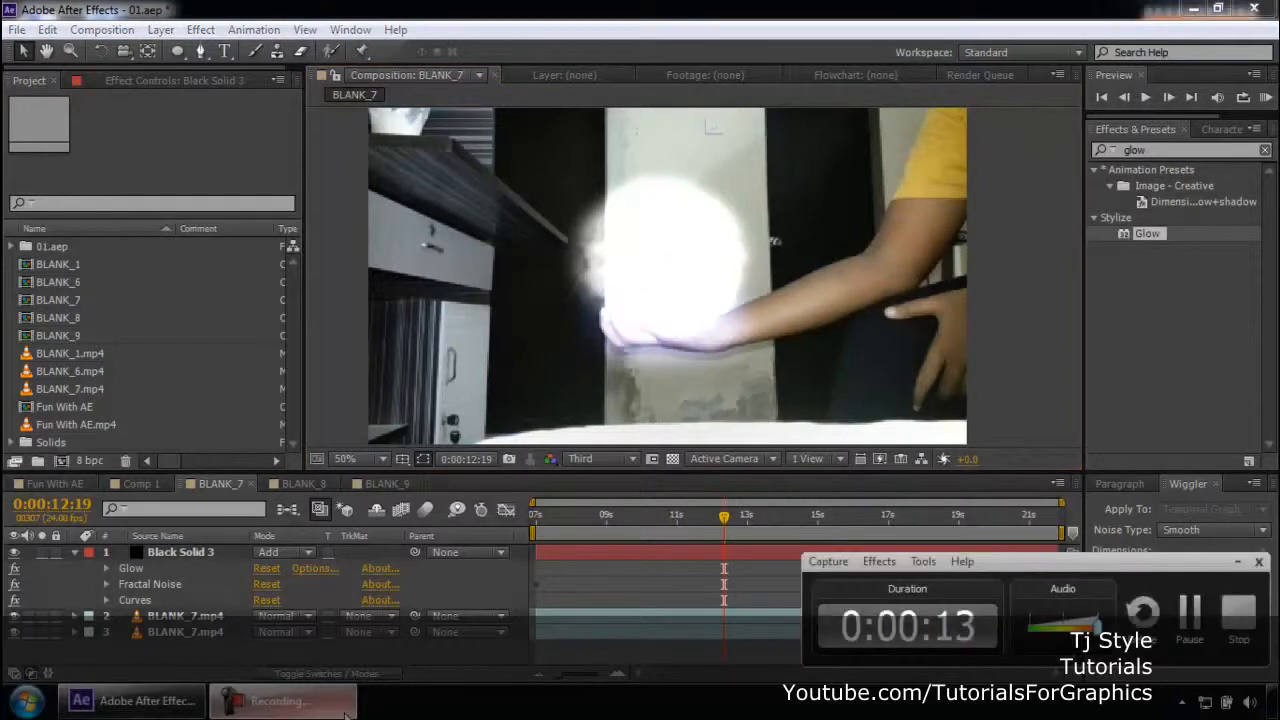
click(345, 713)
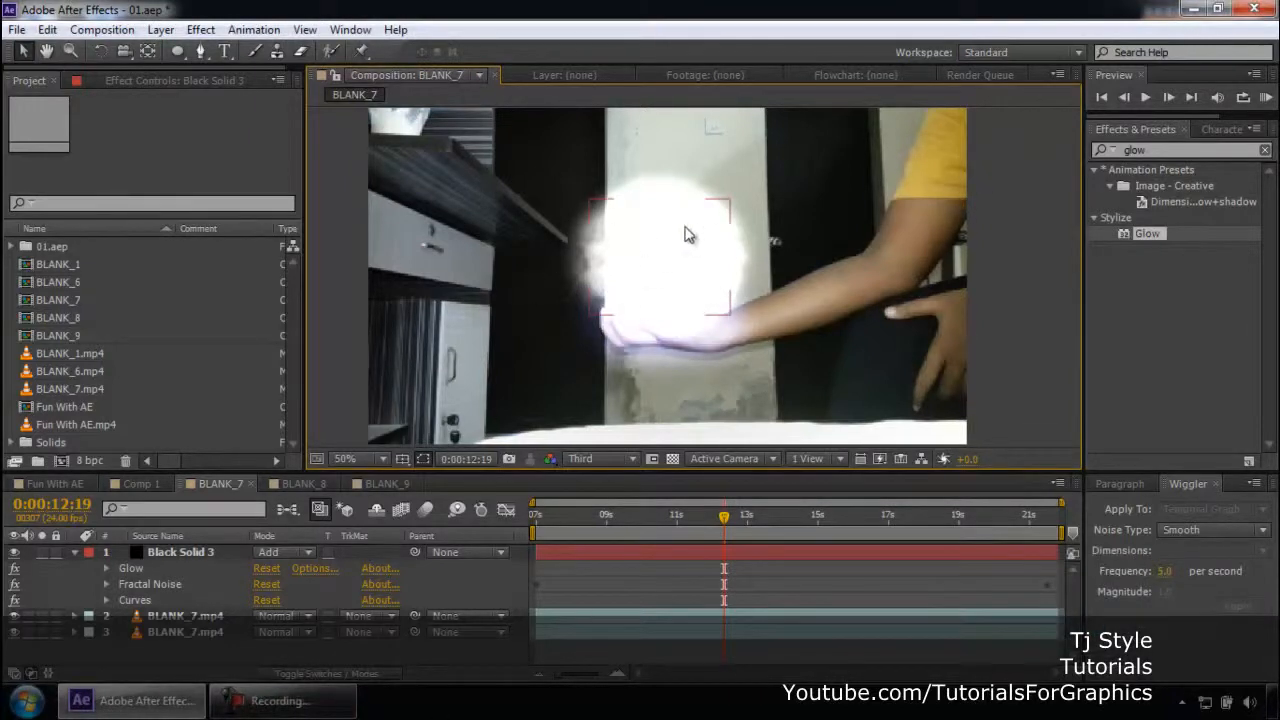
Step: Compare how the ball effect lights the hand in the BLANK_8 and BLANK_7 compositions
click(304, 484)
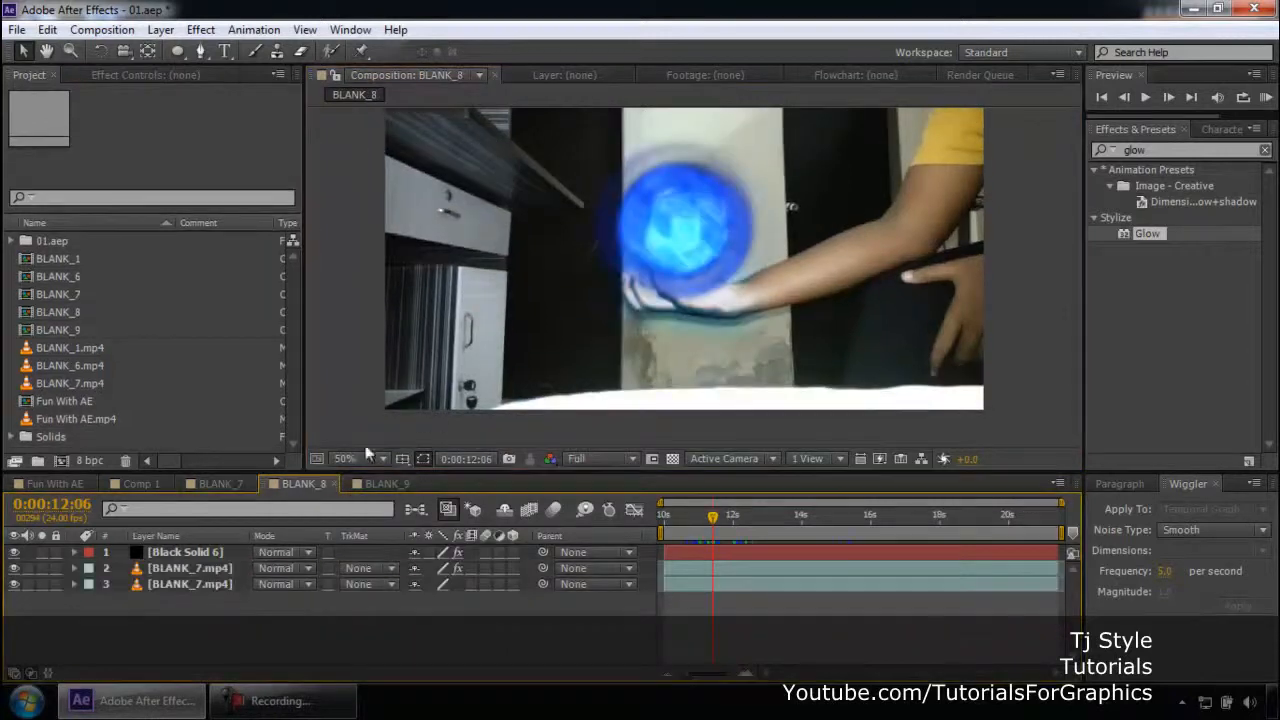
drag(661, 231, 651, 272)
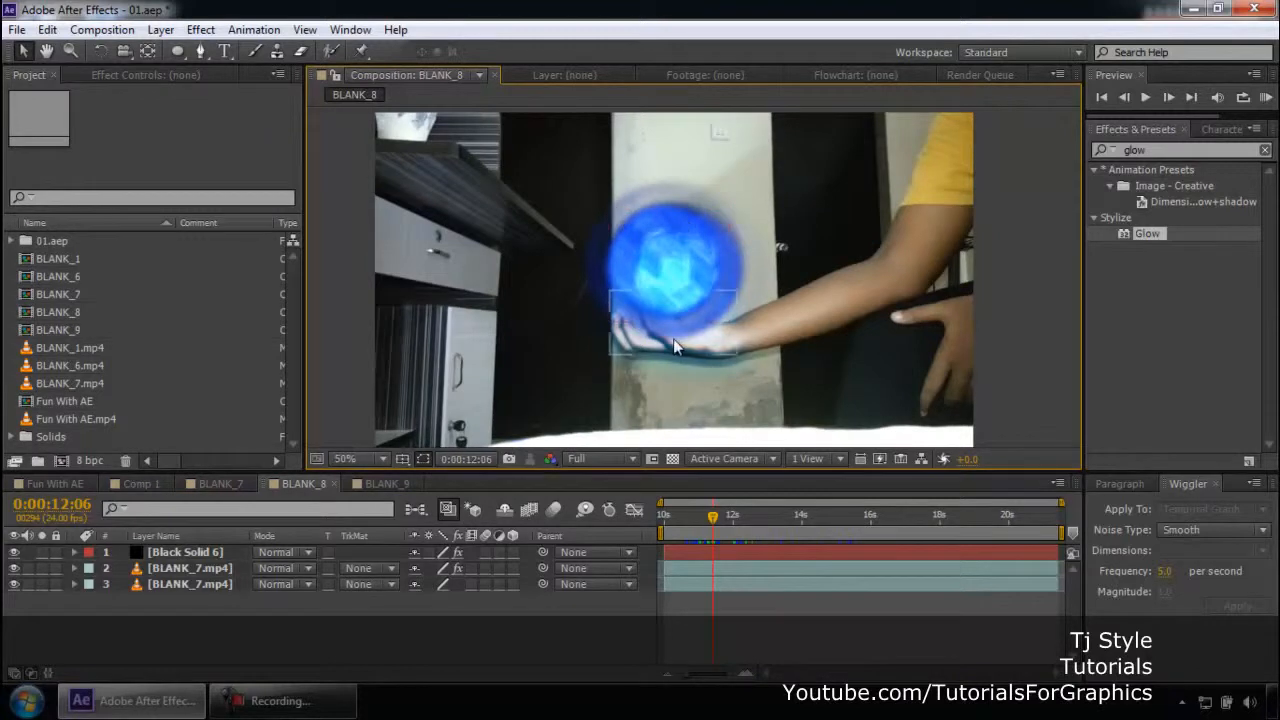
scroll(676, 345, up, 2)
key(space)
drag(701, 385, 694, 280)
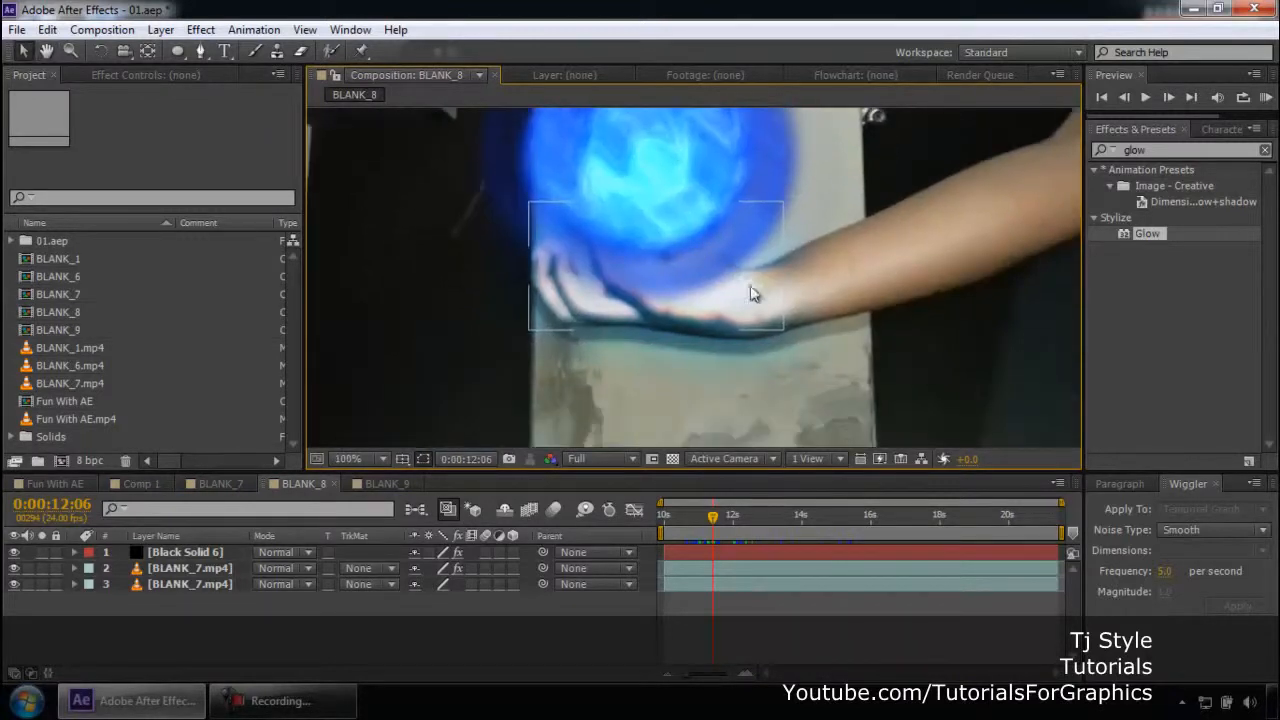
scroll(620, 322, down, 2)
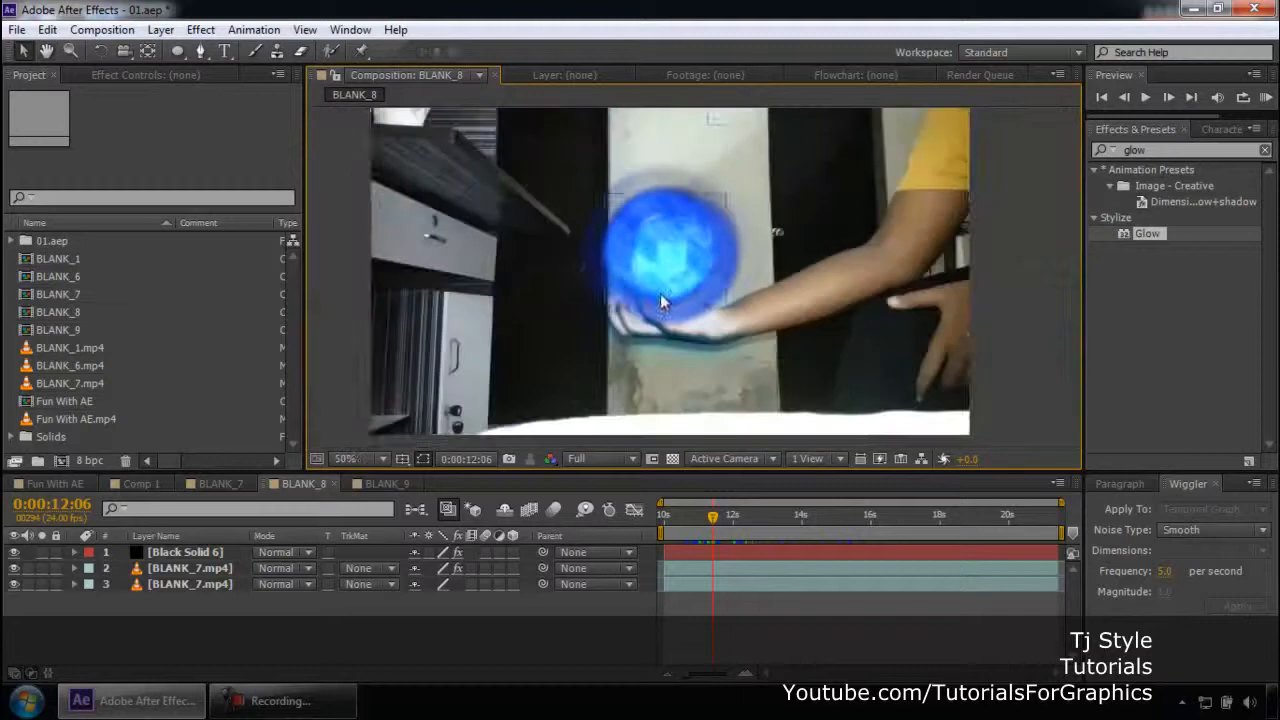
click(218, 483)
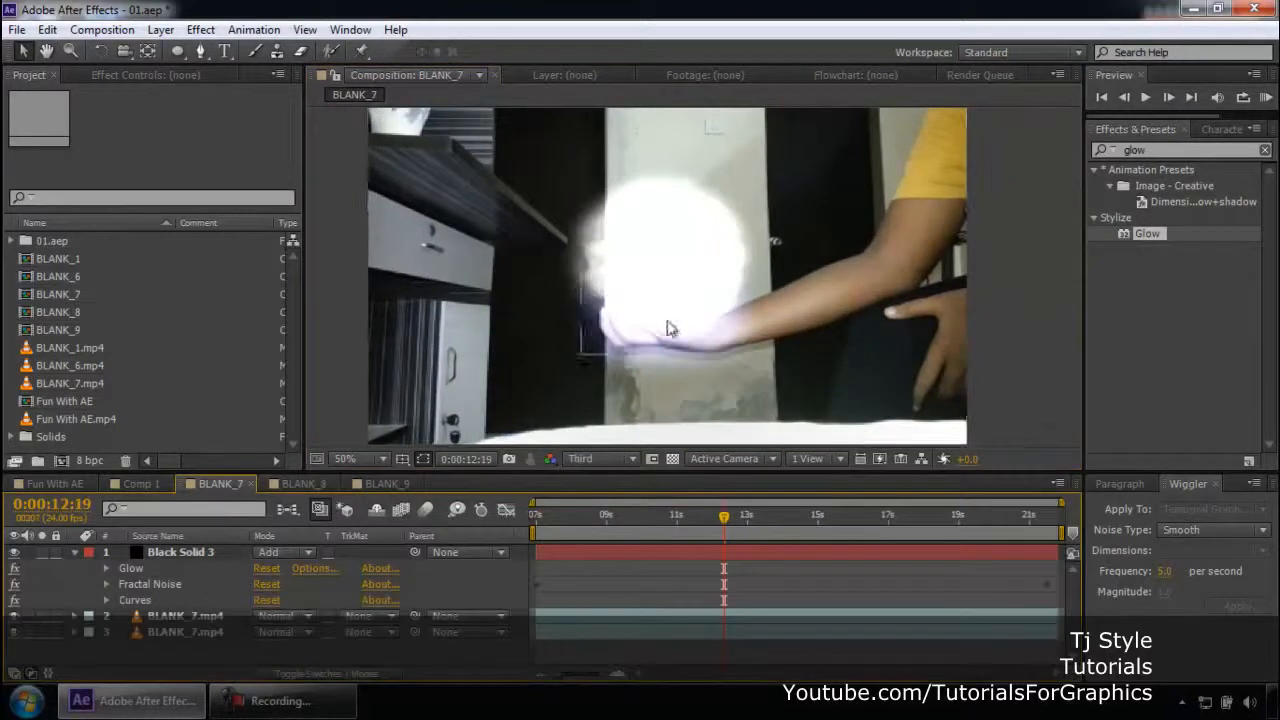
click(660, 256)
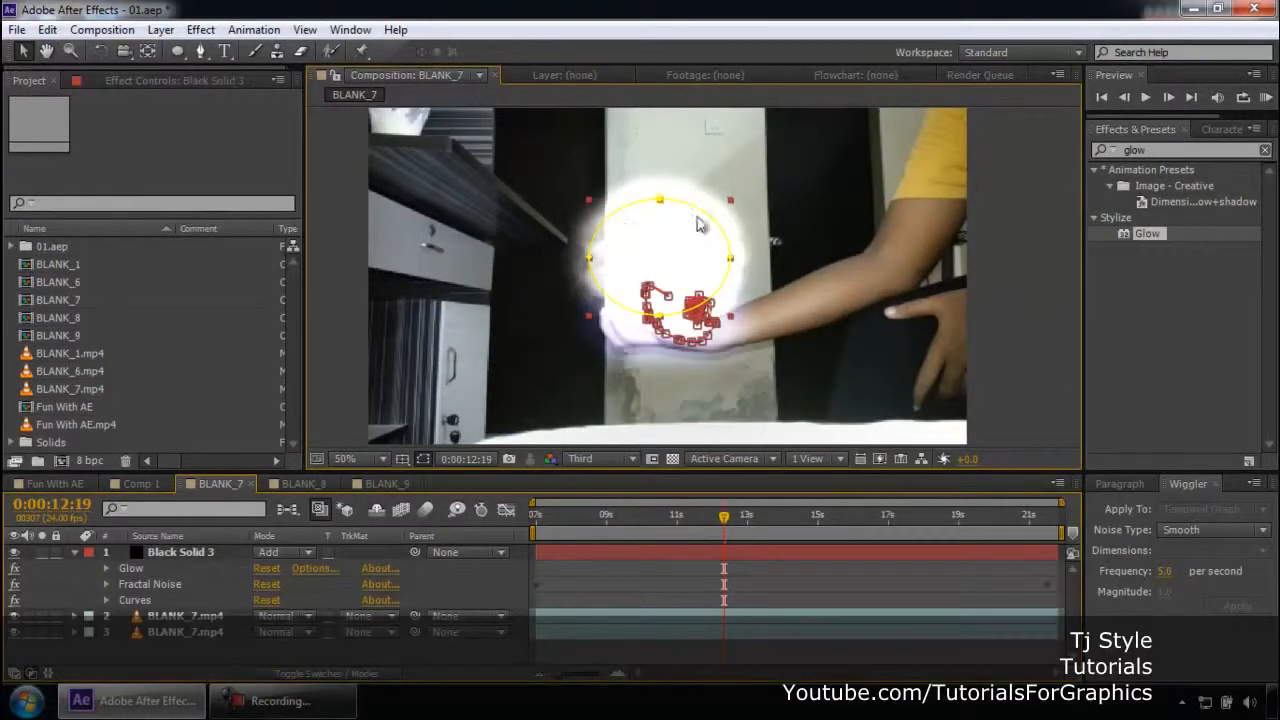
click(628, 358)
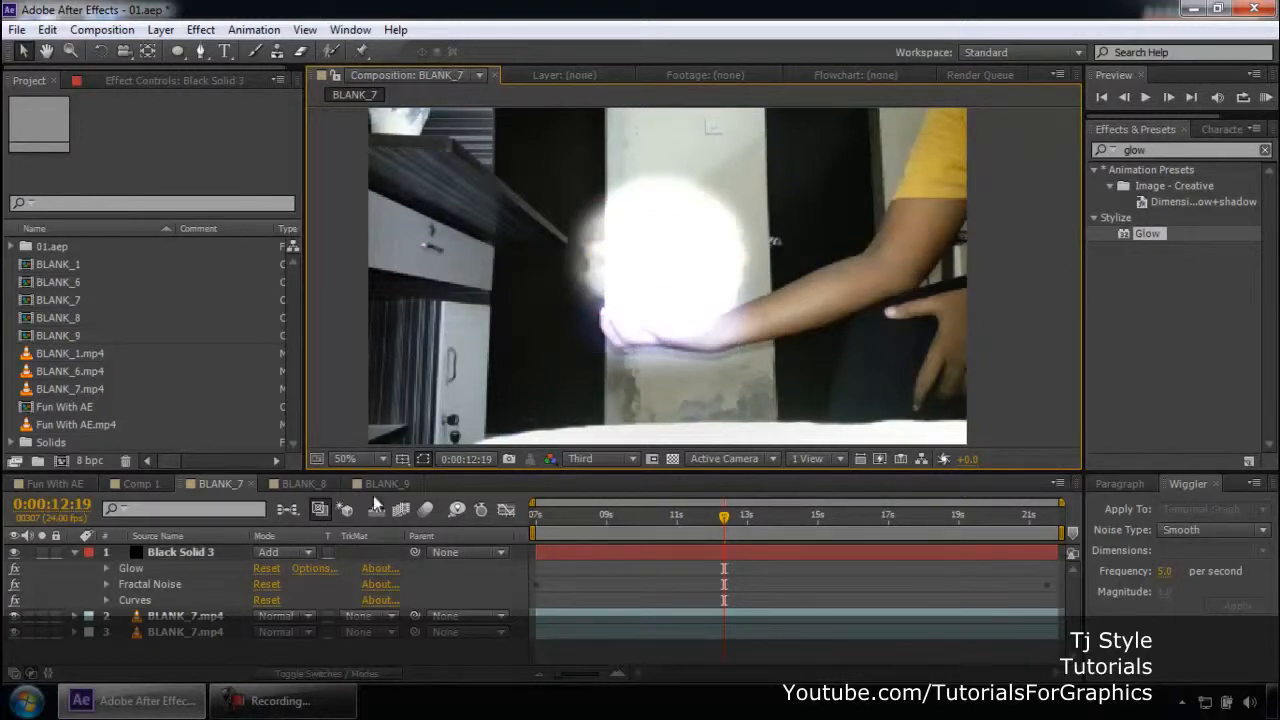
Step: In Comp 1, make the bottom BLANK_1.mp4 layer visible and move the current time to 0;00;08;11
click(120, 485)
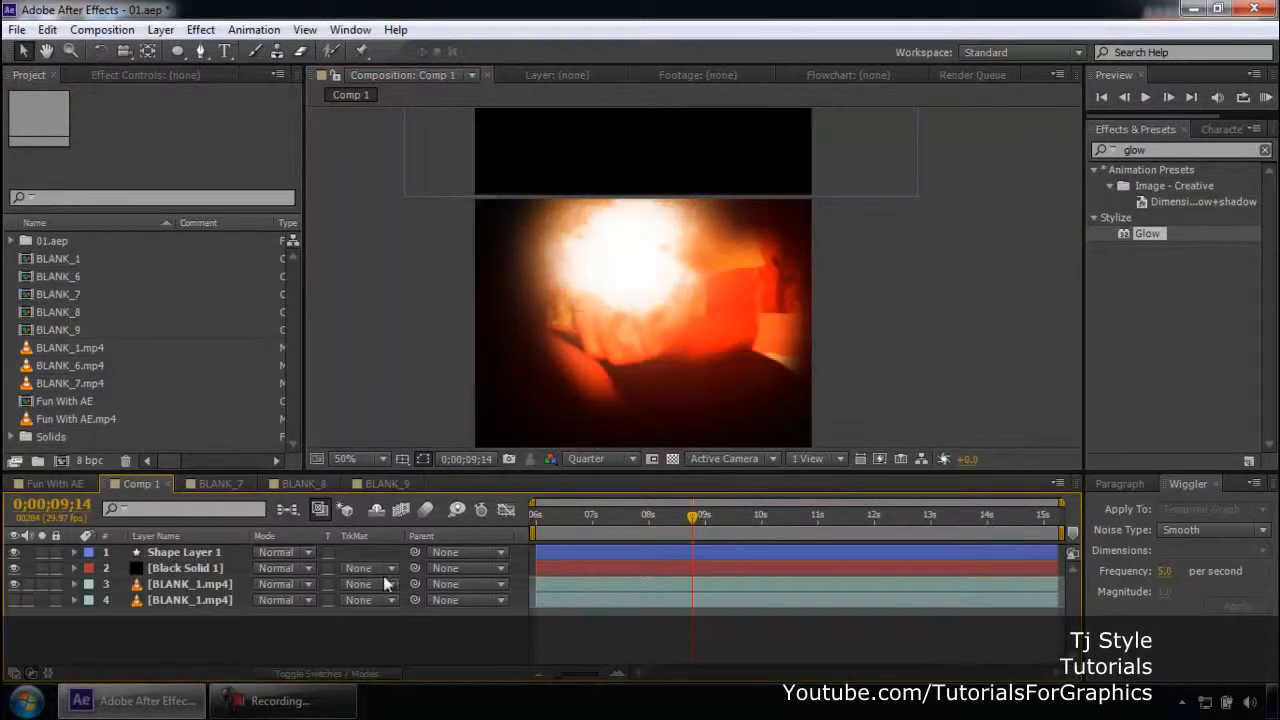
click(15, 600)
click(976, 230)
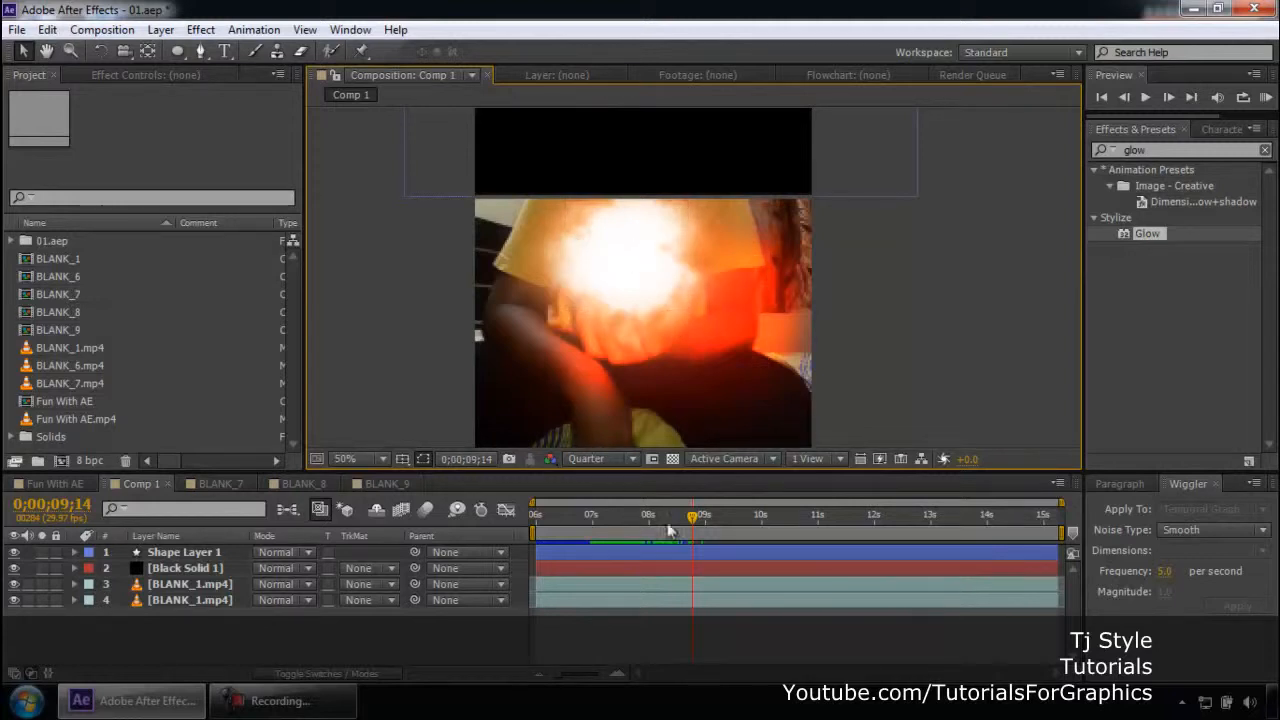
drag(692, 518, 630, 520)
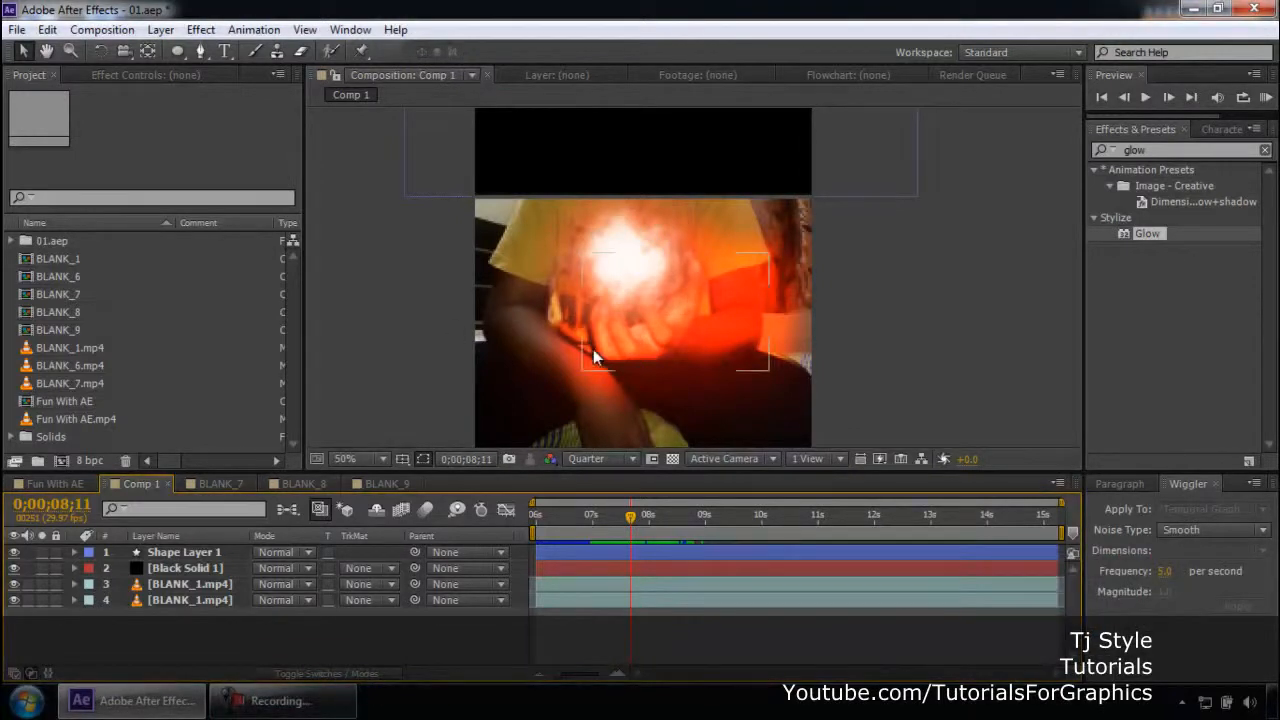
Step: In the BLANK_9 composition, duplicate the BLANK_7.mp4 layer and rename the upper copy HAND
click(382, 485)
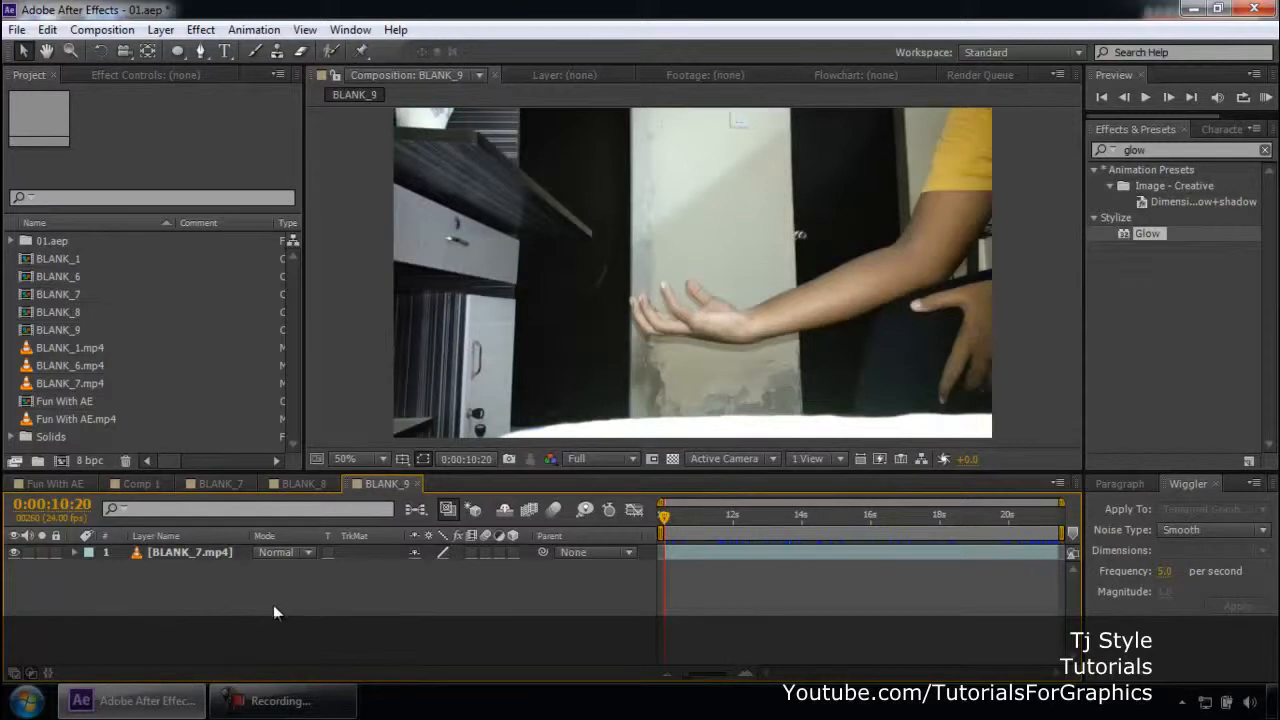
click(280, 701)
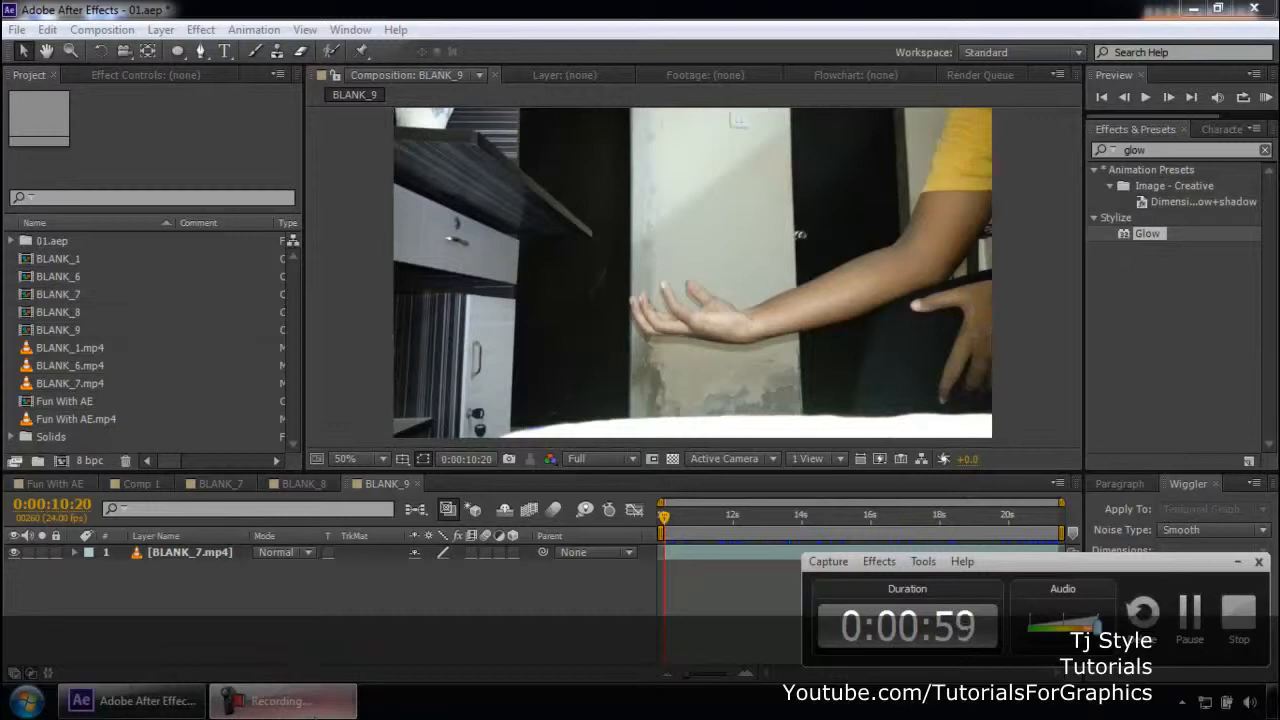
mouse_move(314, 714)
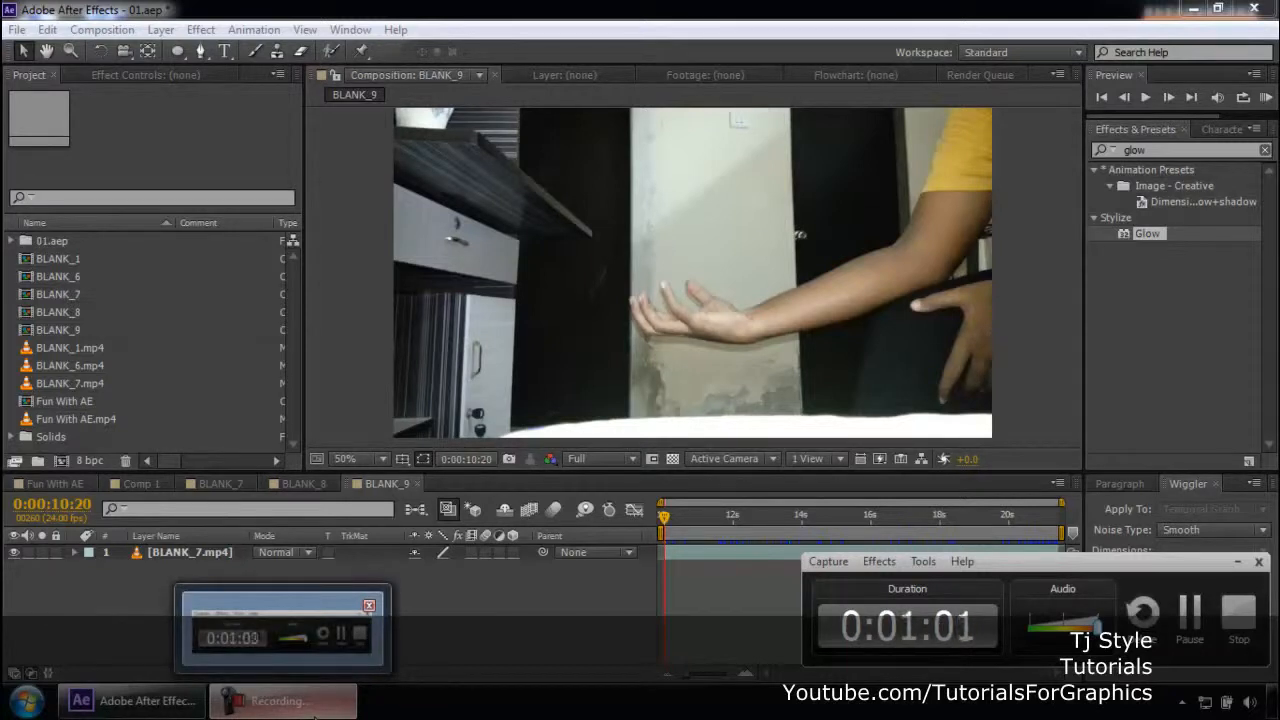
click(314, 714)
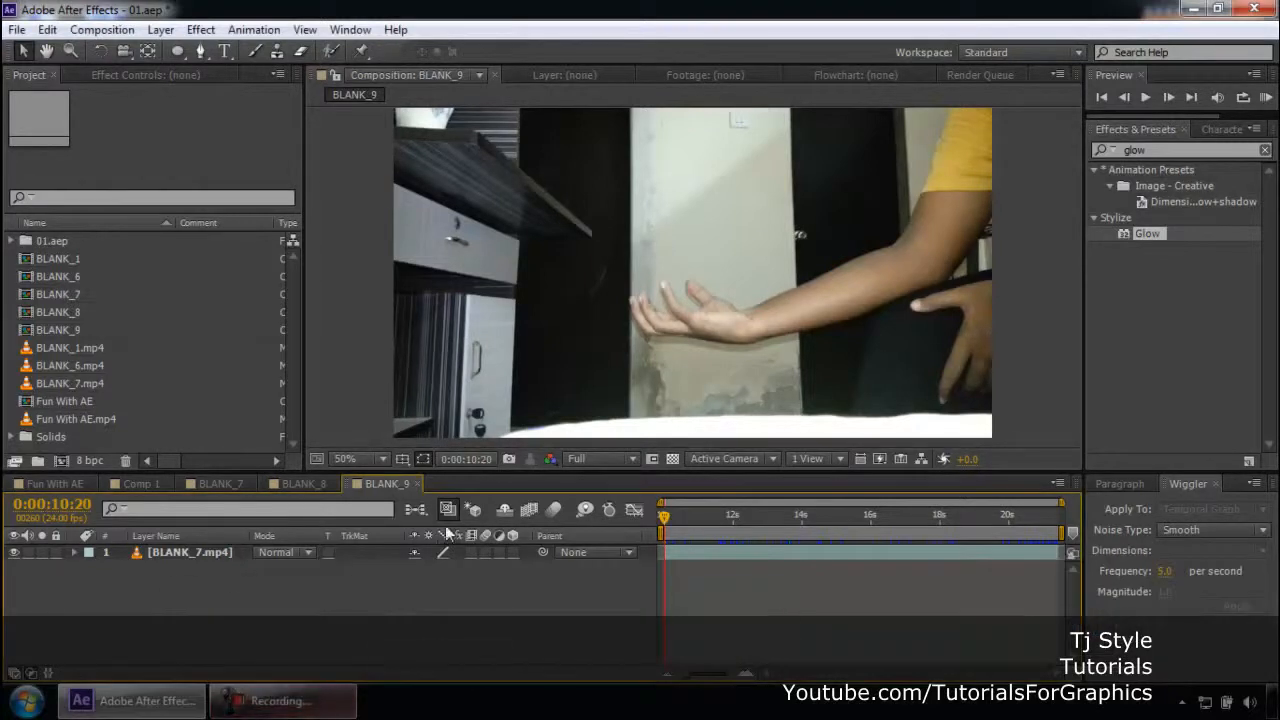
click(199, 554)
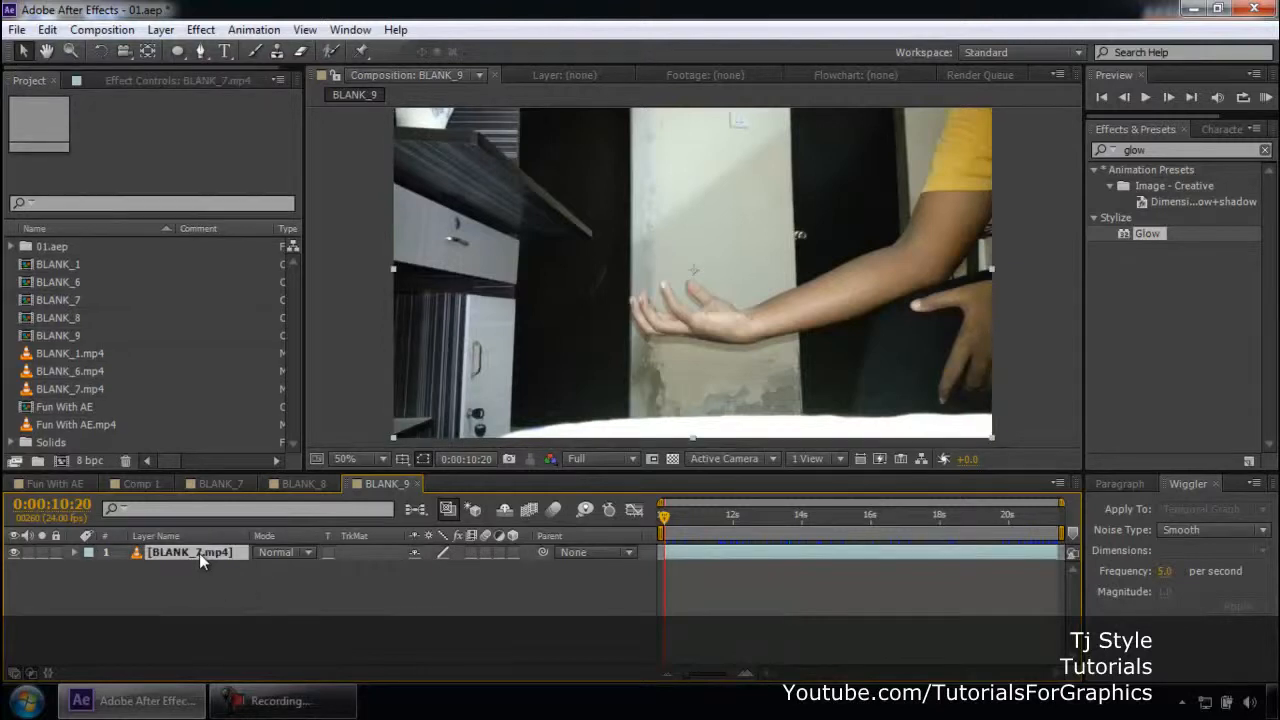
key(ctrl+d)
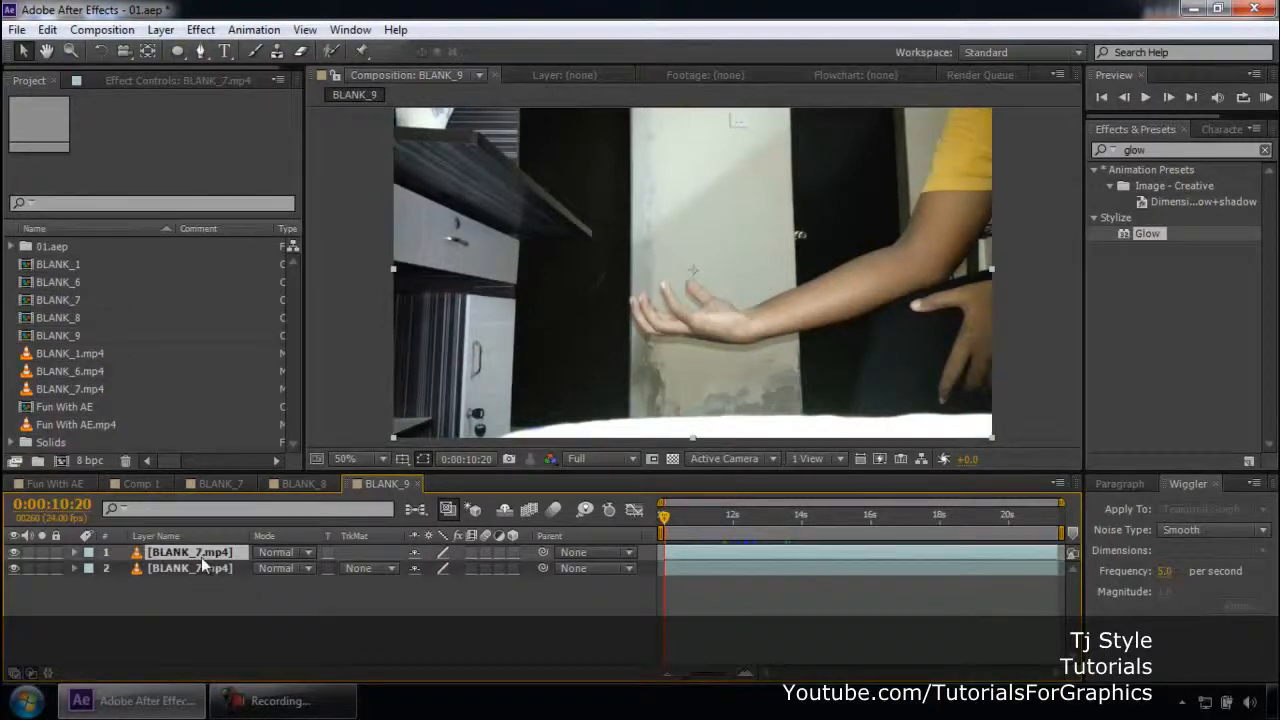
right_click(201, 560)
click(447, 93)
text(HAND)
key(Return)
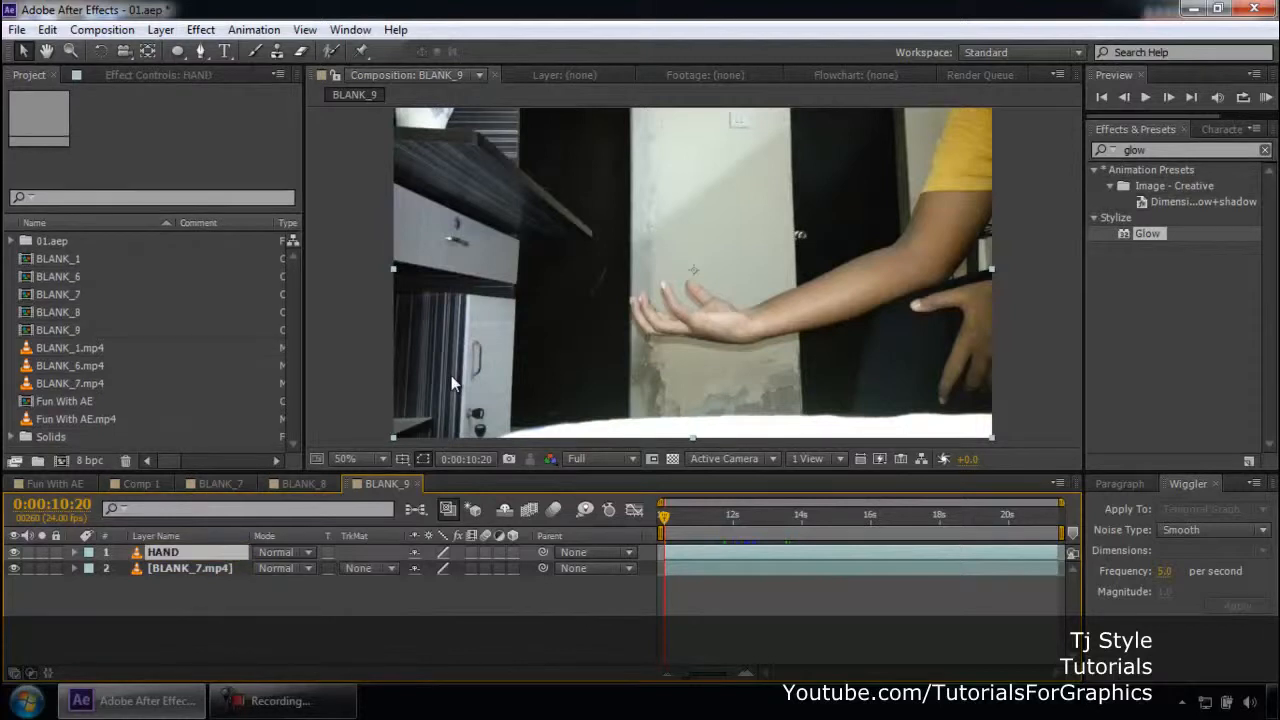
Step: Draw a closed Pen mask on the HAND layer around the palm, thumb and fingers, ending at the wrist
key(g)
scroll(748, 337, up, 1)
key(space)
drag(751, 342, 700, 251)
scroll(698, 290, up, 1)
key(space)
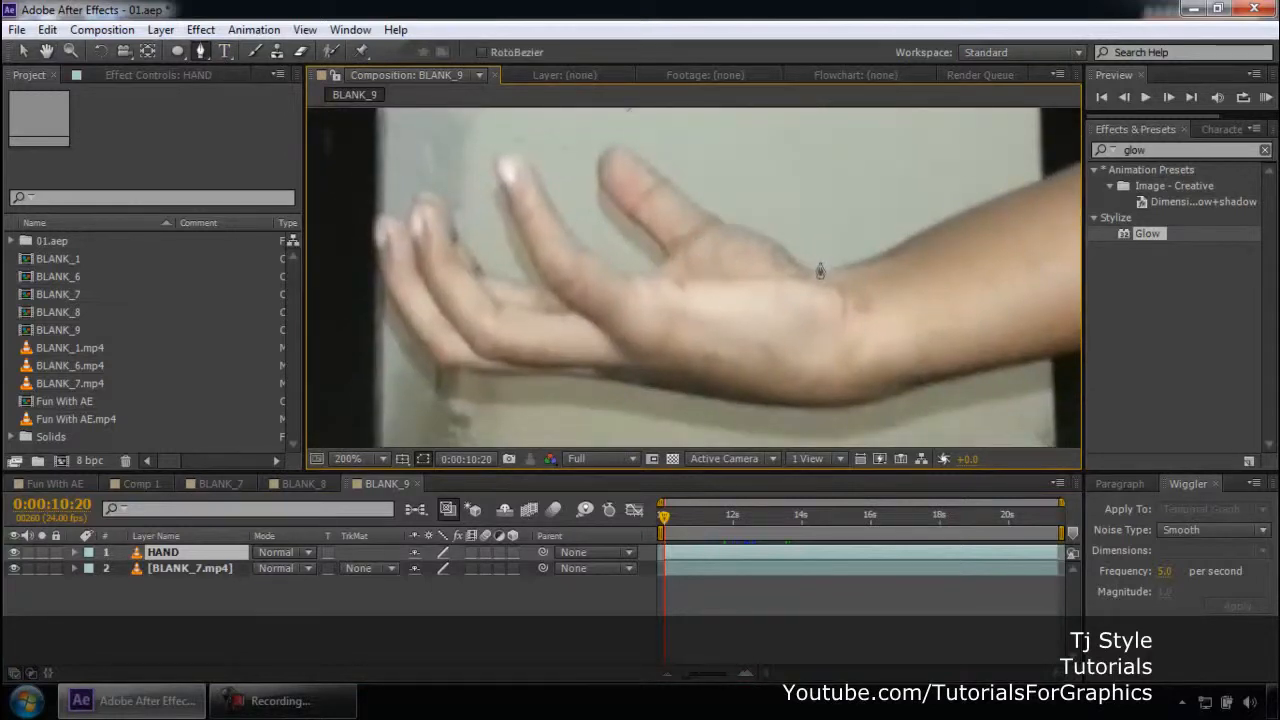
click(821, 265)
click(783, 249)
click(748, 218)
click(726, 212)
click(688, 182)
click(653, 163)
click(634, 143)
click(576, 133)
click(593, 177)
click(595, 208)
click(666, 240)
click(640, 262)
click(560, 203)
click(520, 147)
click(424, 158)
click(365, 195)
click(364, 283)
click(401, 338)
click(590, 407)
click(723, 422)
click(848, 419)
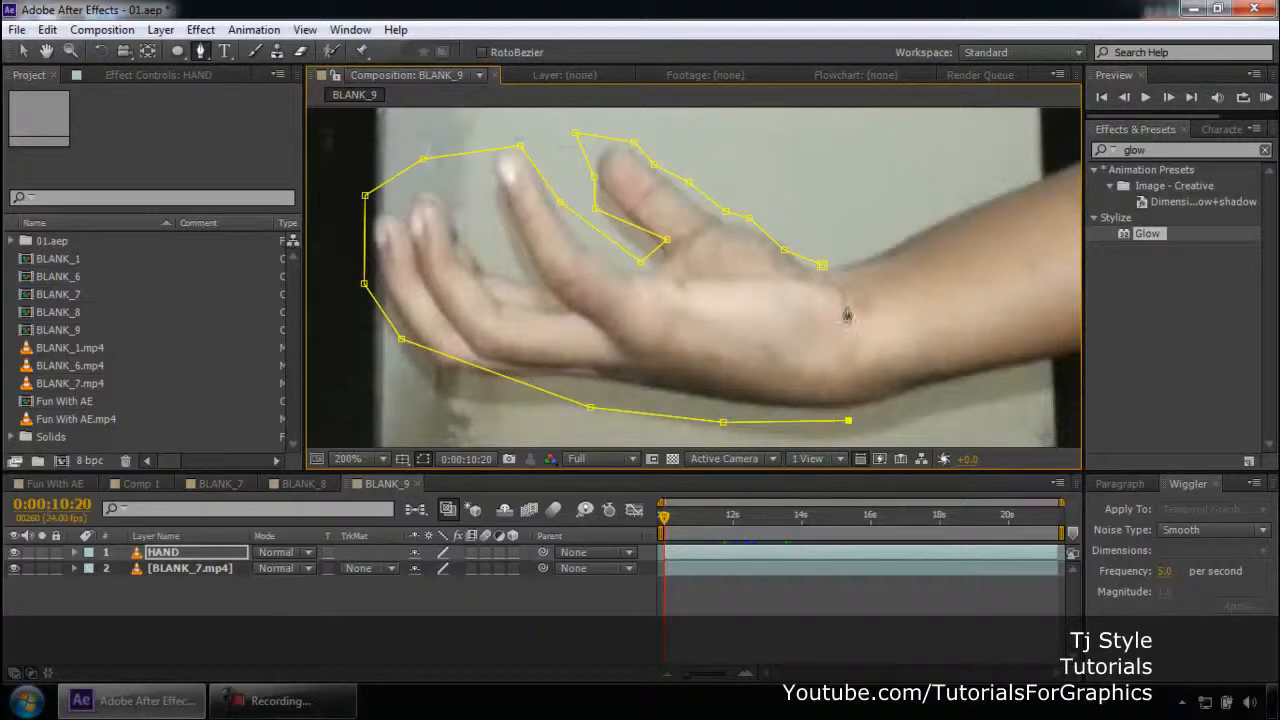
click(821, 265)
Step: Move the mask point below the fingertips further down and outward so the mask clears the lower fingers
click(194, 560)
click(24, 54)
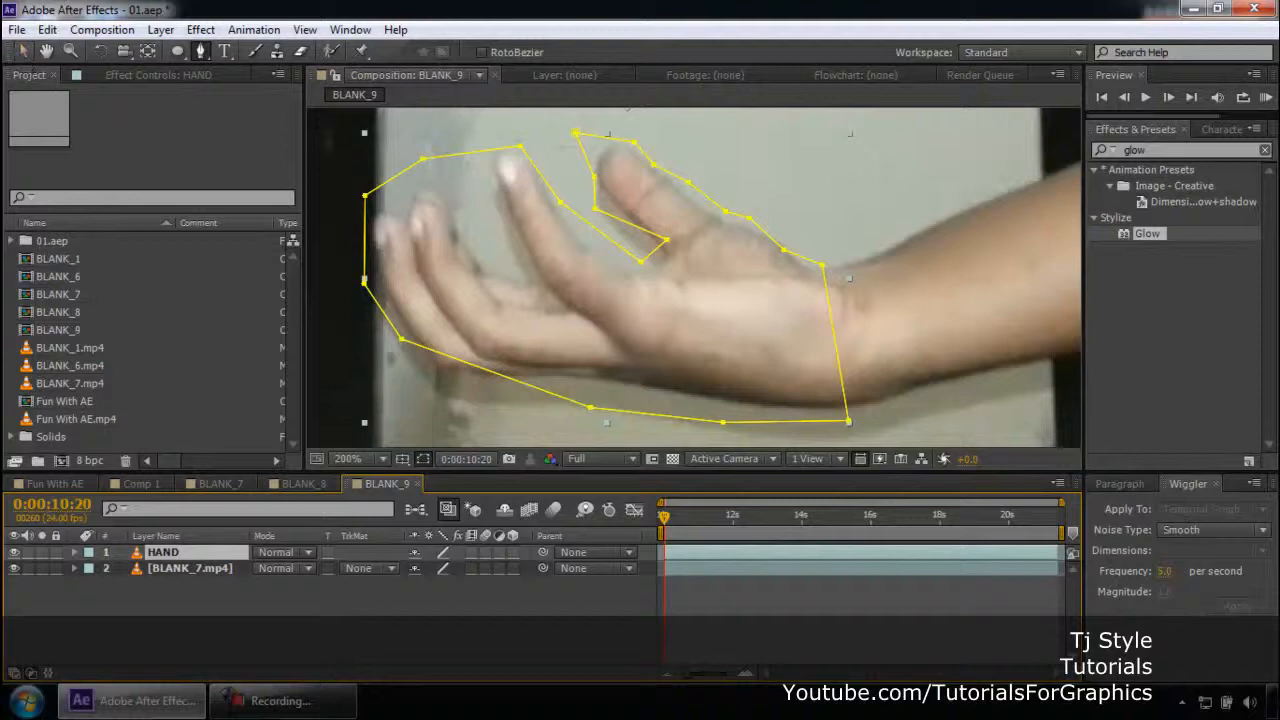
key(g)
drag(401, 341, 379, 382)
click(888, 179)
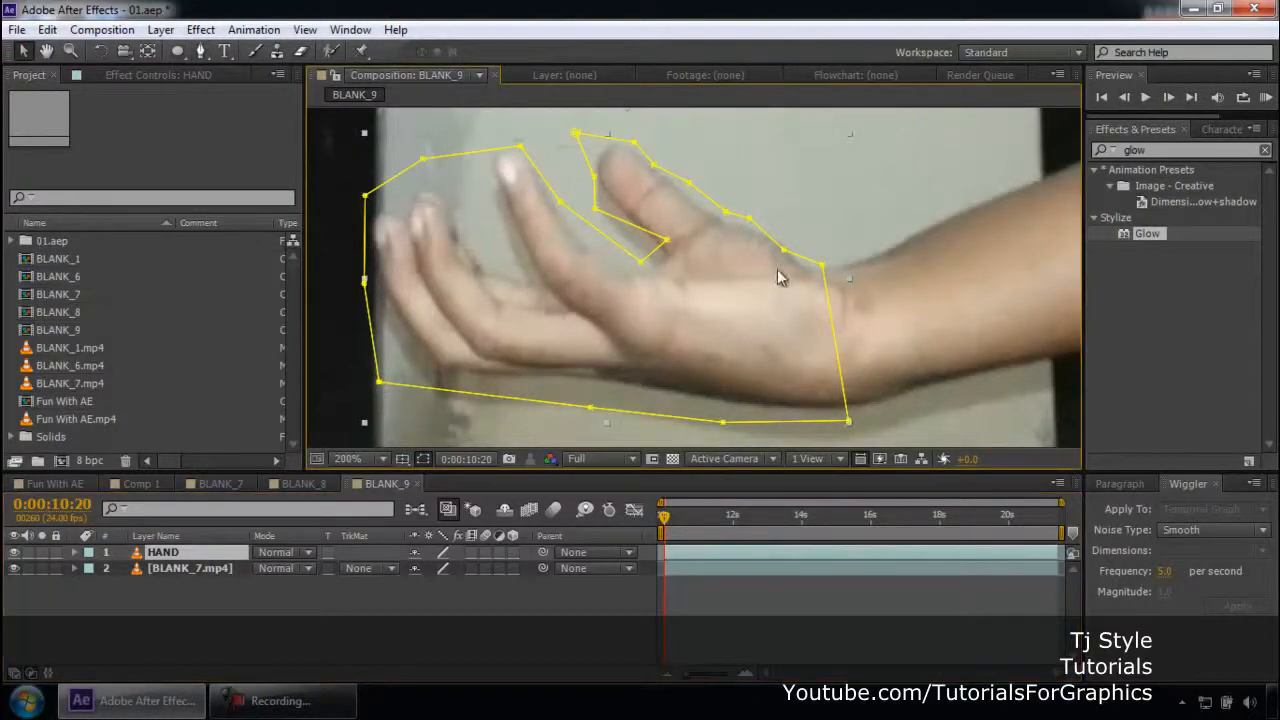
Step: Hide the lower BLANK_7.mp4 layer to examine the masked hand on its own
scroll(711, 317, down, 1)
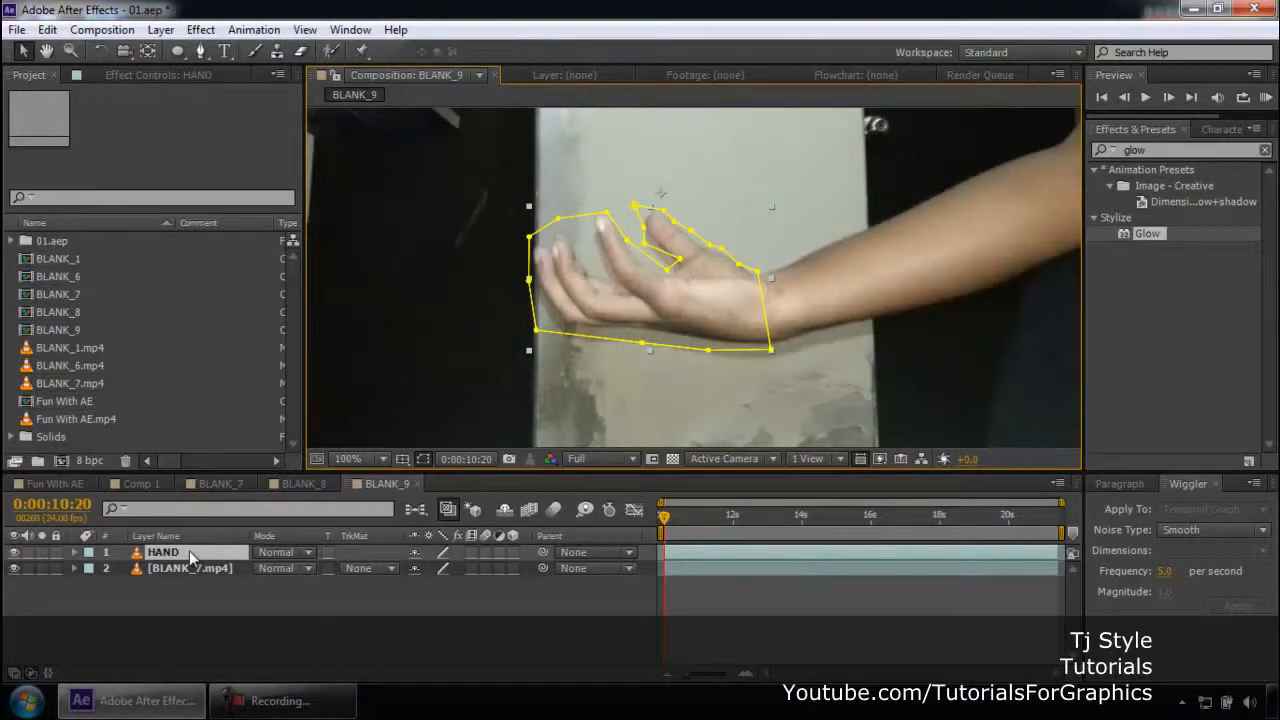
click(14, 568)
scroll(848, 276, down, 1)
click(1005, 260)
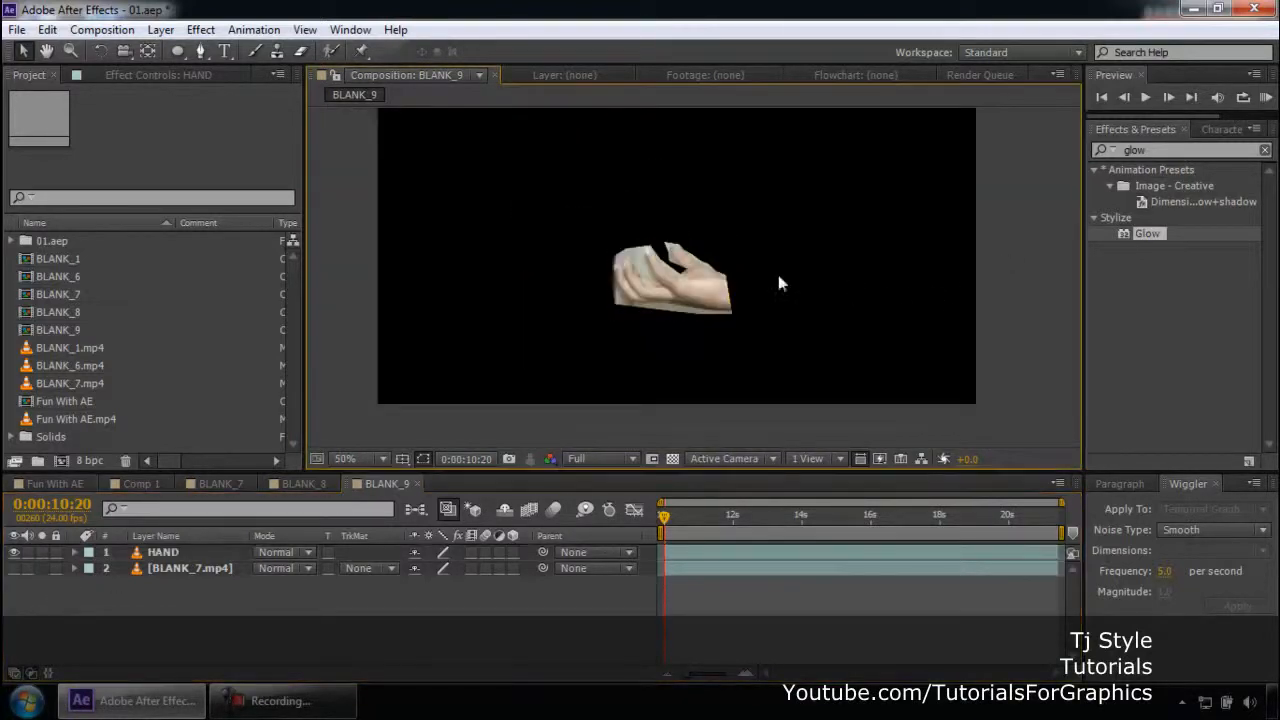
key(h)
drag(780, 240, 772, 280)
key(v)
Step: Set the HAND layer's mask feather to 40 pixels and show the BLANK_7.mp4 layer again
click(177, 553)
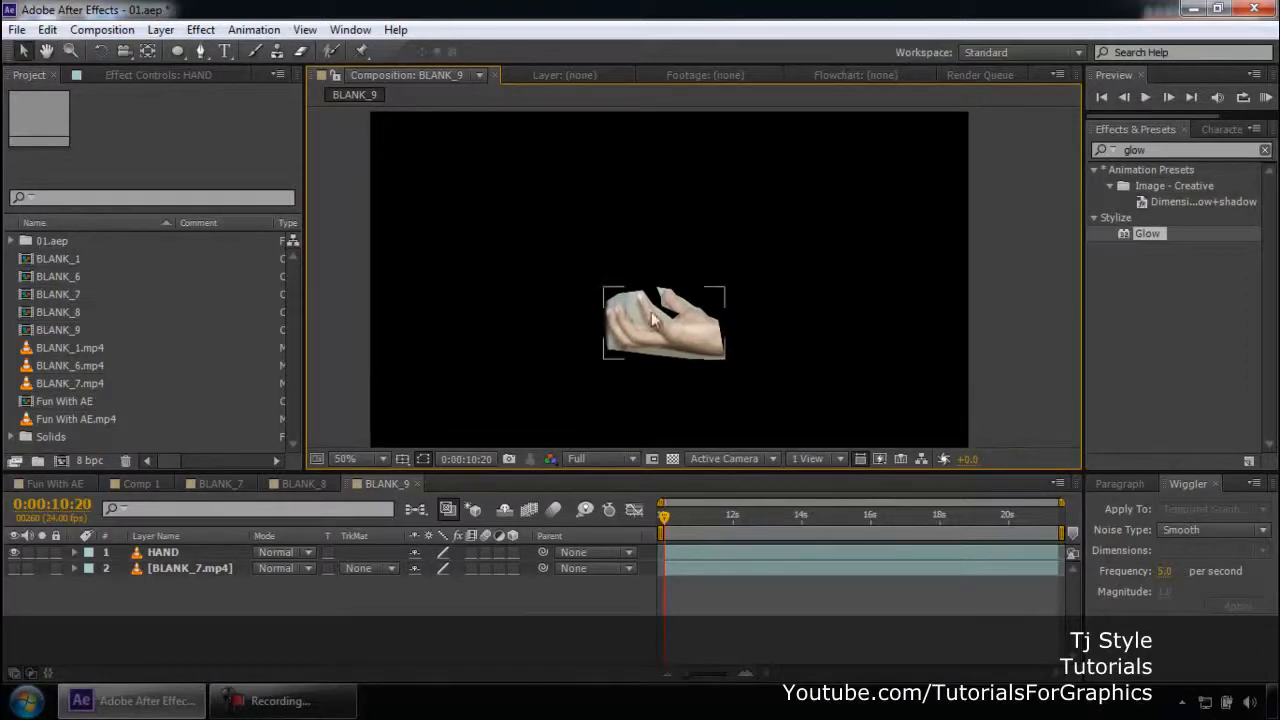
click(159, 558)
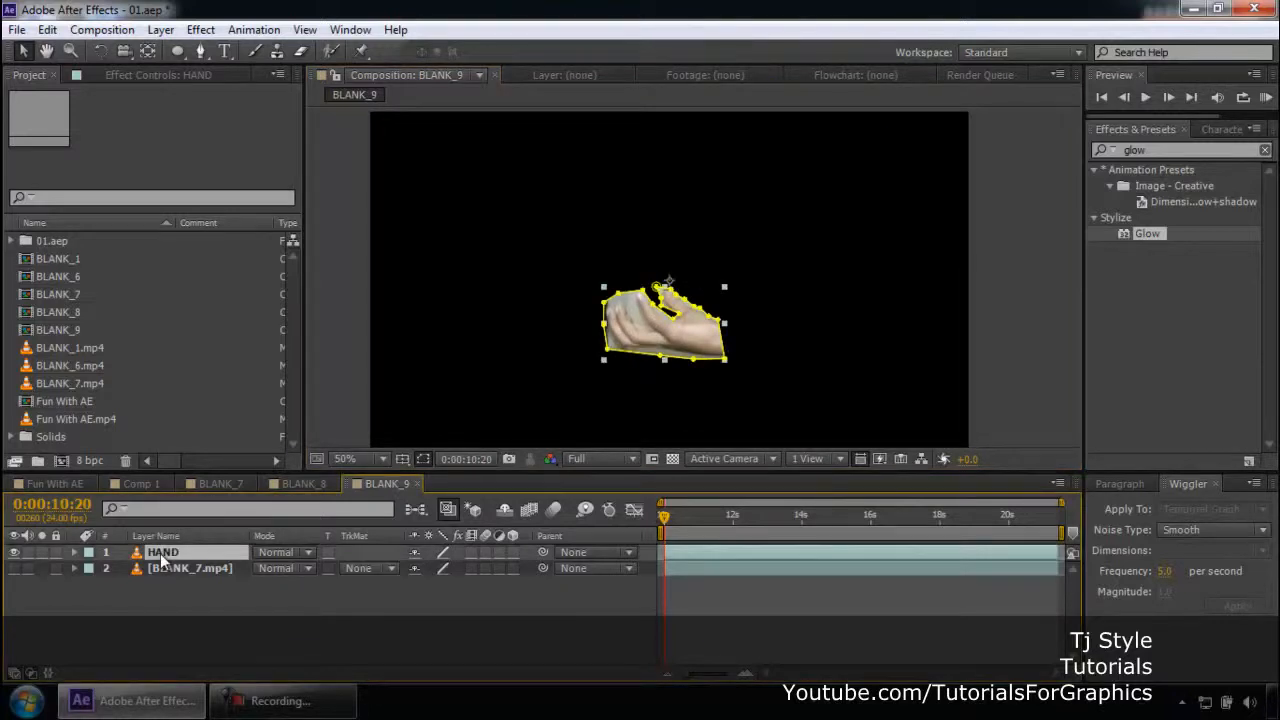
key(m)
key(f)
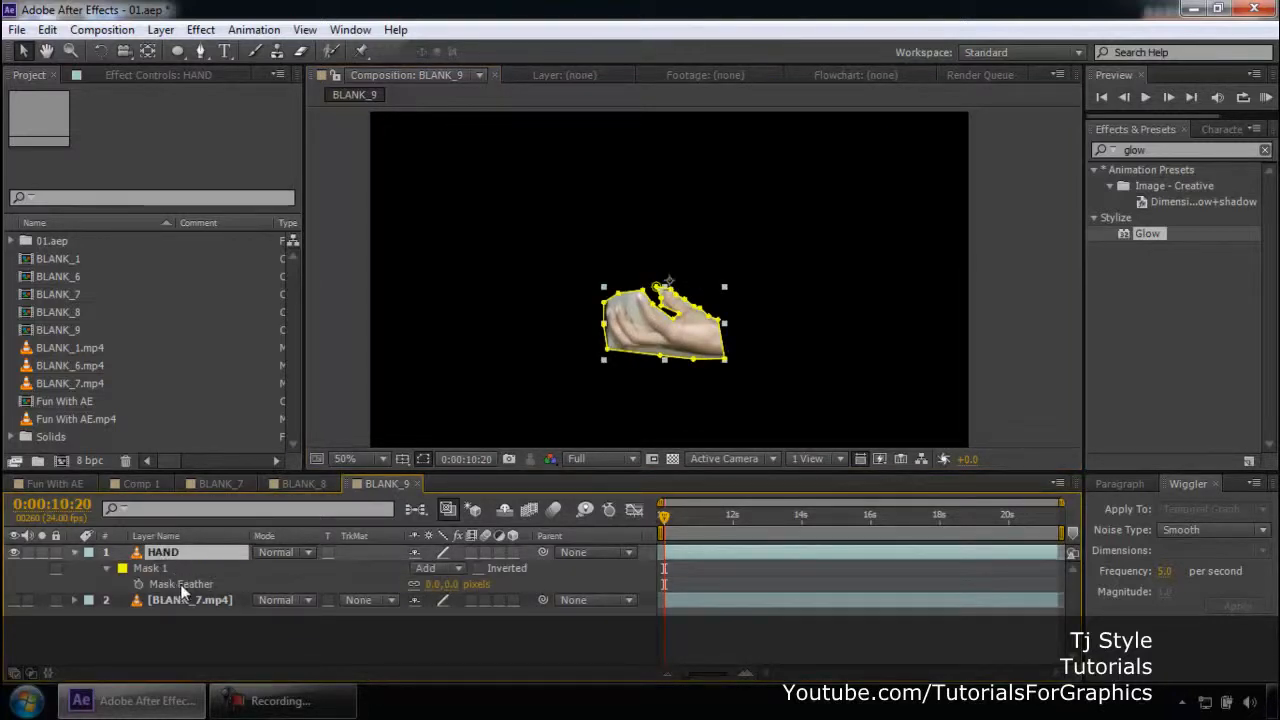
click(432, 583)
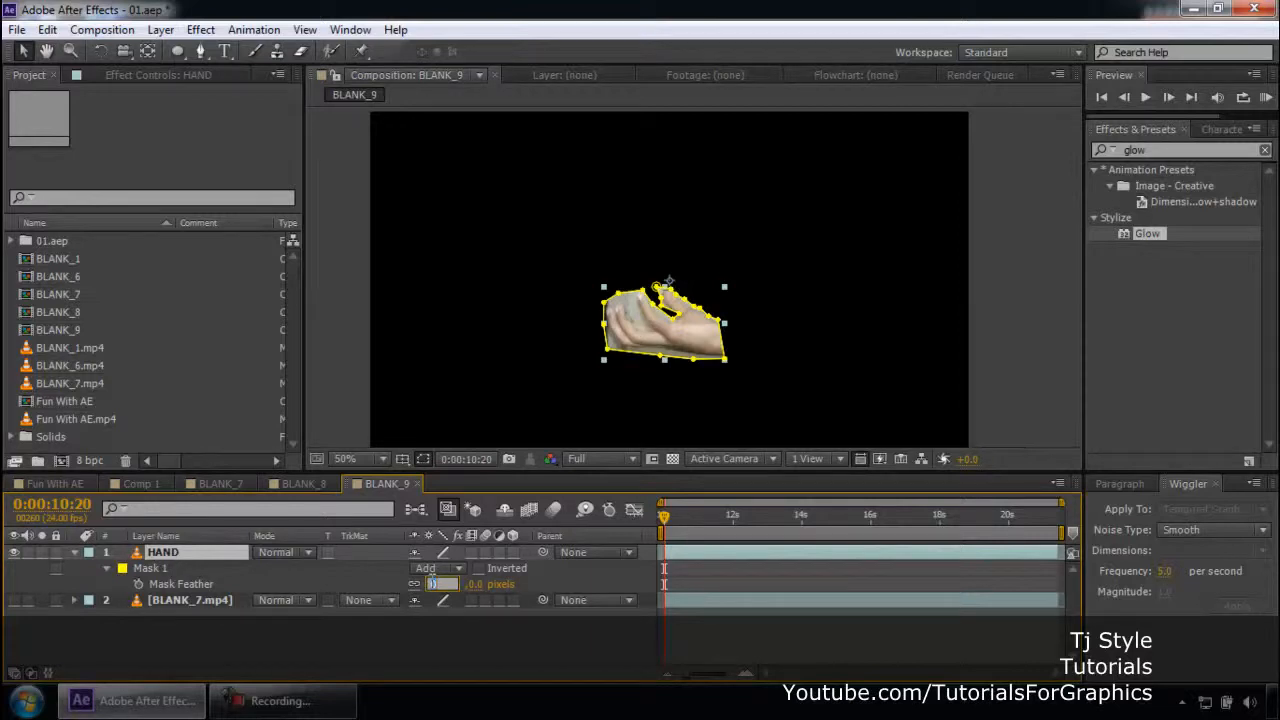
text(40)
key(Return)
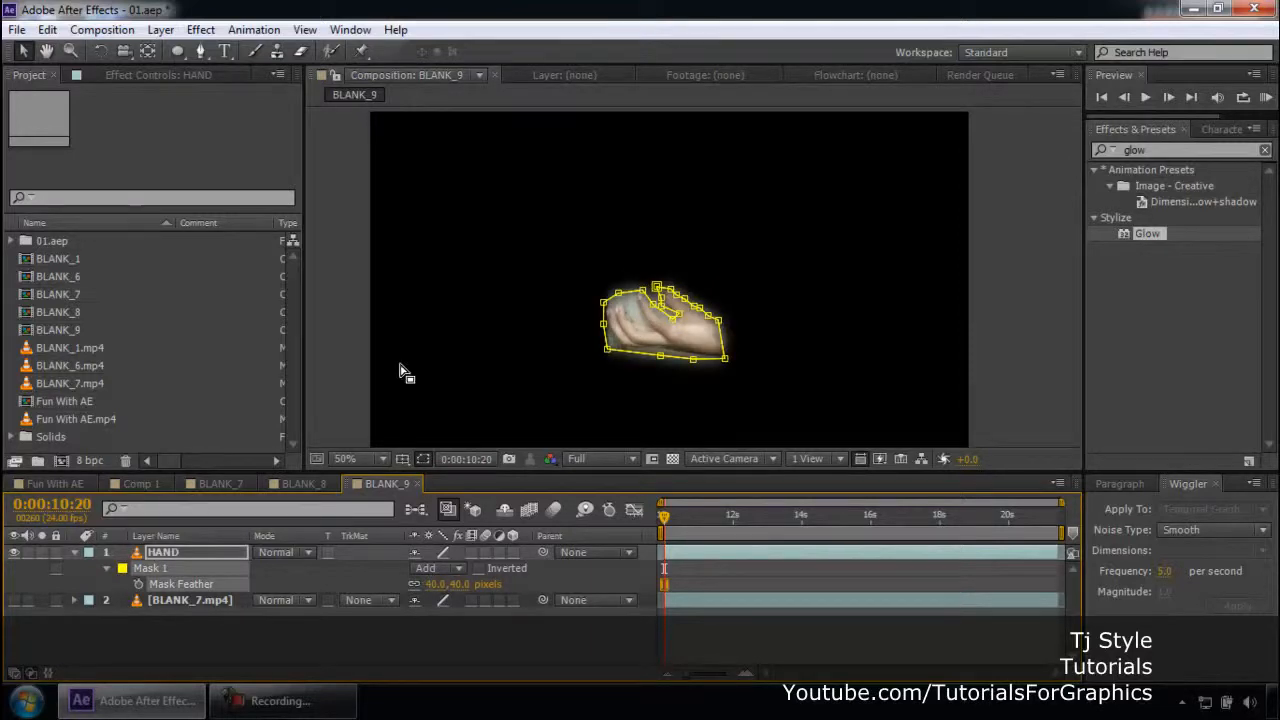
click(340, 288)
click(969, 270)
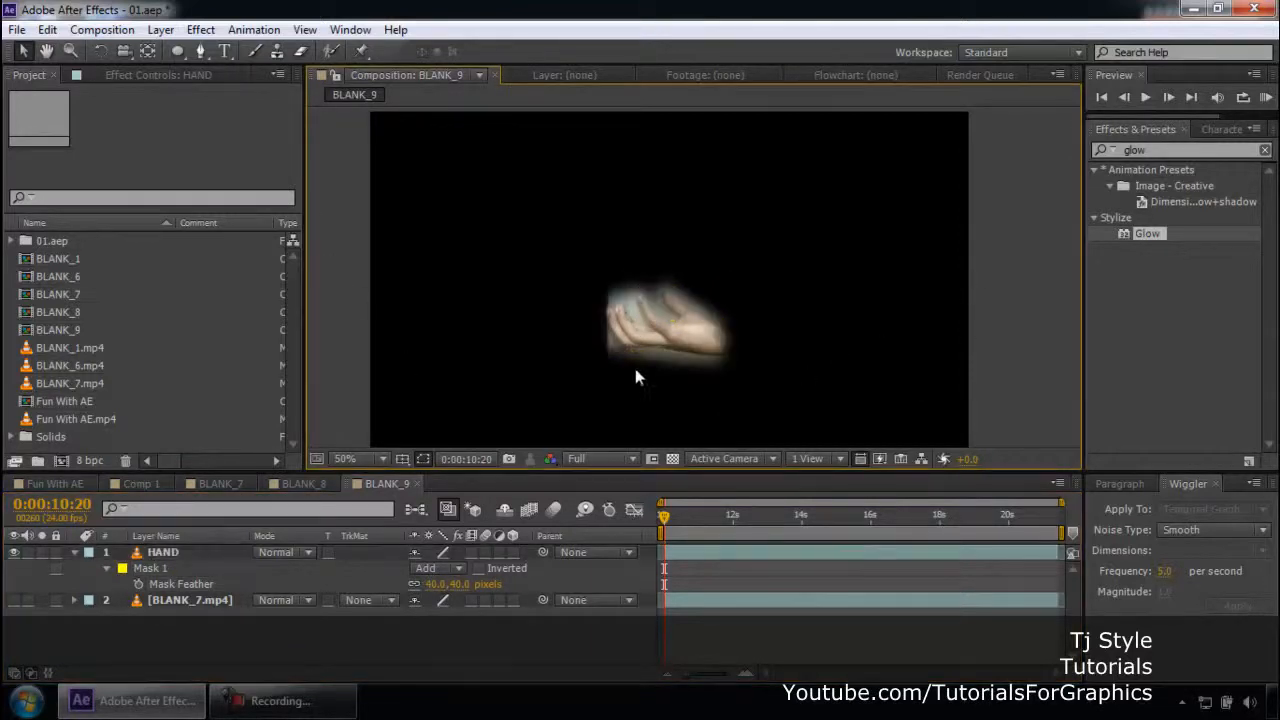
click(14, 600)
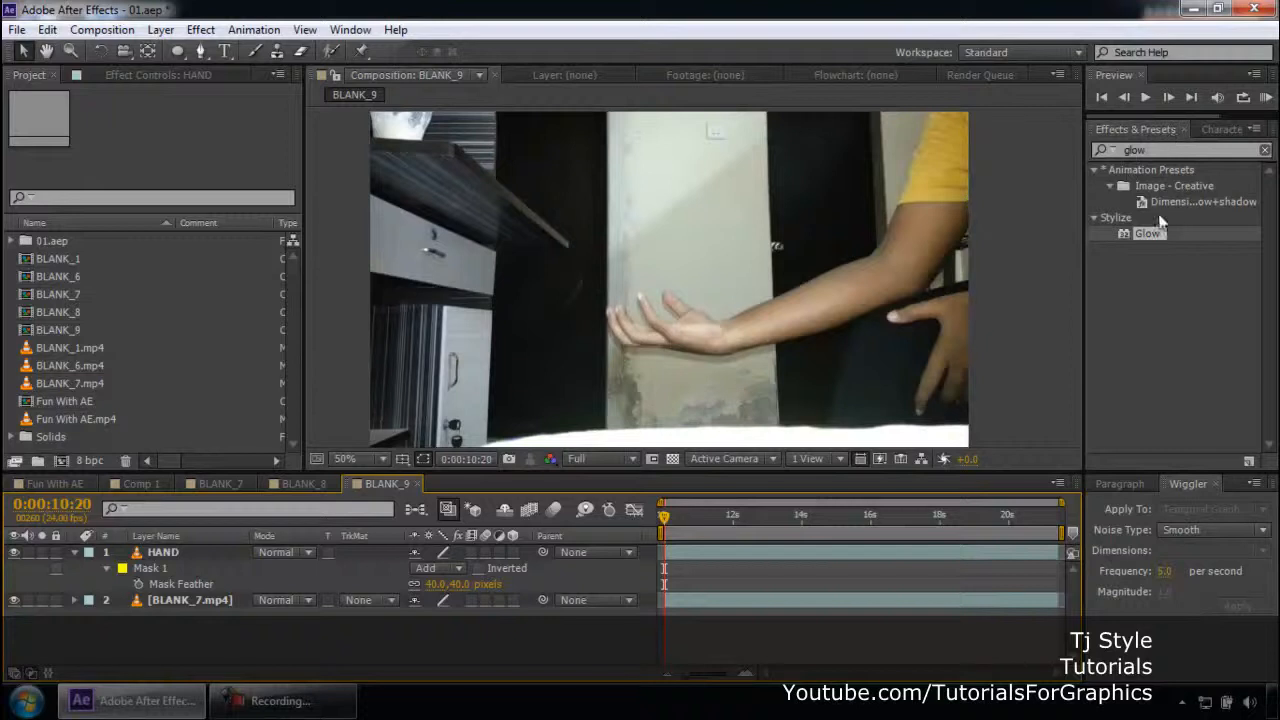
drag(1151, 236, 168, 552)
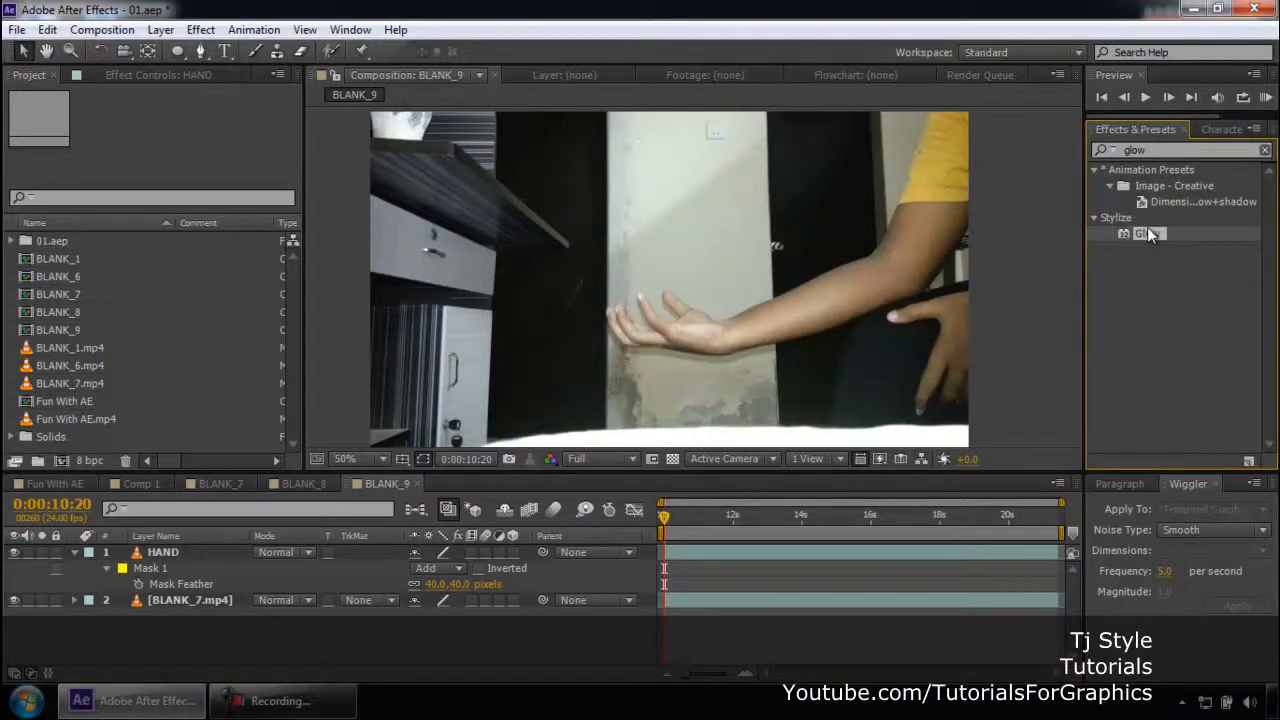
click(314, 708)
click(314, 712)
click(314, 712)
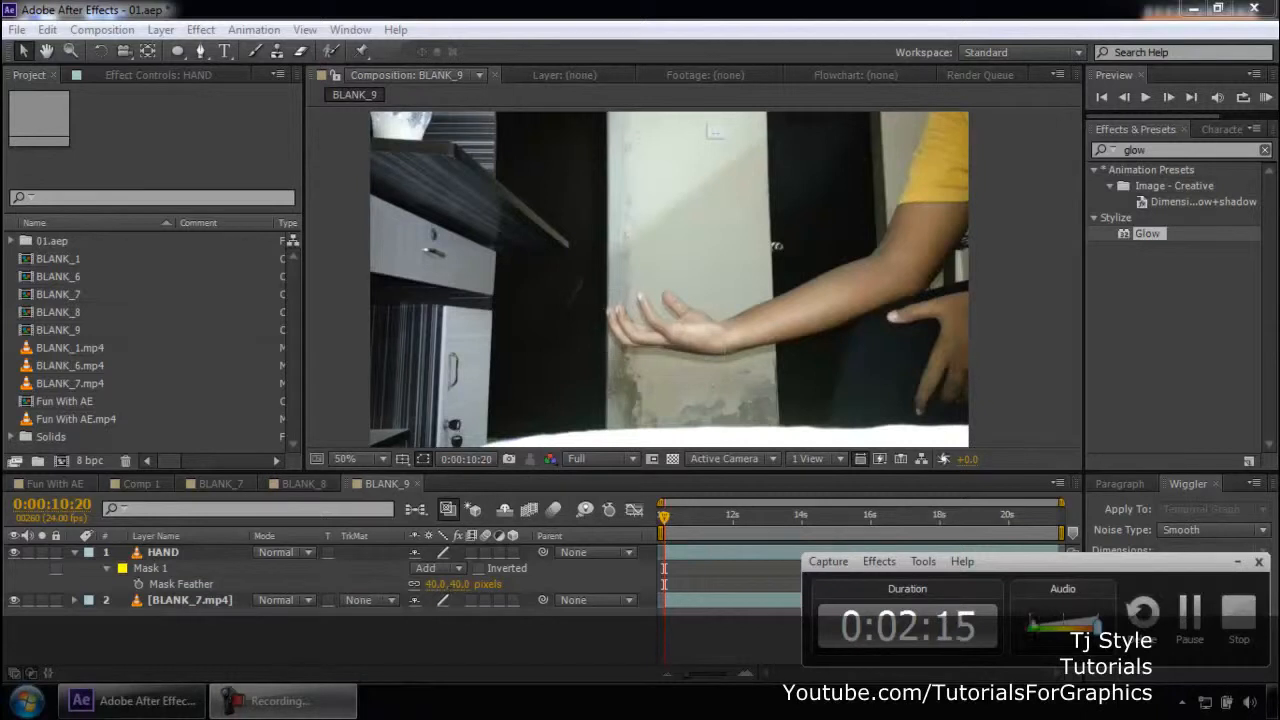
click(1237, 563)
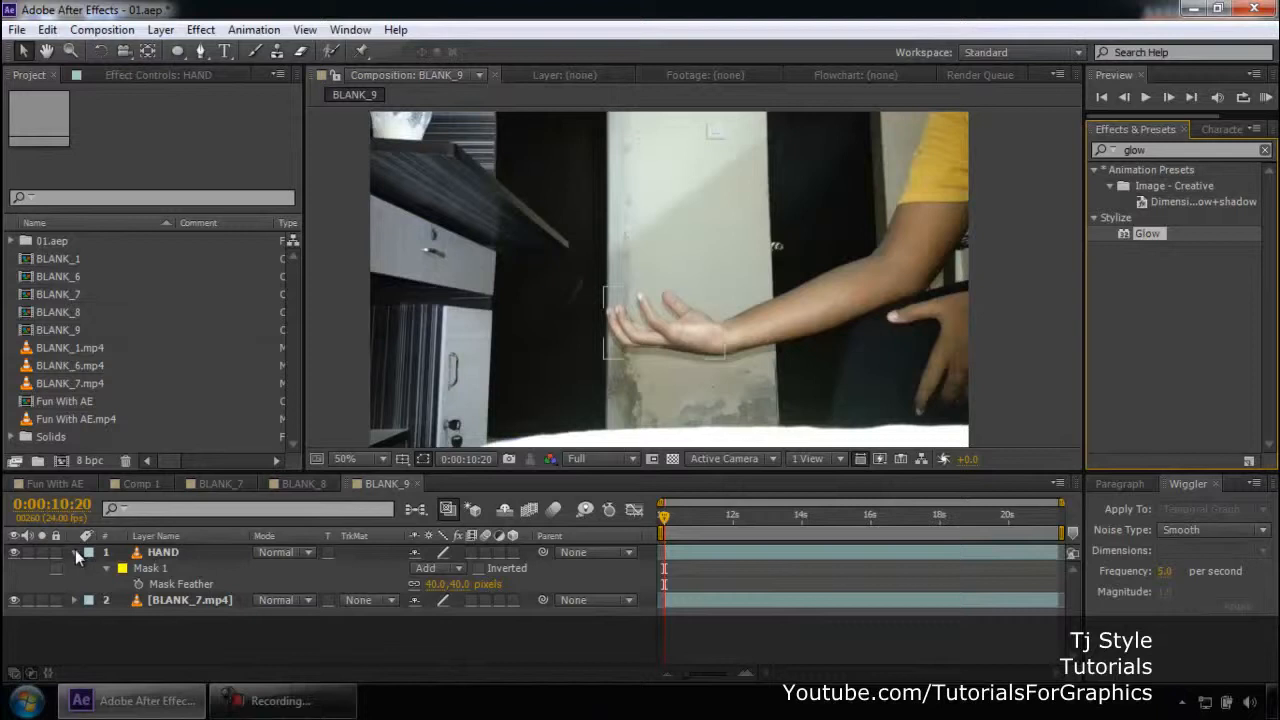
Step: Apply the Glow effect to the HAND layer and set its Glow Radius to 100
click(75, 552)
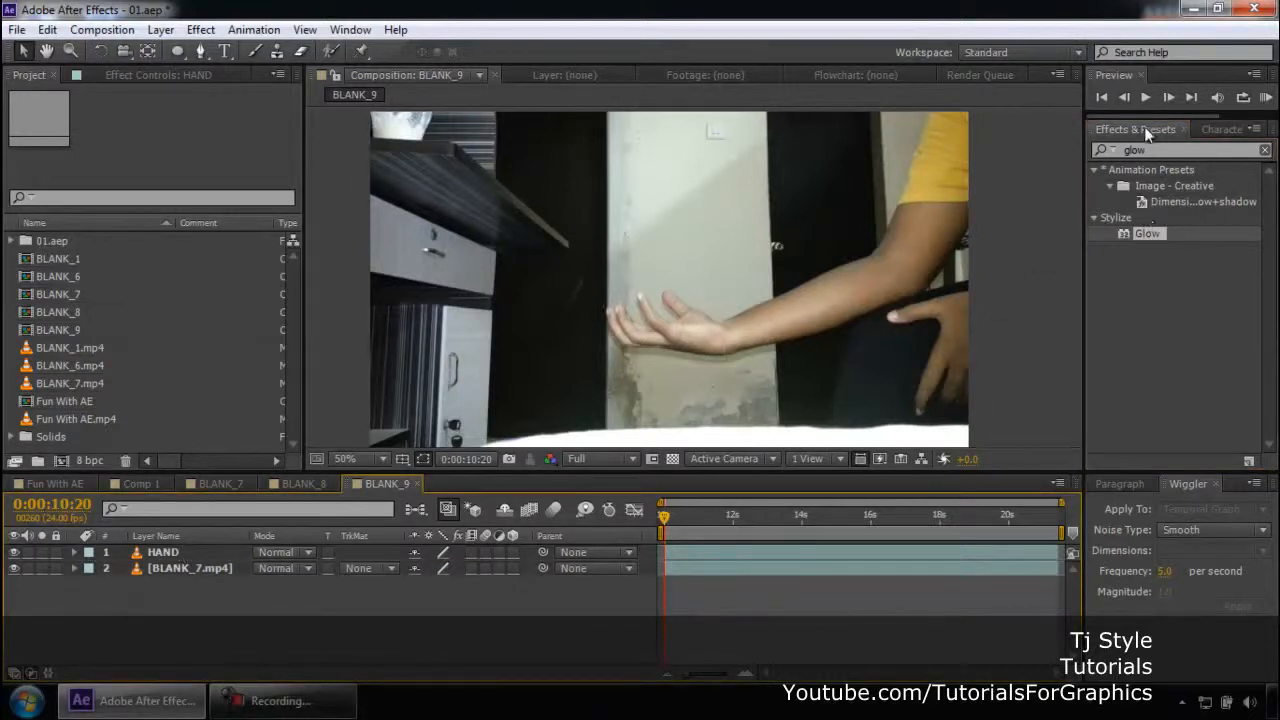
drag(1144, 237, 1000, 392)
drag(478, 600, 160, 552)
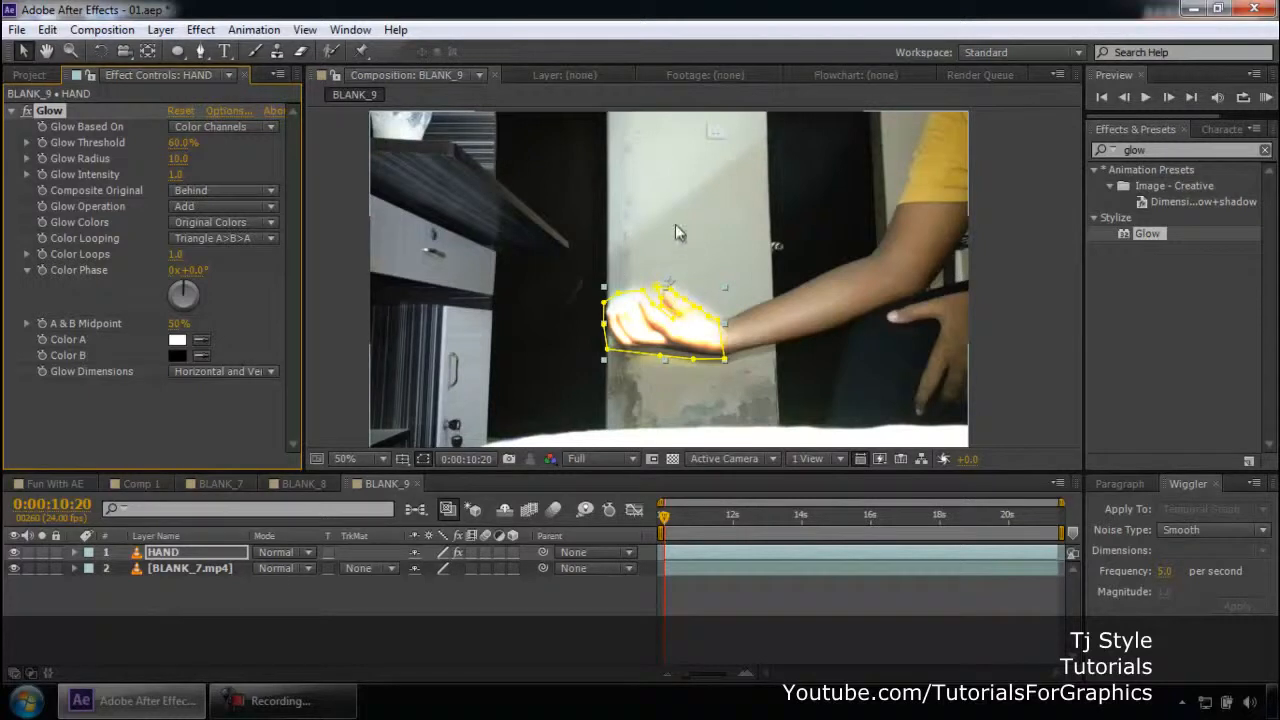
click(1006, 249)
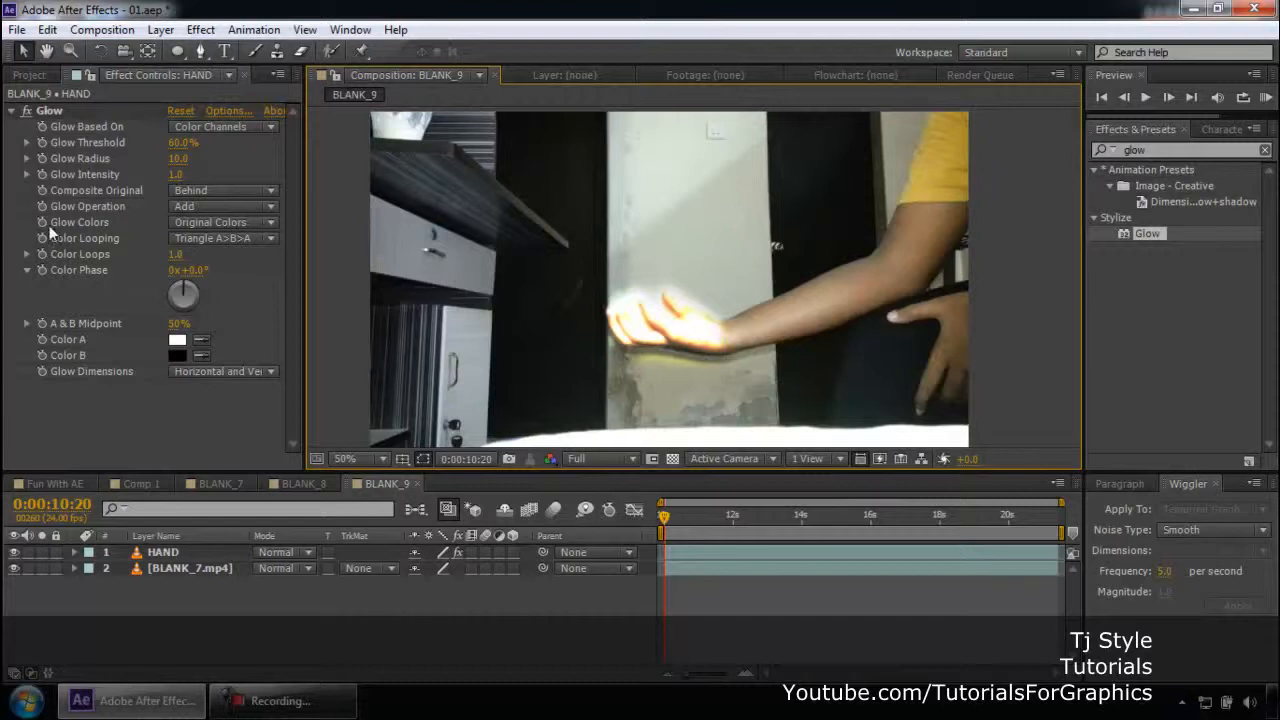
click(11, 111)
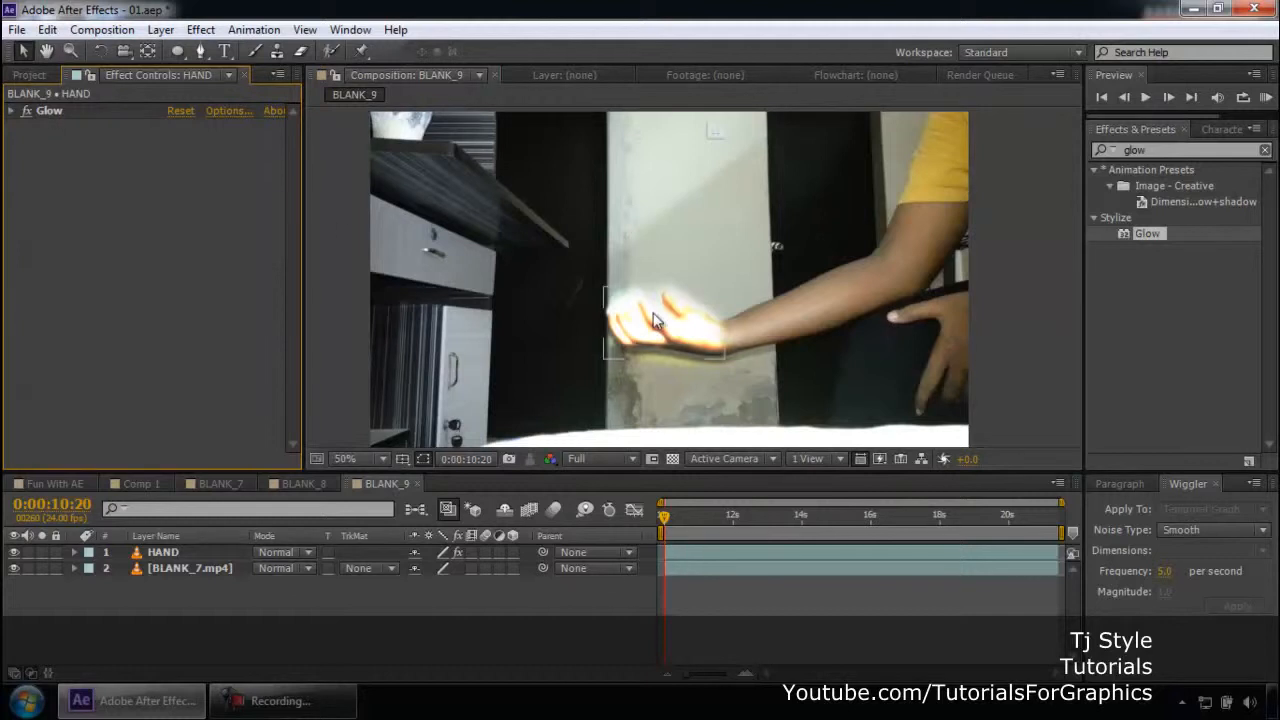
click(12, 111)
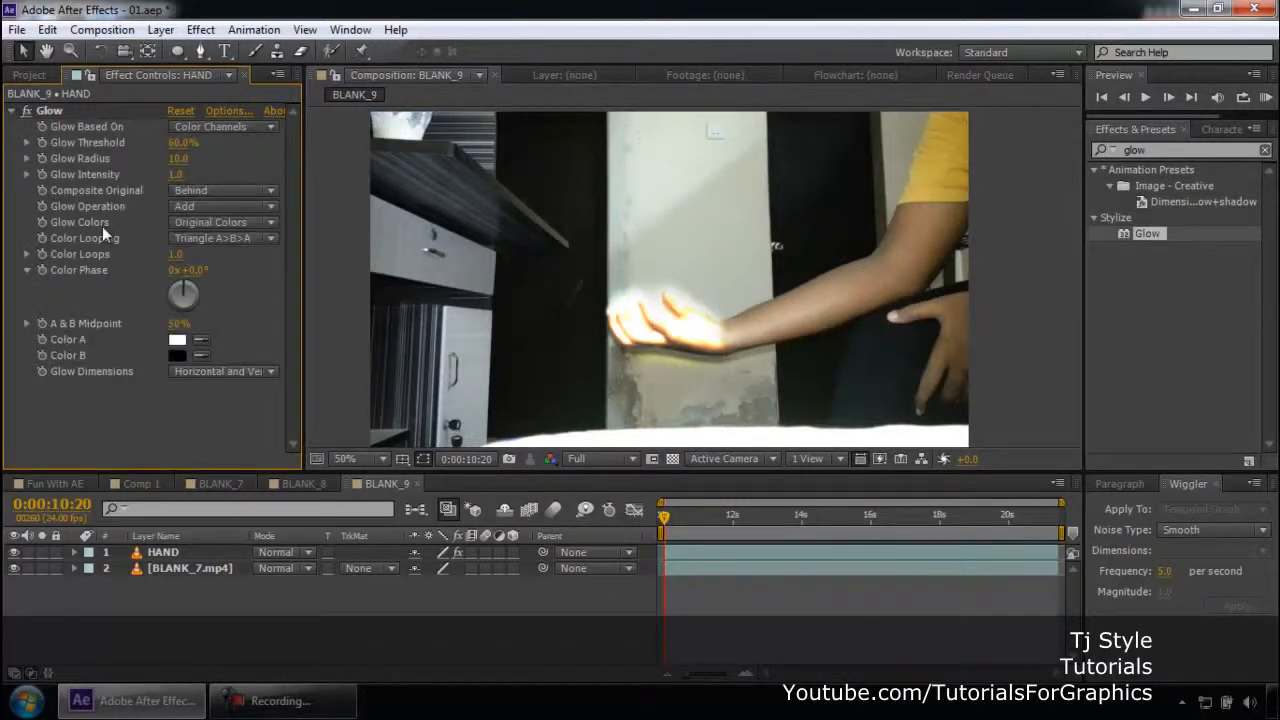
click(177, 160)
text(100)
key(Return)
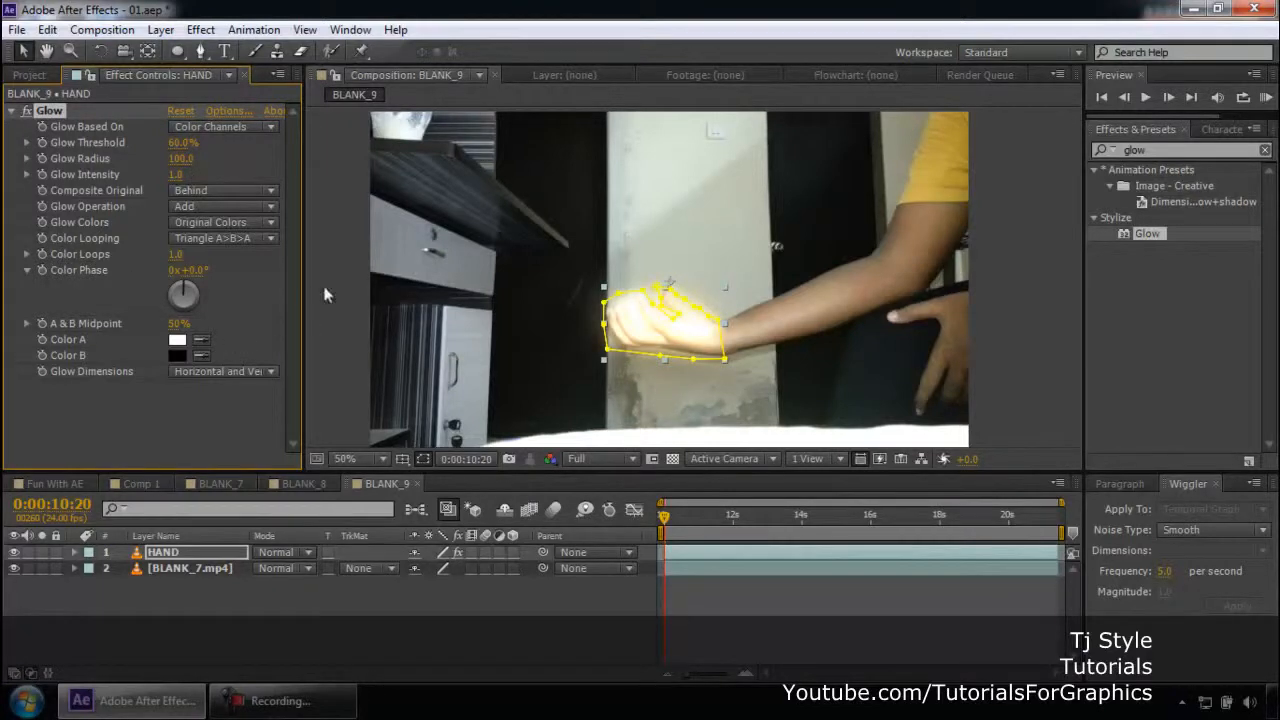
click(336, 362)
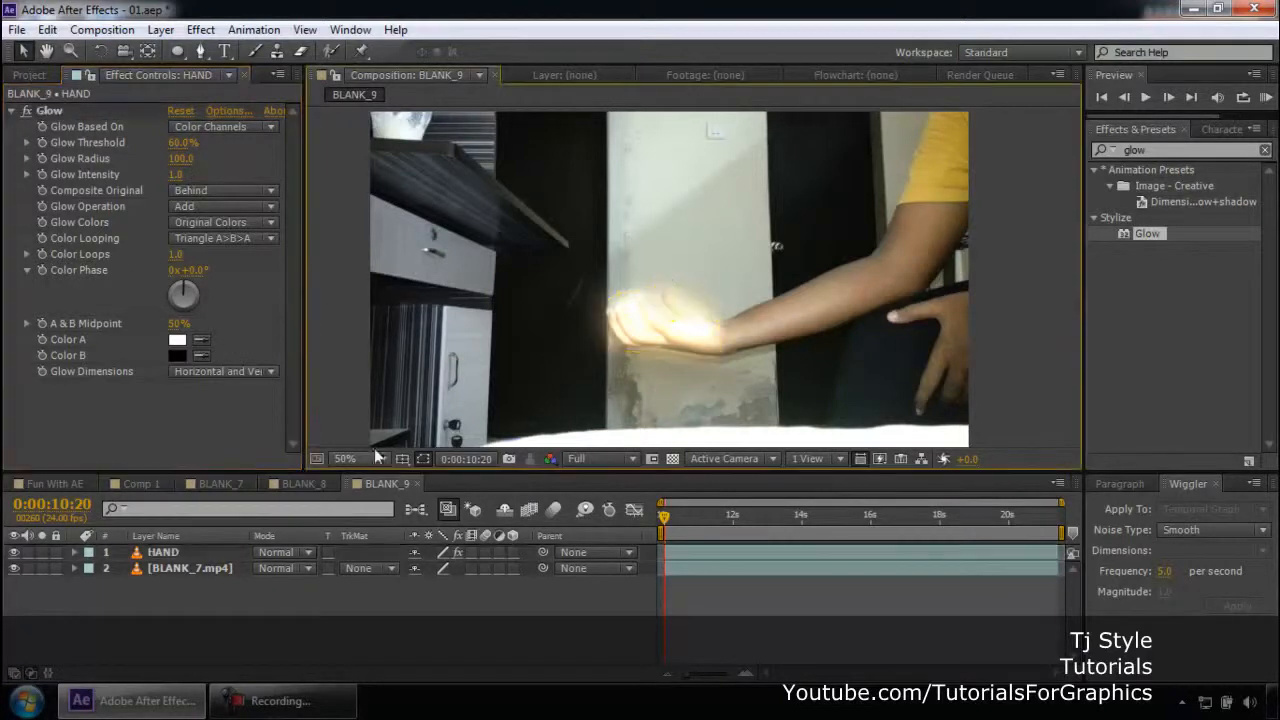
click(13, 111)
Step: Find the Curves color correction effect and apply it to the HAND layer
drag(1170, 151, 1088, 156)
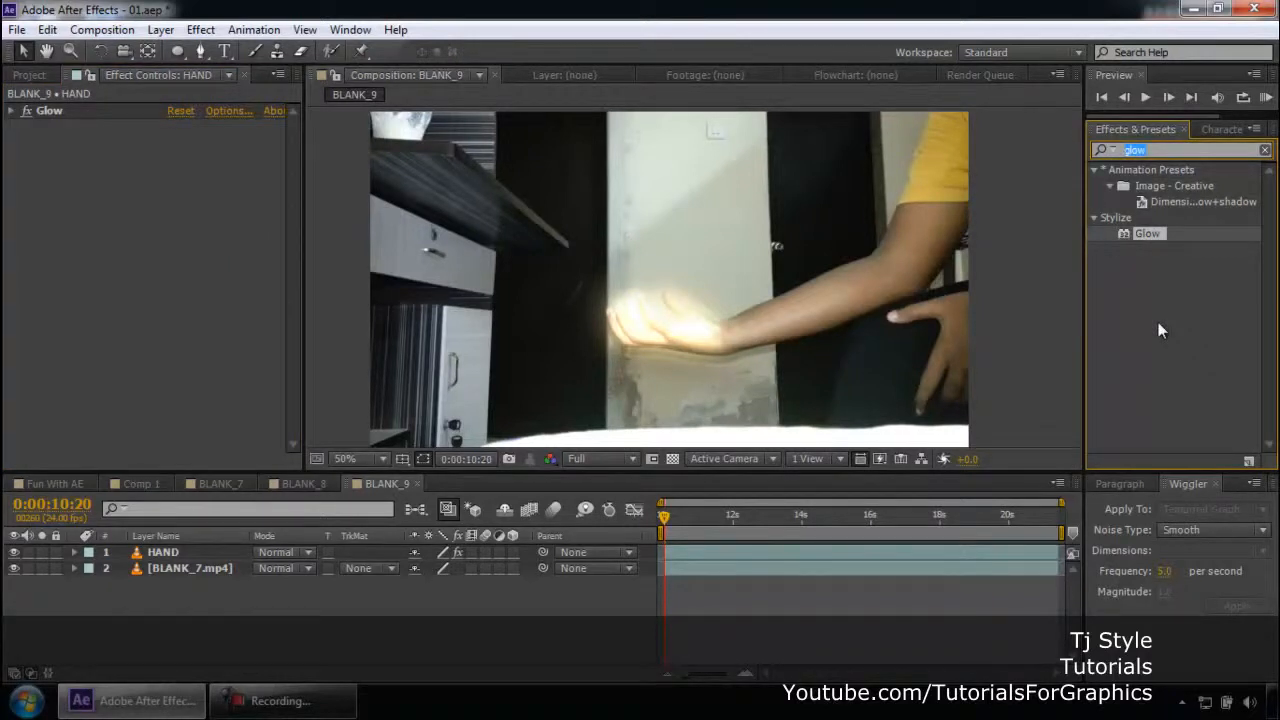
text(dr)
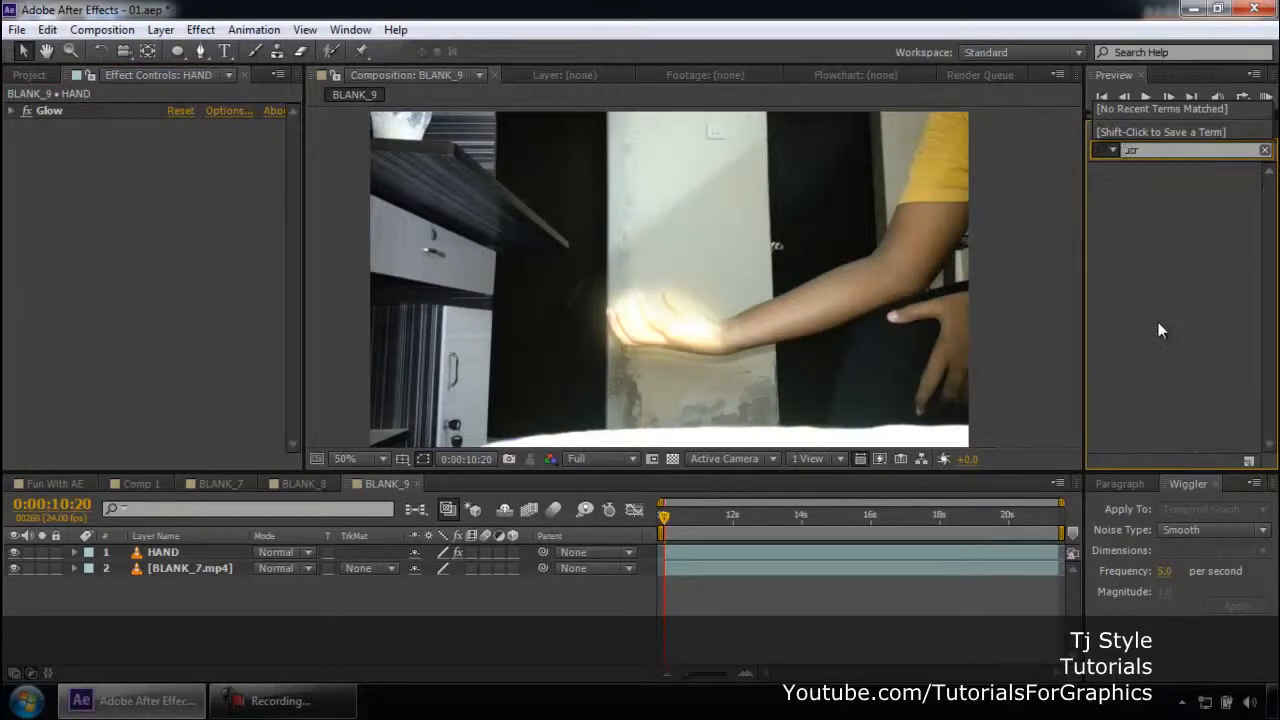
text(r)
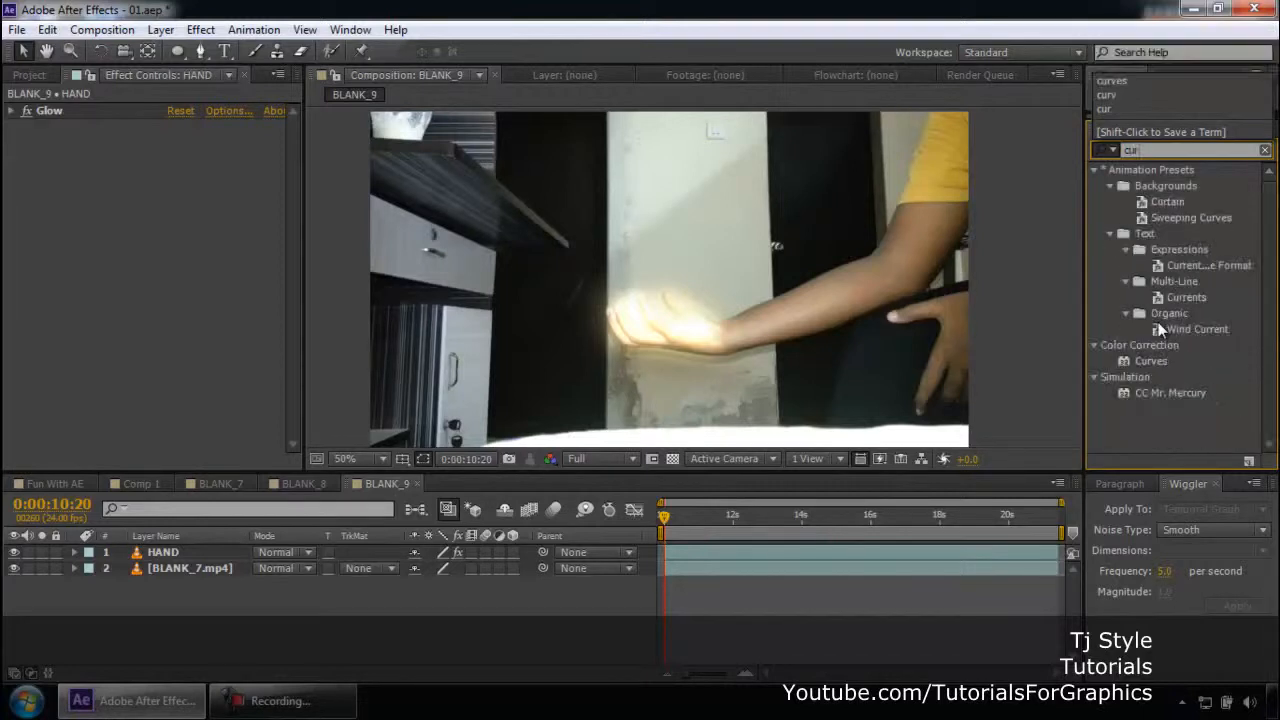
text(be)
key(BackSpace)
key(BackSpace)
click(1116, 82)
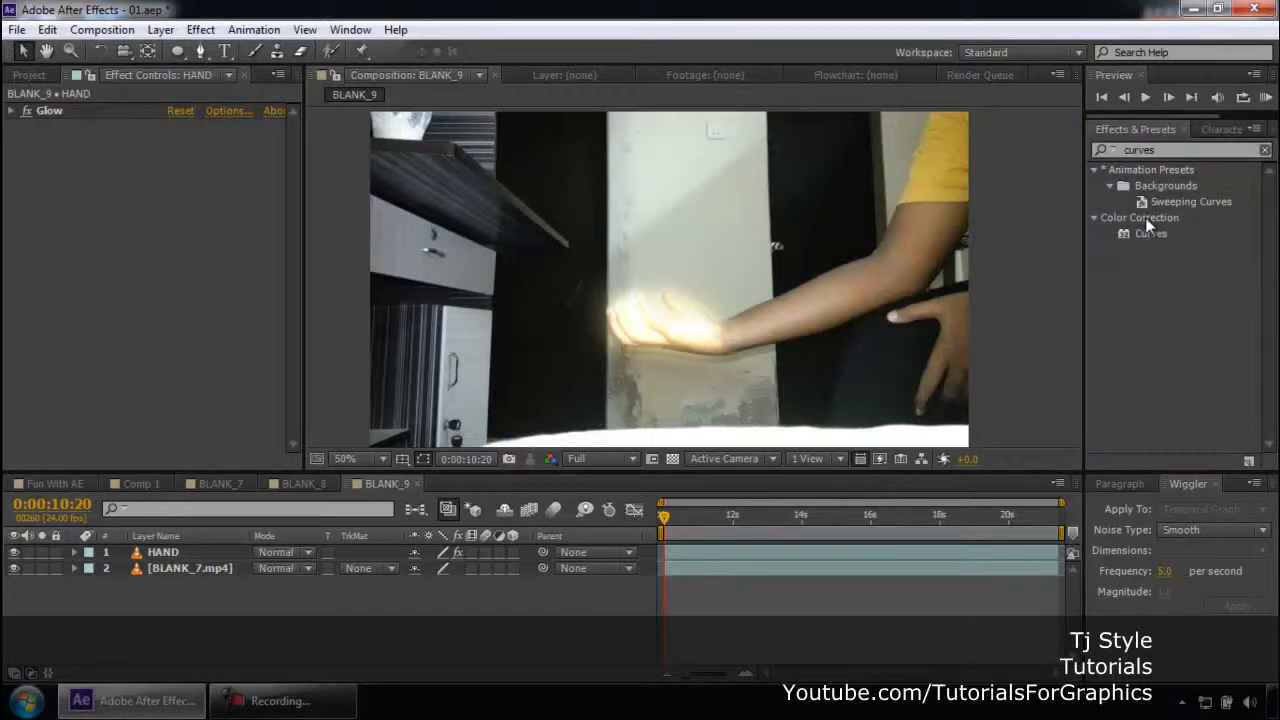
drag(1150, 233, 192, 556)
click(241, 409)
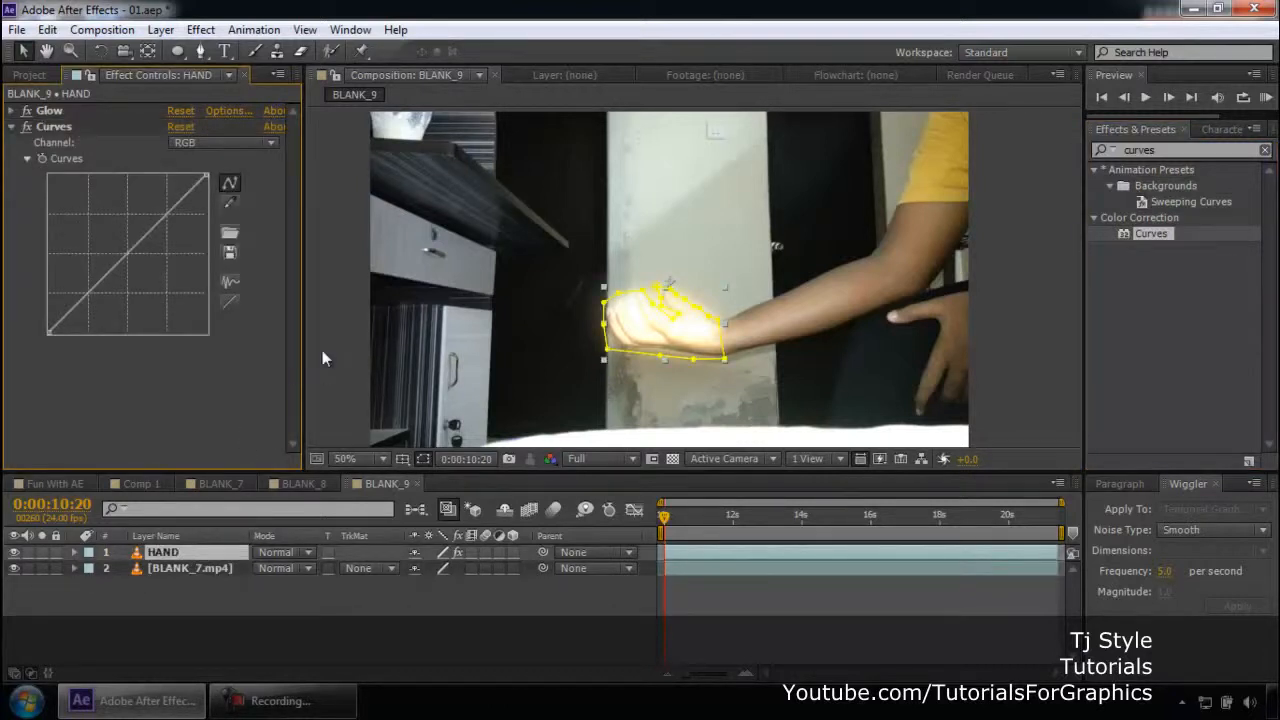
click(337, 345)
click(282, 705)
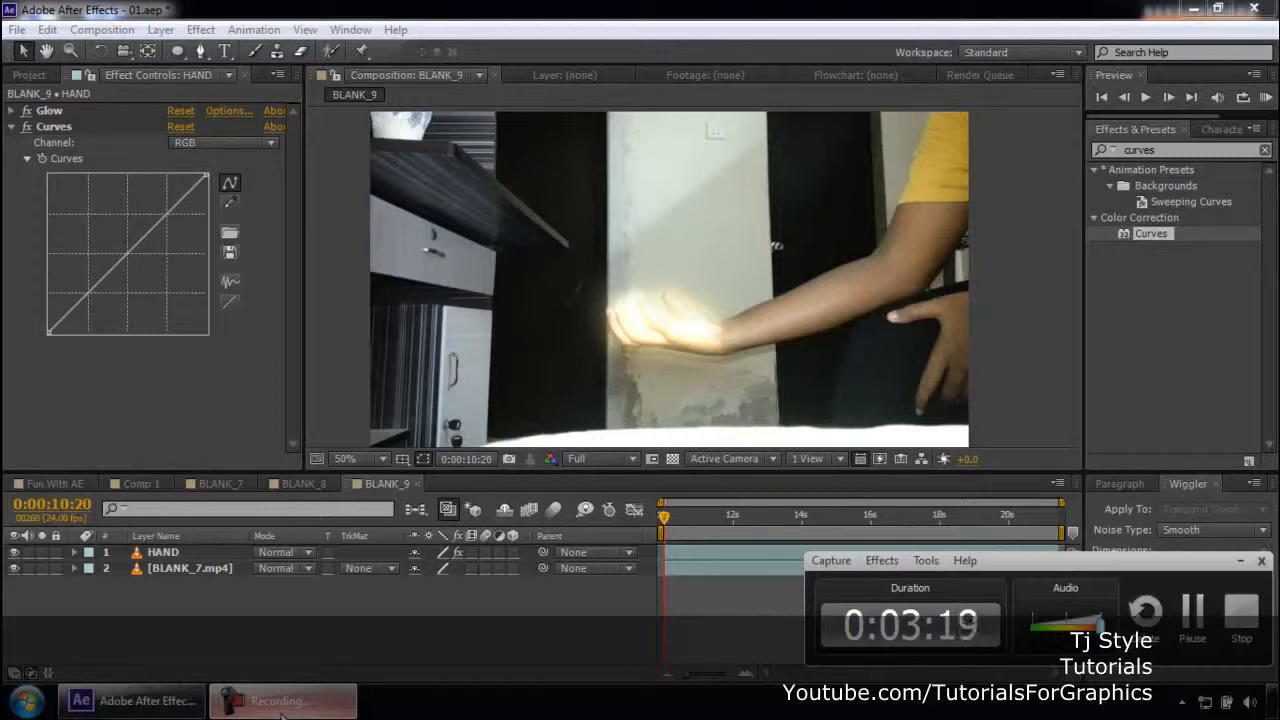
click(282, 705)
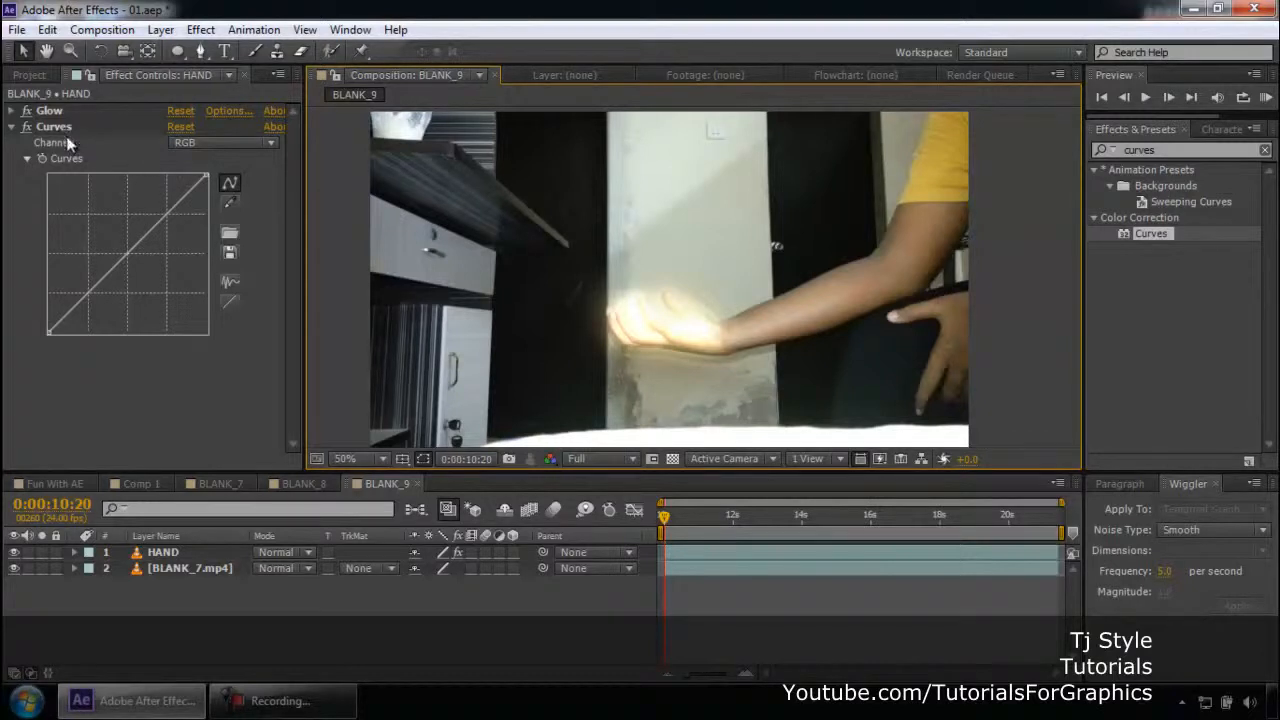
Step: In the HAND layer's Curves, bend the Red channel curve clearly downward and the Green channel curve slightly downward
click(228, 142)
click(223, 184)
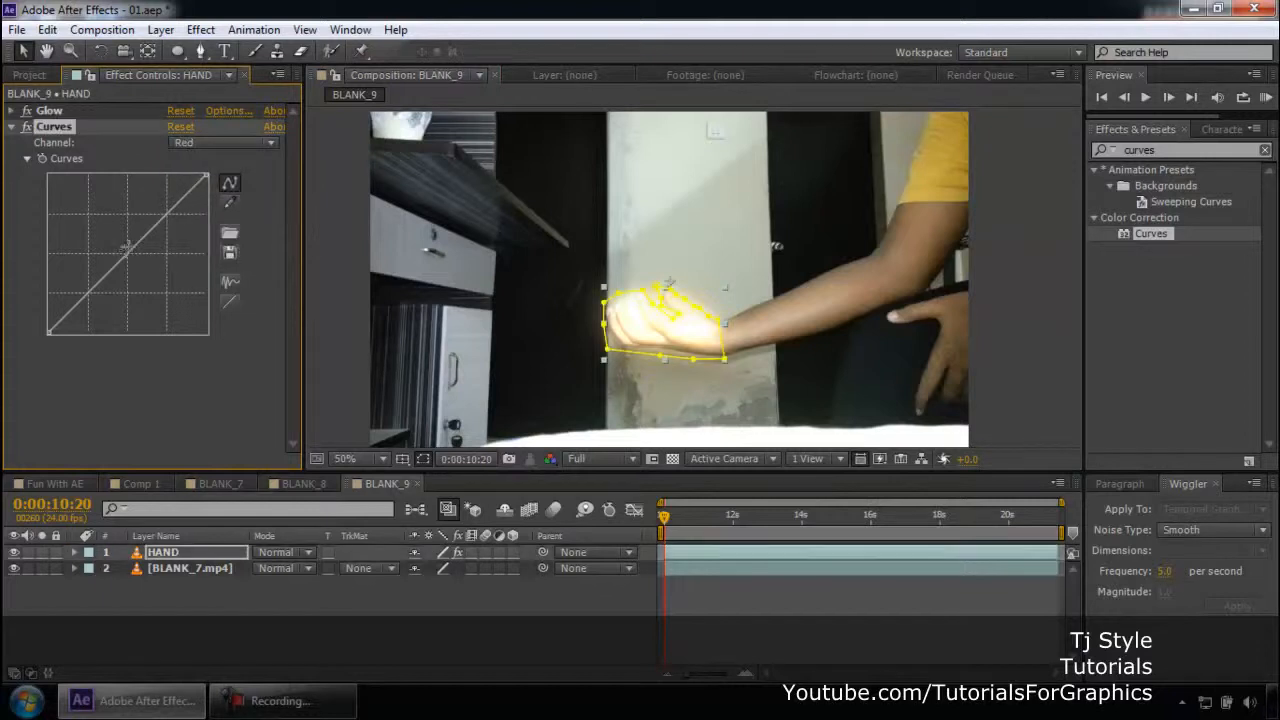
drag(129, 247, 144, 258)
drag(151, 264, 152, 268)
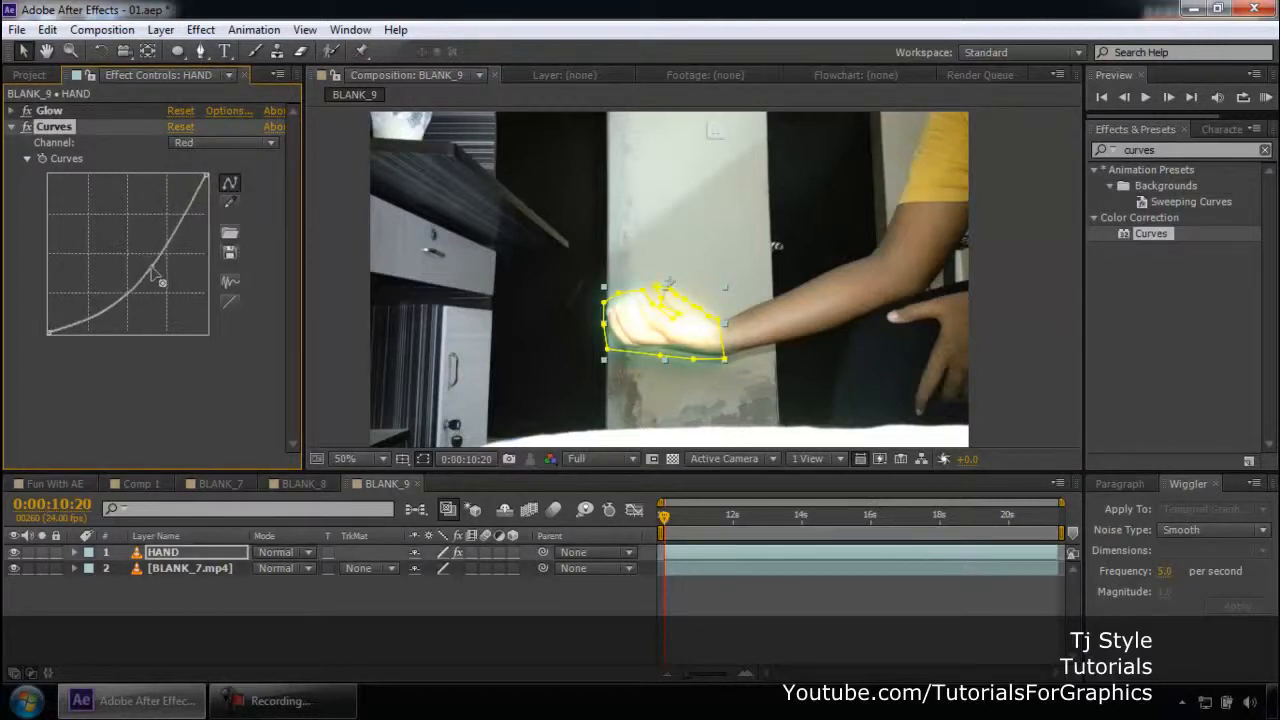
click(198, 143)
click(205, 203)
drag(135, 241, 145, 252)
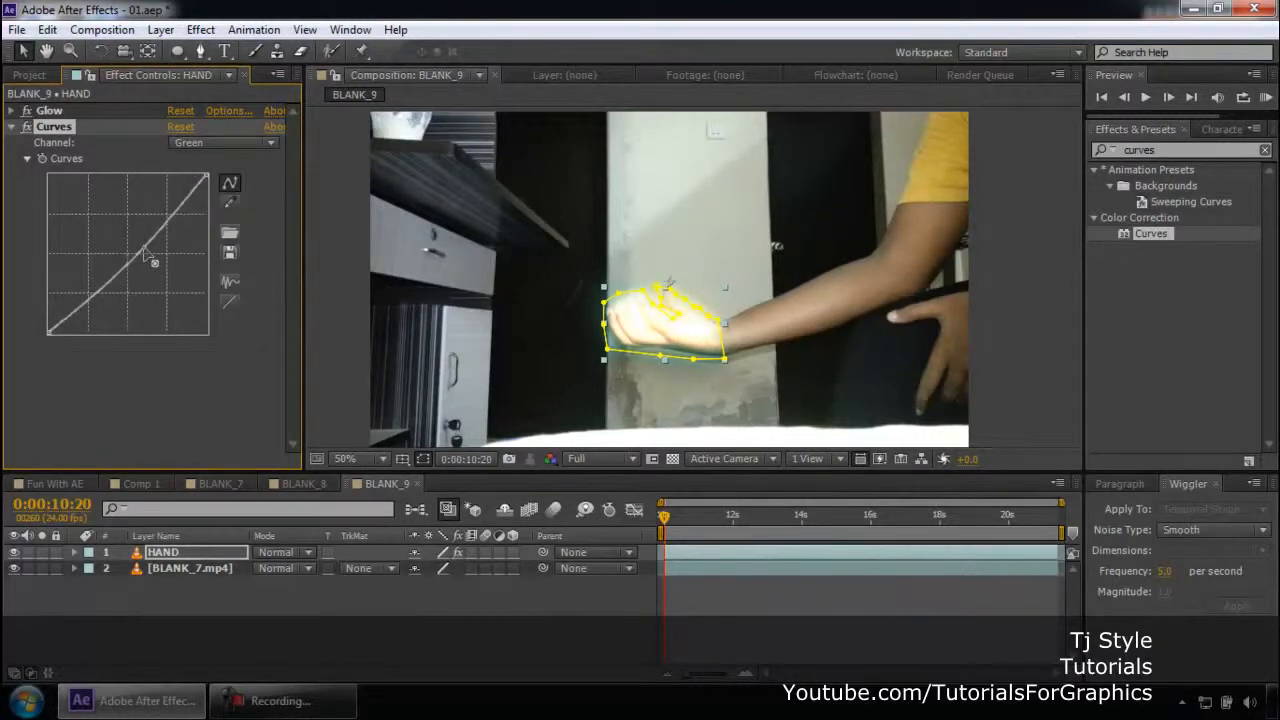
Step: Bend the Blue channel curve of the HAND layer's Curves effect upward to tint the glow blue
click(212, 143)
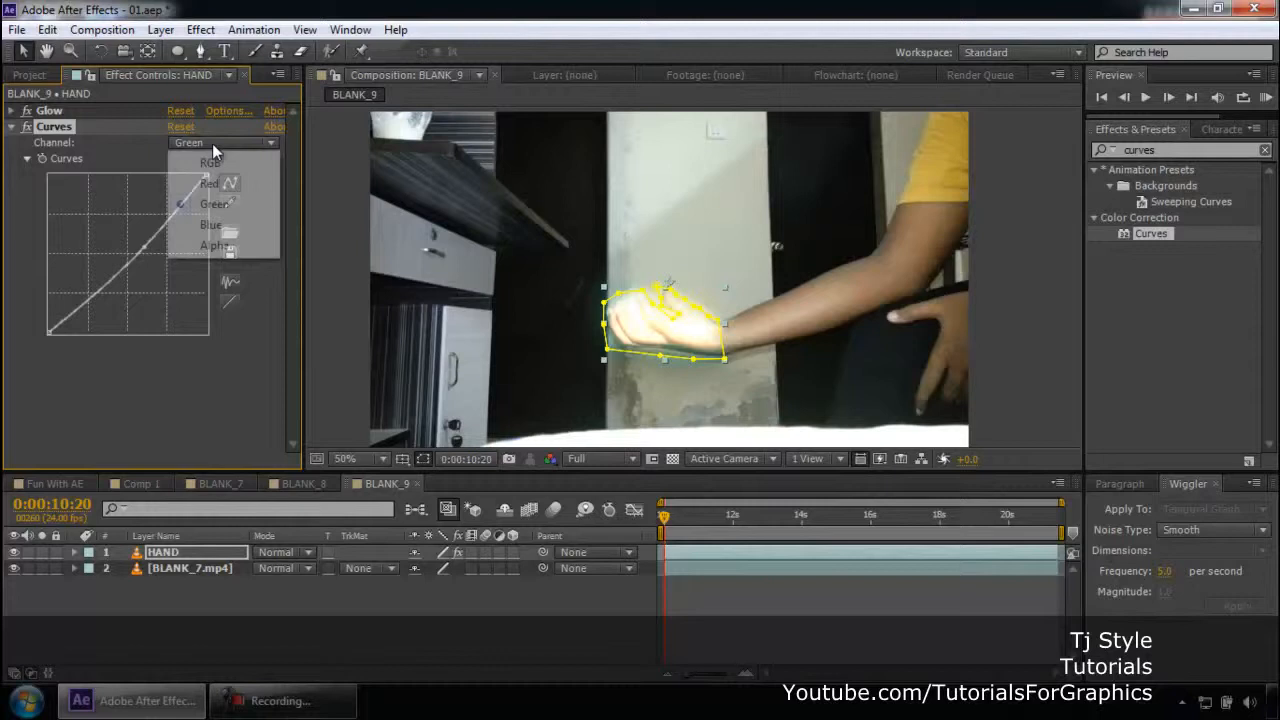
click(210, 228)
drag(135, 245, 116, 229)
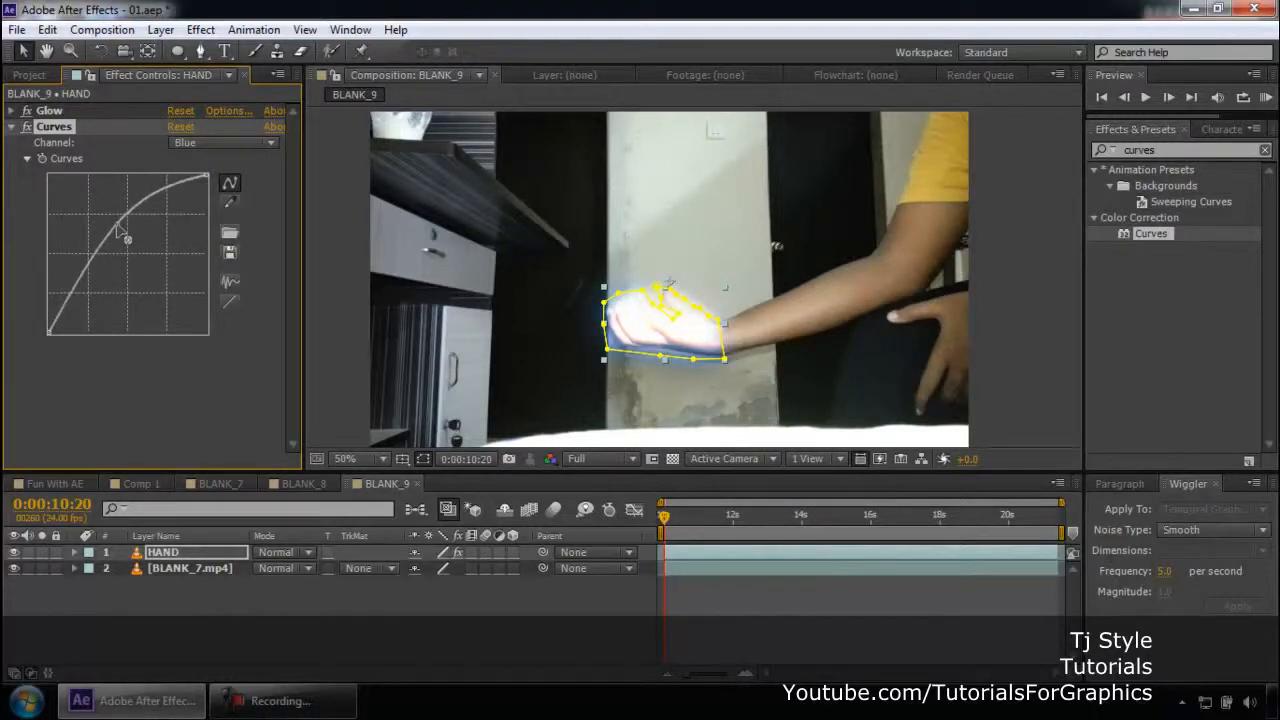
click(331, 232)
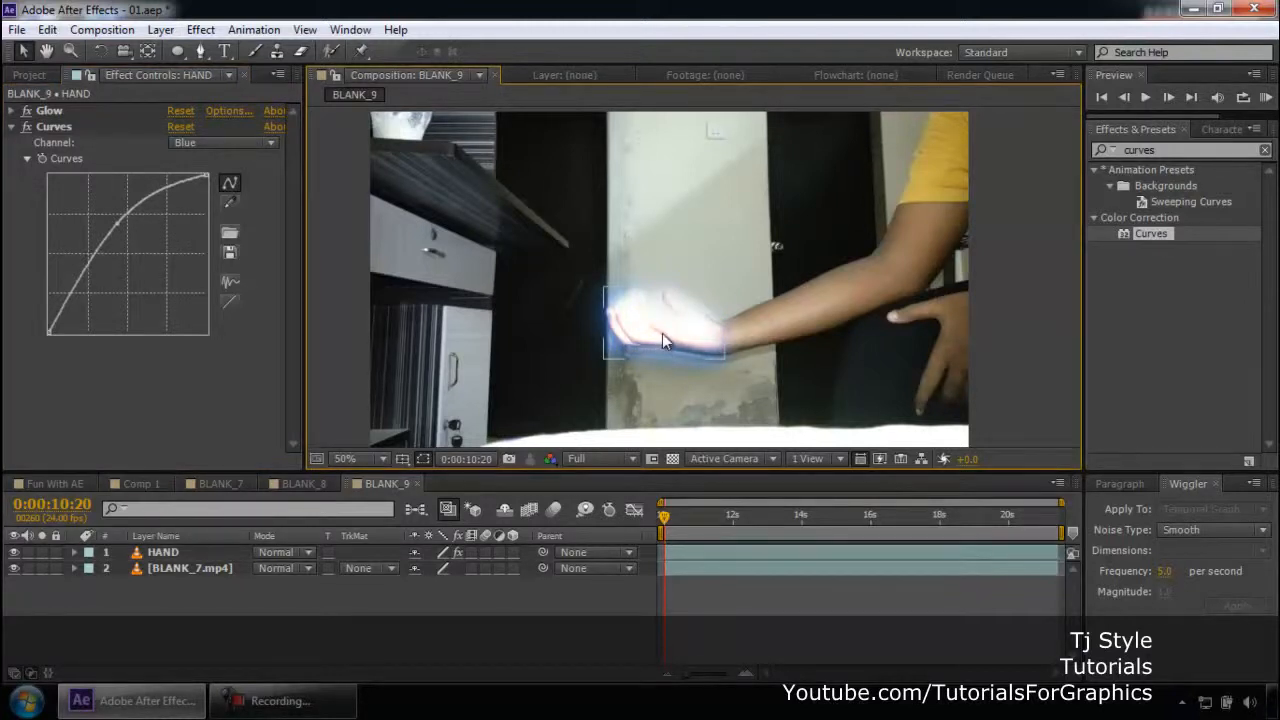
click(661, 337)
key(ctrl+shift+a)
click(12, 126)
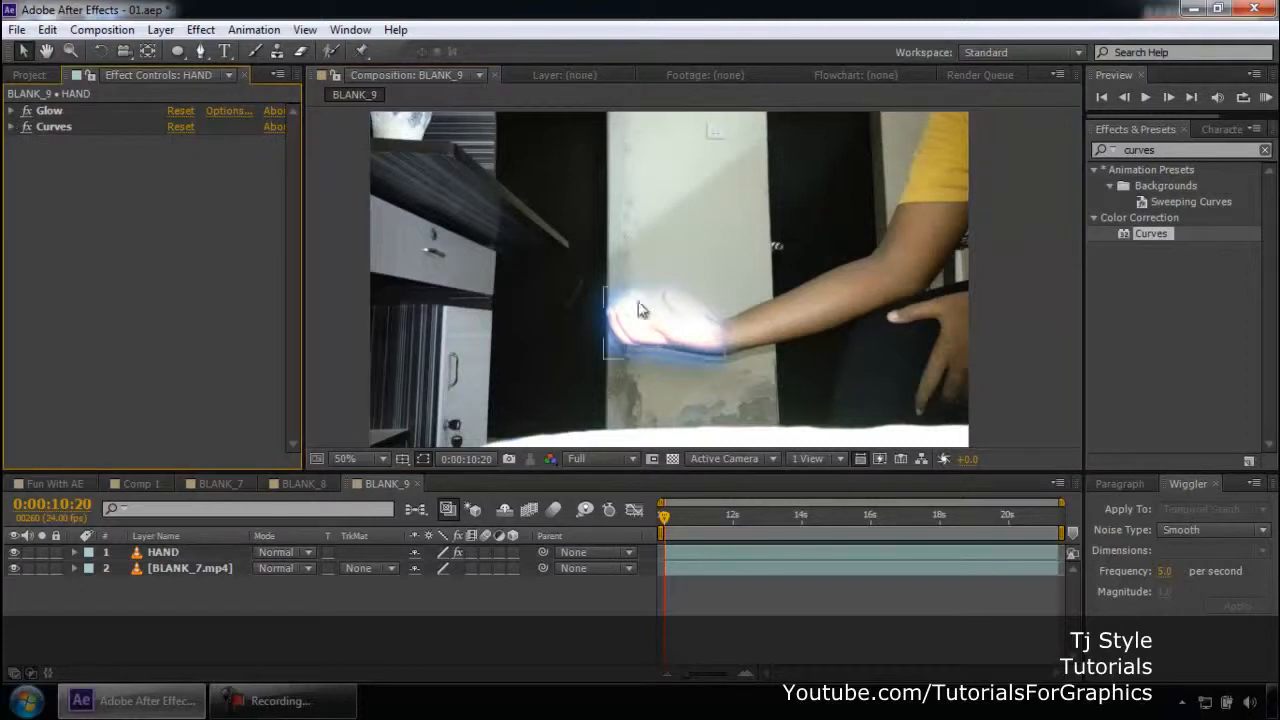
Step: Try a Glow Radius of 177 on the HAND layer and undo the change
click(48, 112)
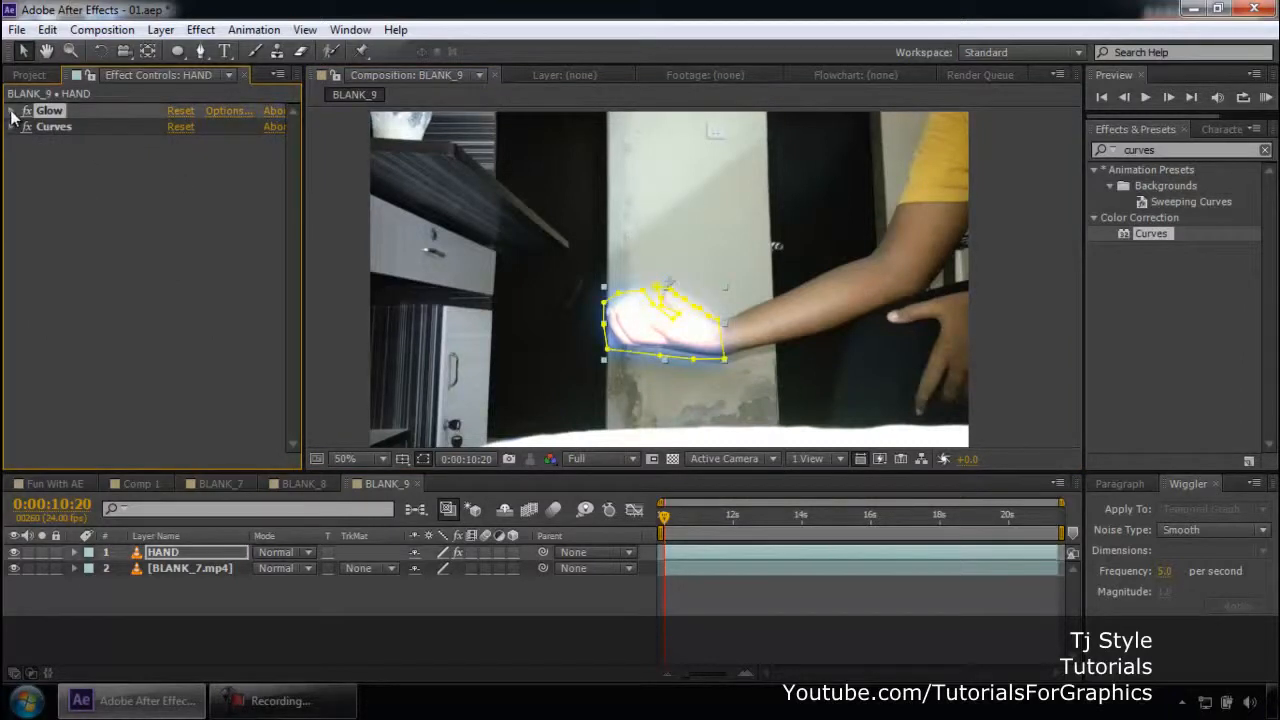
click(12, 111)
drag(180, 158, 251, 158)
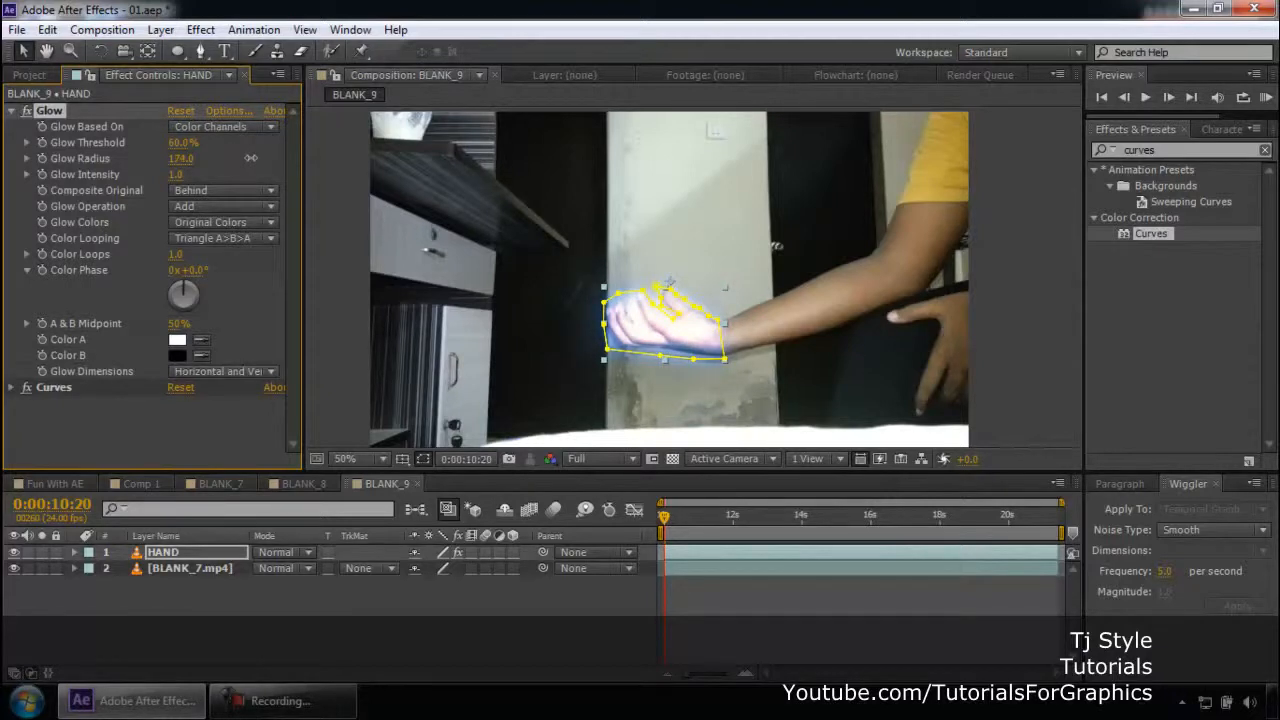
click(354, 209)
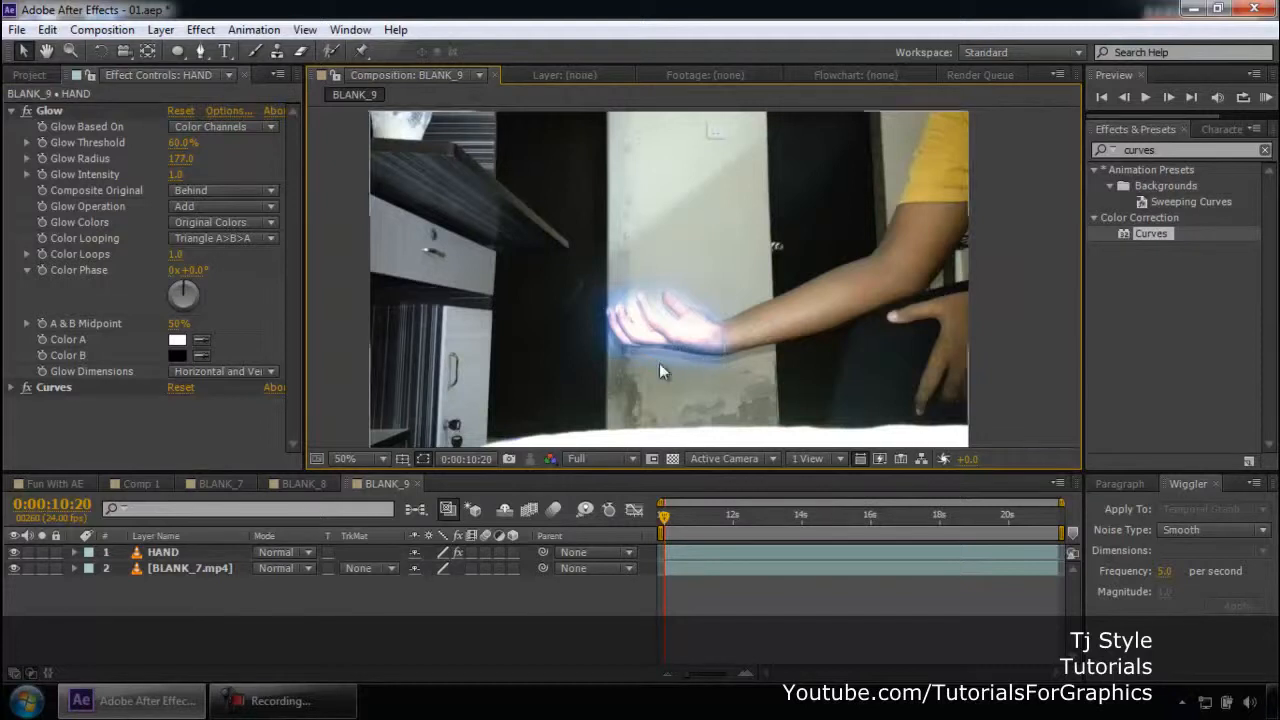
key(ctrl+z)
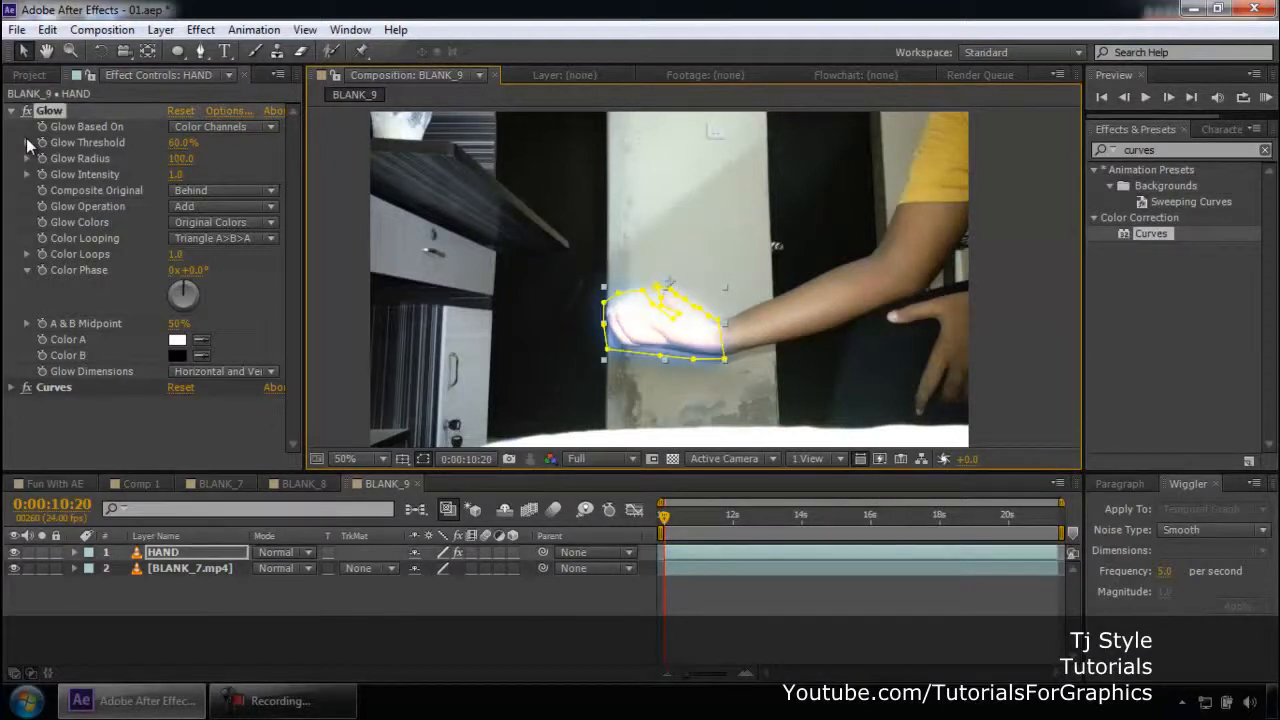
Step: Set the Glow Radius of the HAND layer's Glow effect to 177
click(181, 160)
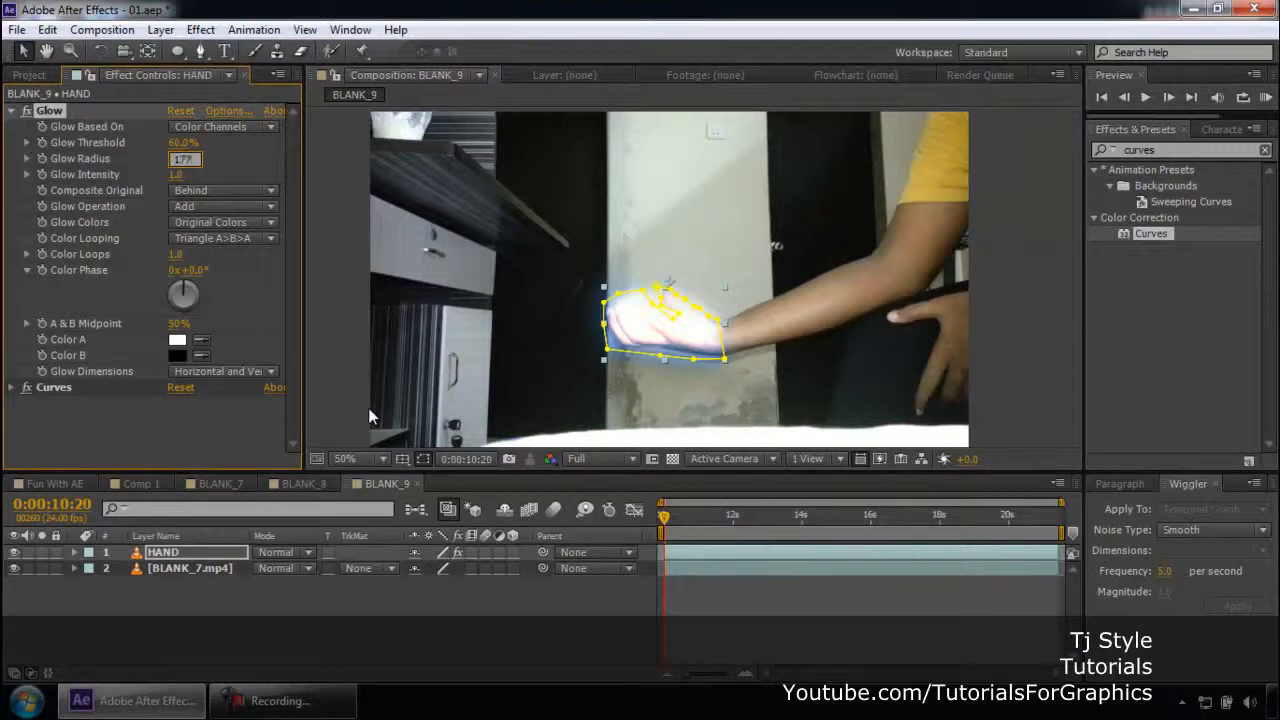
click(354, 249)
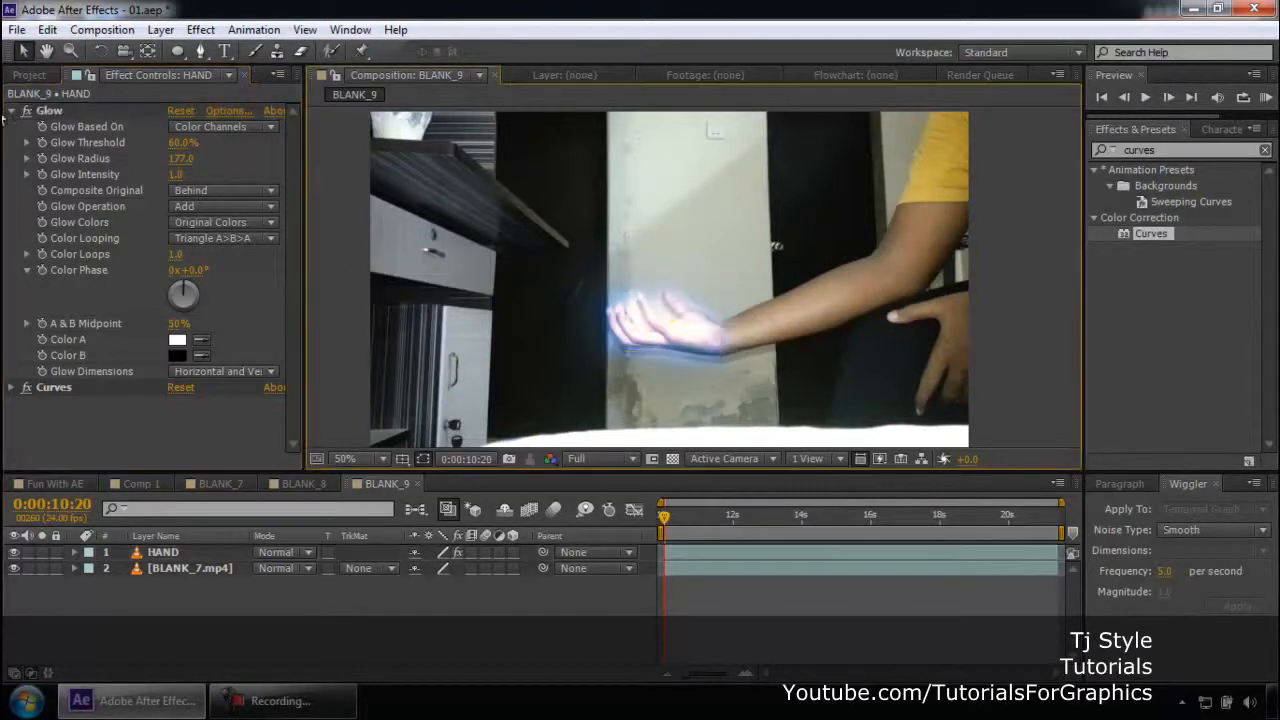
click(13, 113)
click(11, 111)
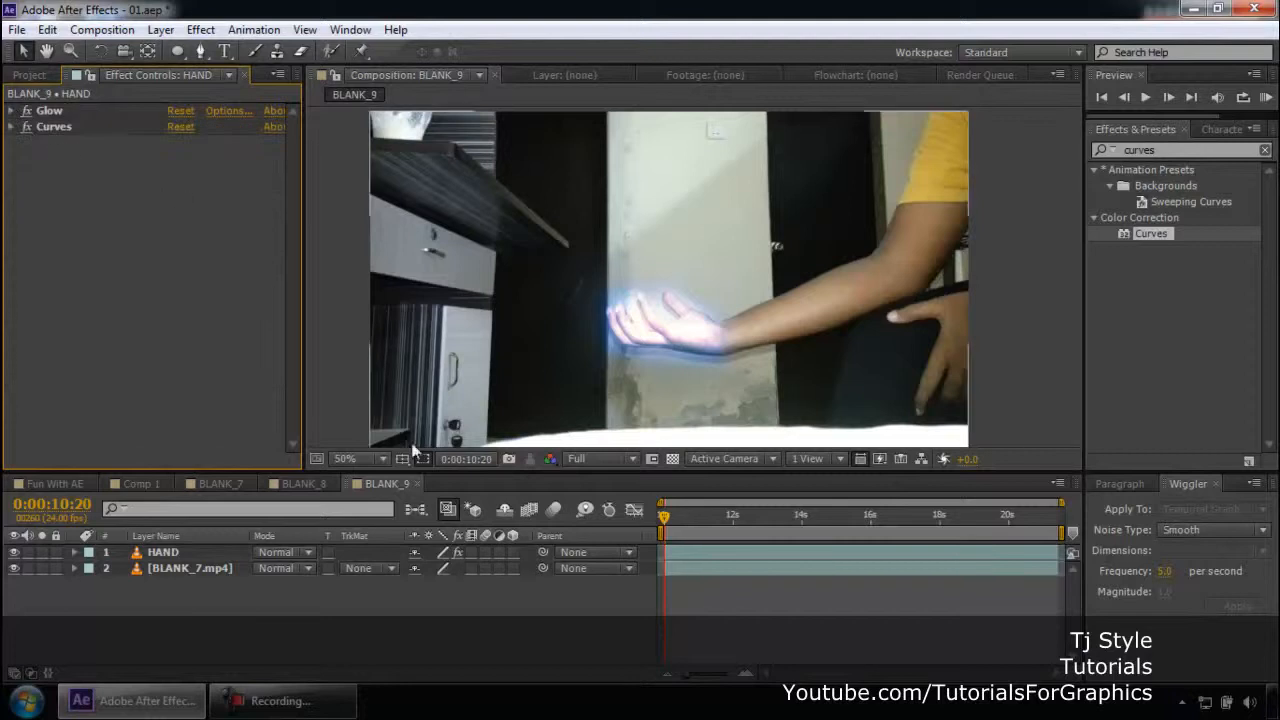
Step: Create a new black solid layer of 1280 by 720 pixels above the HAND layer
click(218, 627)
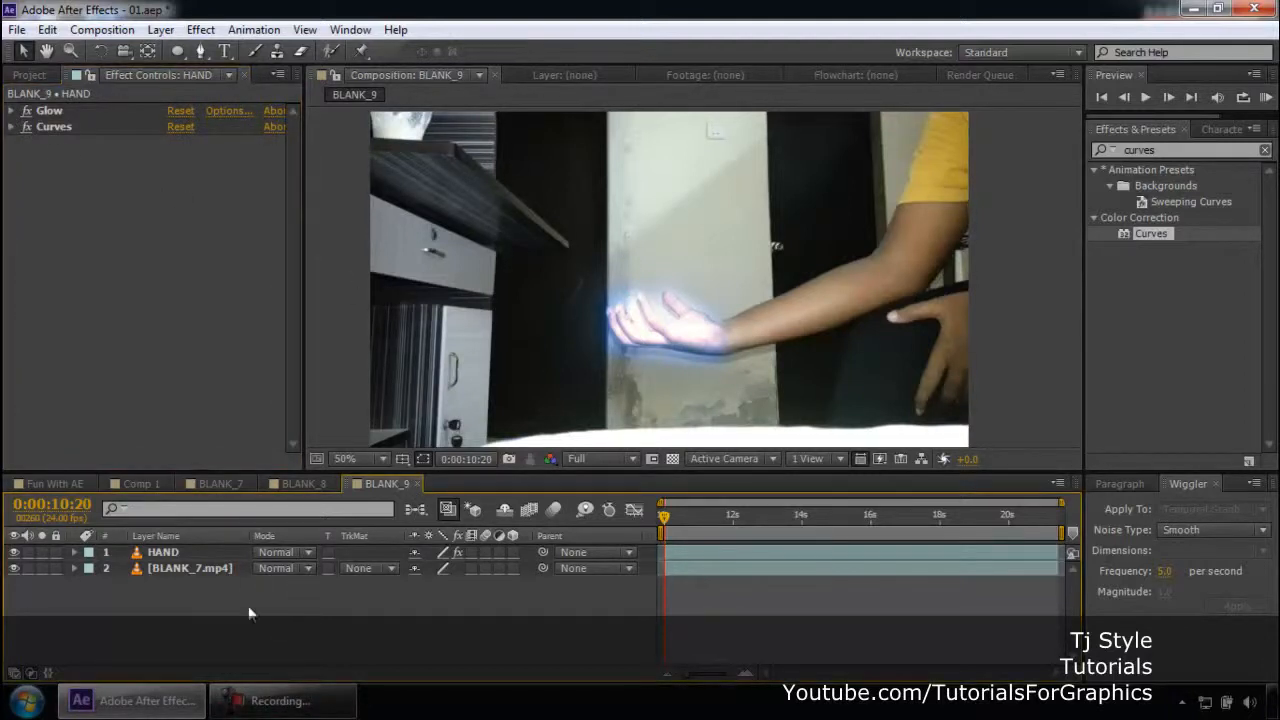
key(ctrl+y)
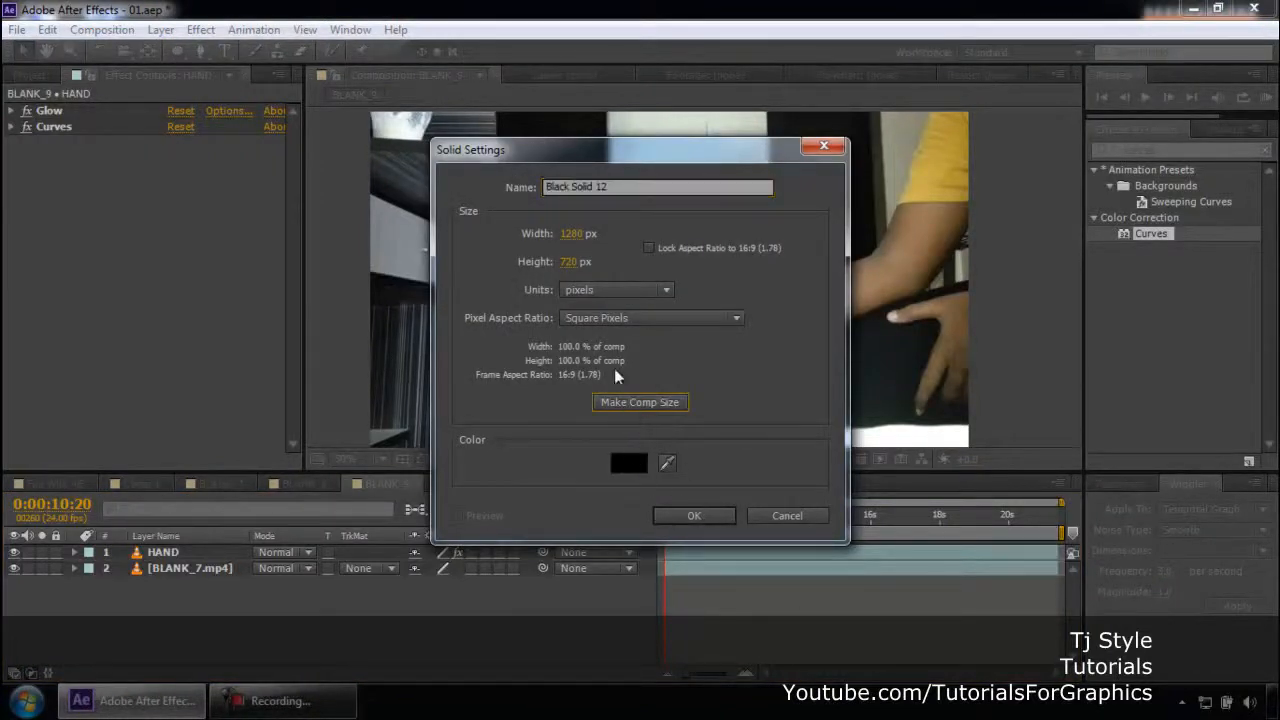
click(689, 518)
Step: Find the Fractal Noise effect and apply it to the black solid layer
drag(1178, 150, 1065, 152)
text(fracta)
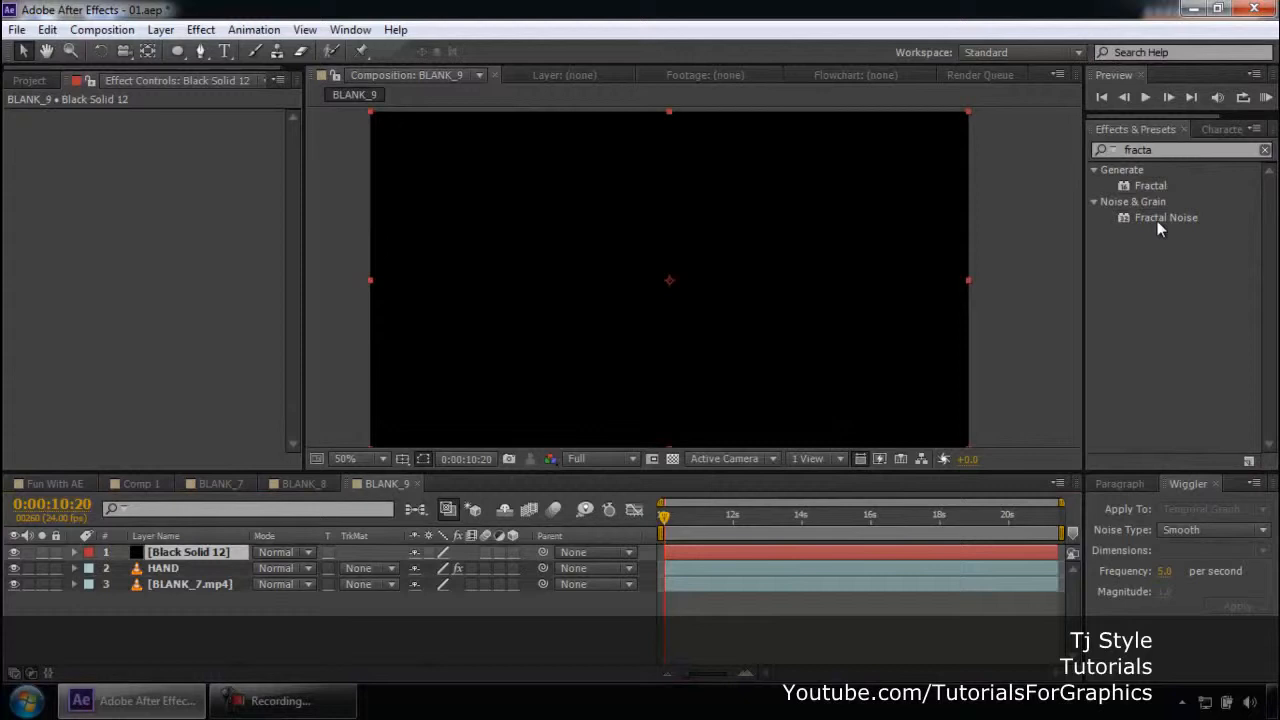
drag(1160, 220, 201, 553)
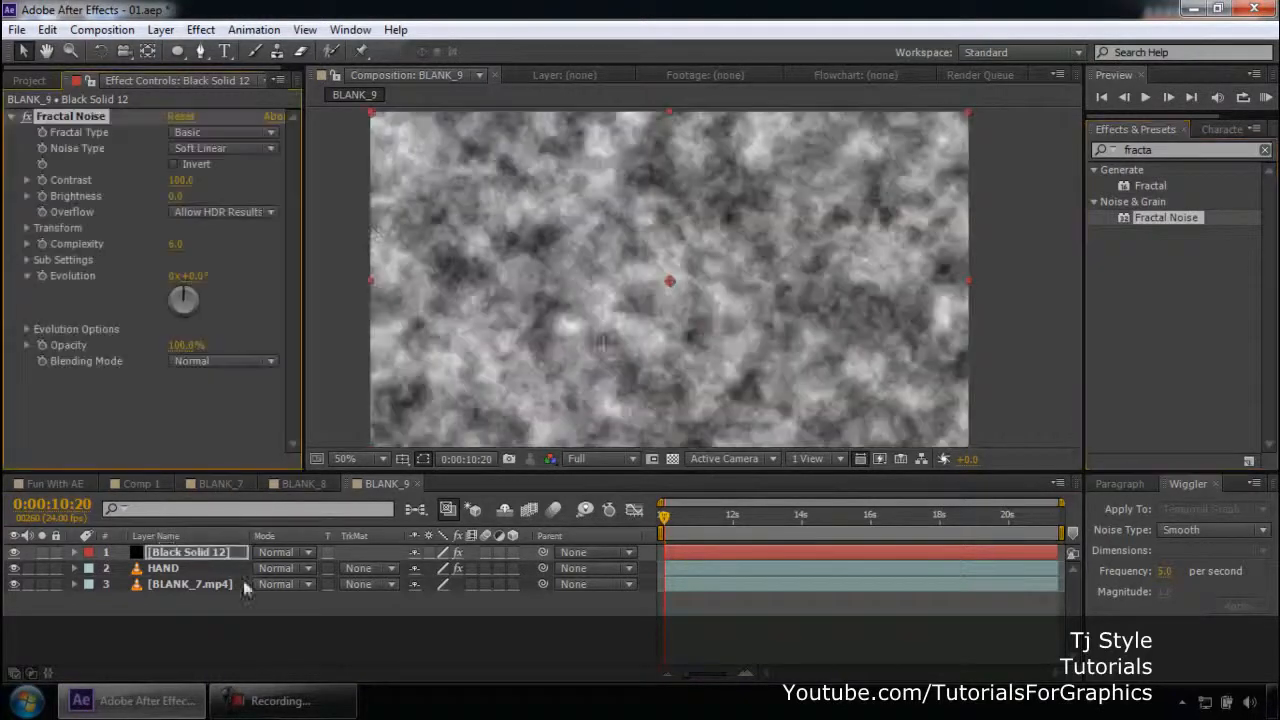
click(350, 178)
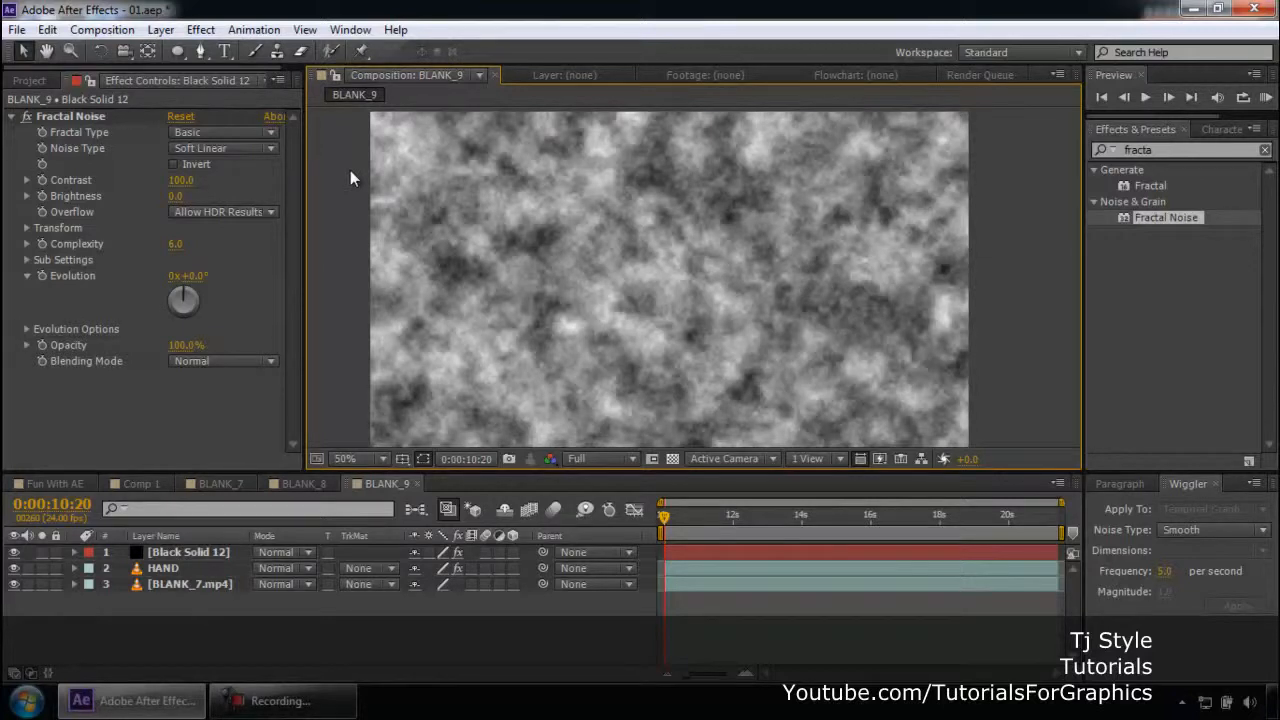
Step: Activate the Ellipse tool and rename the black solid layer to POWERBALL
key(q)
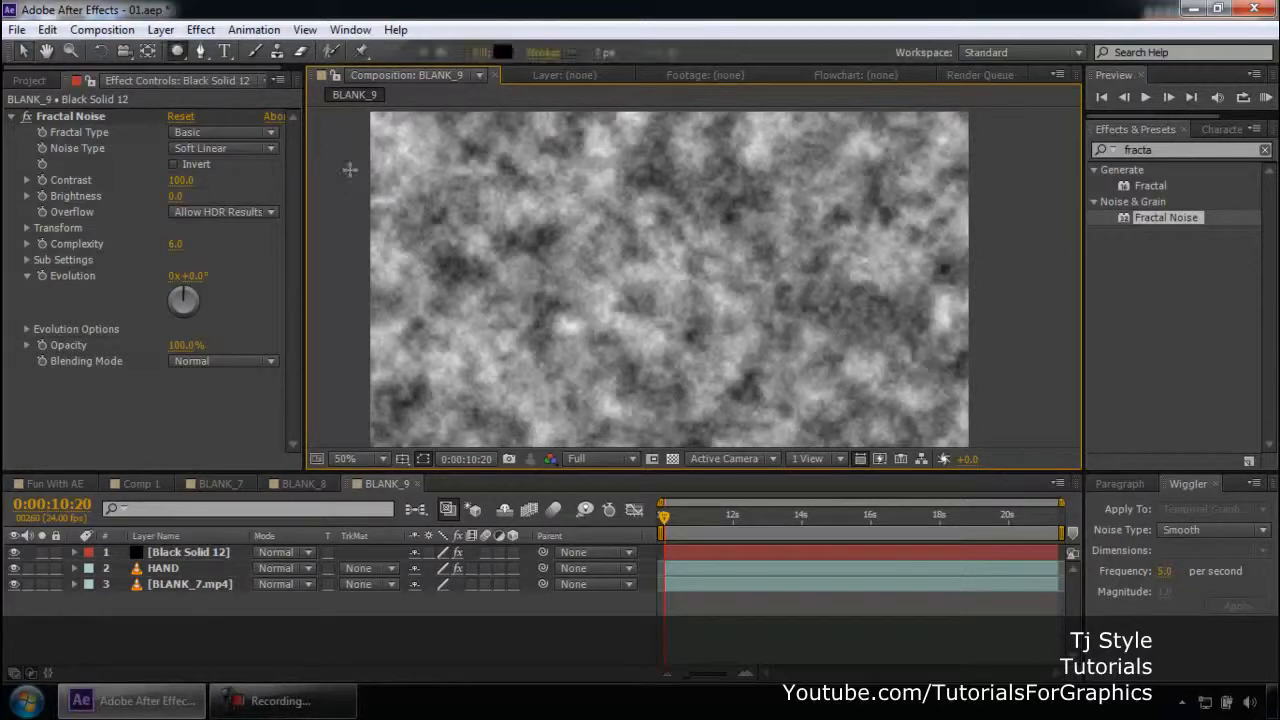
drag(178, 51, 205, 88)
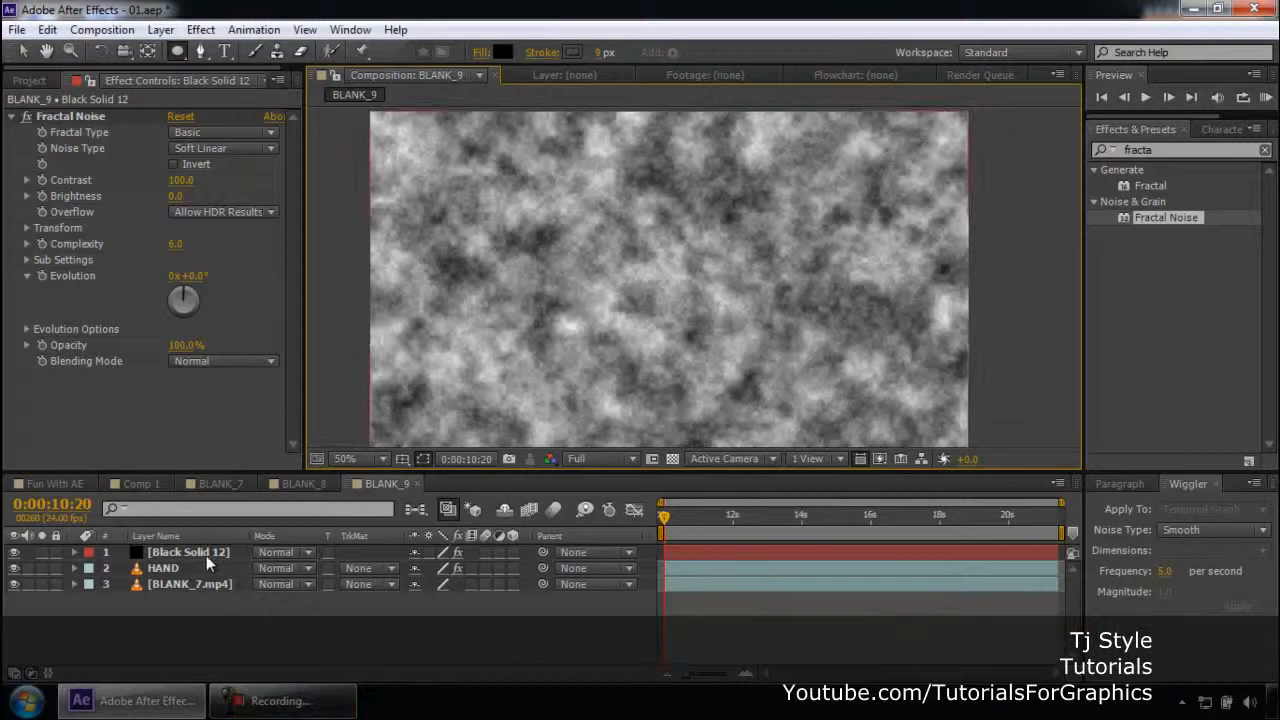
click(207, 556)
right_click(207, 556)
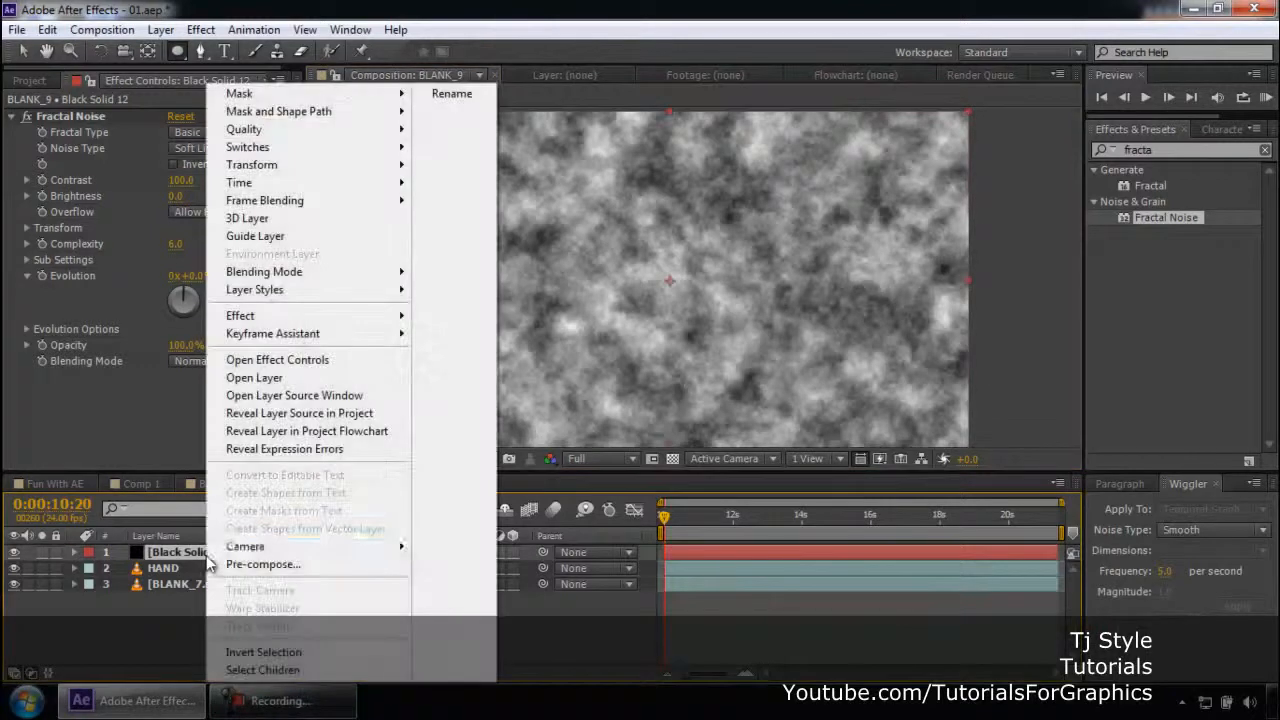
click(457, 88)
text(POWERBALL)
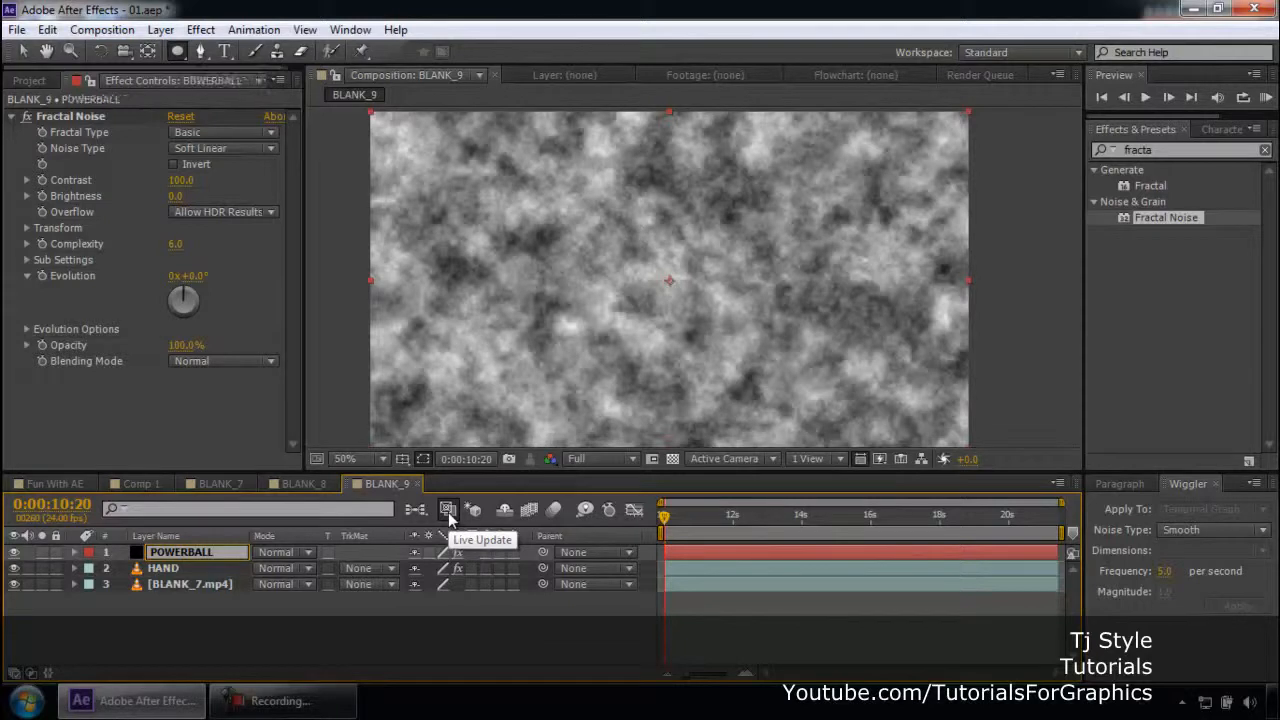
key(Return)
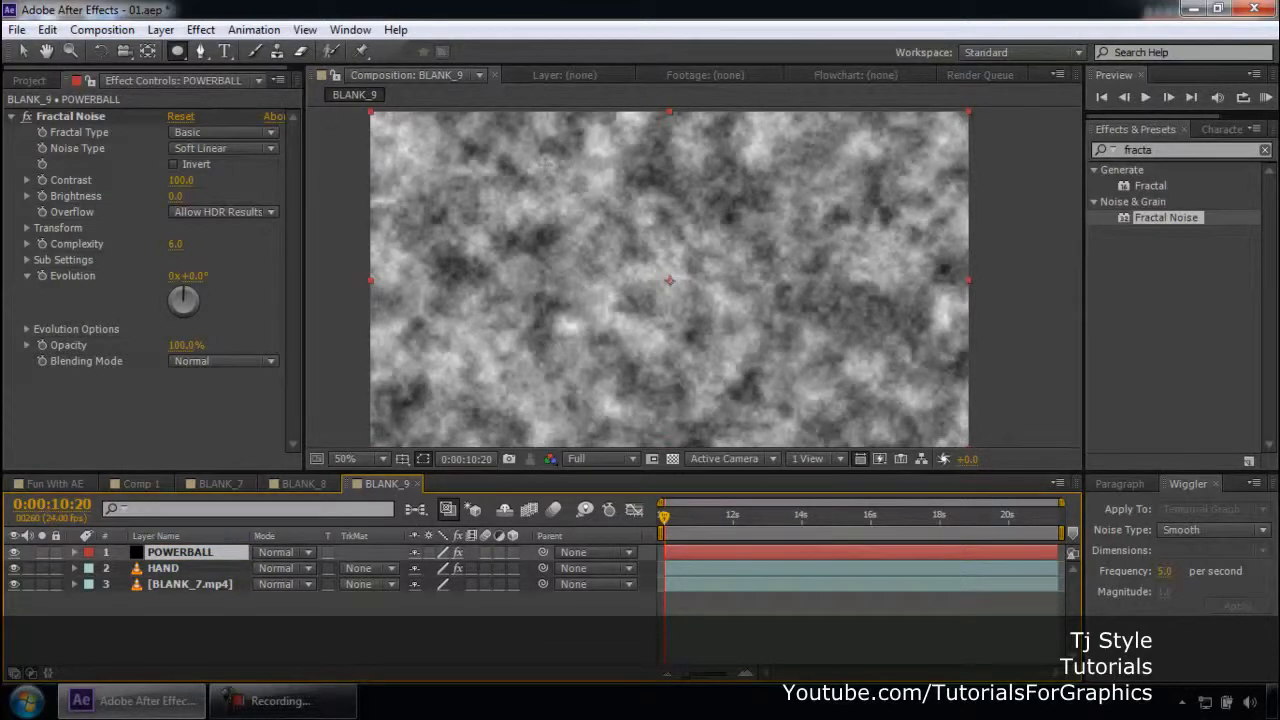
Step: Draw a circular mask on the POWERBALL layer just above the open palm, replacing the first attempt
mouse_move(541, 160)
mouse_down()
mouse_move(630, 228)
mouse_move(662, 285)
mouse_move(693, 267)
mouse_move(733, 285)
mouse_move(719, 296)
mouse_move(727, 306)
mouse_move(717, 293)
mouse_up()
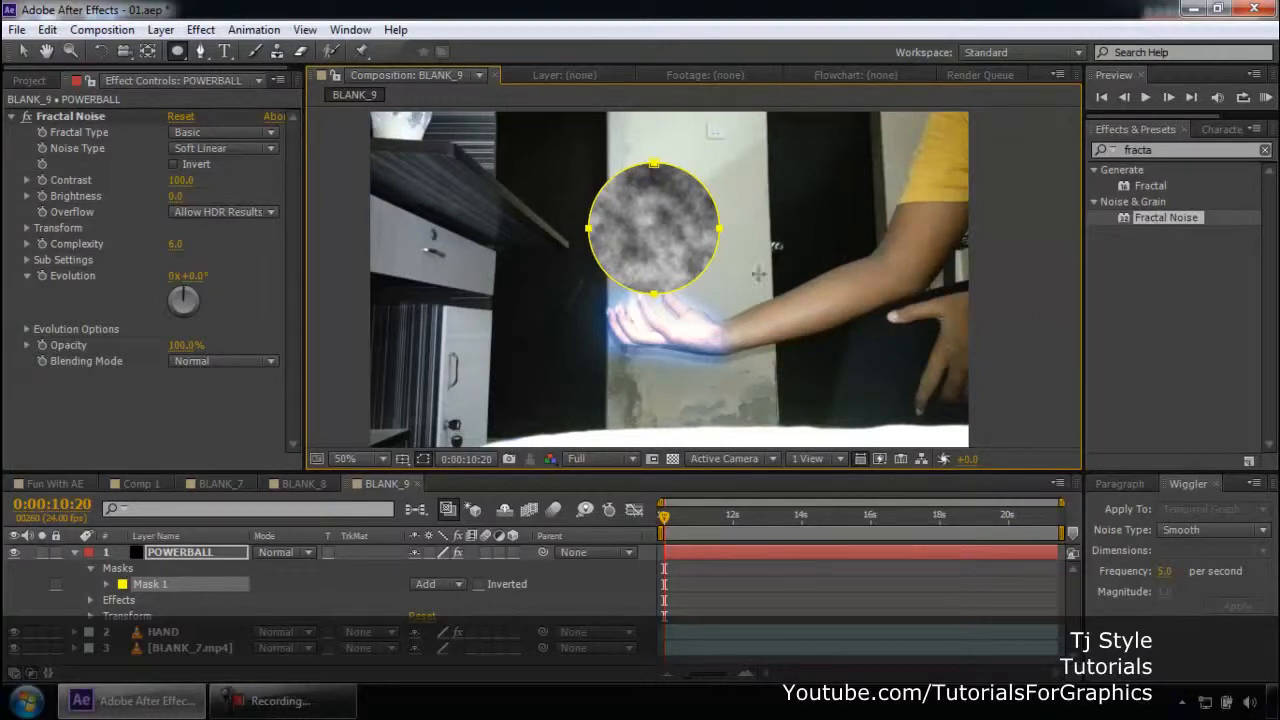
key(Delete)
mouse_move(585, 170)
mouse_down()
mouse_move(660, 230)
mouse_move(703, 300)
mouse_move(722, 280)
mouse_move(731, 213)
mouse_move(724, 288)
mouse_move(720, 205)
mouse_move(712, 222)
mouse_move(714, 276)
mouse_move(712, 226)
mouse_move(728, 300)
mouse_move(716, 279)
mouse_move(735, 300)
mouse_up()
key(space)
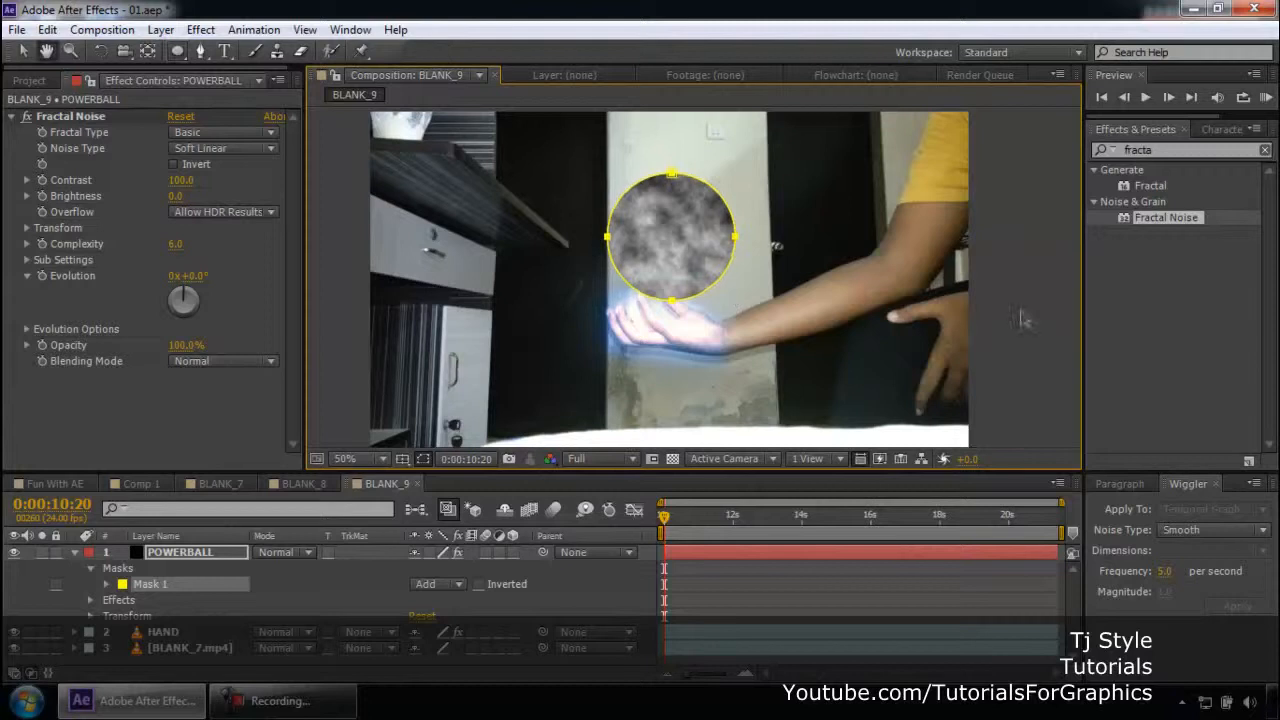
key(space)
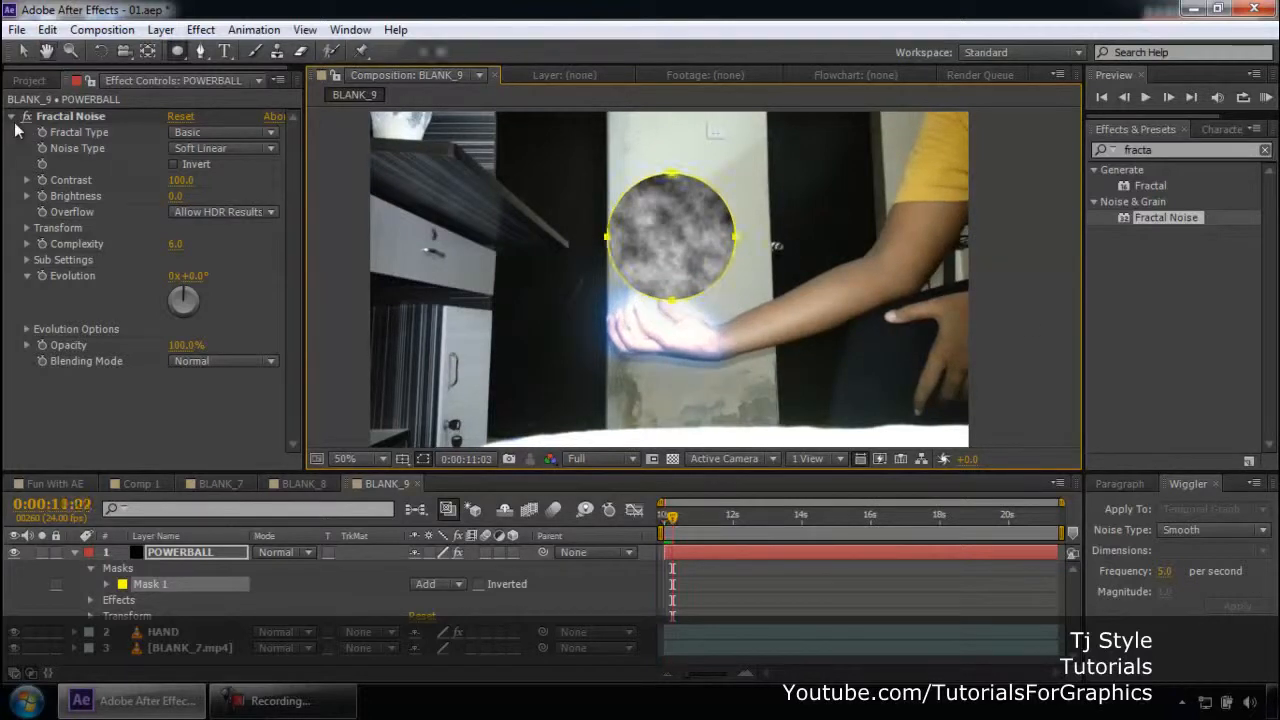
Step: Set the Mask Feather of the POWERBALL layer's mask to 40 pixels and deselect the layer to check the soft edge
click(12, 117)
click(207, 553)
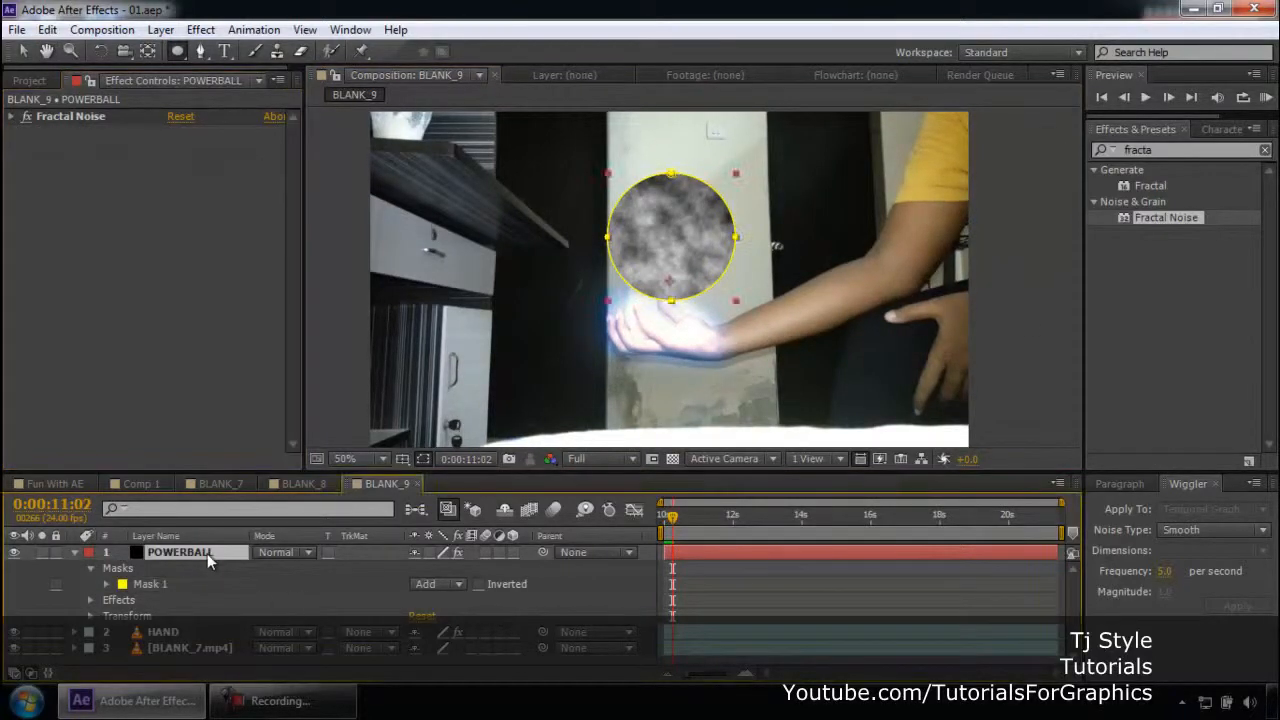
key(f)
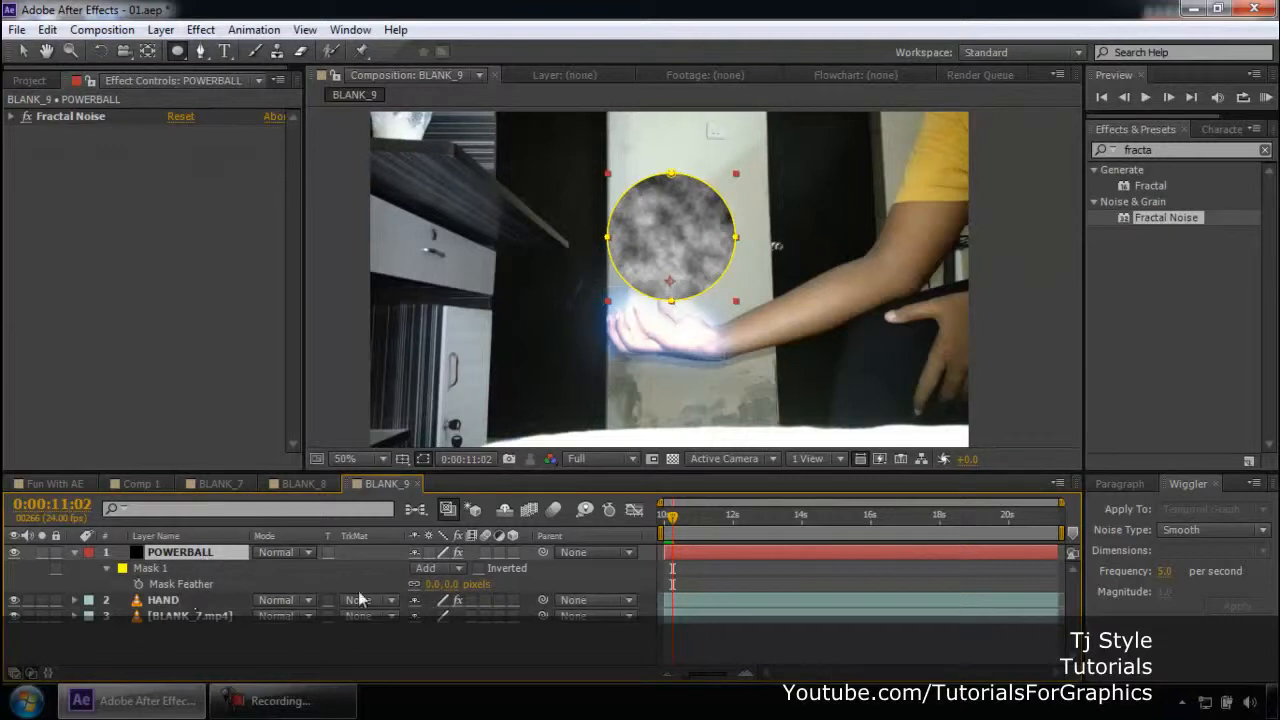
click(446, 584)
text(4)
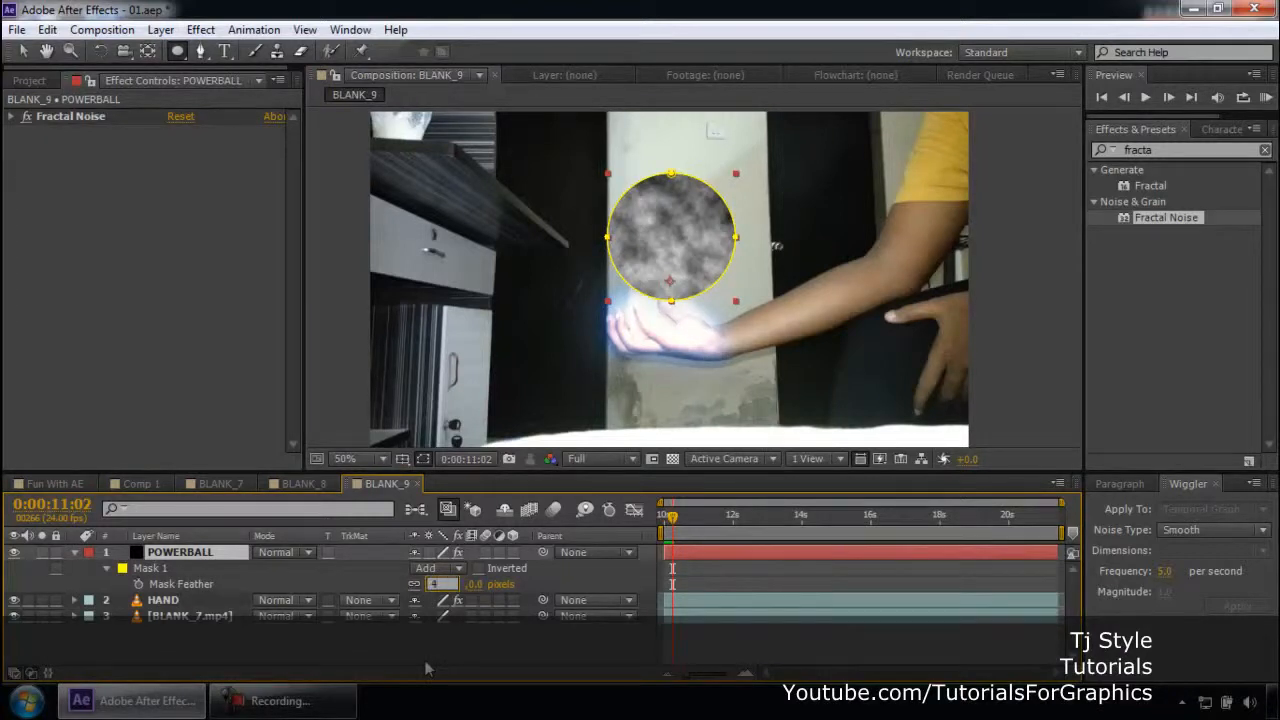
text(0)
key(Return)
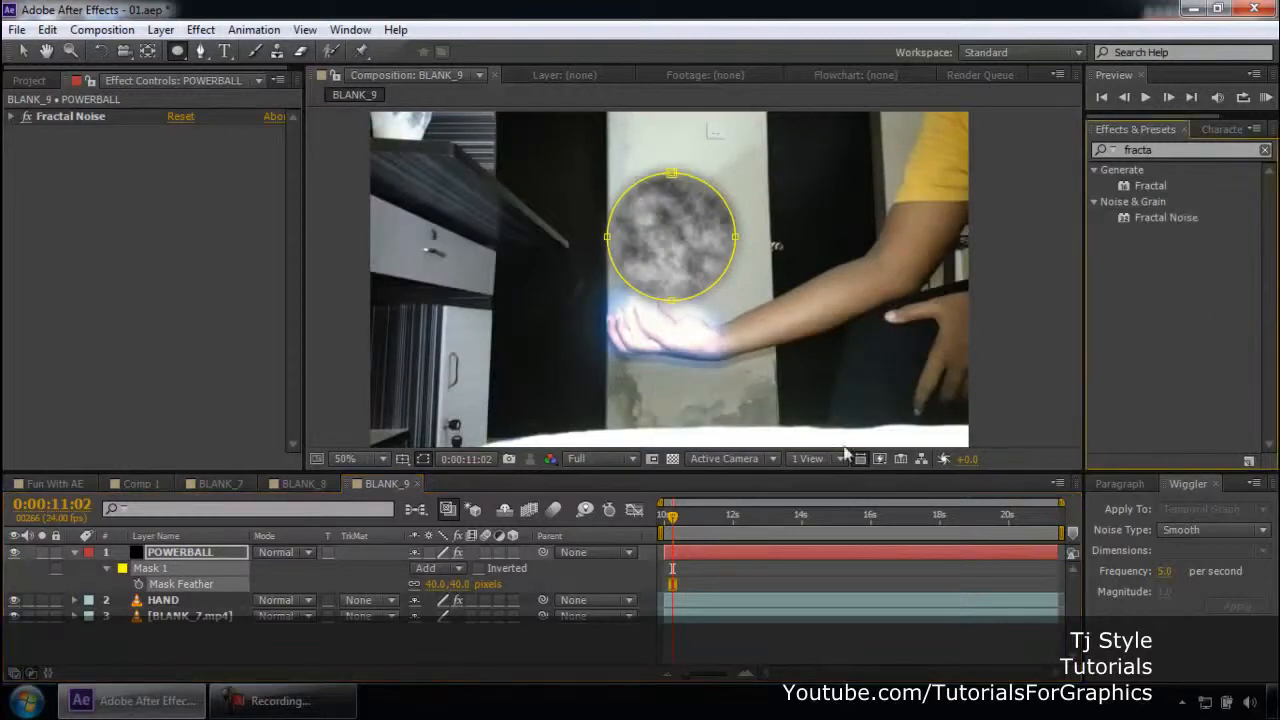
click(609, 456)
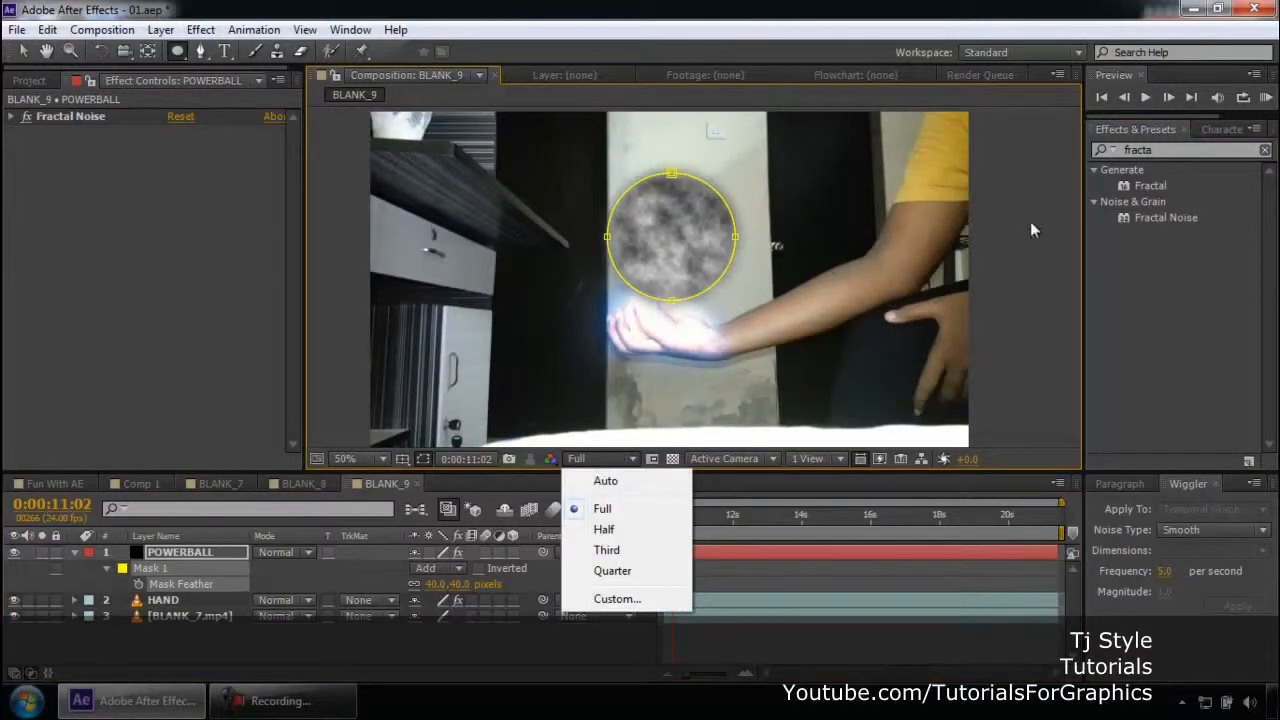
click(1128, 292)
click(1043, 220)
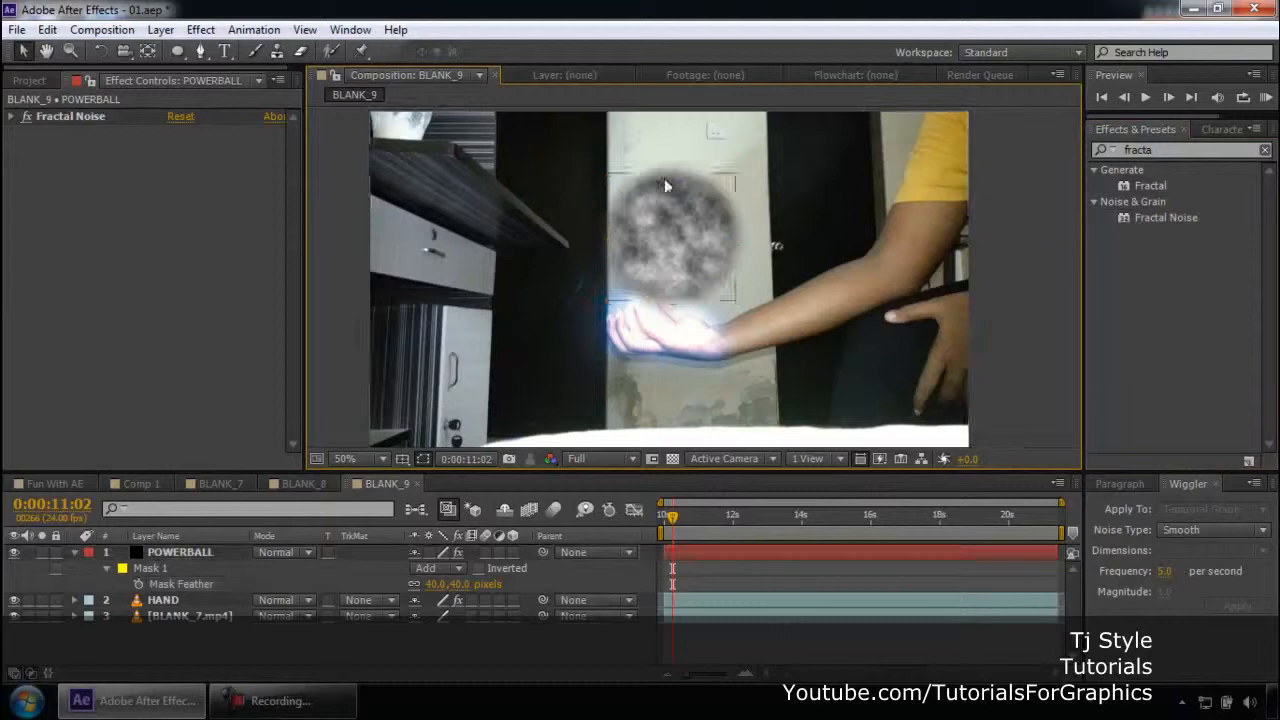
scroll(765, 170, up, 2)
drag(775, 118, 775, 197)
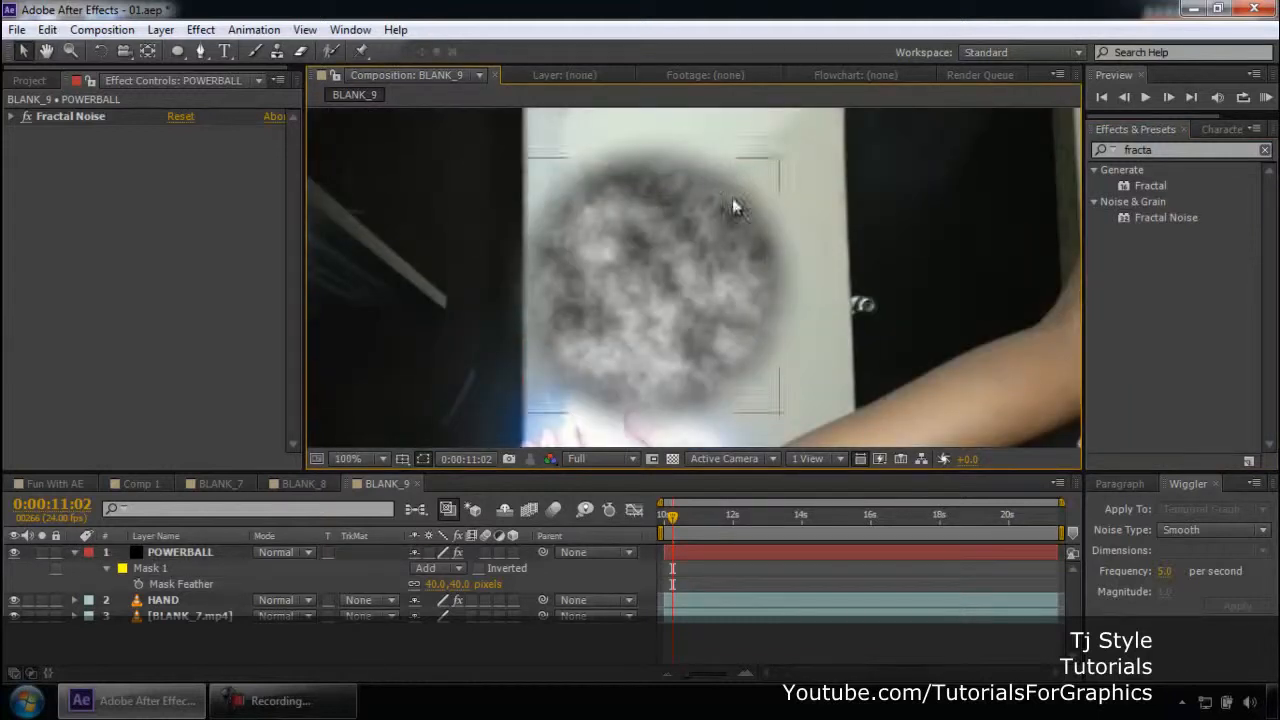
Step: Find the Glow effect and apply it to the POWERBALL layer
drag(1157, 150, 1048, 147)
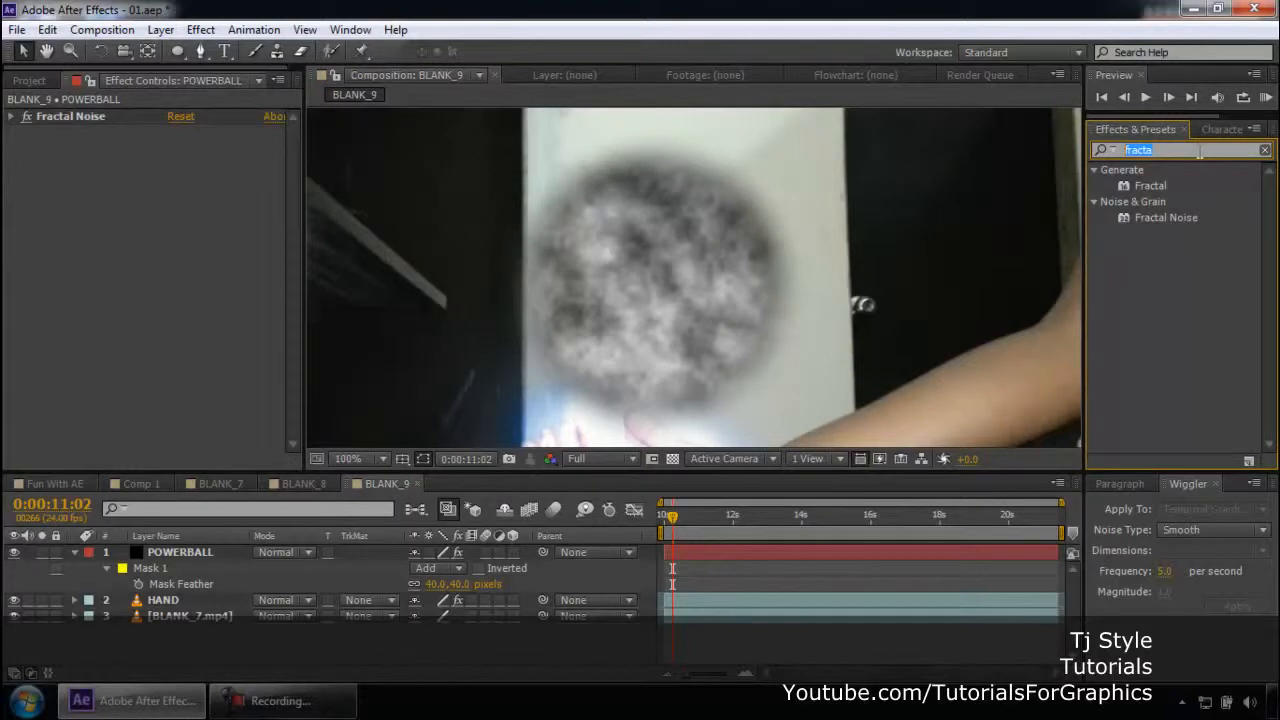
text(glow)
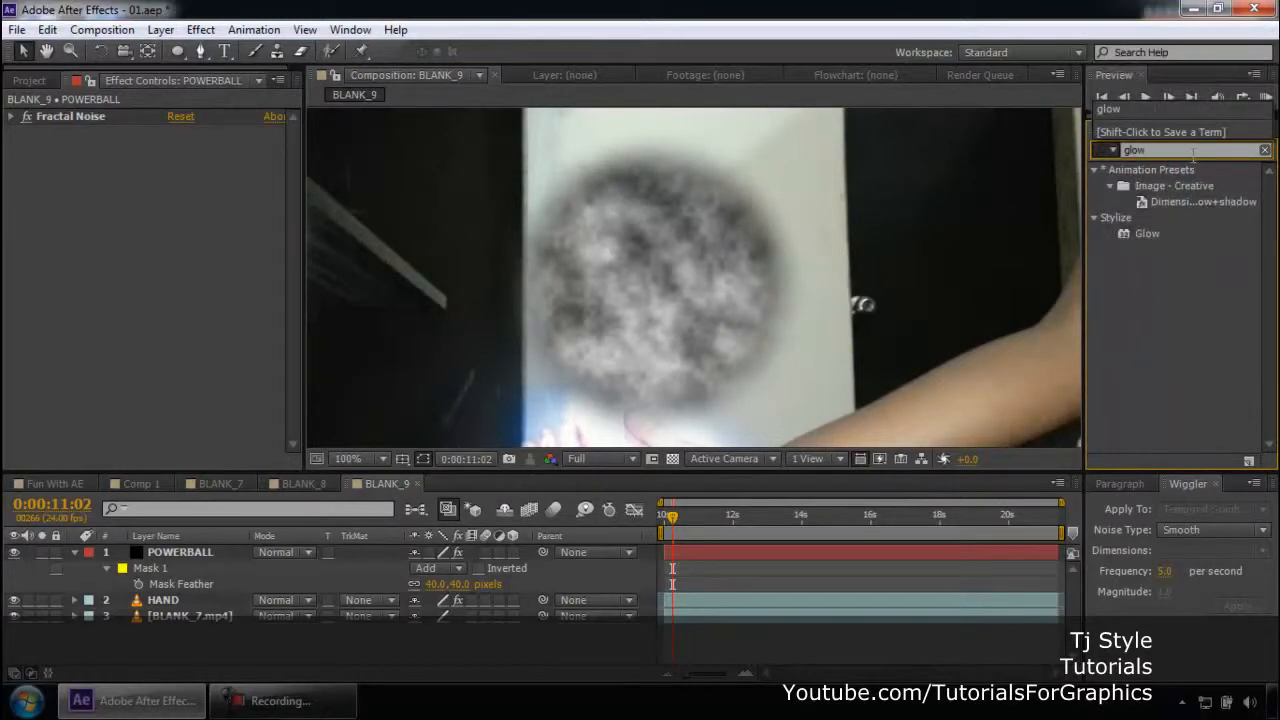
click(1150, 235)
drag(1152, 262, 186, 551)
scroll(833, 320, down, 2)
click(1023, 227)
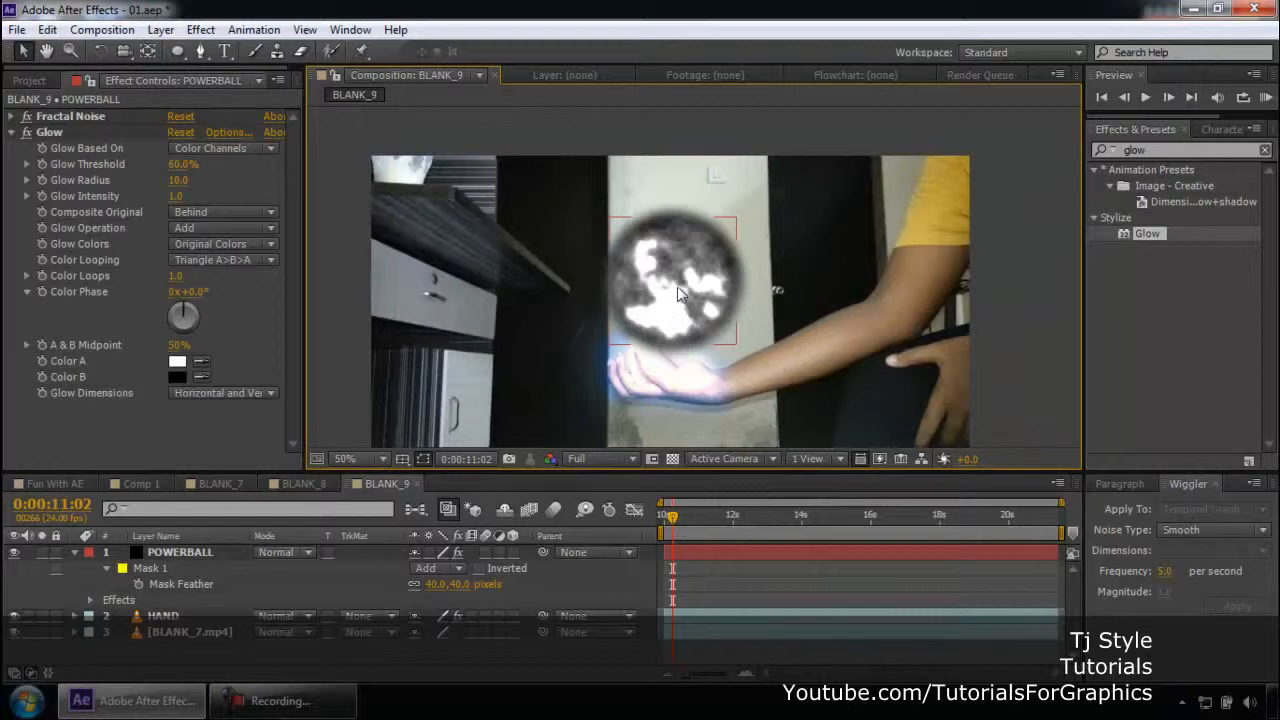
click(322, 706)
click(322, 706)
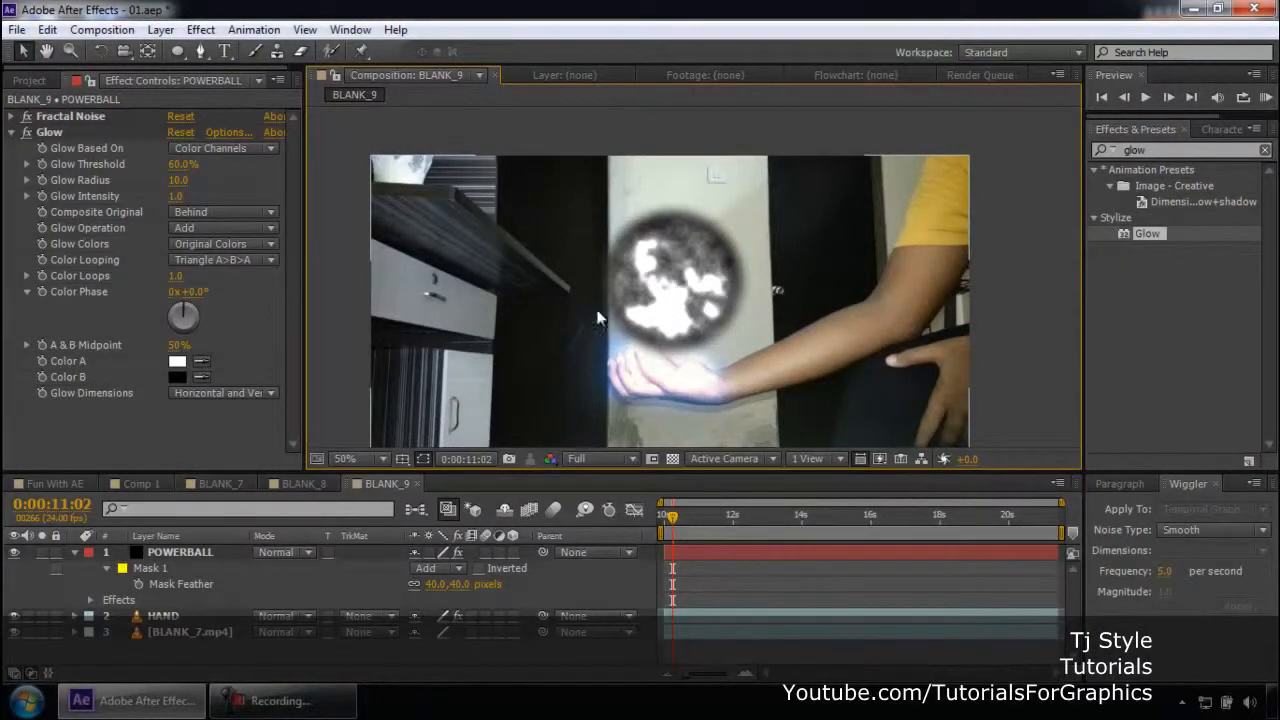
Step: Set the Glow Intensity of the POWERBALL layer's Glow effect to 3 and its Glow Radius to 100
click(55, 134)
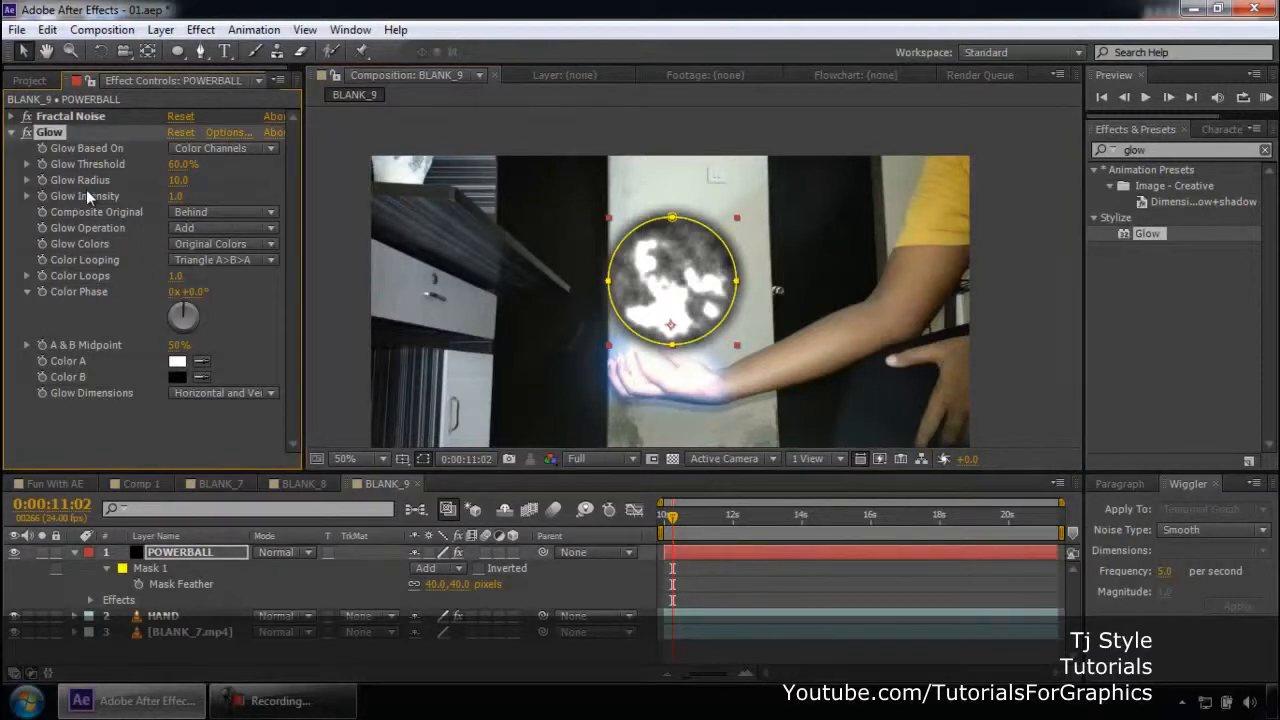
click(177, 197)
text(8)
key(Return)
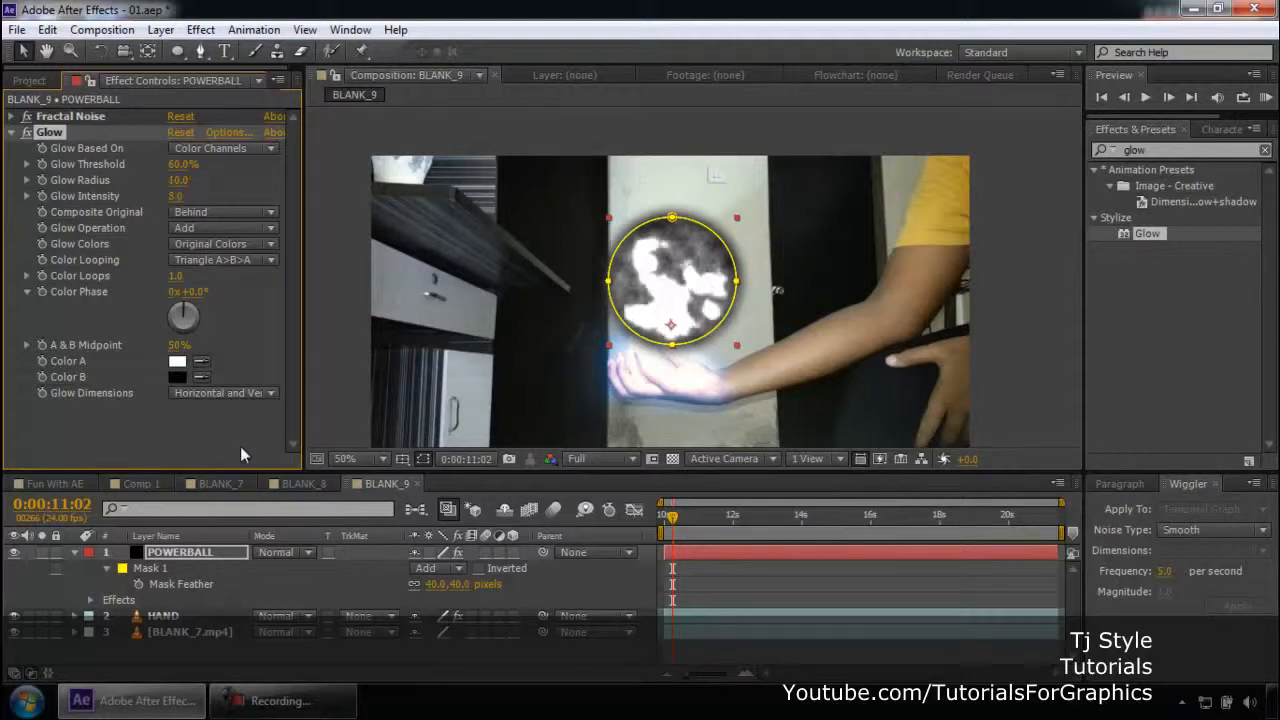
click(178, 181)
text(100)
key(Return)
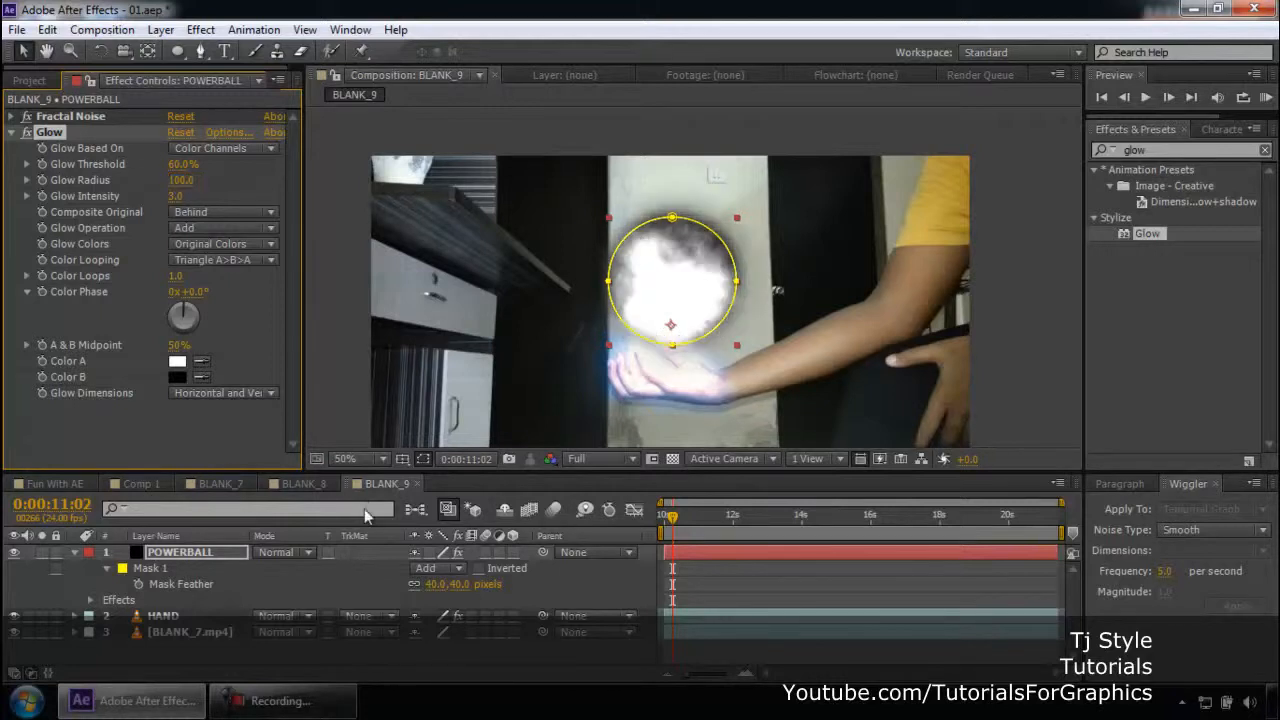
click(349, 281)
click(281, 702)
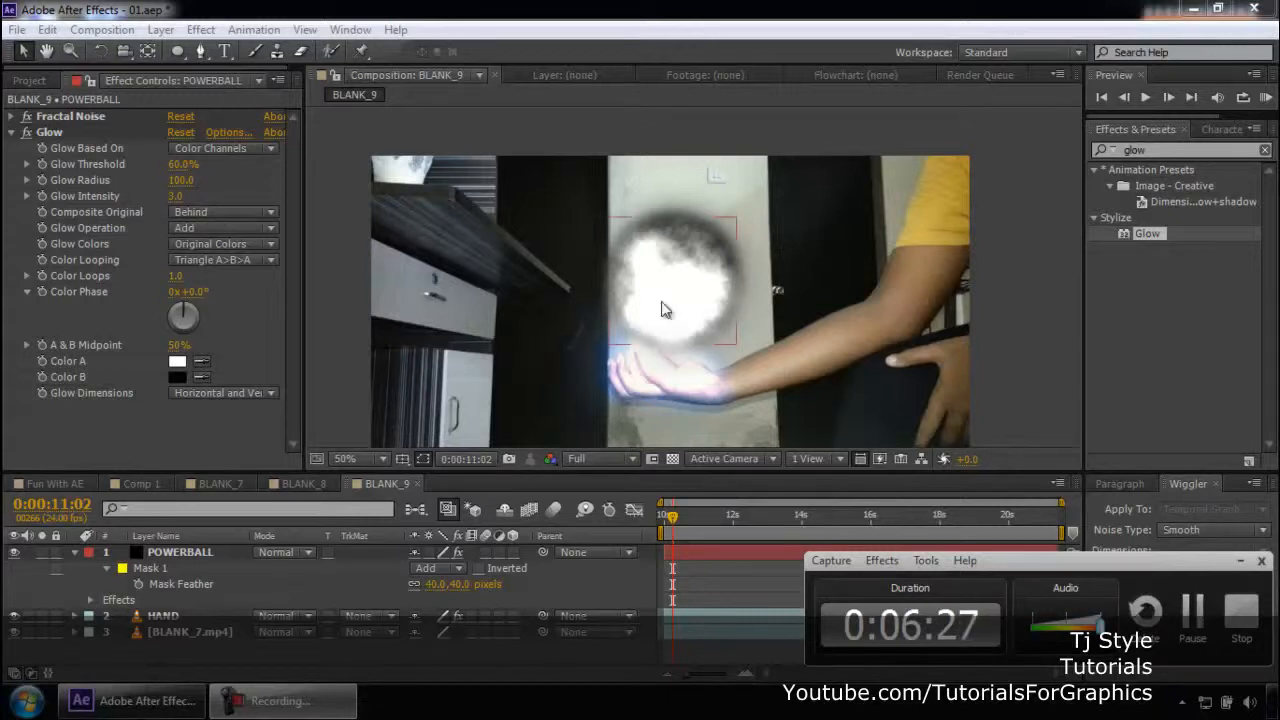
click(733, 320)
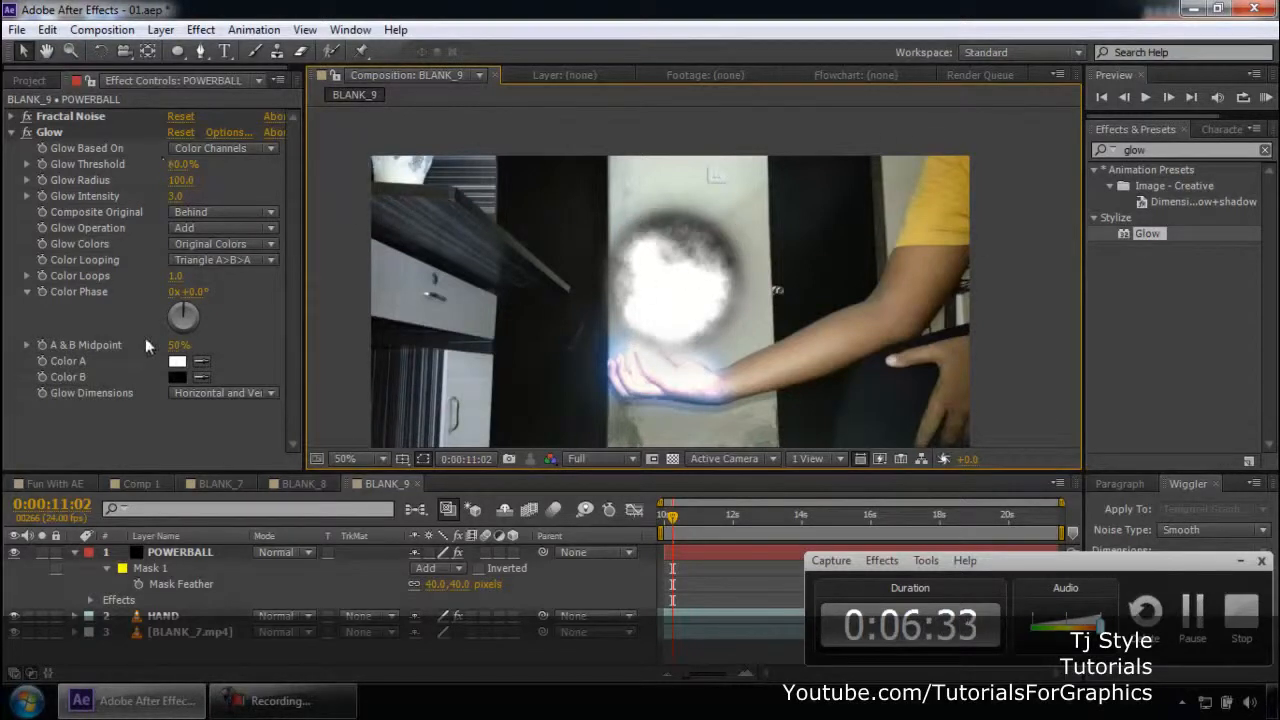
click(100, 164)
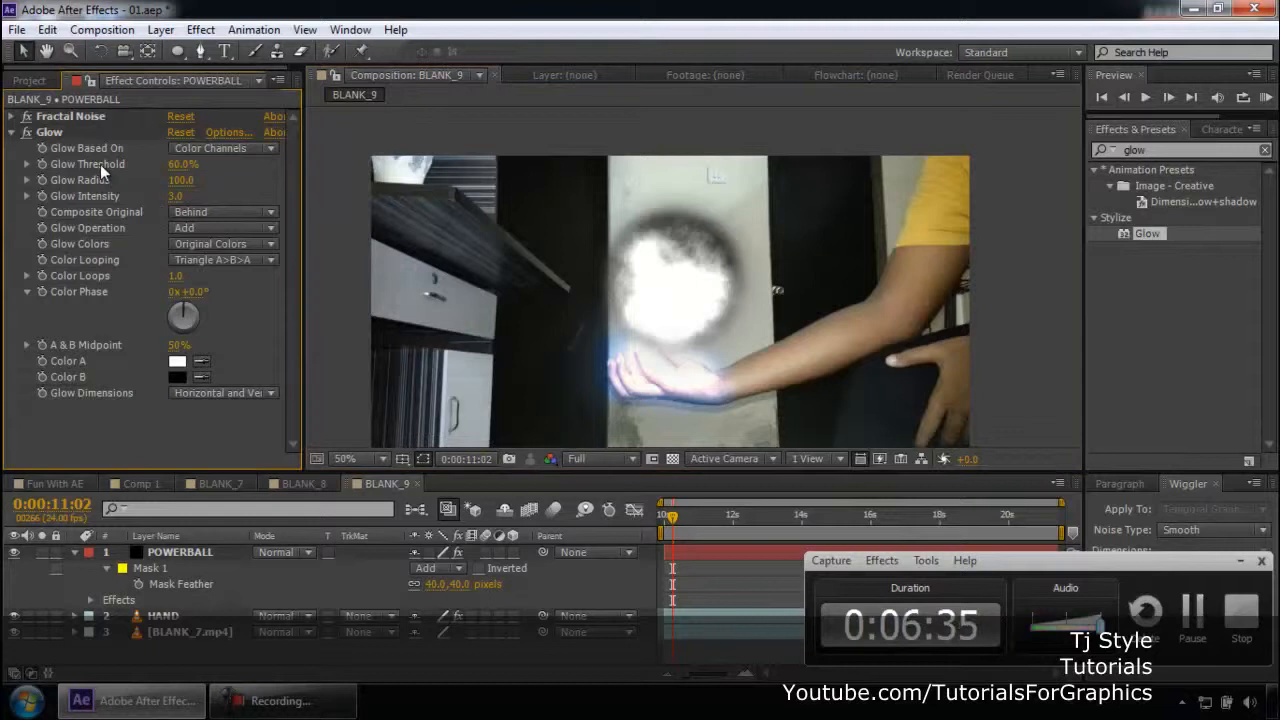
Step: Collapse the Glow effect's settings and the POWERBALL layer's properties
click(12, 137)
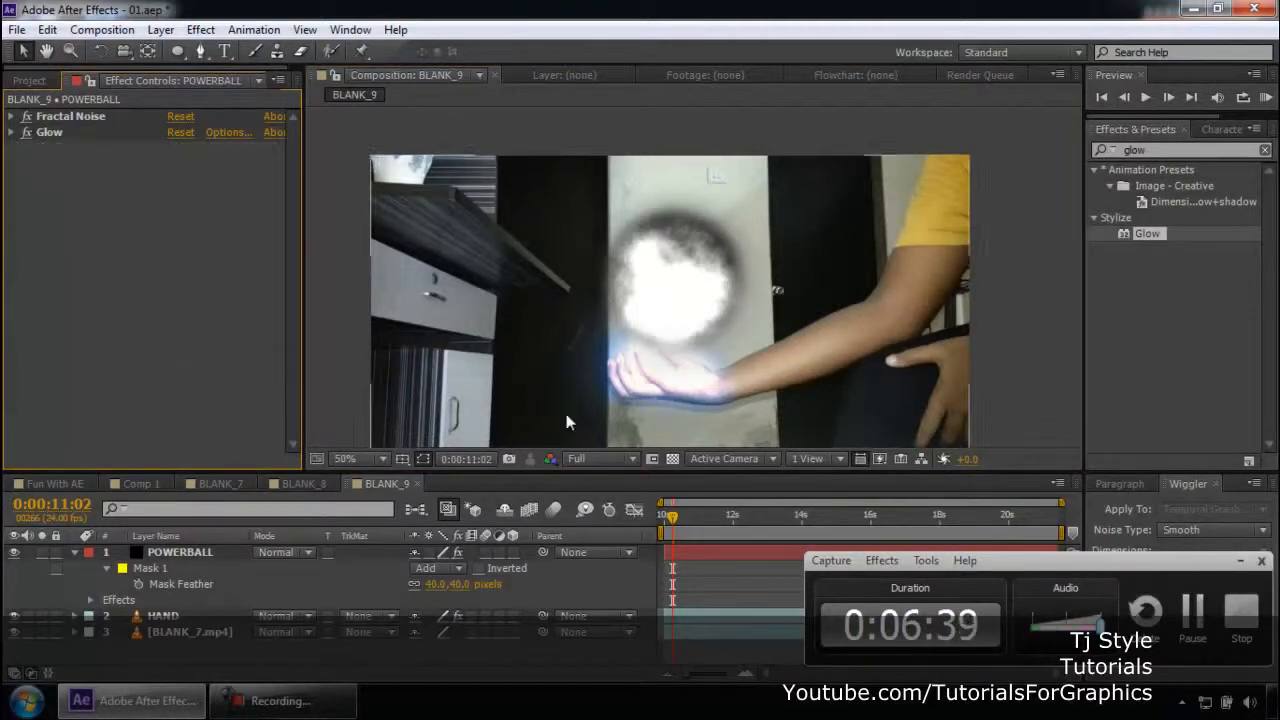
key(space)
drag(638, 368, 640, 328)
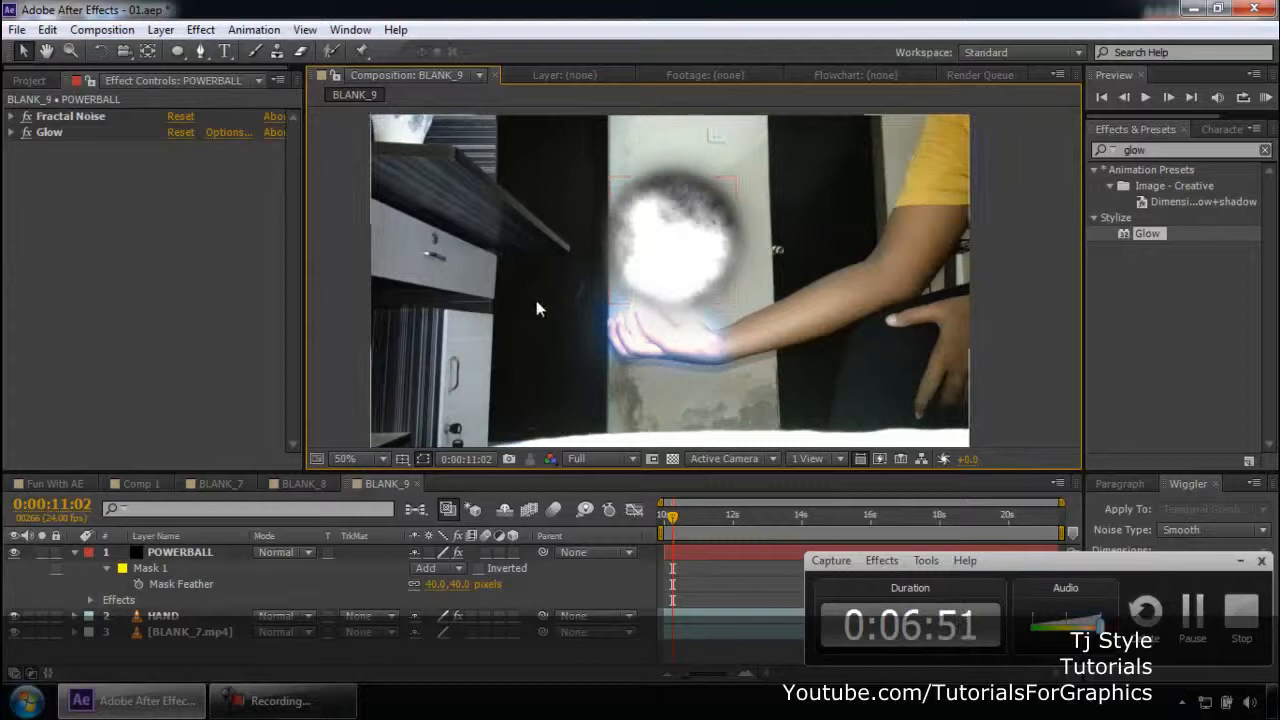
click(74, 552)
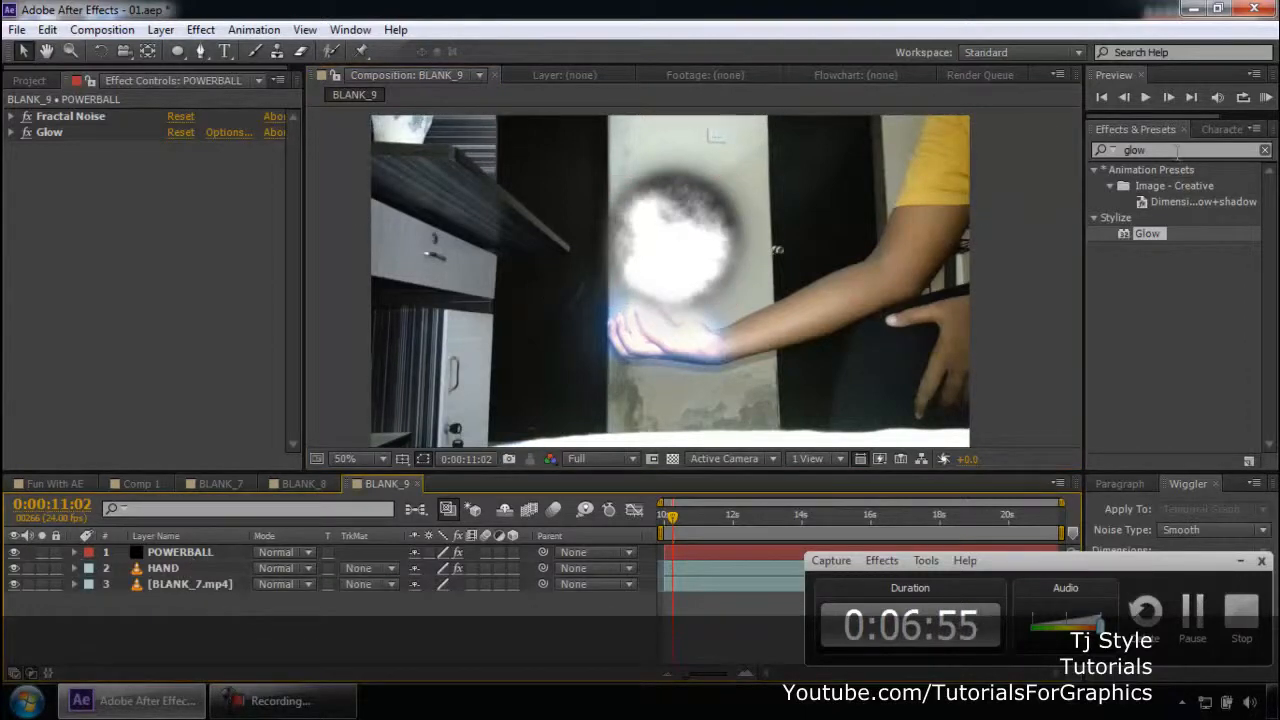
drag(1148, 236, 621, 265)
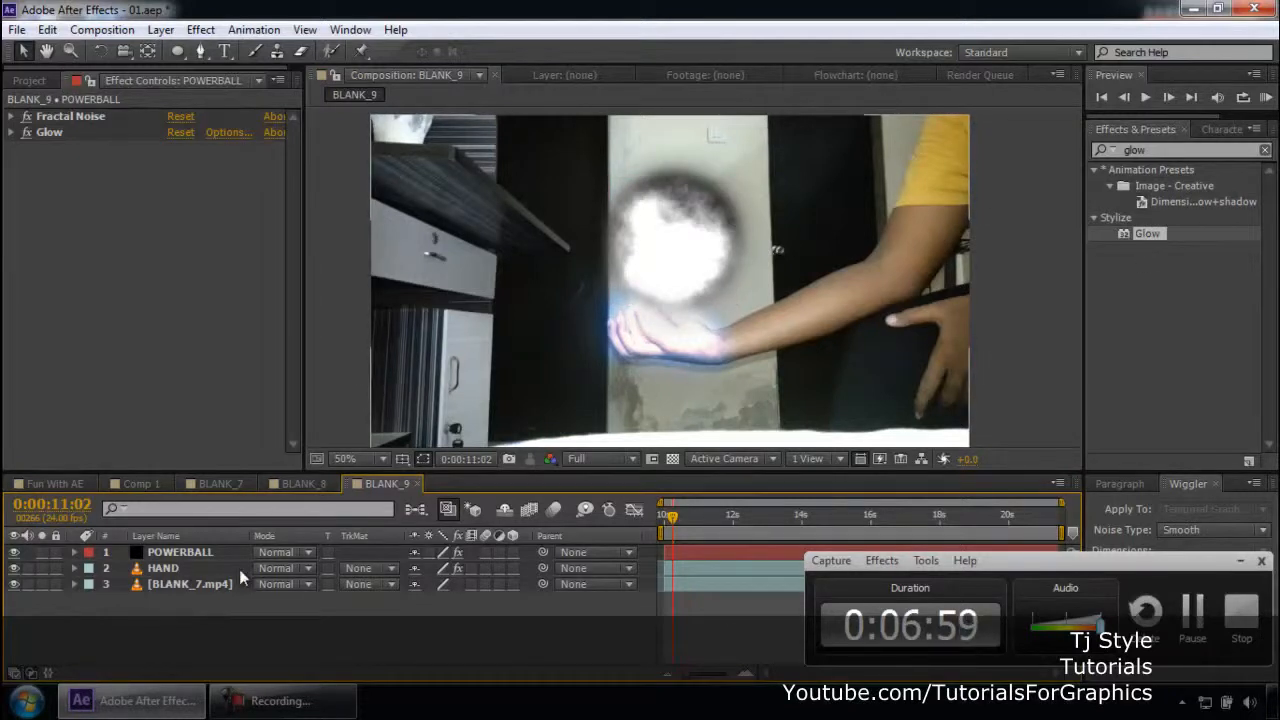
Step: Copy the Curves effect from the HAND layer and paste it onto the POWERBALL layer
click(168, 568)
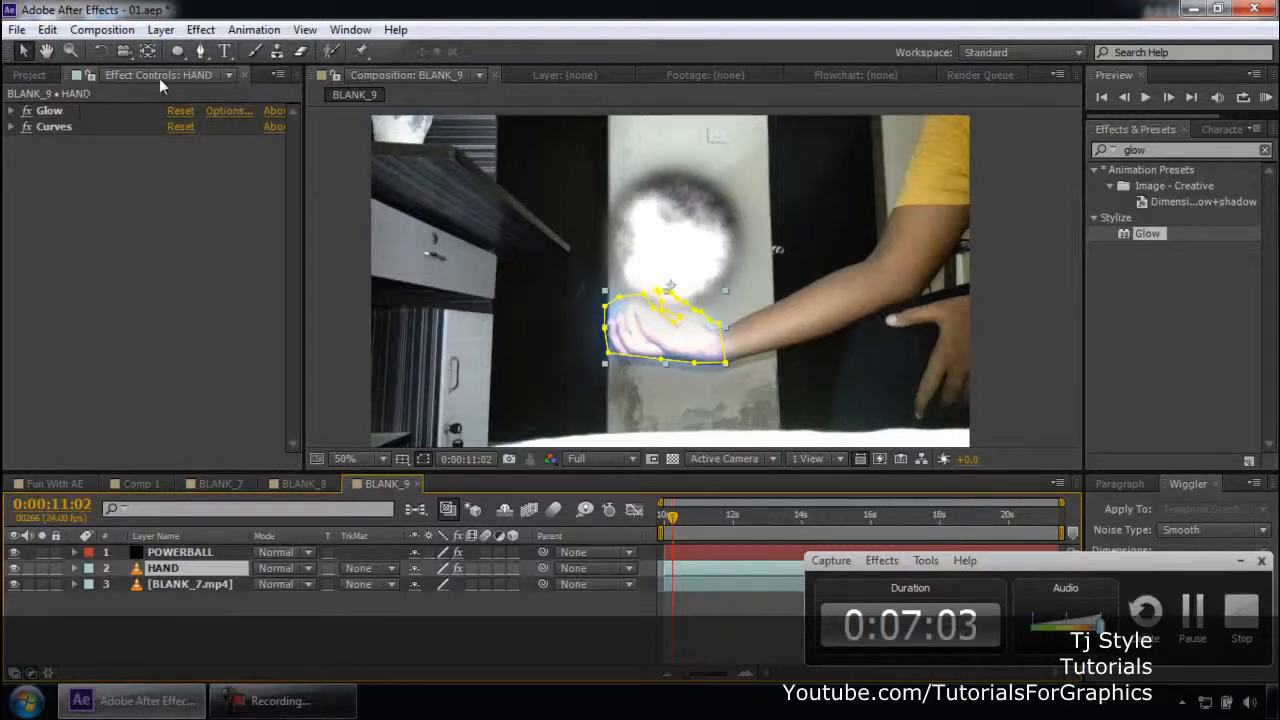
click(61, 129)
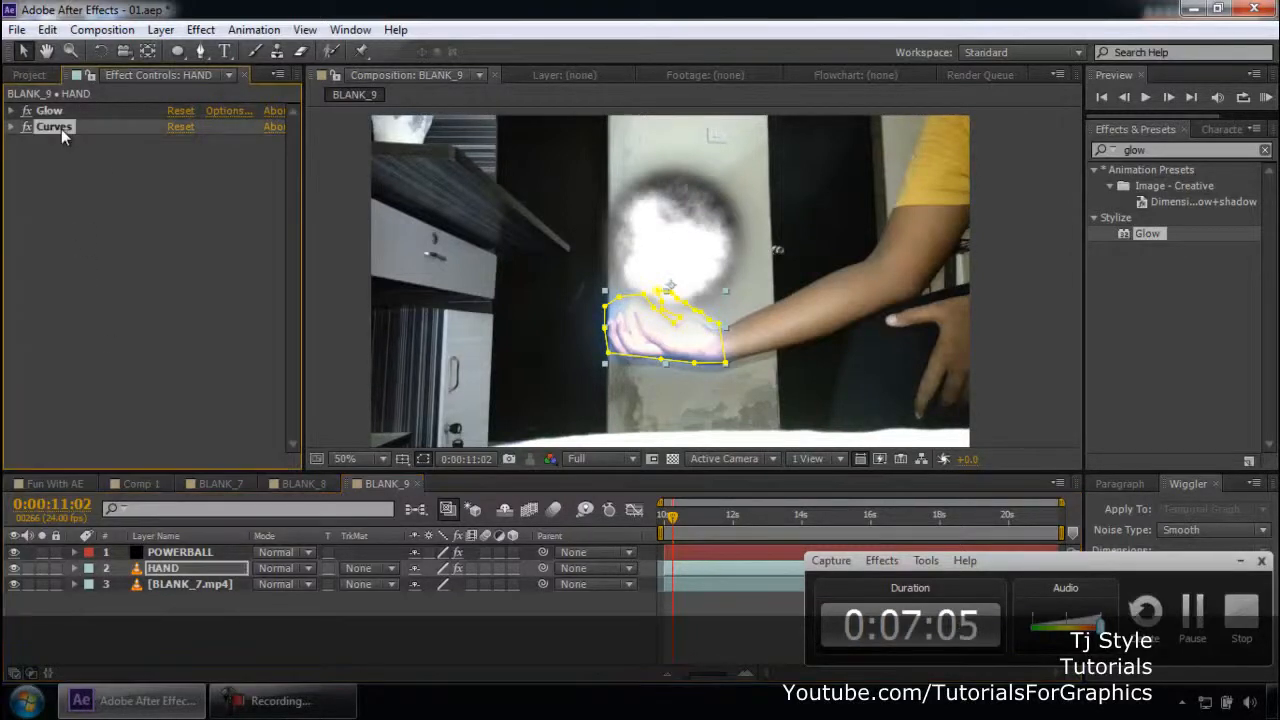
click(178, 552)
key(ctrl+v)
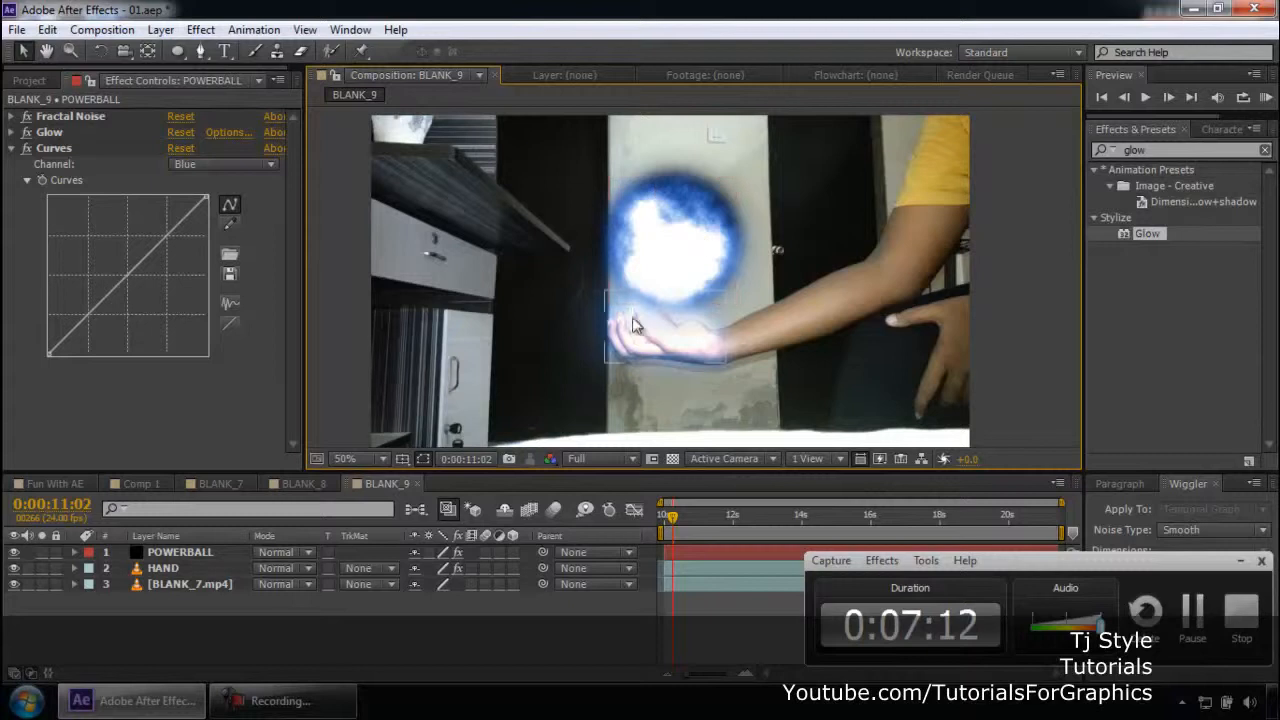
Step: Move the ball slightly closer to the palm and raise the upper part of its Blue channel curve
click(676, 228)
click(1005, 242)
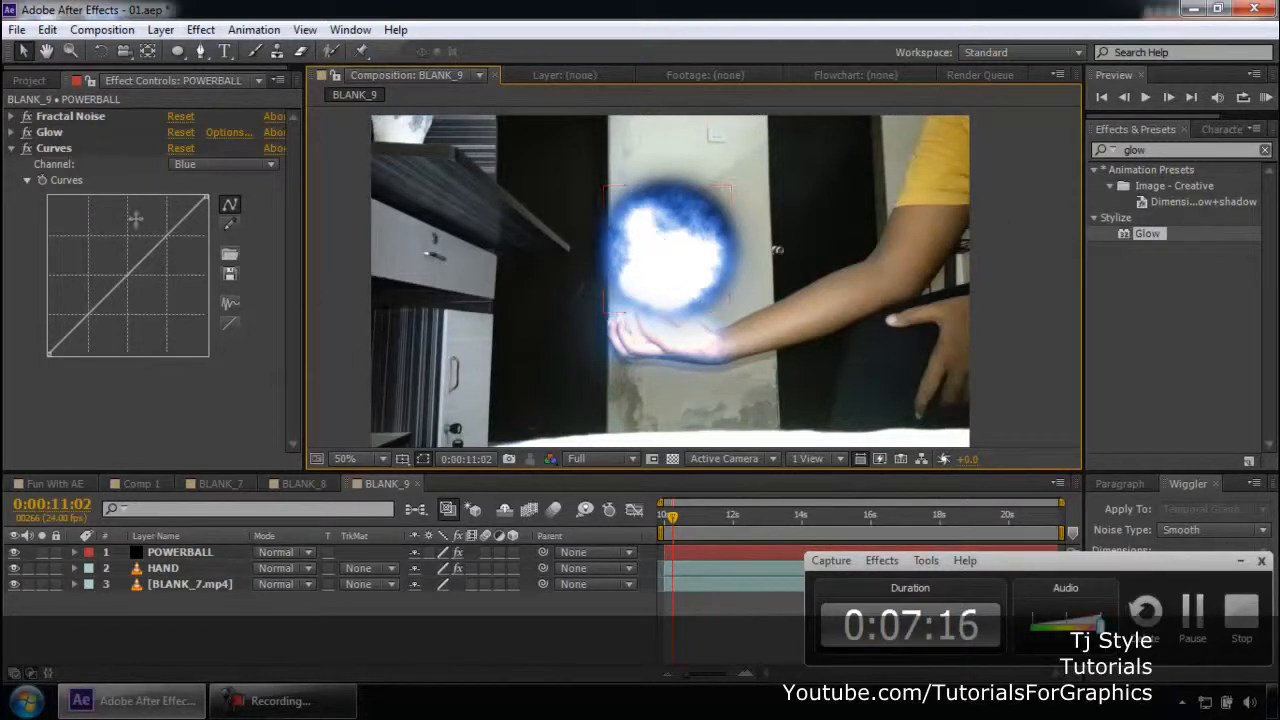
drag(172, 228, 165, 215)
click(314, 207)
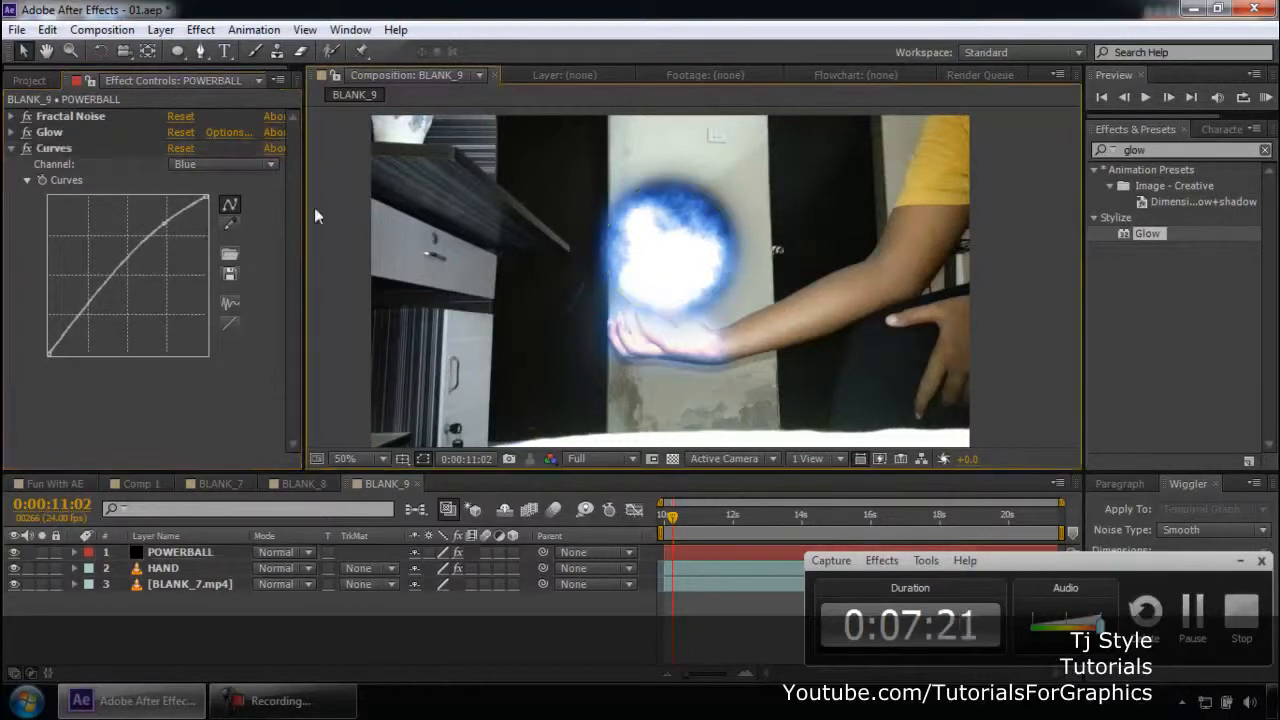
click(12, 148)
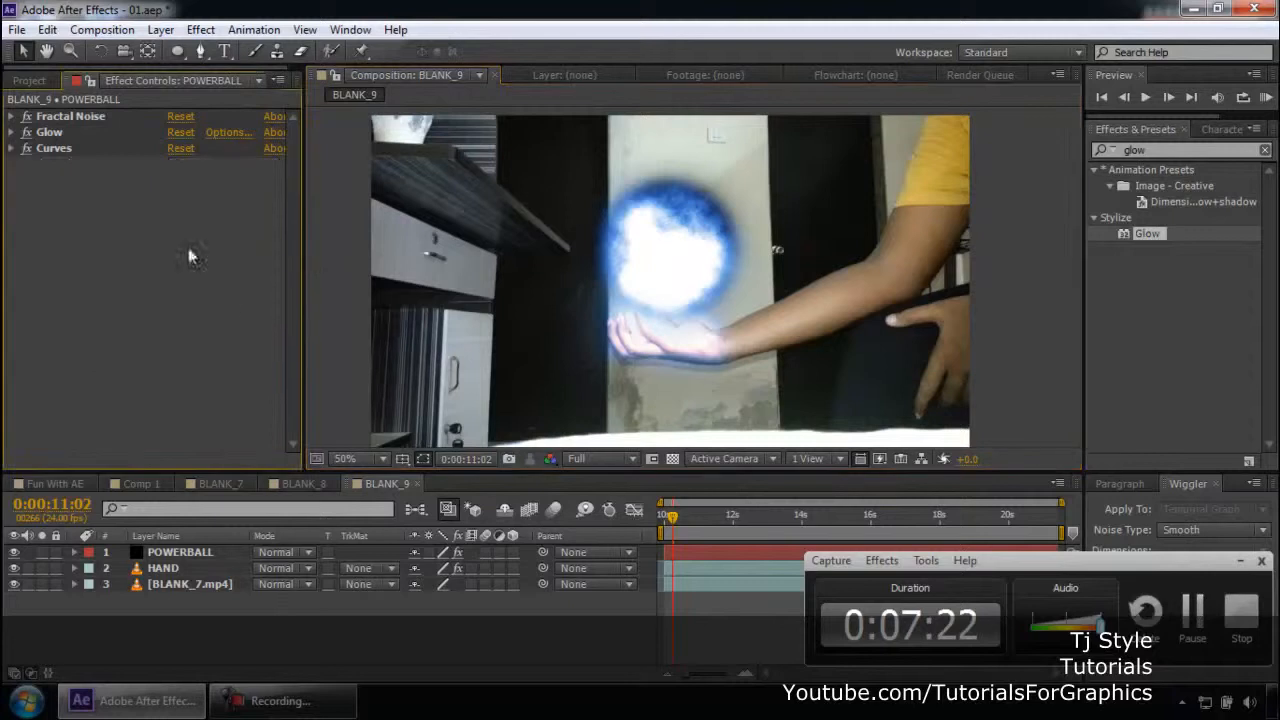
Step: Nudge the ball of the POWERBALL layer slightly down toward the palm and deselect the layer
click(323, 271)
click(632, 258)
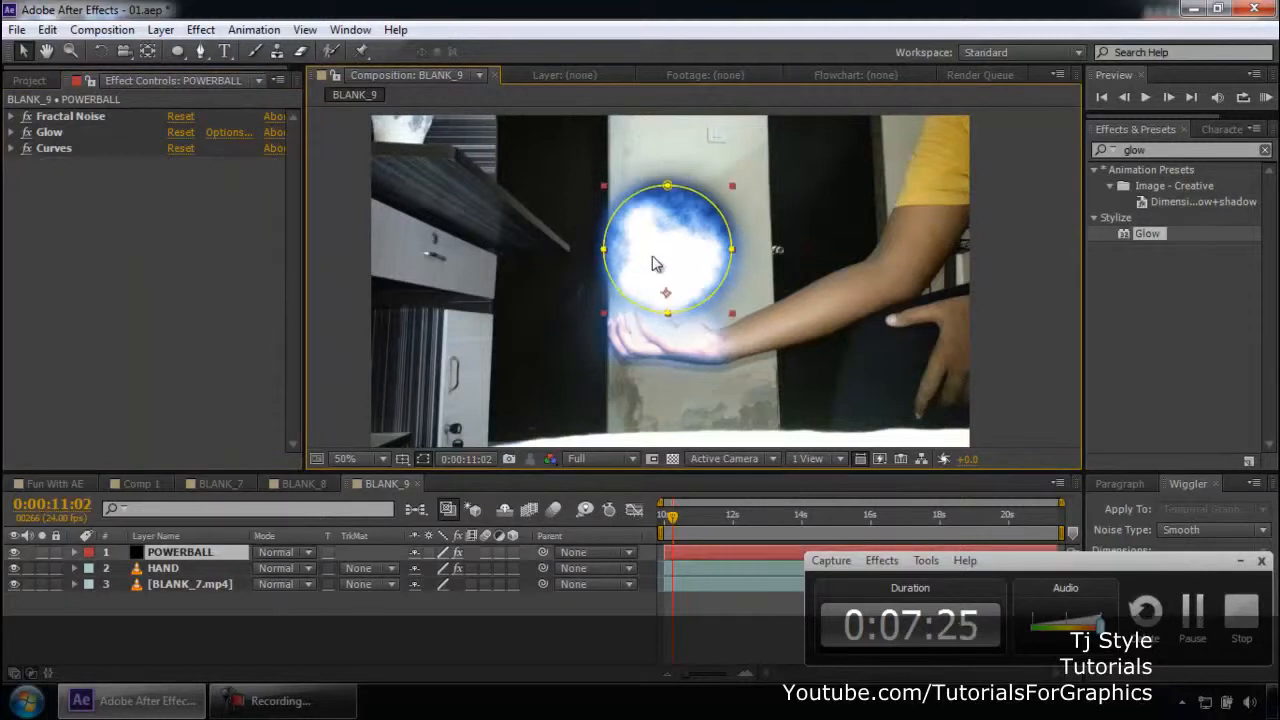
click(310, 240)
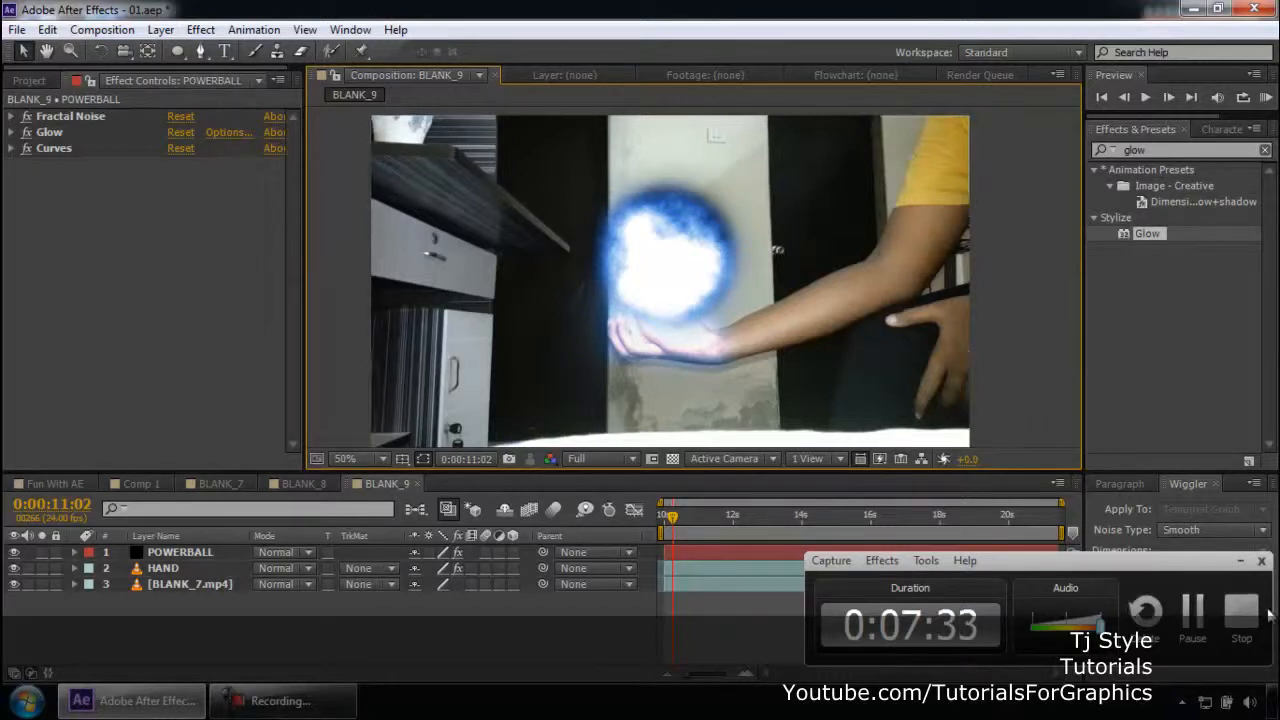
click(1240, 562)
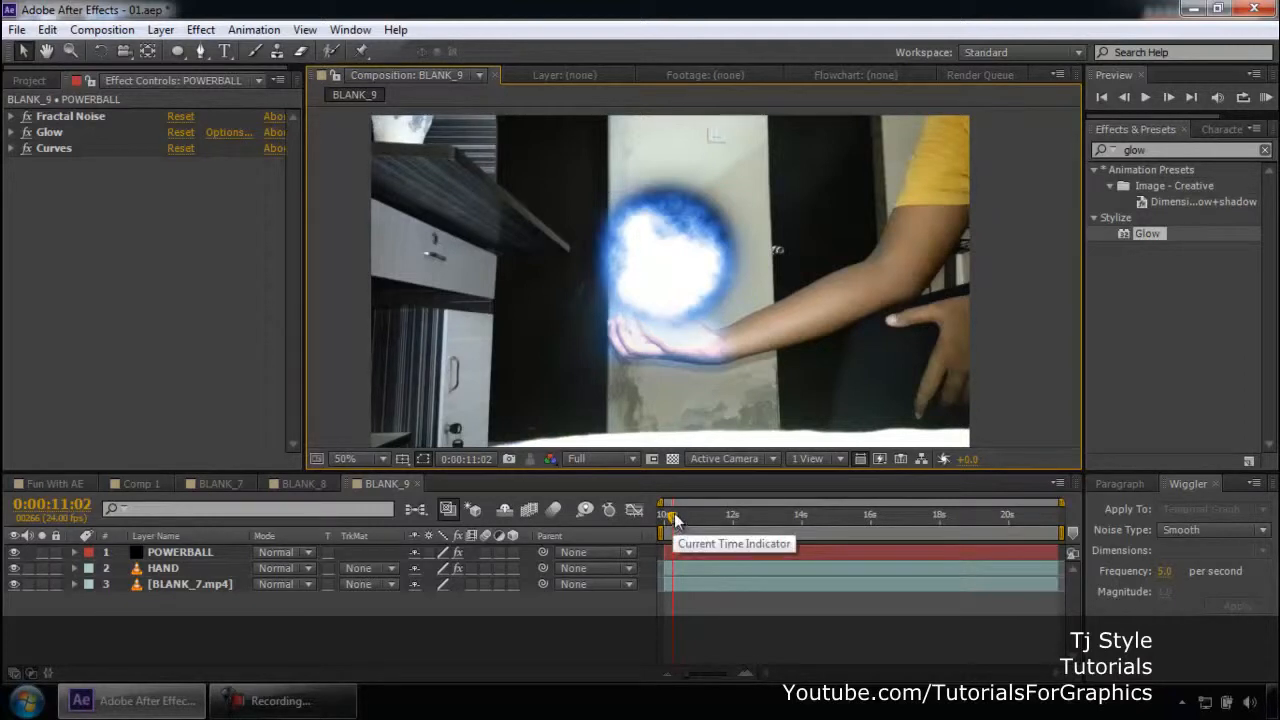
Step: Start keyframing the Evolution of POWERBALL's Fractal Noise effect at 0:00:10:20
drag(675, 519, 664, 520)
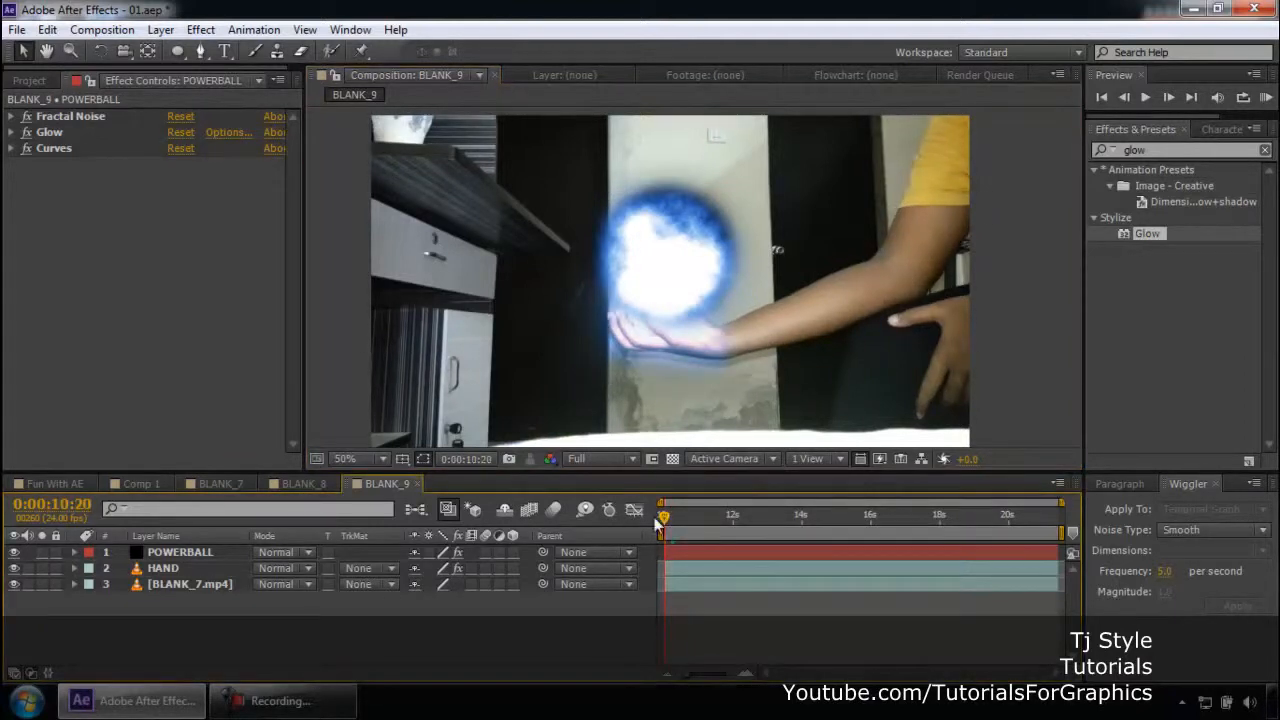
click(62, 117)
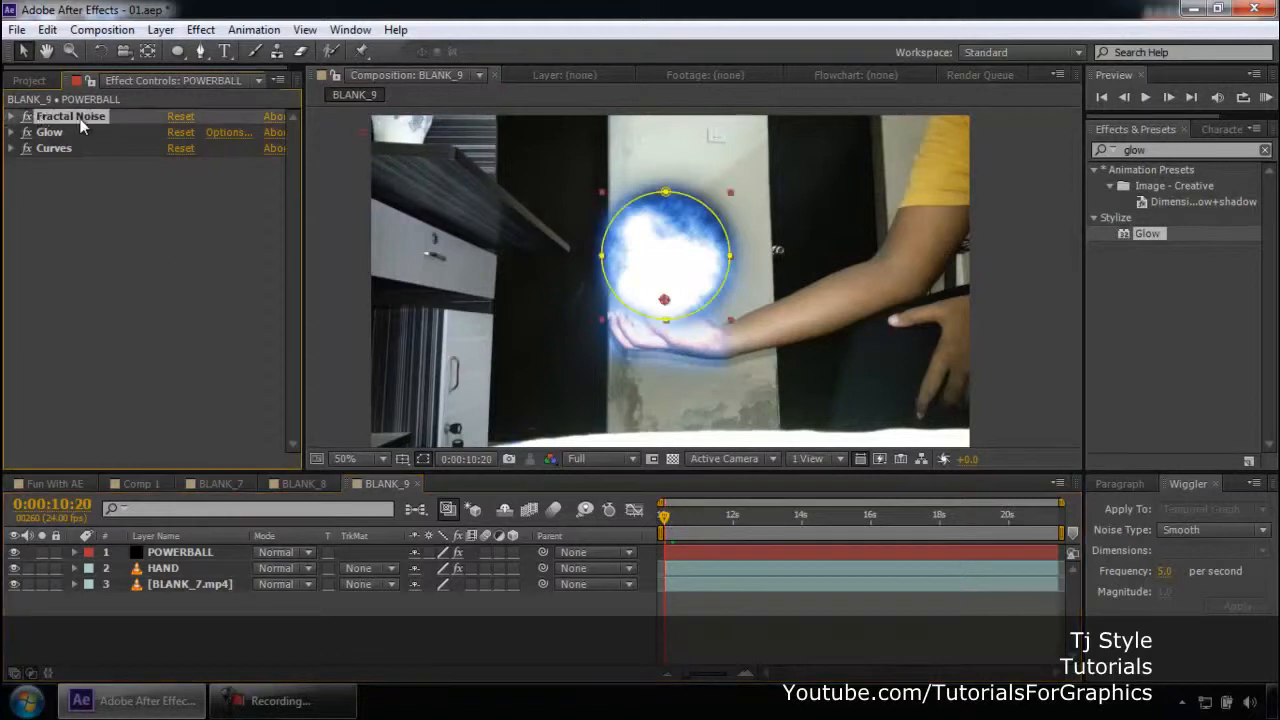
click(13, 117)
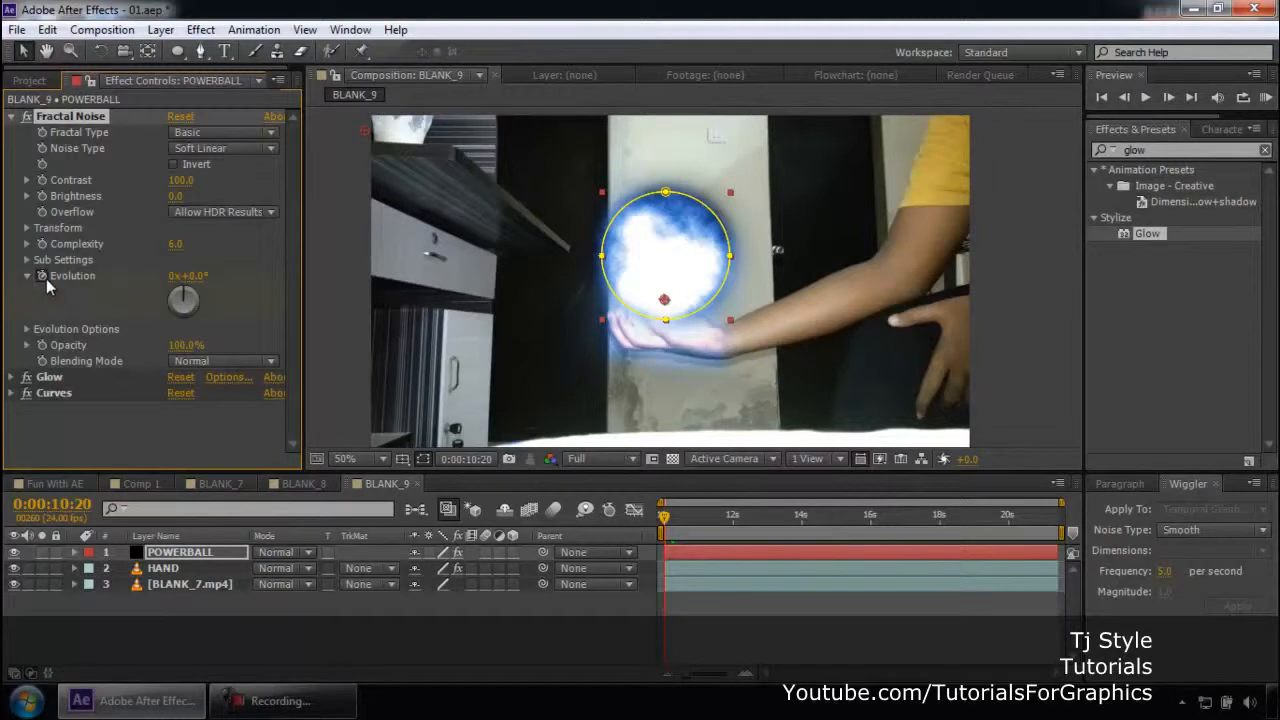
Step: Set the Fractal Noise Evolution of the POWERBALL layer to 10 revolutions at 0:00:22:01
drag(687, 533, 1050, 520)
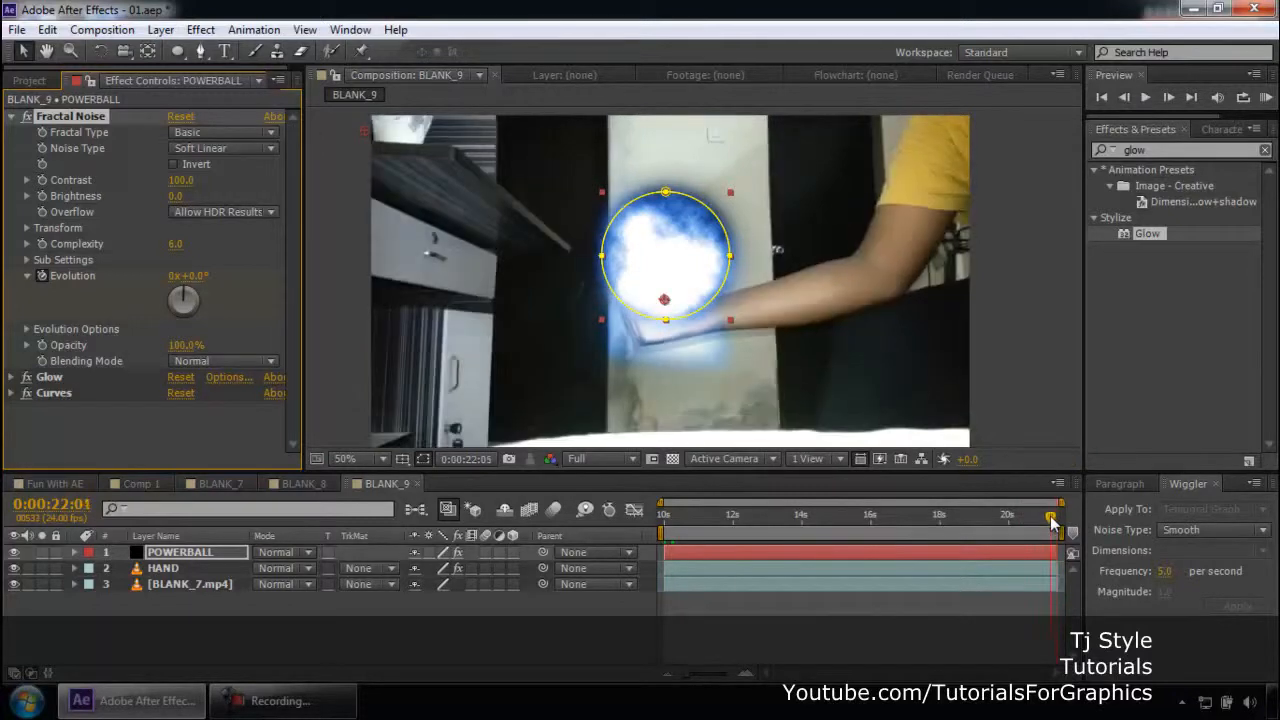
click(166, 286)
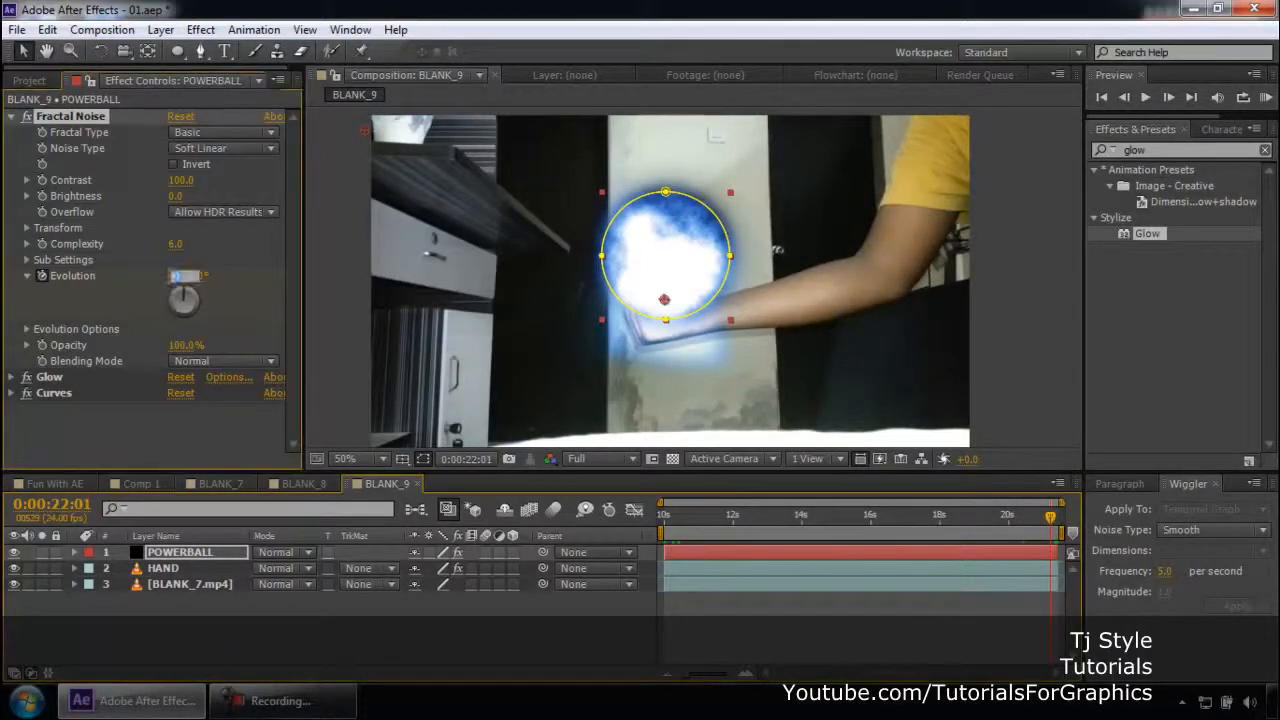
click(179, 275)
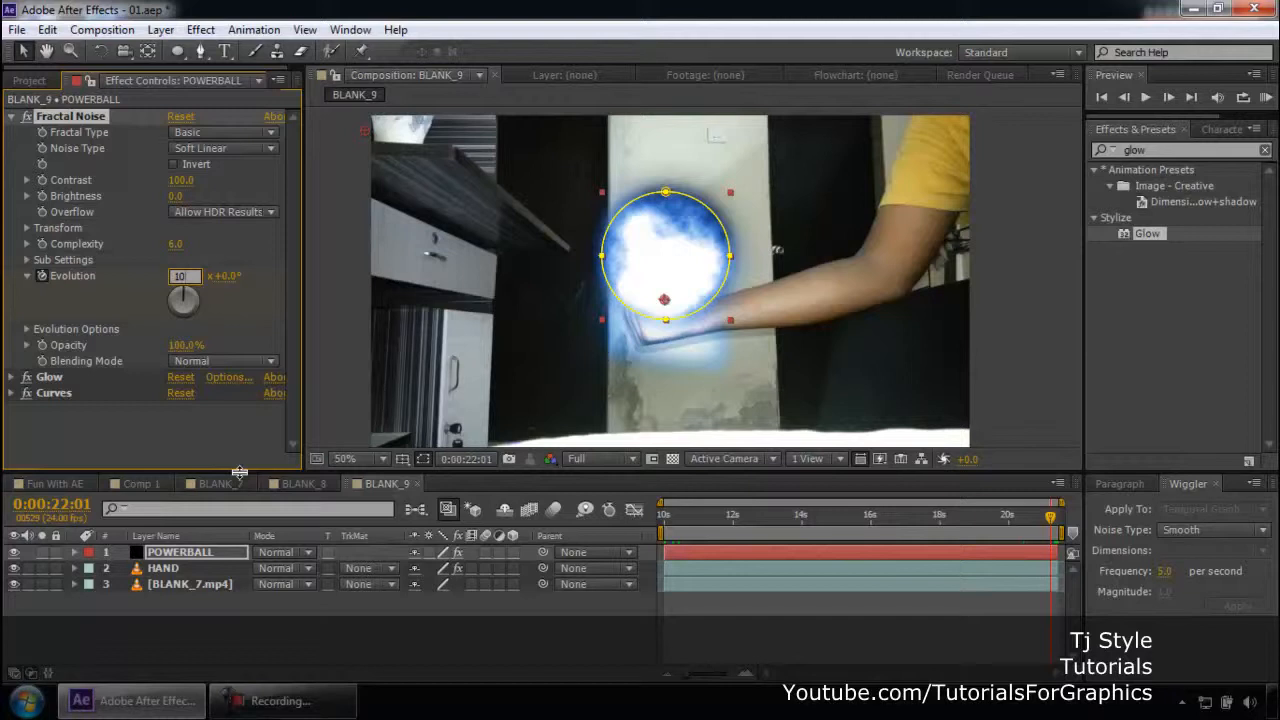
key(Return)
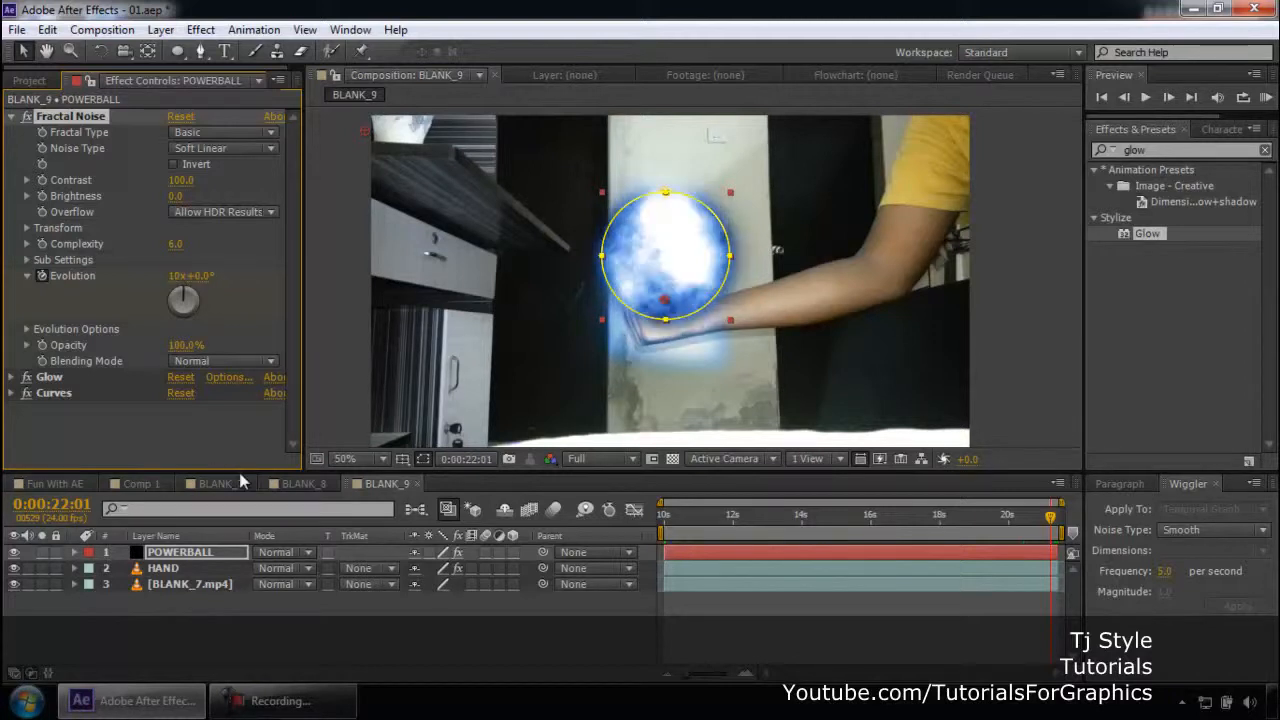
click(350, 362)
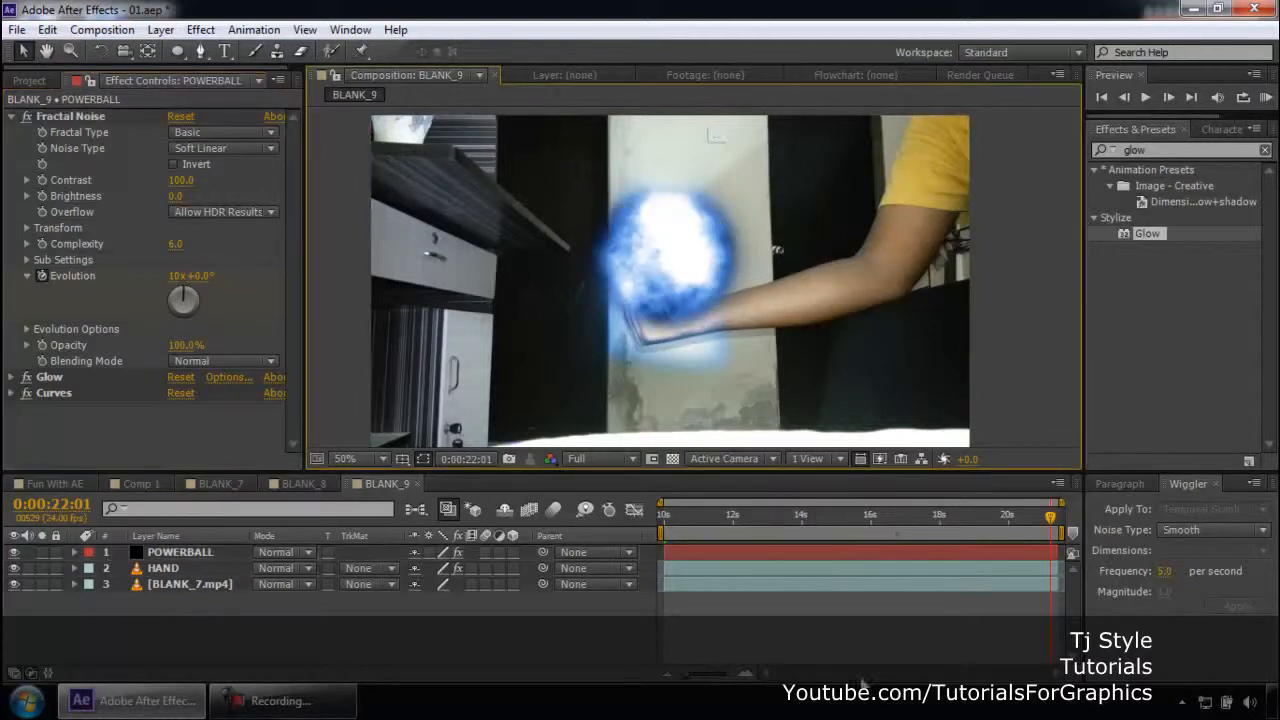
Step: Reduce the composition's preview resolution to Quarter and scrub through the ball's evolving texture
click(889, 522)
drag(883, 521, 814, 522)
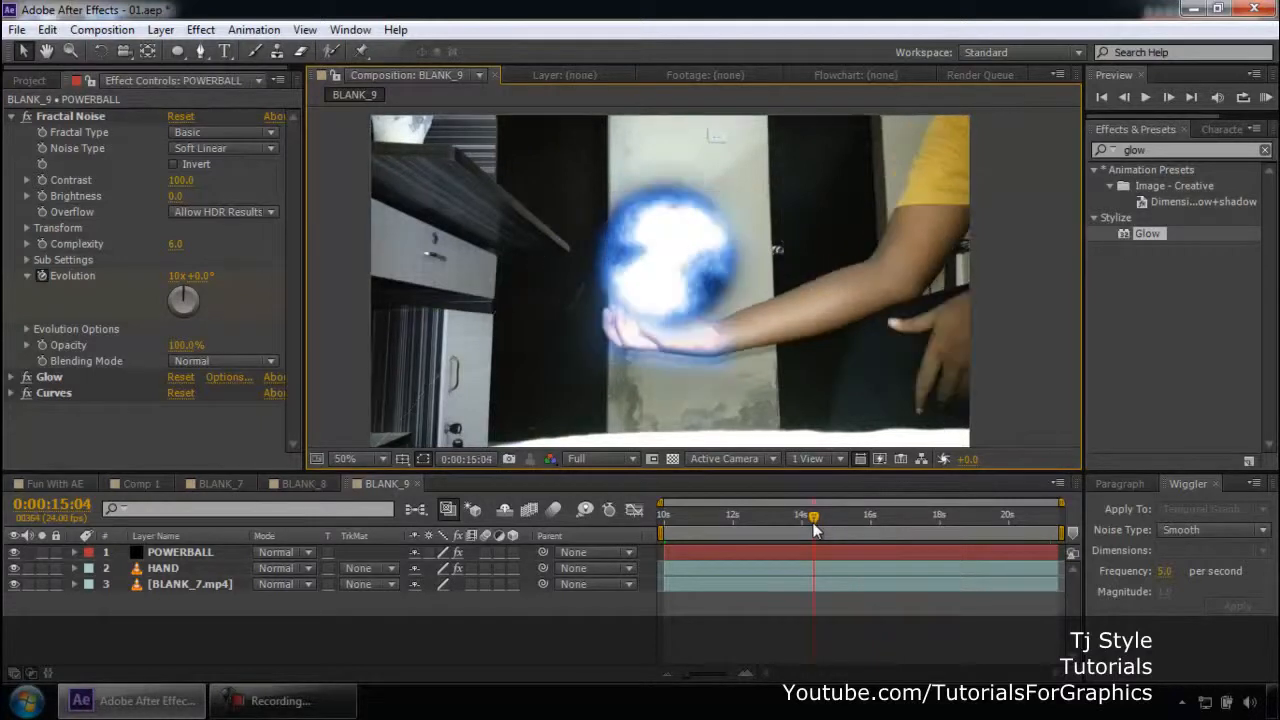
click(620, 460)
click(625, 568)
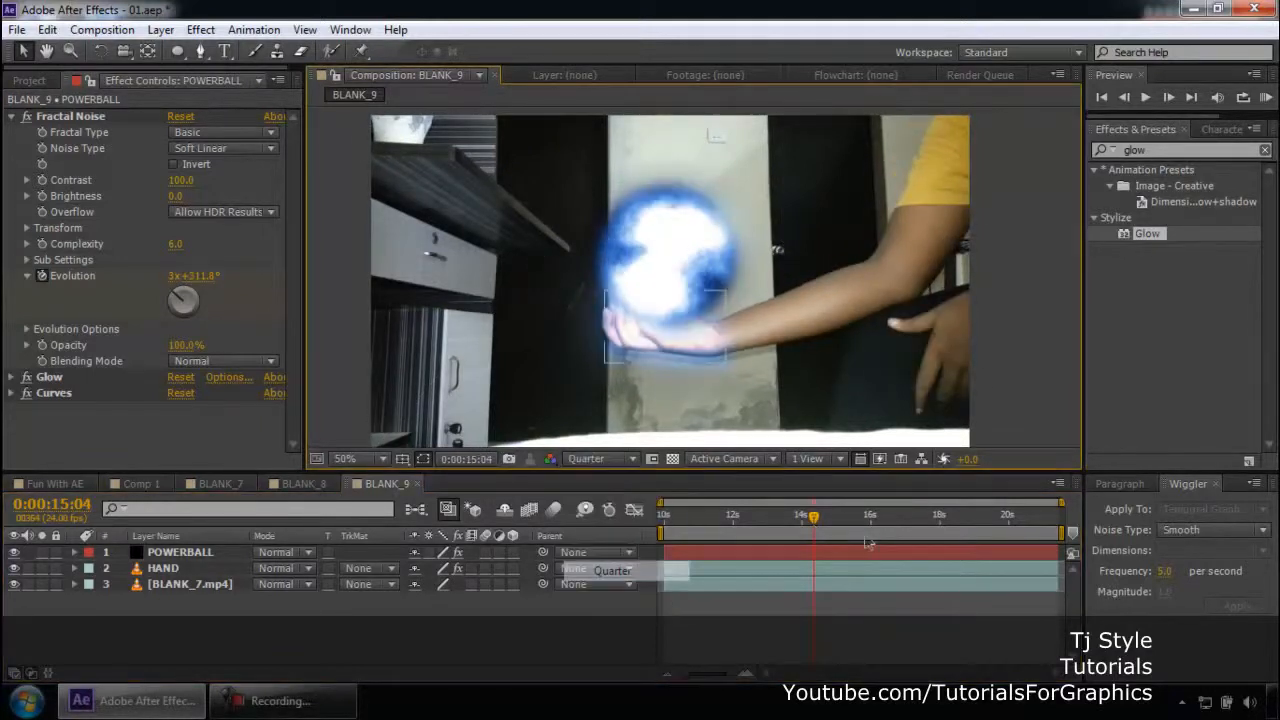
drag(700, 531, 856, 549)
Step: Collapse the Fractal Noise settings of the POWERBALL layer
click(290, 704)
click(290, 704)
click(13, 116)
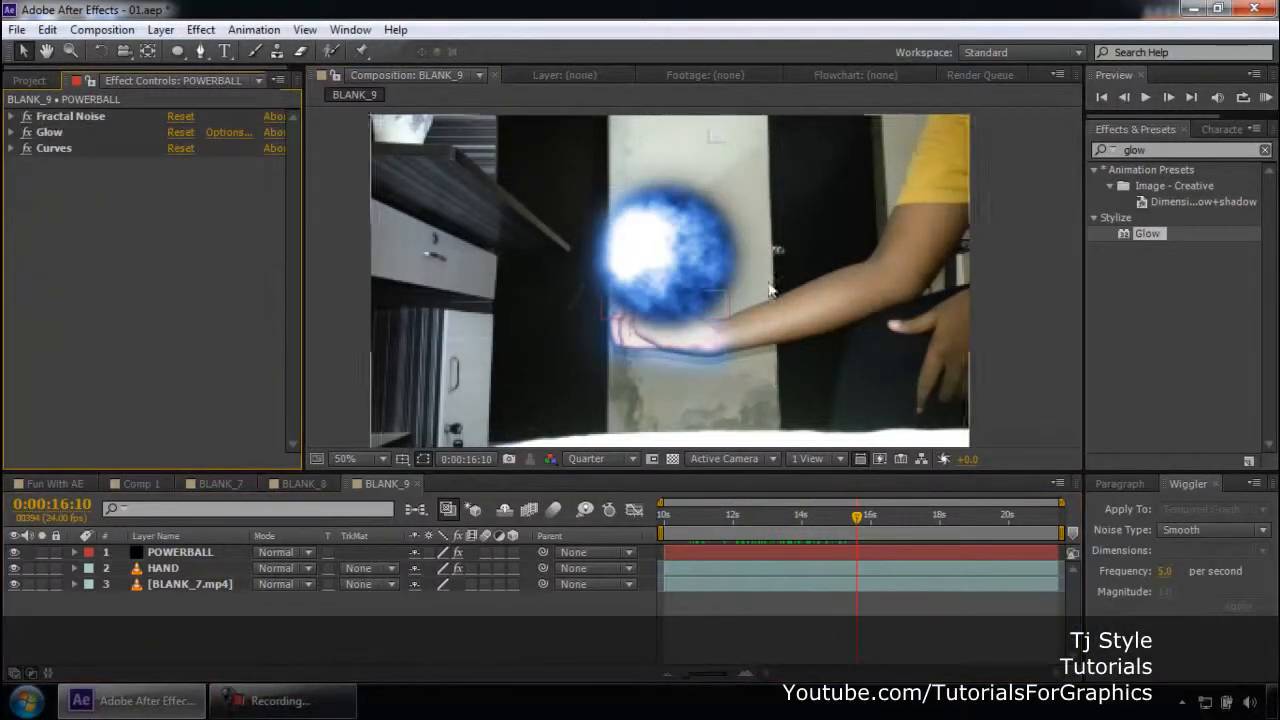
Step: Move the ball up away from the hand, hide the POWERBALL layer and preview the hand's movement
drag(665, 254, 692, 223)
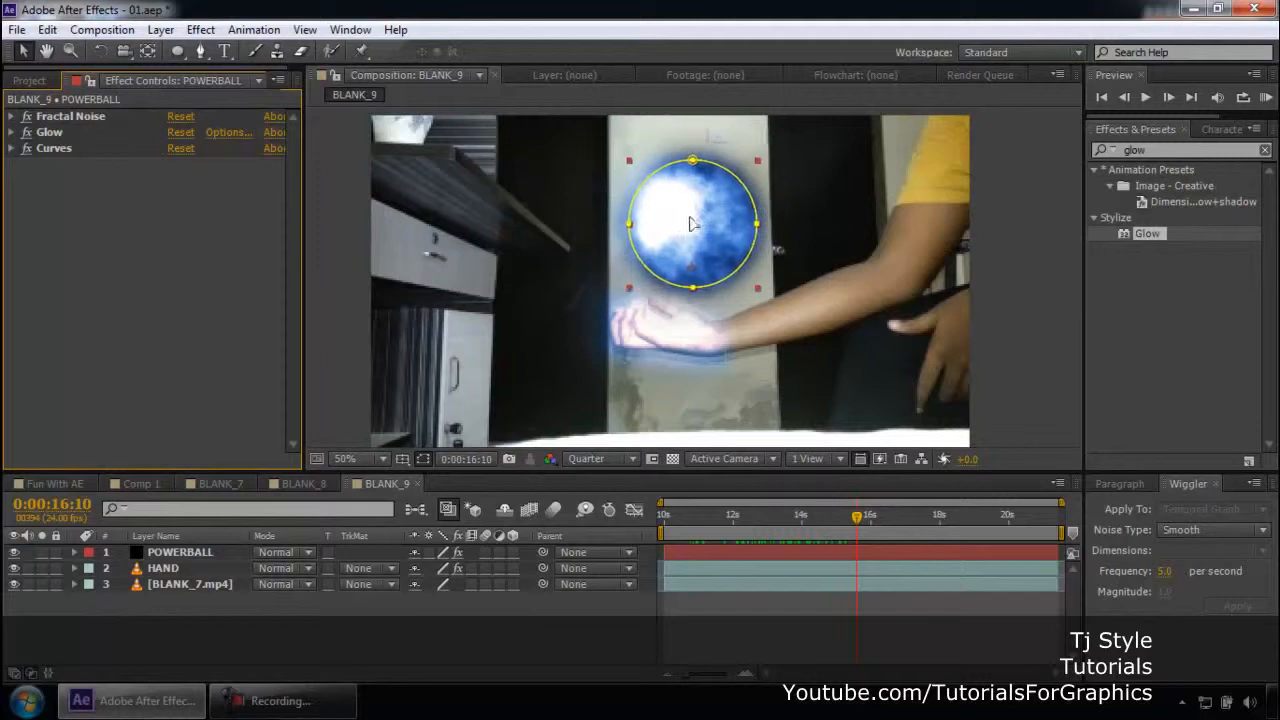
click(14, 552)
mouse_move(708, 528)
mouse_down()
mouse_move(831, 533)
mouse_move(724, 532)
mouse_up()
key(space)
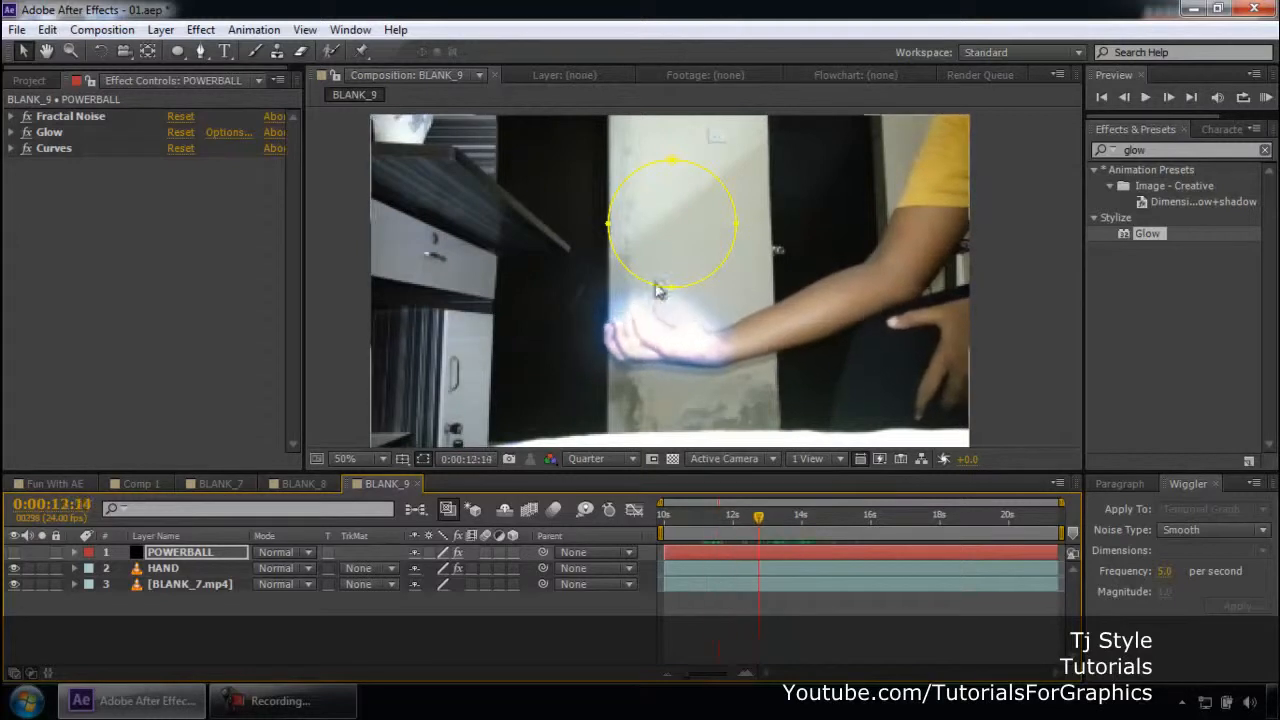
click(666, 242)
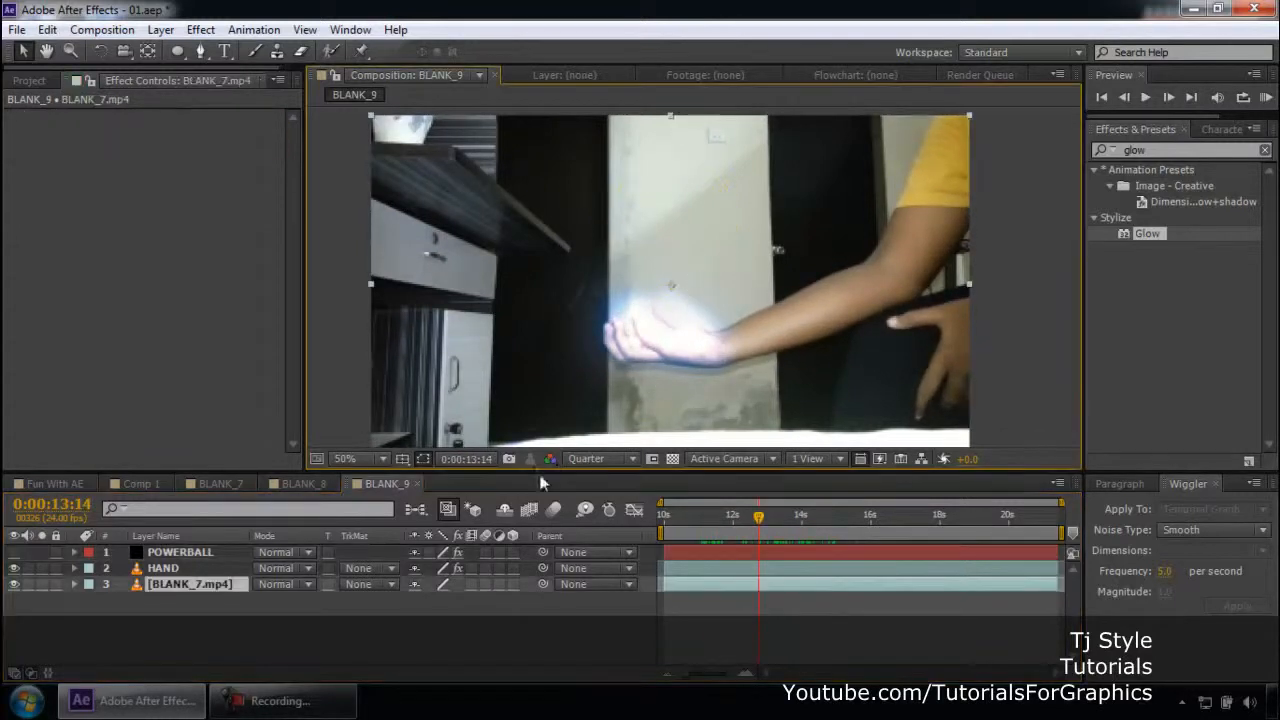
Step: Show the POWERBALL layer again and move the ball down to just above the palm
click(201, 553)
click(14, 552)
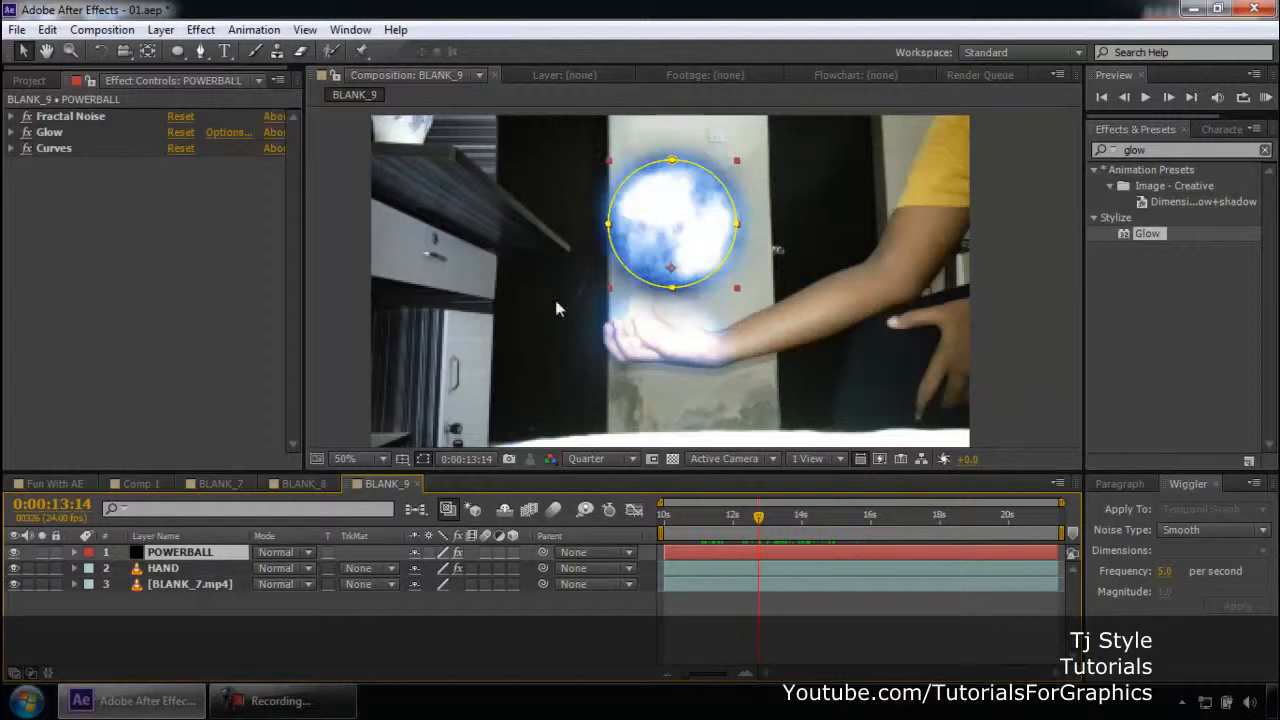
drag(674, 222, 658, 258)
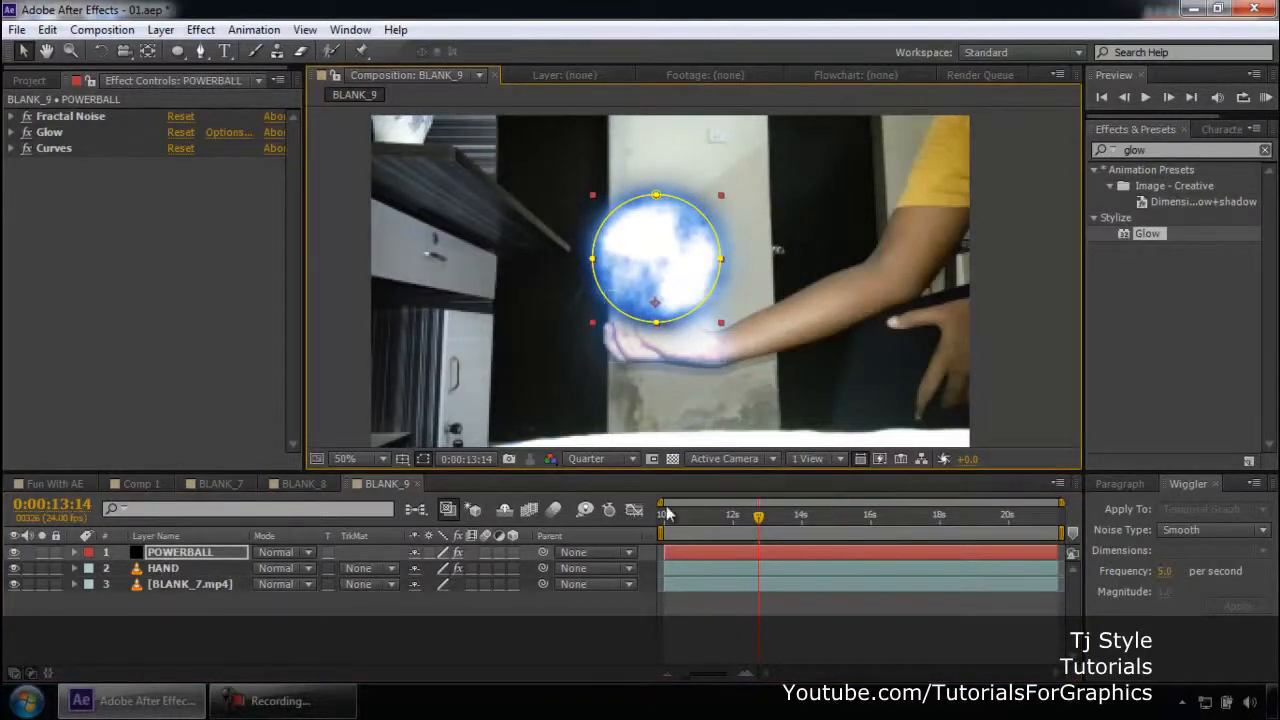
Step: Reveal the mask properties of the POWERBALL layer and start keyframing Mask Expansion at 0:00:10:20
drag(670, 515, 652, 530)
click(314, 705)
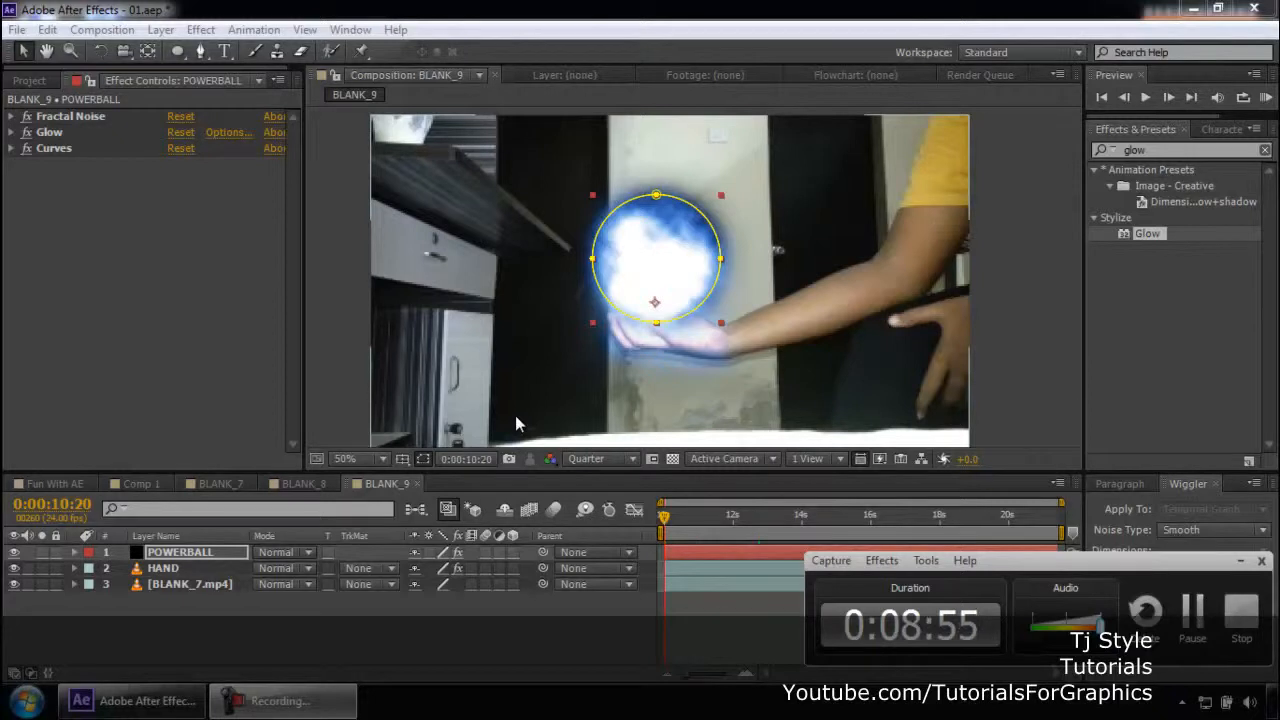
click(195, 555)
key(m)
key(m)
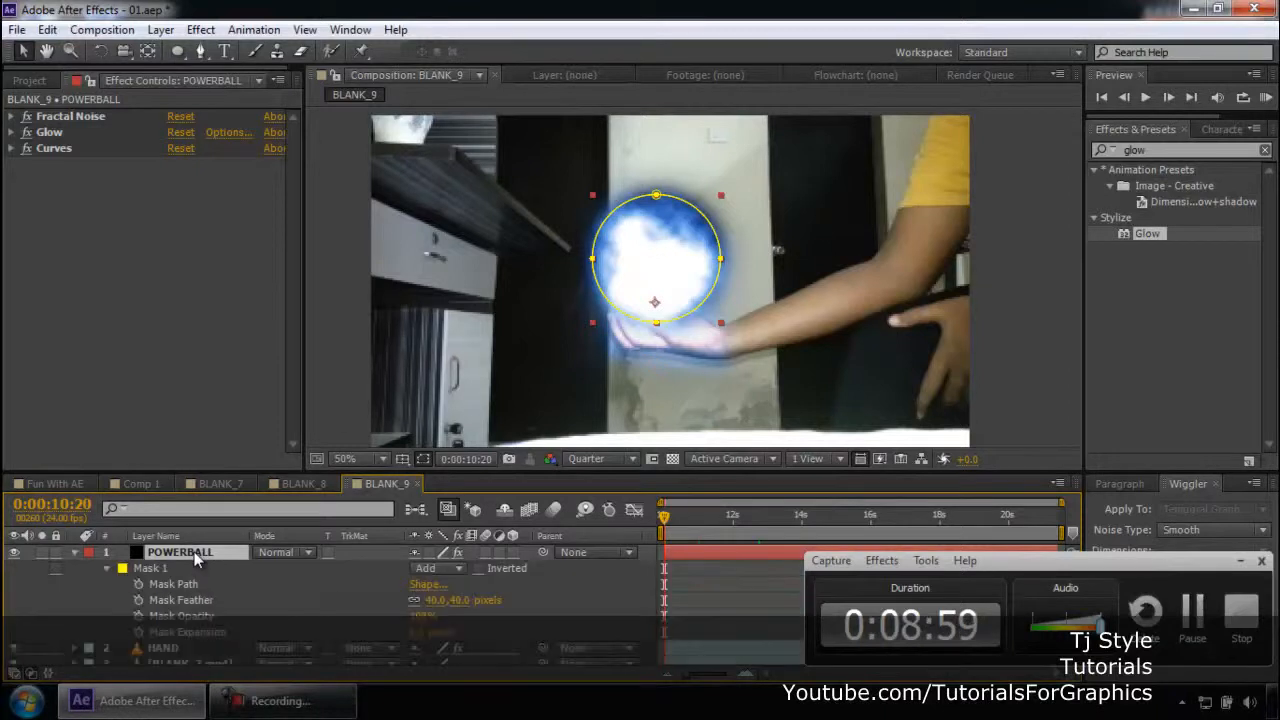
click(1240, 562)
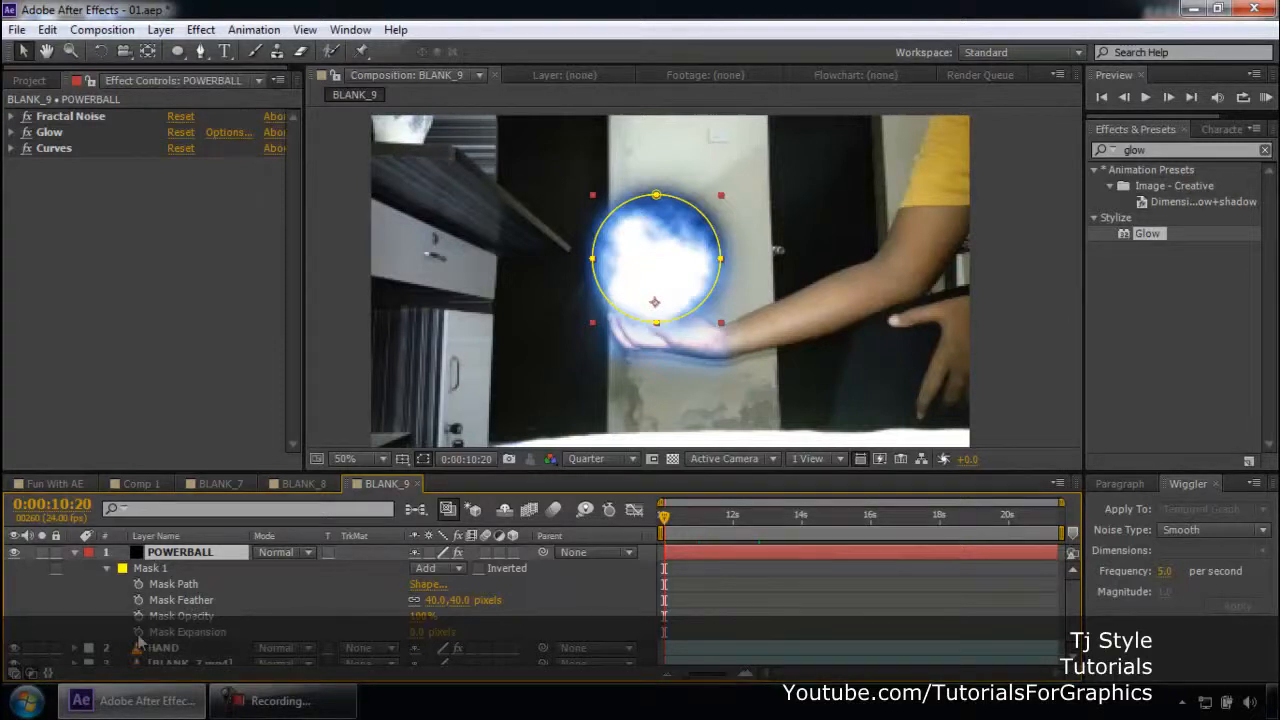
click(148, 568)
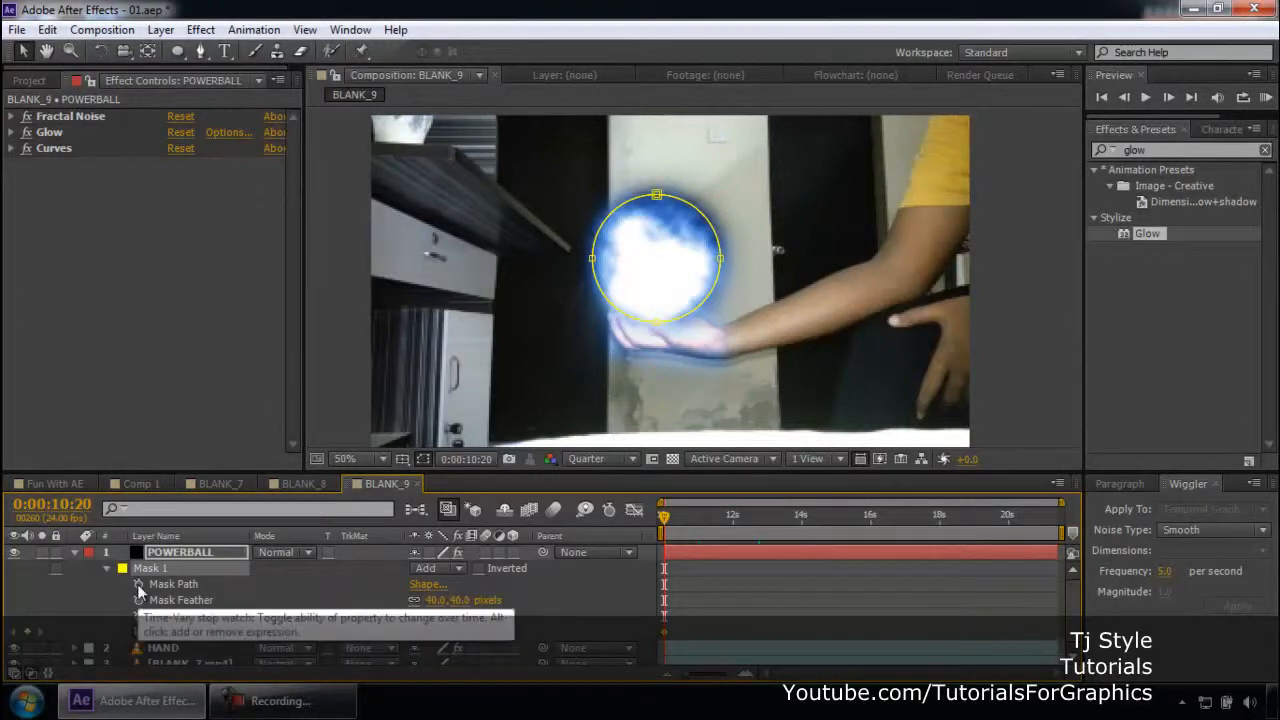
Step: Remove the keyframing from Mask Path and lower Mask Expansion at 0:00:10:20 until the ball disappears
click(184, 585)
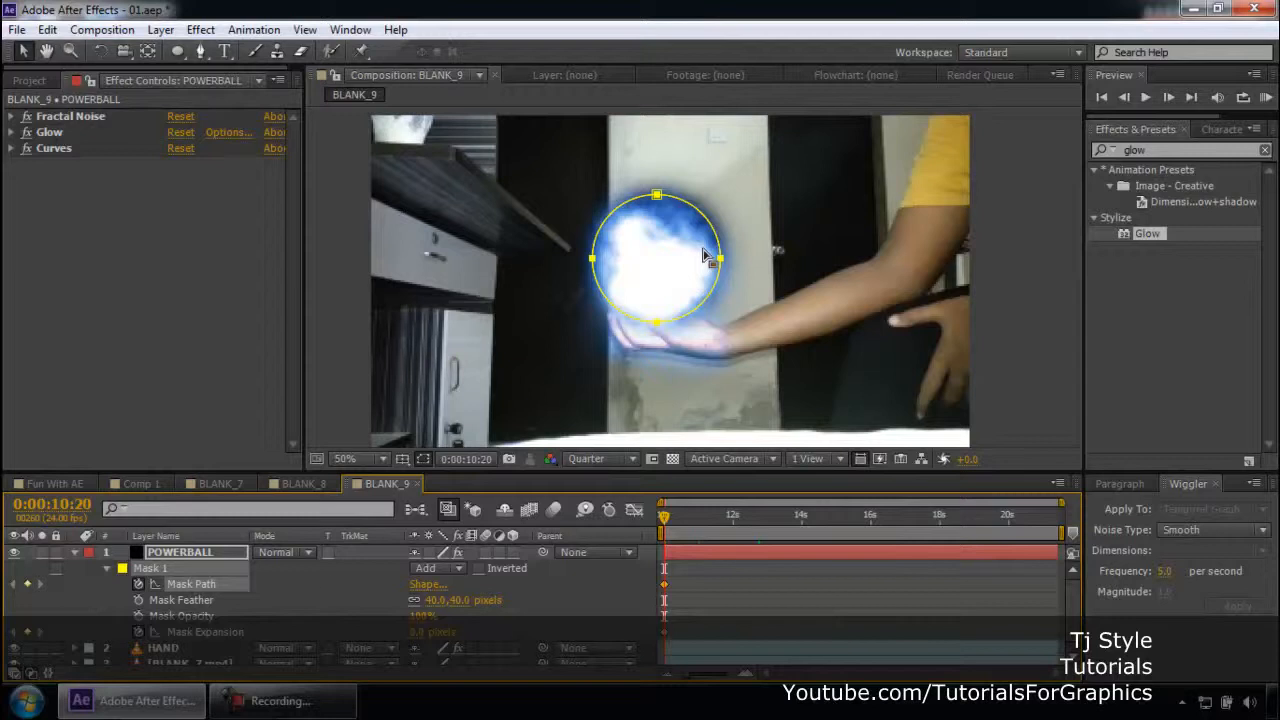
click(140, 583)
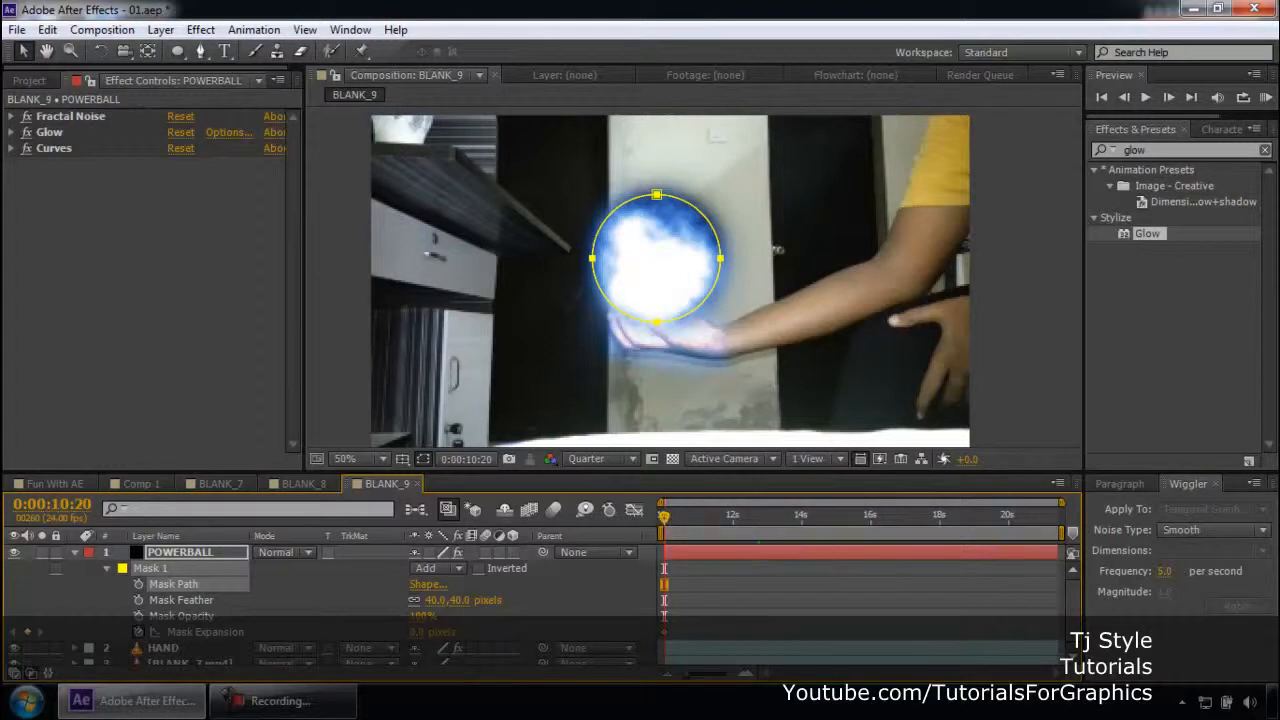
drag(422, 635, 280, 632)
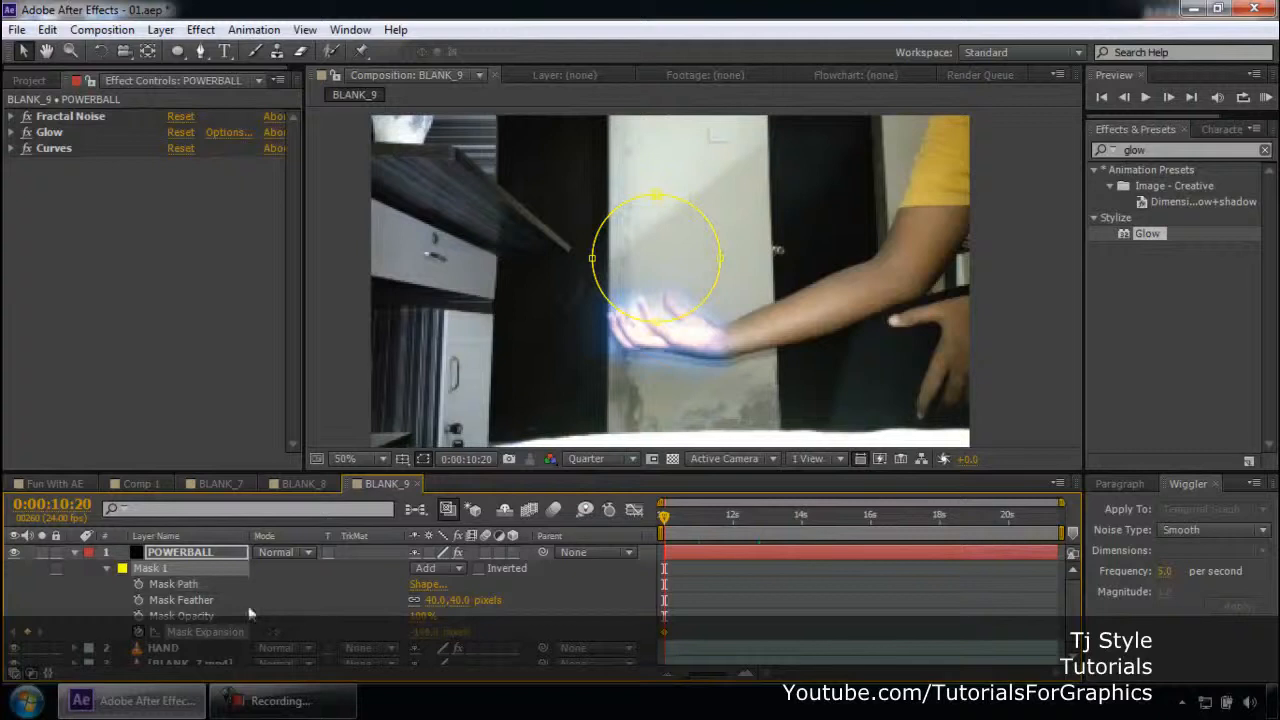
Step: Set the POWERBALL layer's Mask Expansion to 0 pixels at 0:00:11:05
drag(667, 517, 677, 513)
drag(452, 632, 509, 633)
click(424, 632)
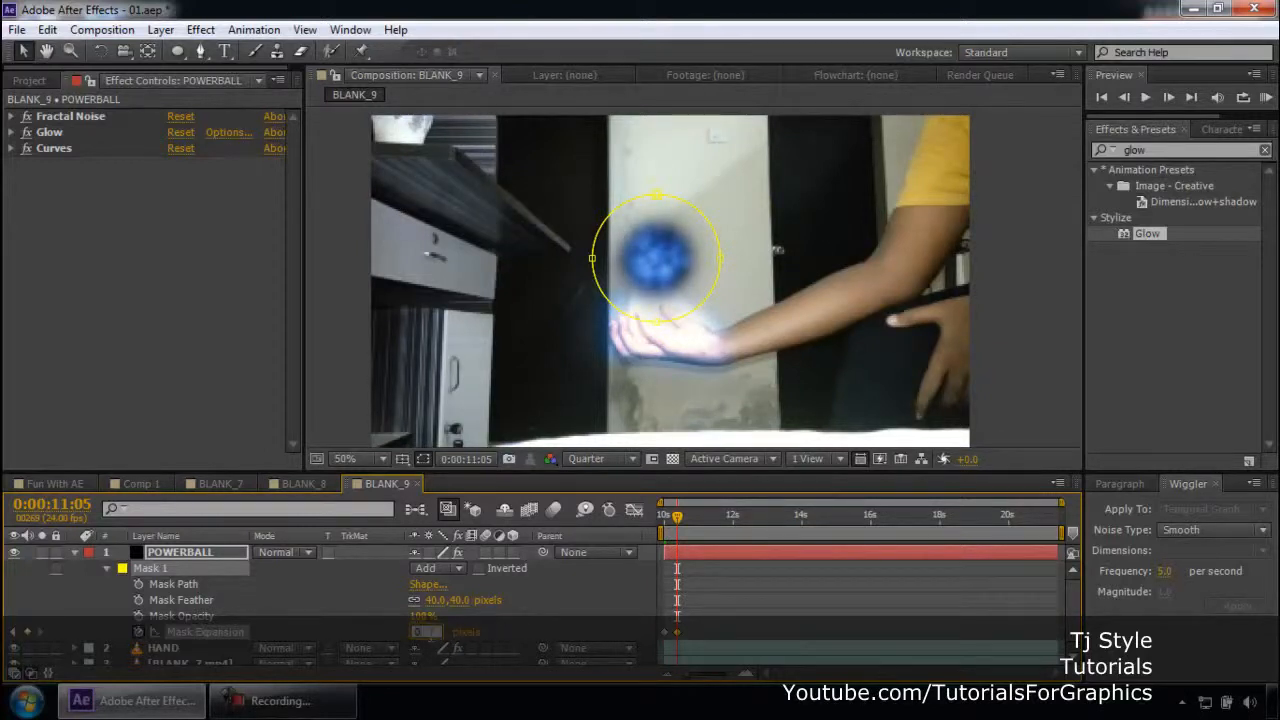
text(0)
key(Return)
Step: Preview the ball's growth animation from 0:00:10:20
drag(680, 533, 655, 530)
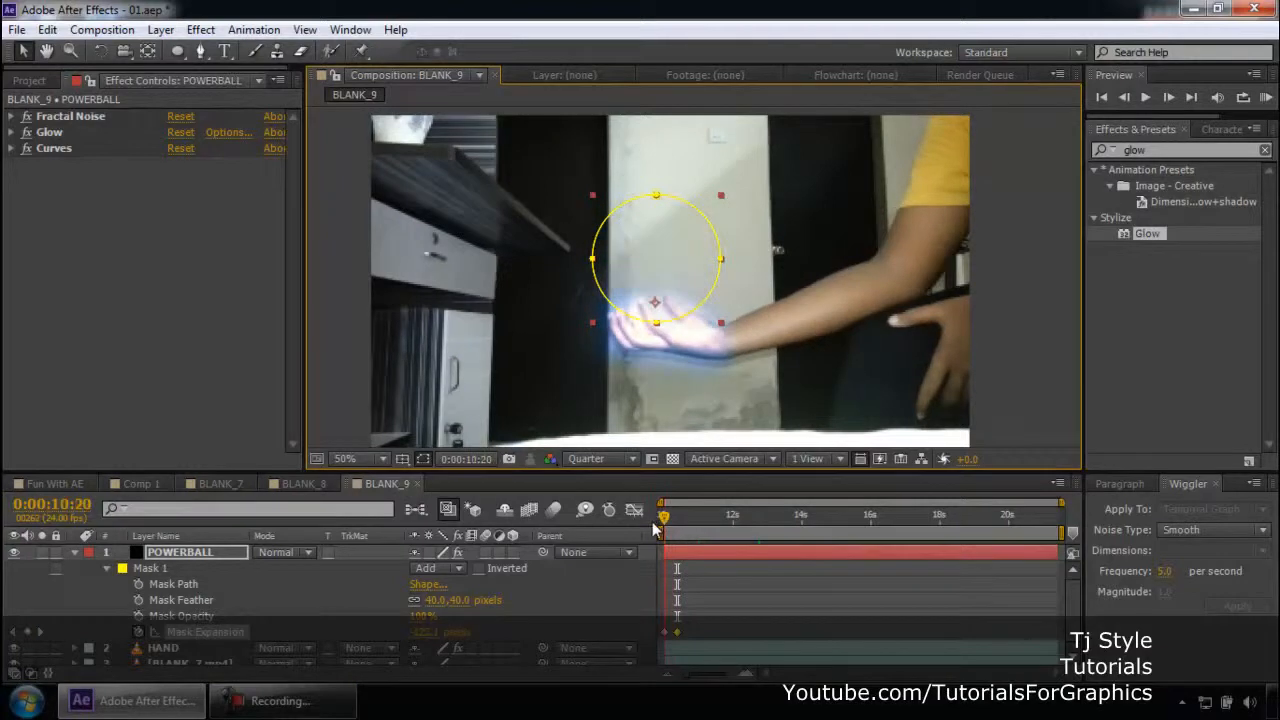
key(space)
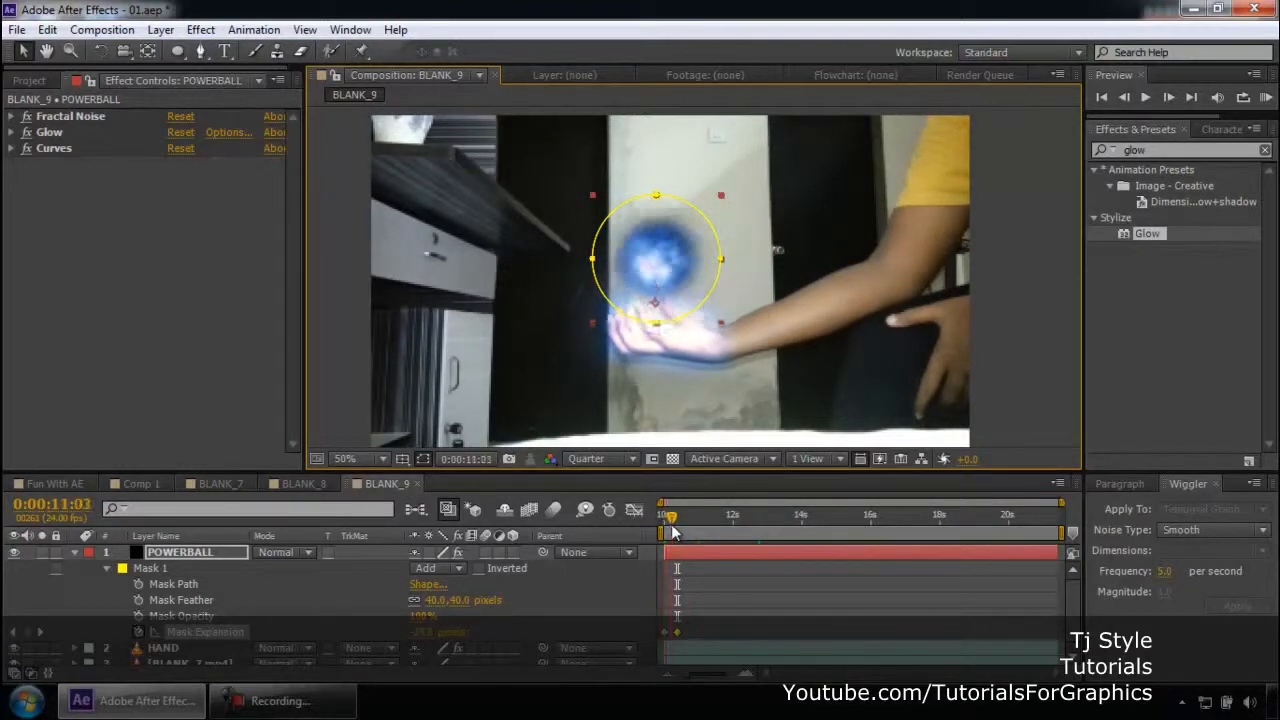
click(786, 577)
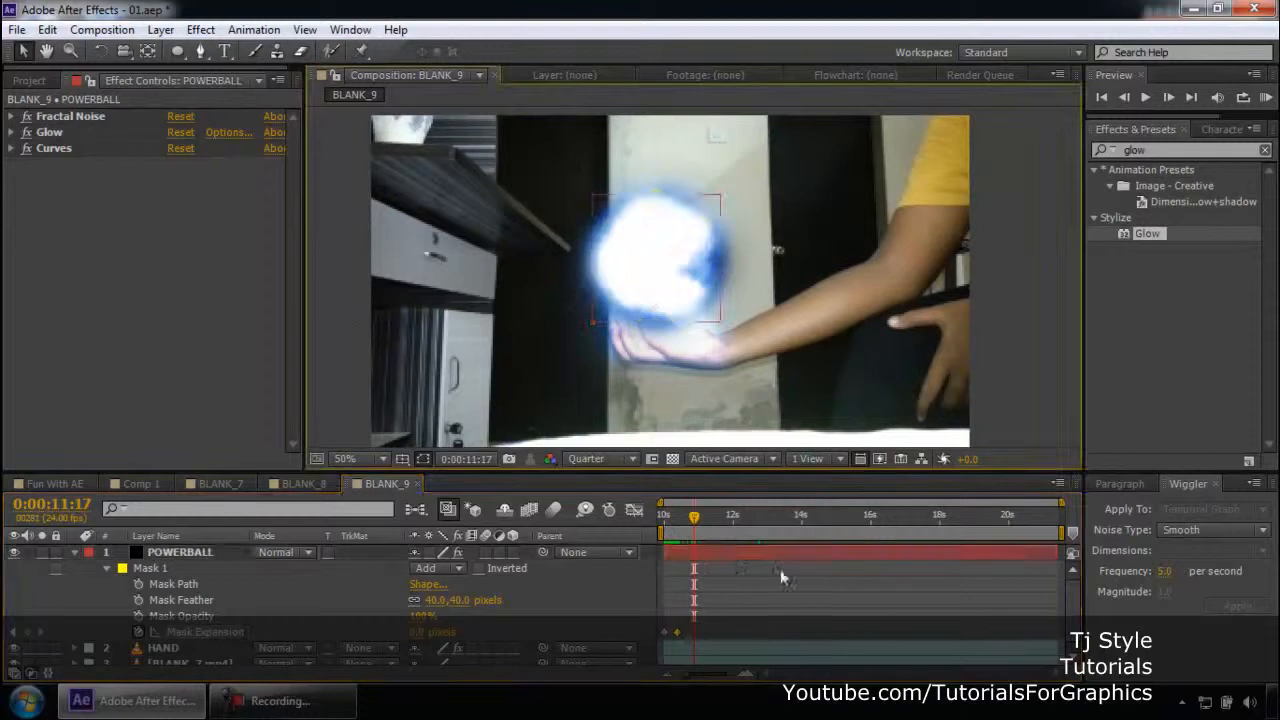
click(687, 524)
drag(687, 524, 634, 520)
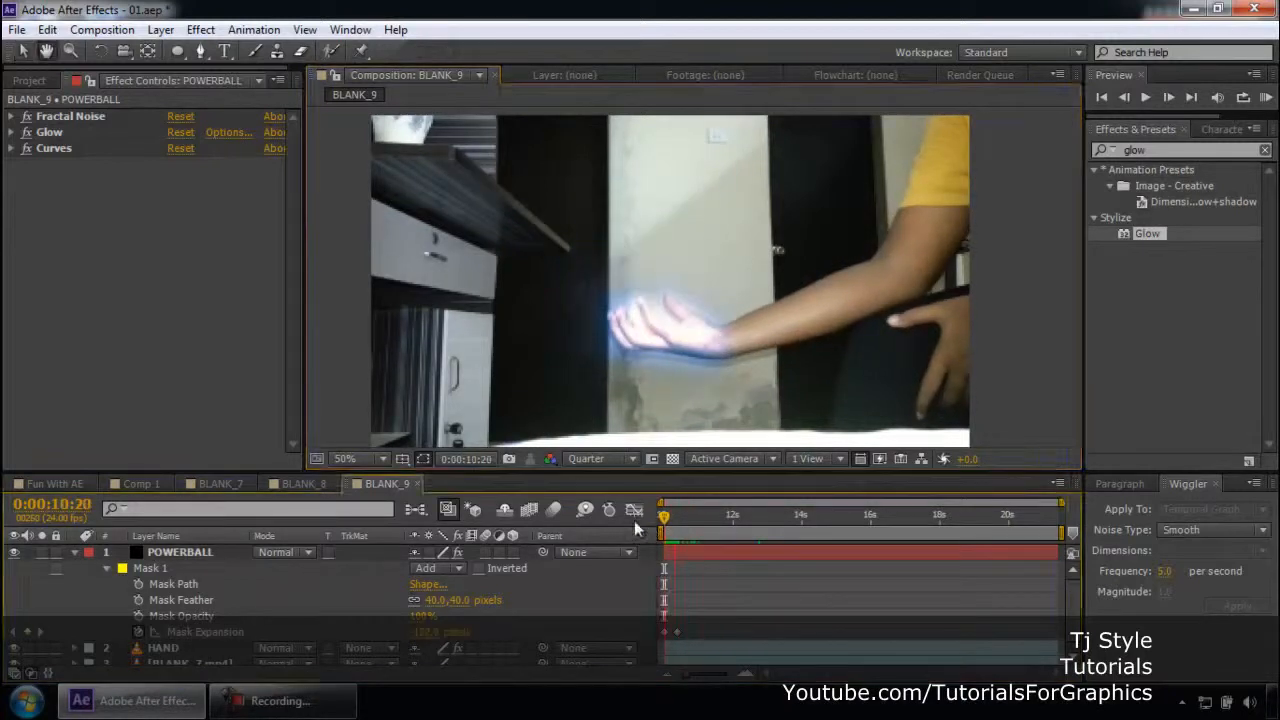
key(space)
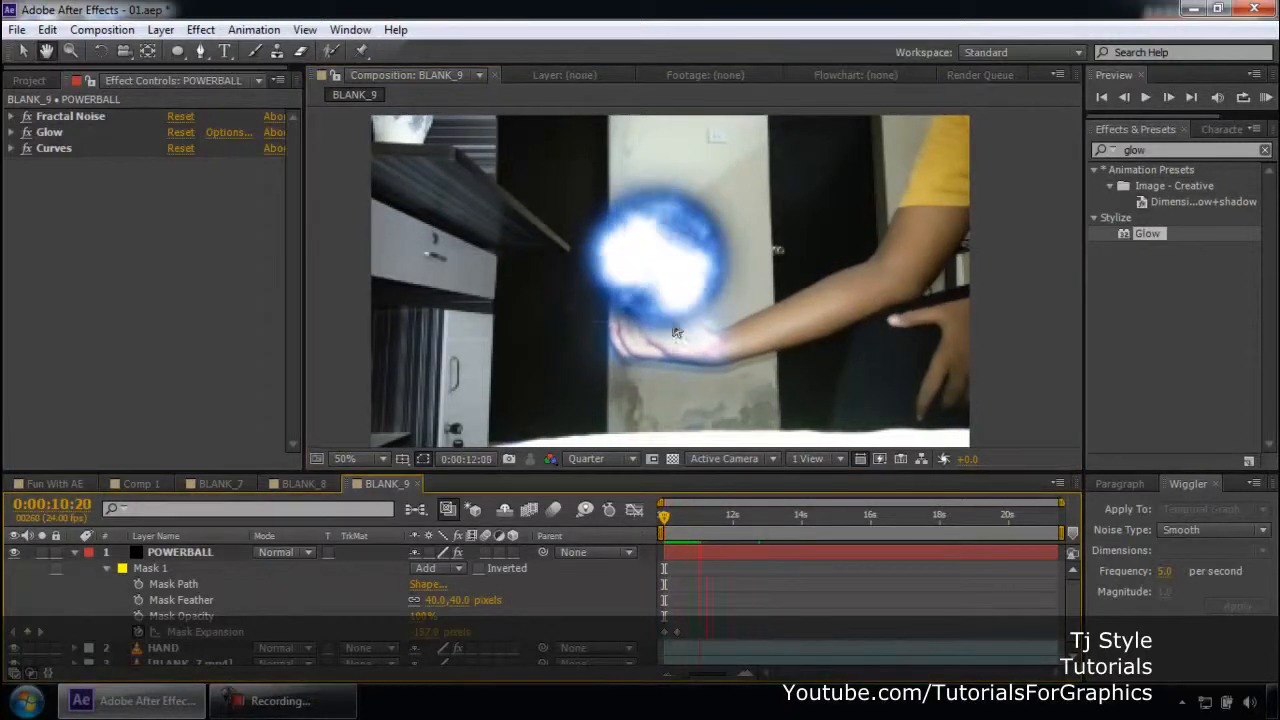
key(space)
Step: Slow the ball's growth by moving the second Mask Expansion keyframe to about 0:00:11:12
drag(677, 632, 686, 634)
drag(720, 512, 688, 530)
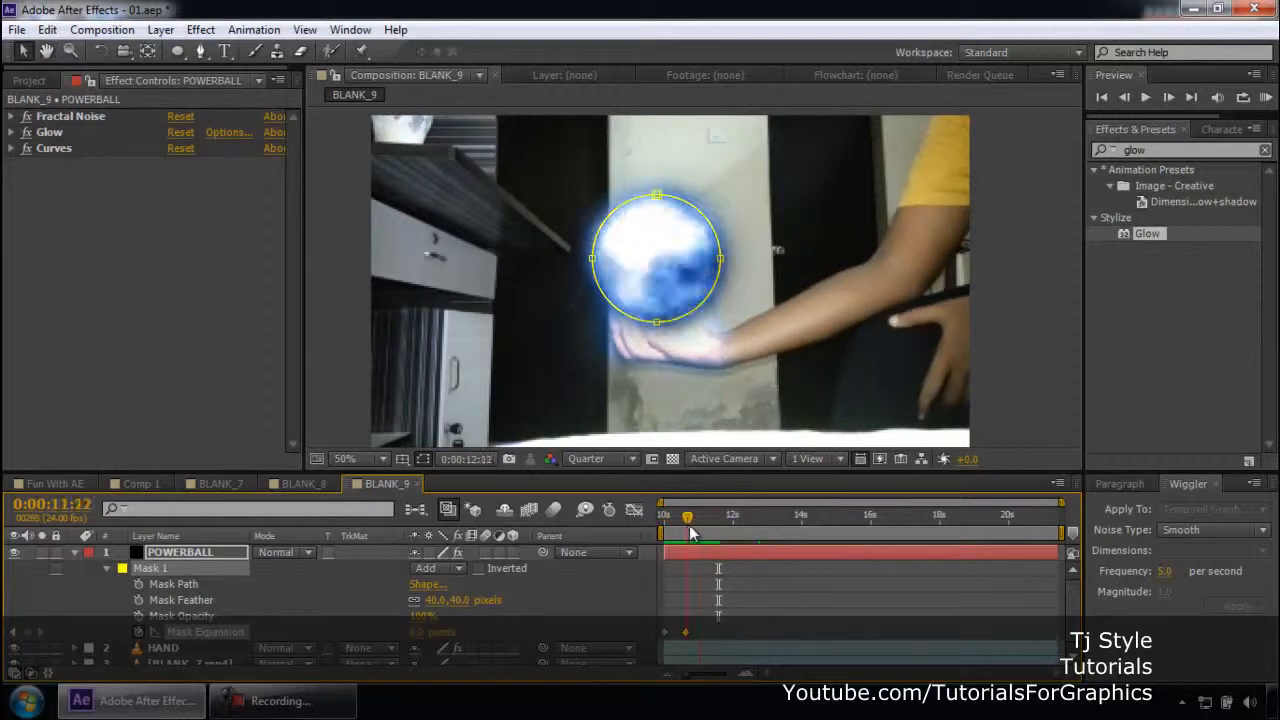
click(343, 709)
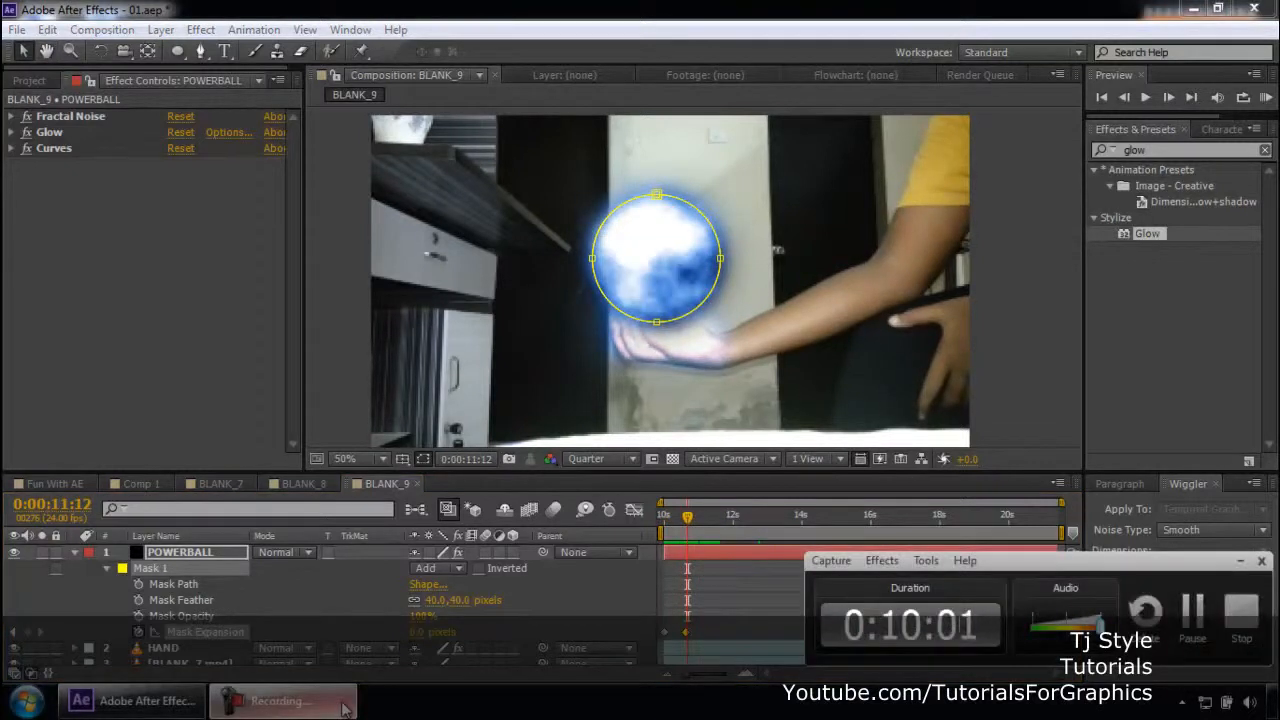
click(343, 709)
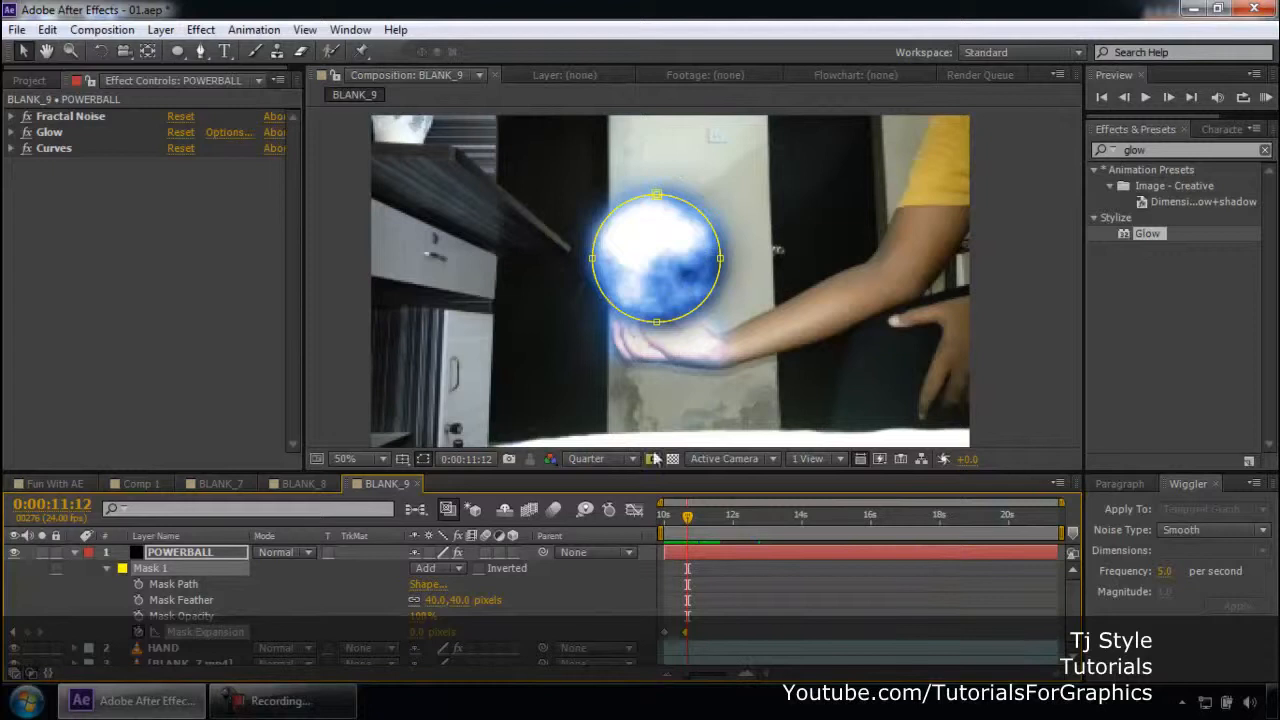
Step: Add POWERBALL Mask Expansion keyframes that pulse the ball: larger at 0:00:12:05, smaller at 0:00:12:20, larger at 0:00:13:17, plus another shortly after
drag(688, 528, 711, 528)
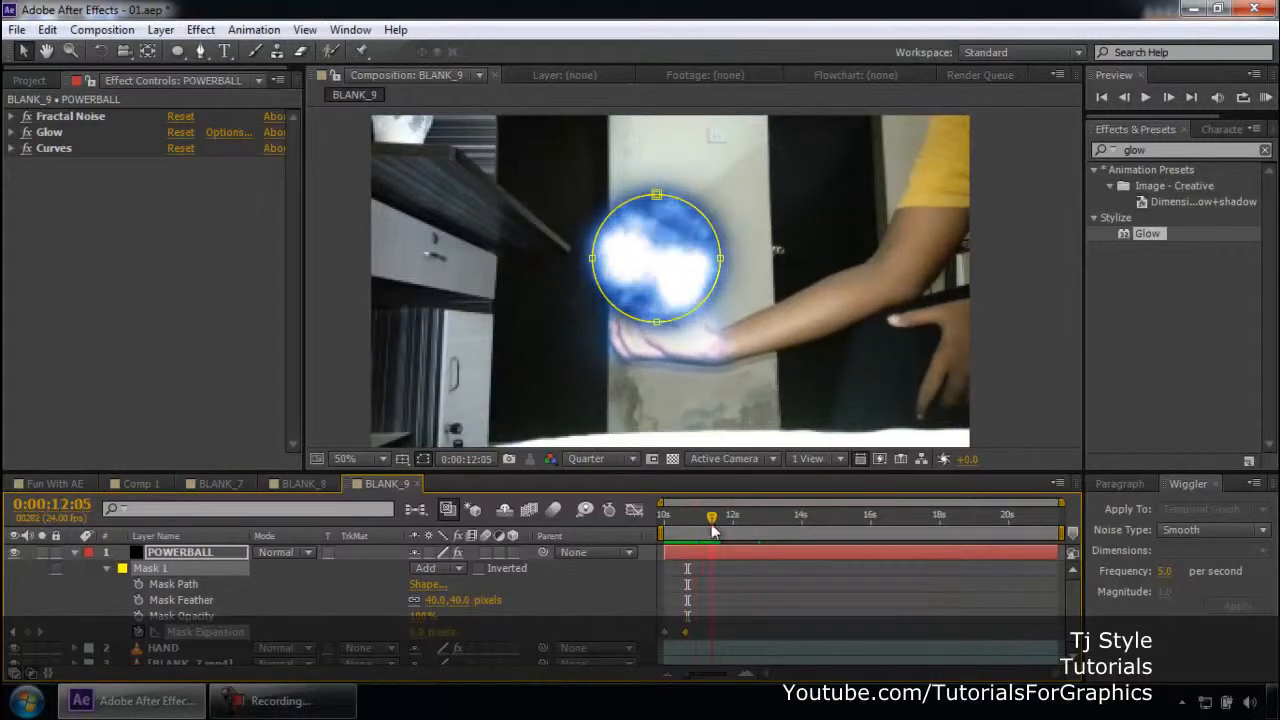
drag(416, 632, 436, 633)
drag(710, 530, 733, 530)
drag(416, 636, 407, 637)
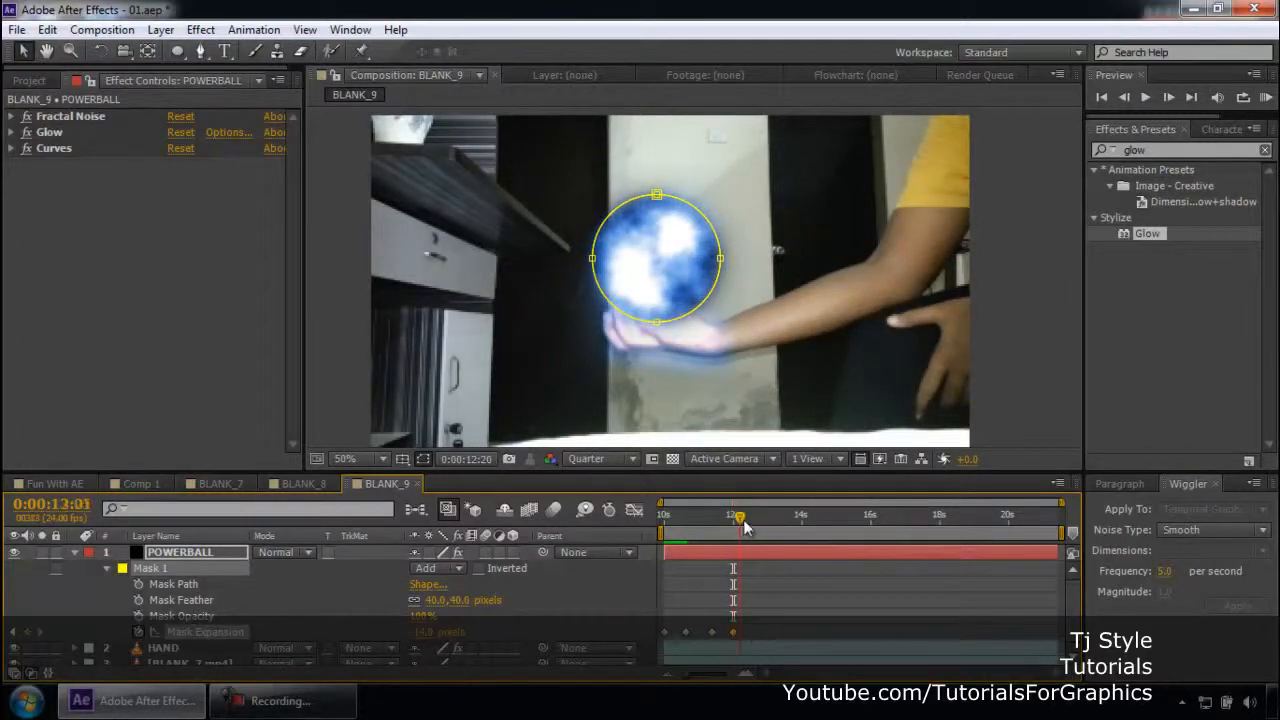
drag(741, 528, 763, 522)
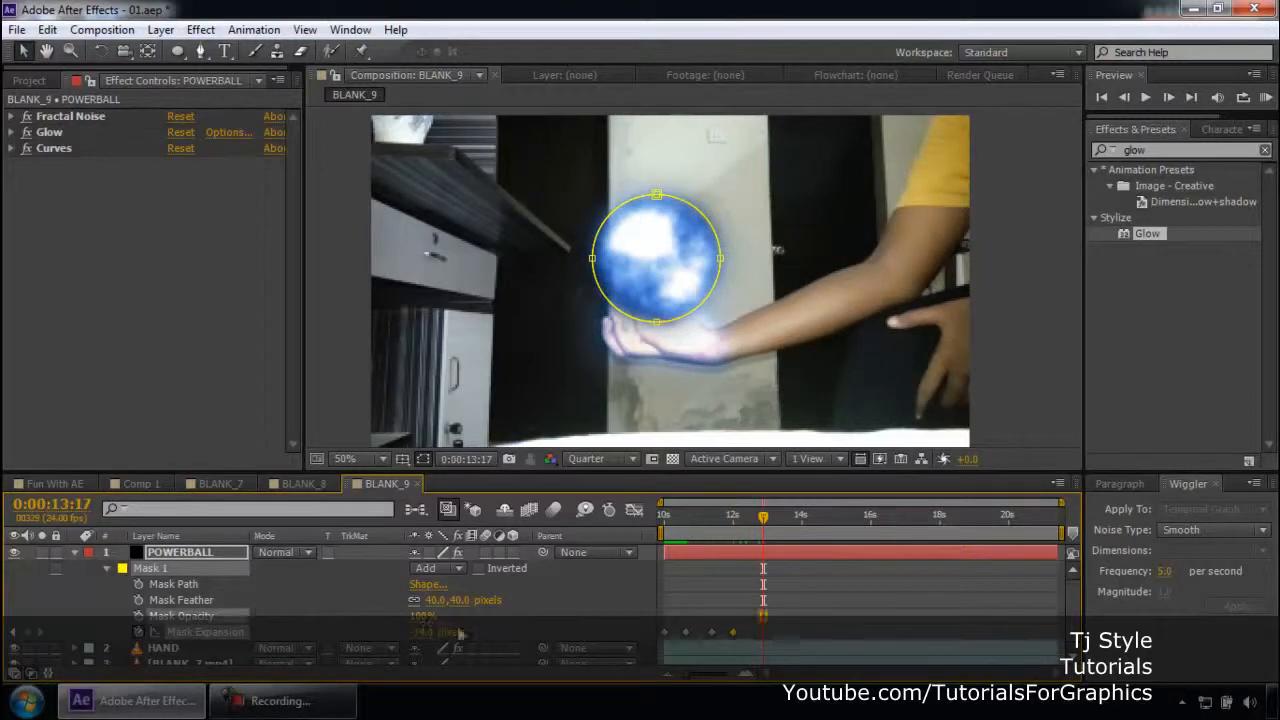
drag(428, 633, 457, 633)
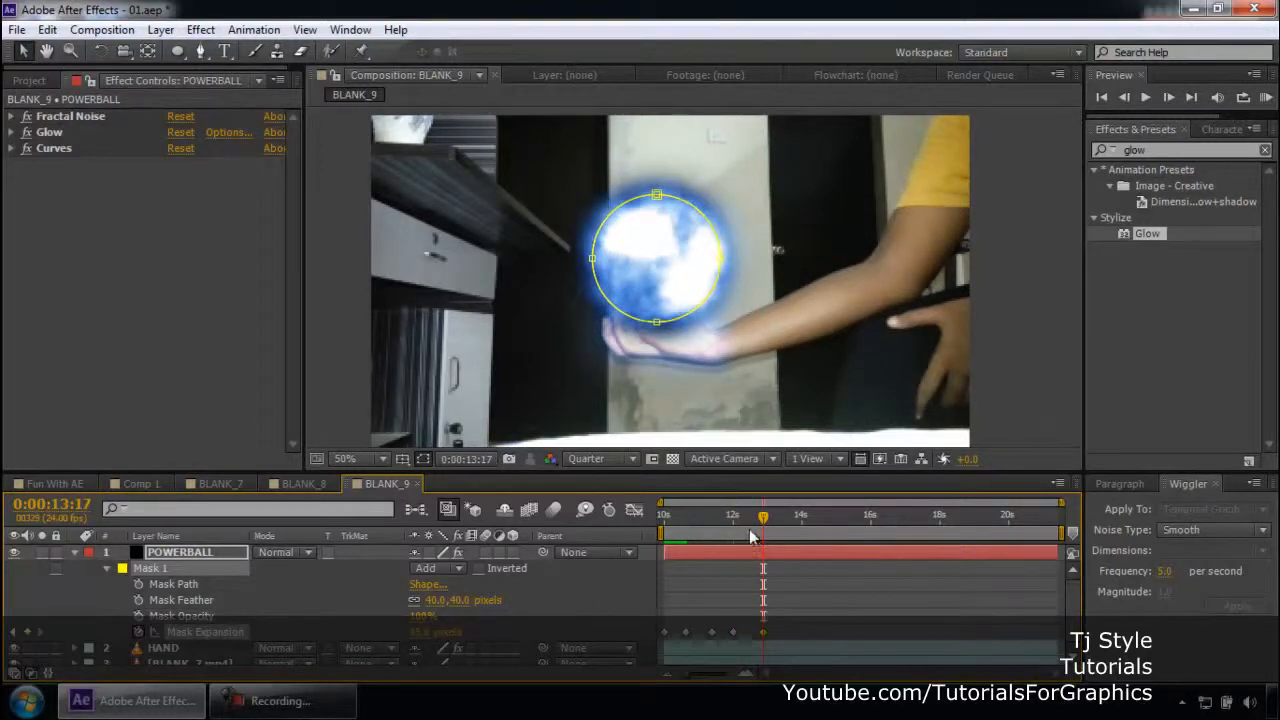
Step: Preview the ball's growth and pulsing from 0:00:10:20
drag(764, 511, 548, 529)
click(1146, 99)
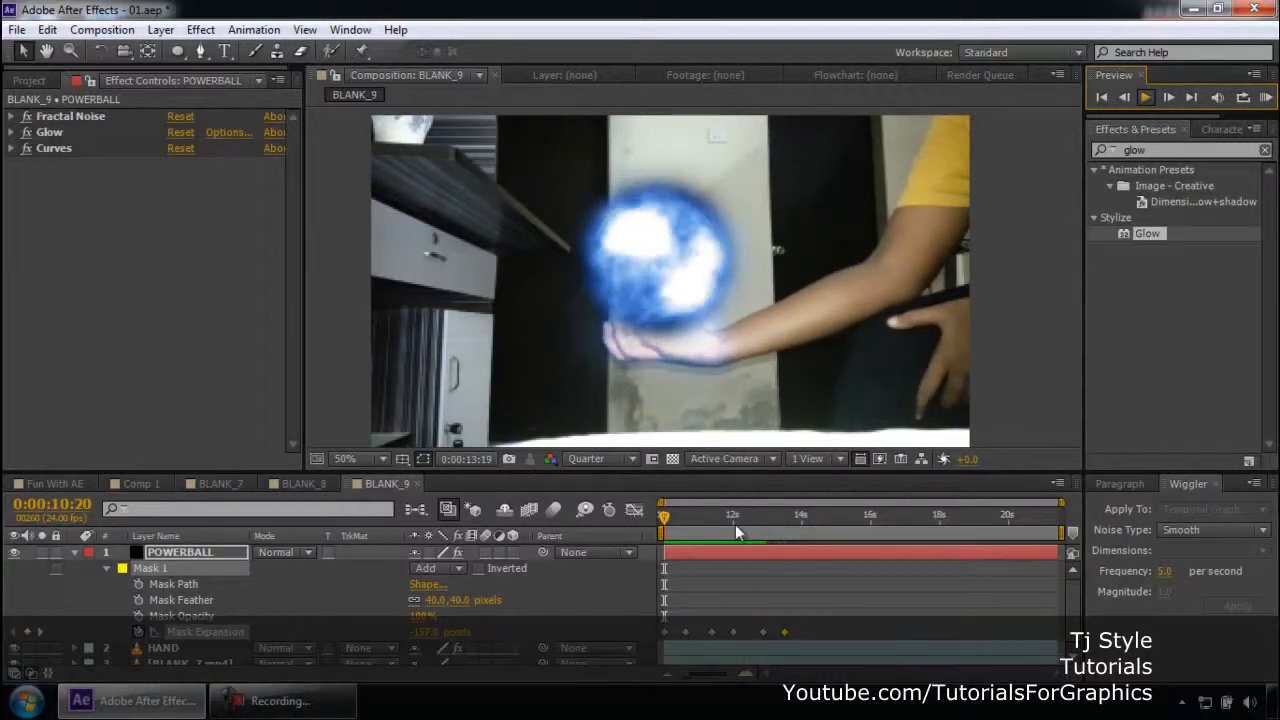
key(space)
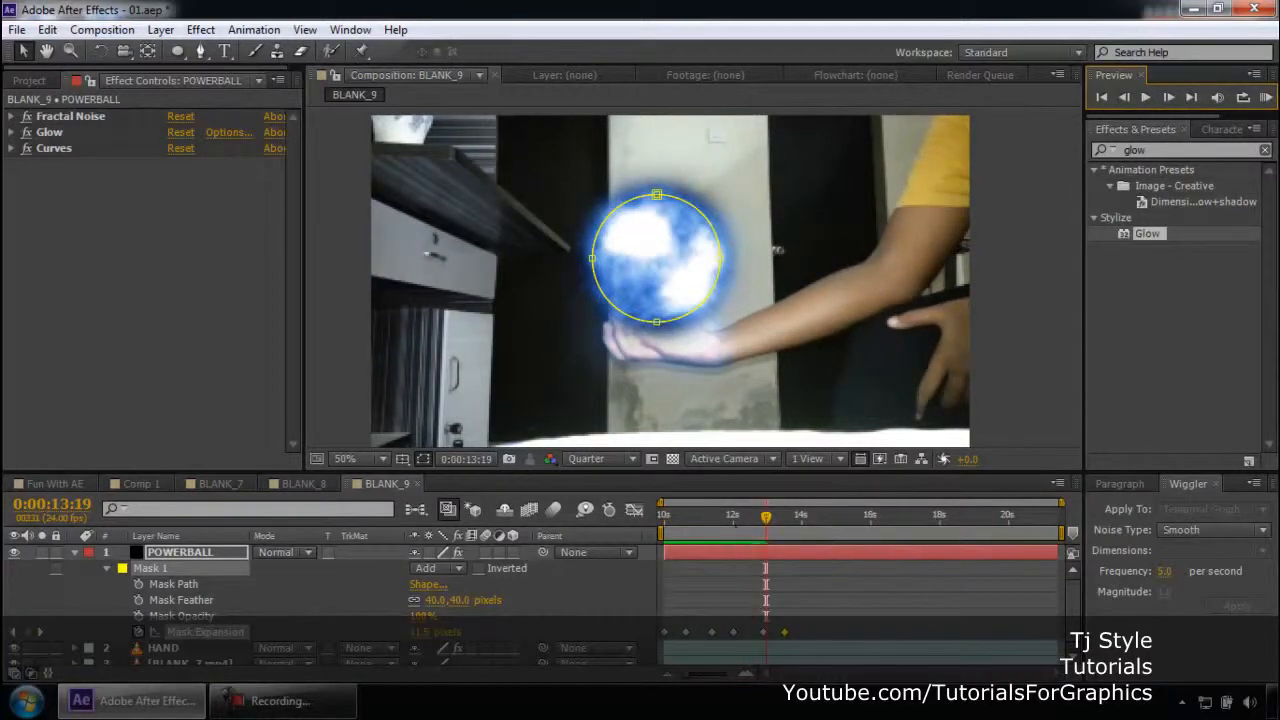
Step: Collapse the POWERBALL layer, reveal the HAND layer's mask properties and enable Mask Expansion keyframing at 0:00:10:20
click(72, 553)
key(Home)
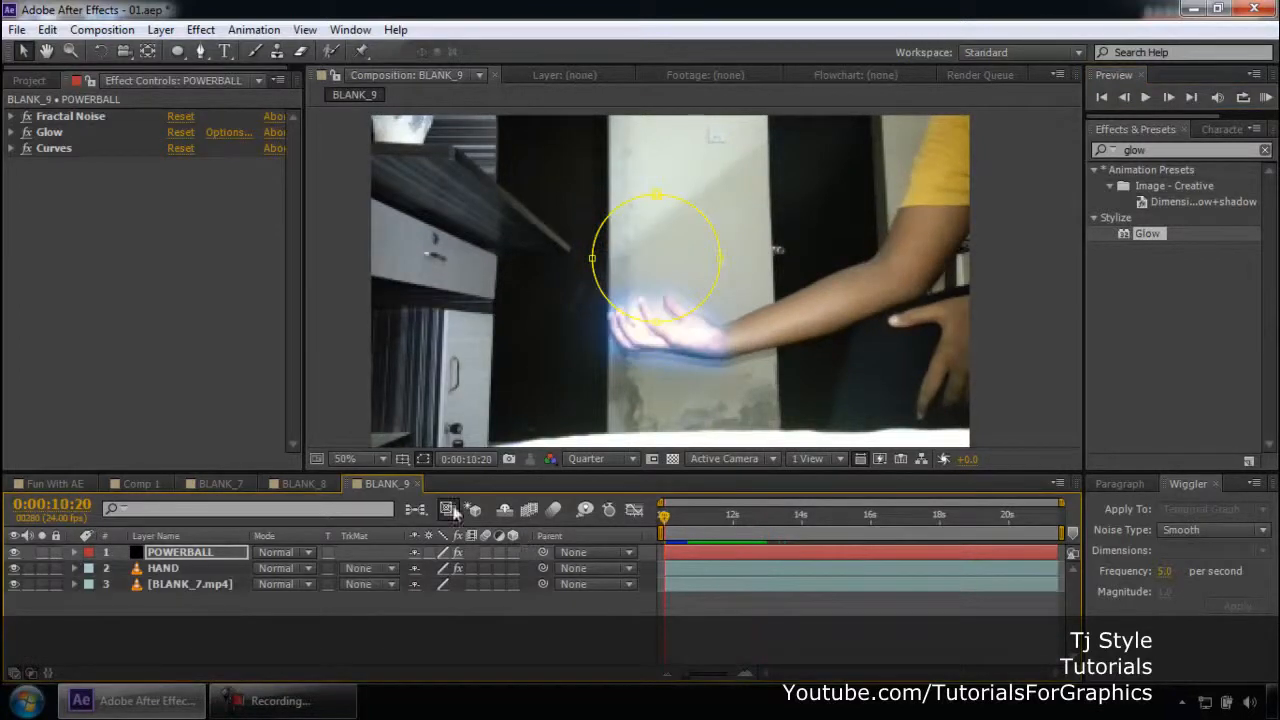
click(632, 378)
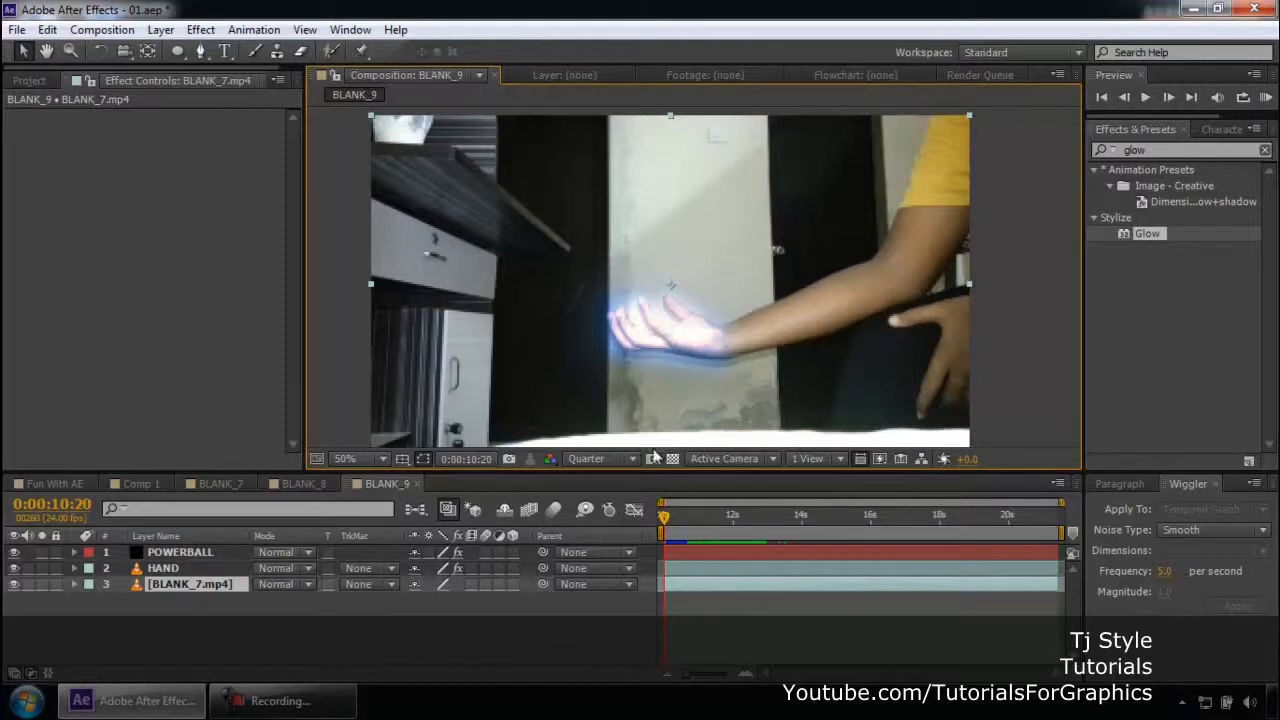
click(164, 568)
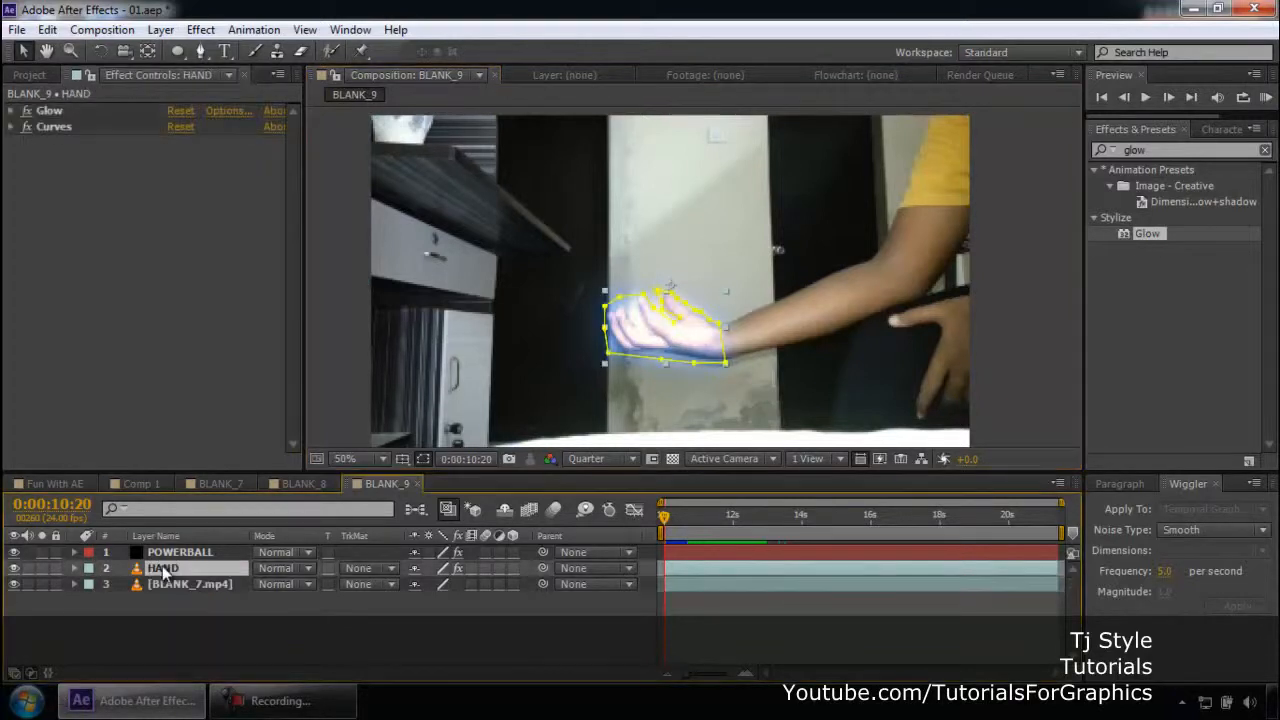
key(m)
key(m)
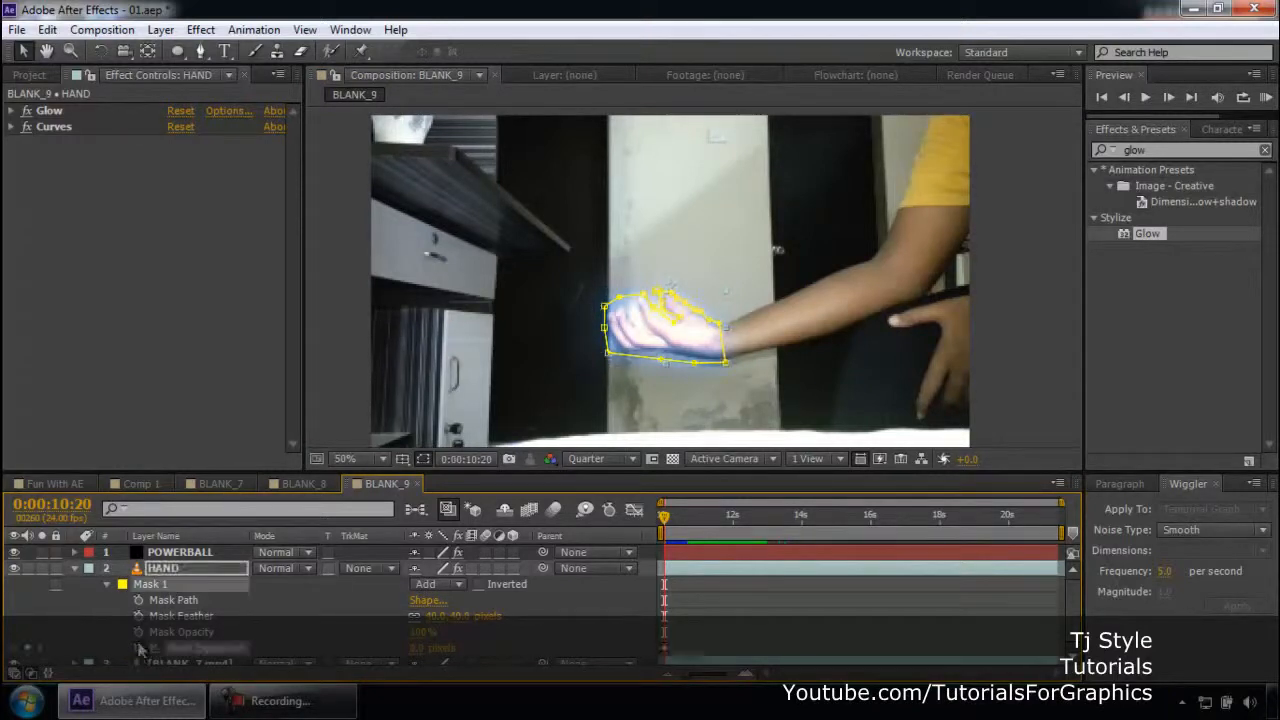
Step: Reveal only the POWERBALL layer's keyframed properties and collapse its Fractal Noise group
click(280, 708)
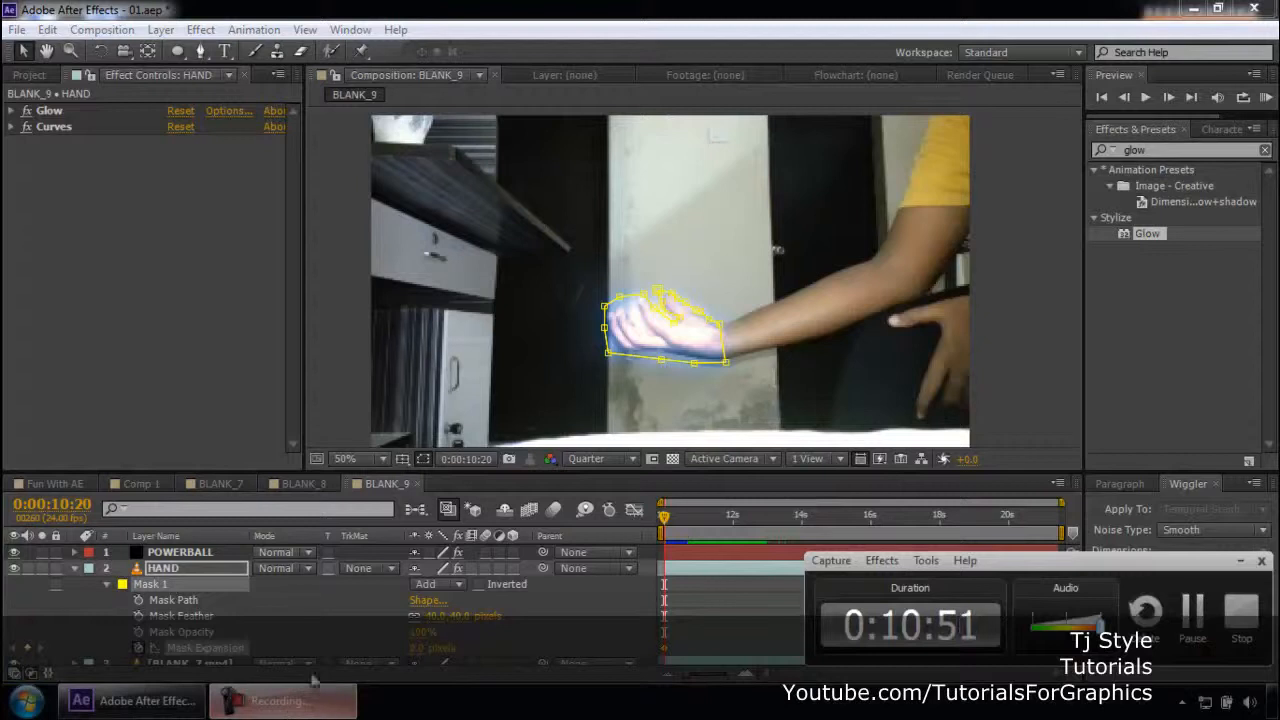
click(208, 555)
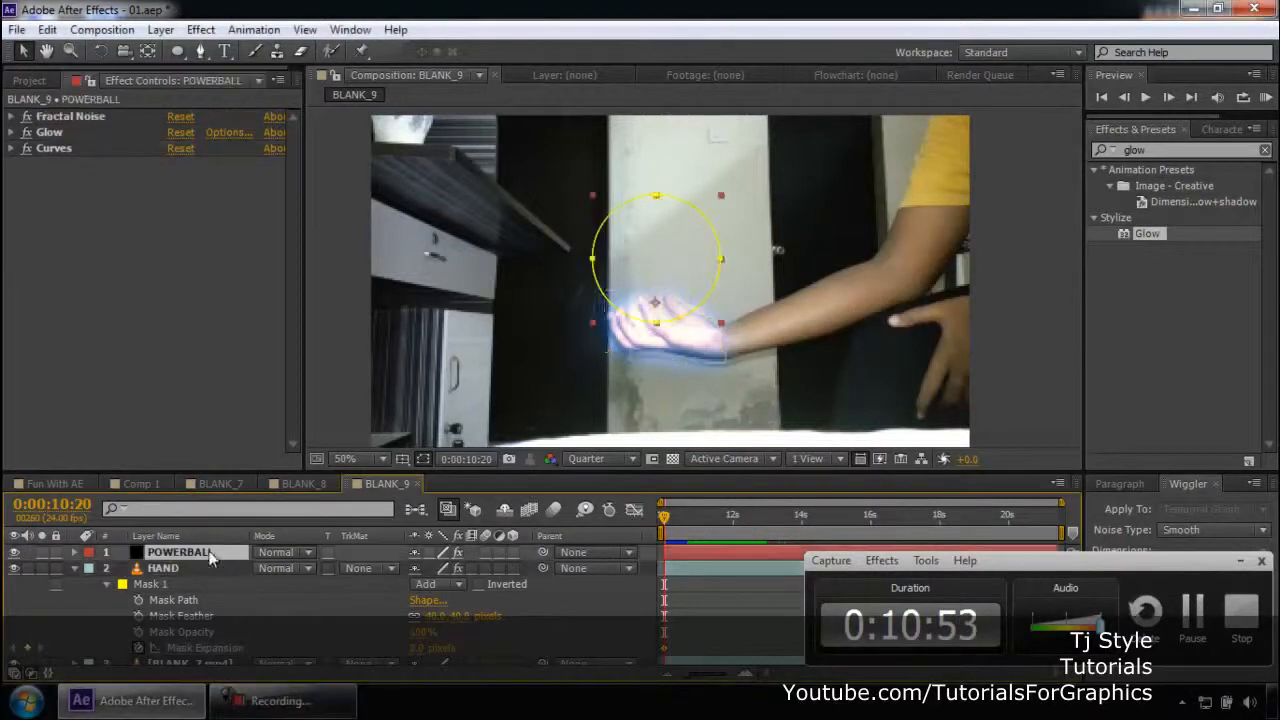
click(201, 566)
click(193, 556)
key(u)
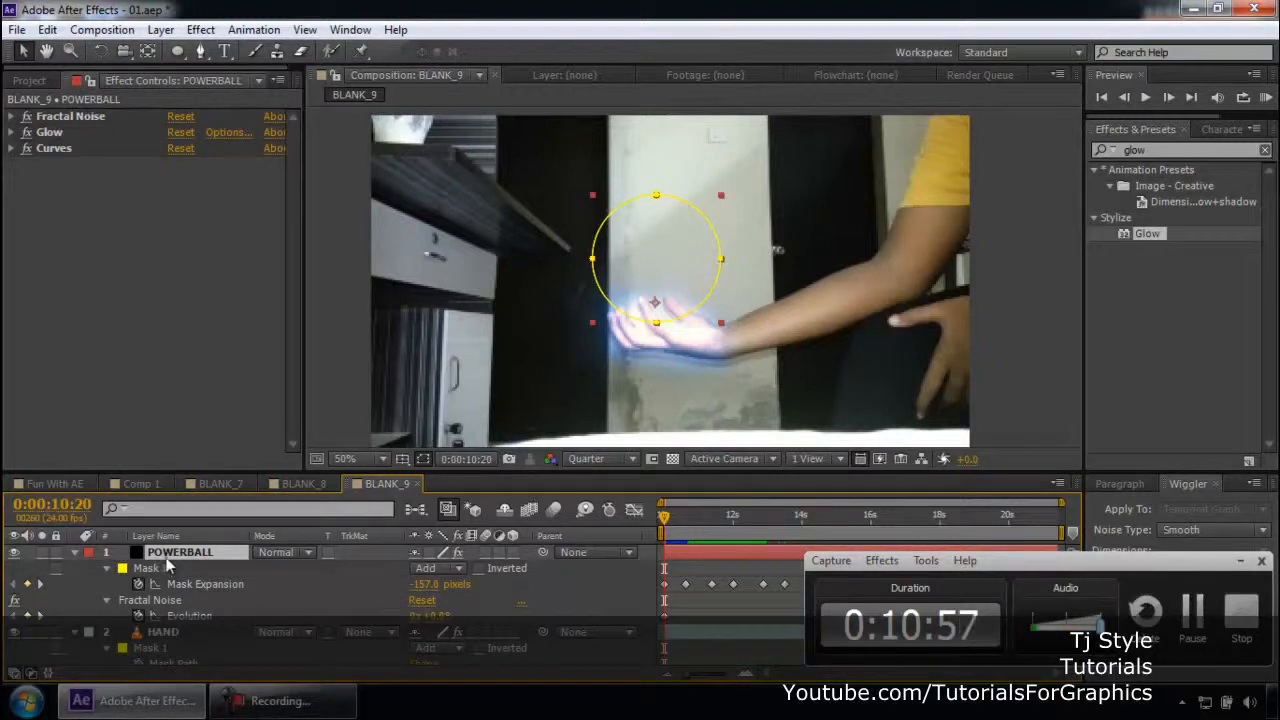
click(1240, 561)
click(118, 602)
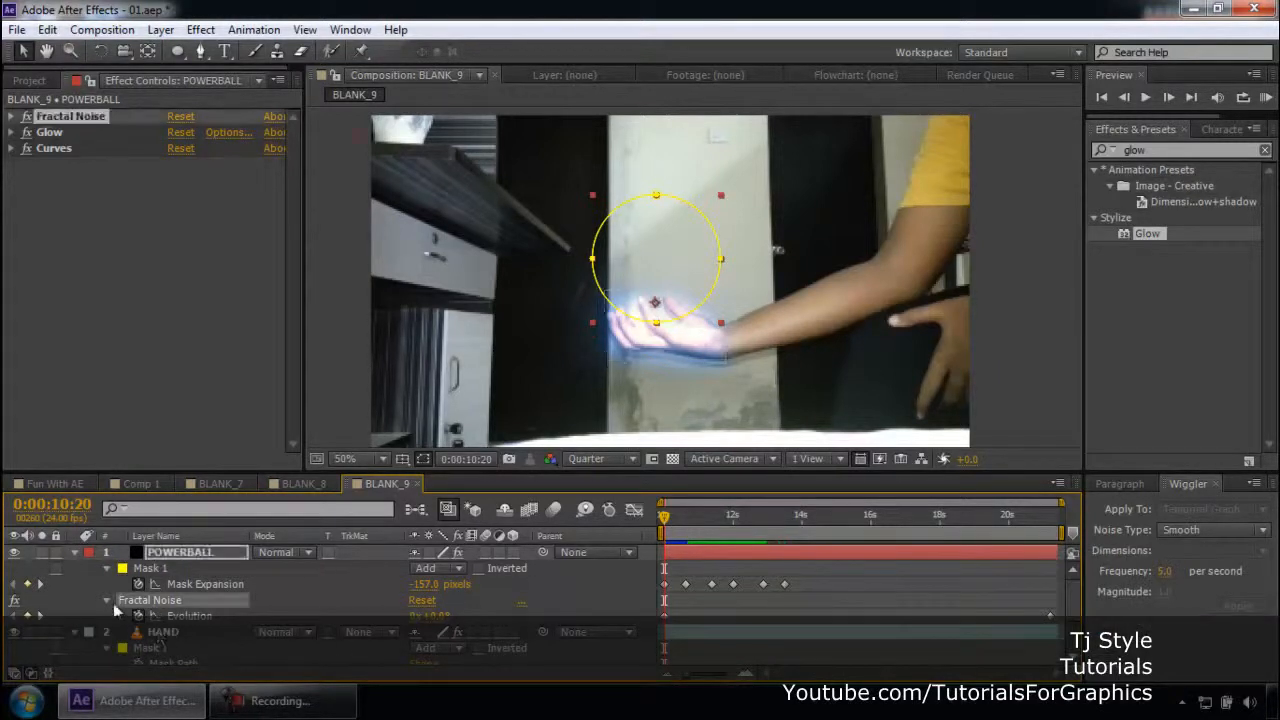
click(106, 601)
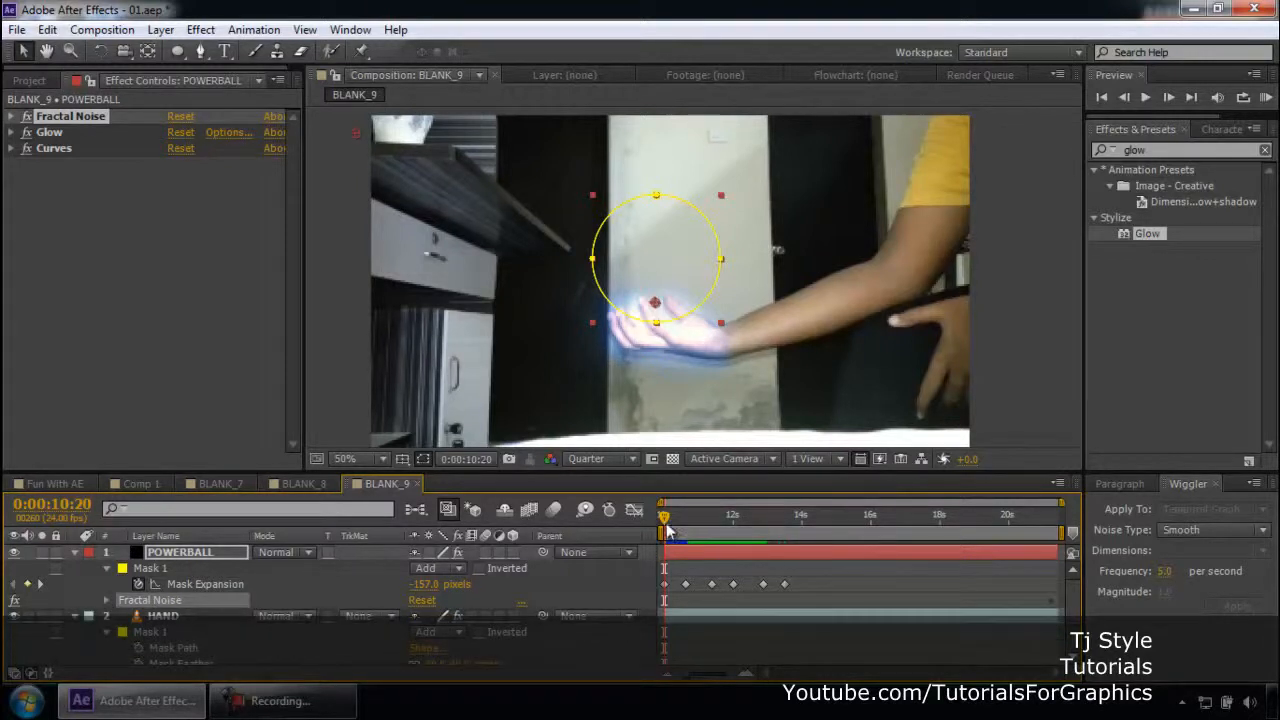
Step: Lower the HAND layer's Mask Expansion at 0:00:10:20 until the hand's glow disappears
drag(668, 530, 685, 522)
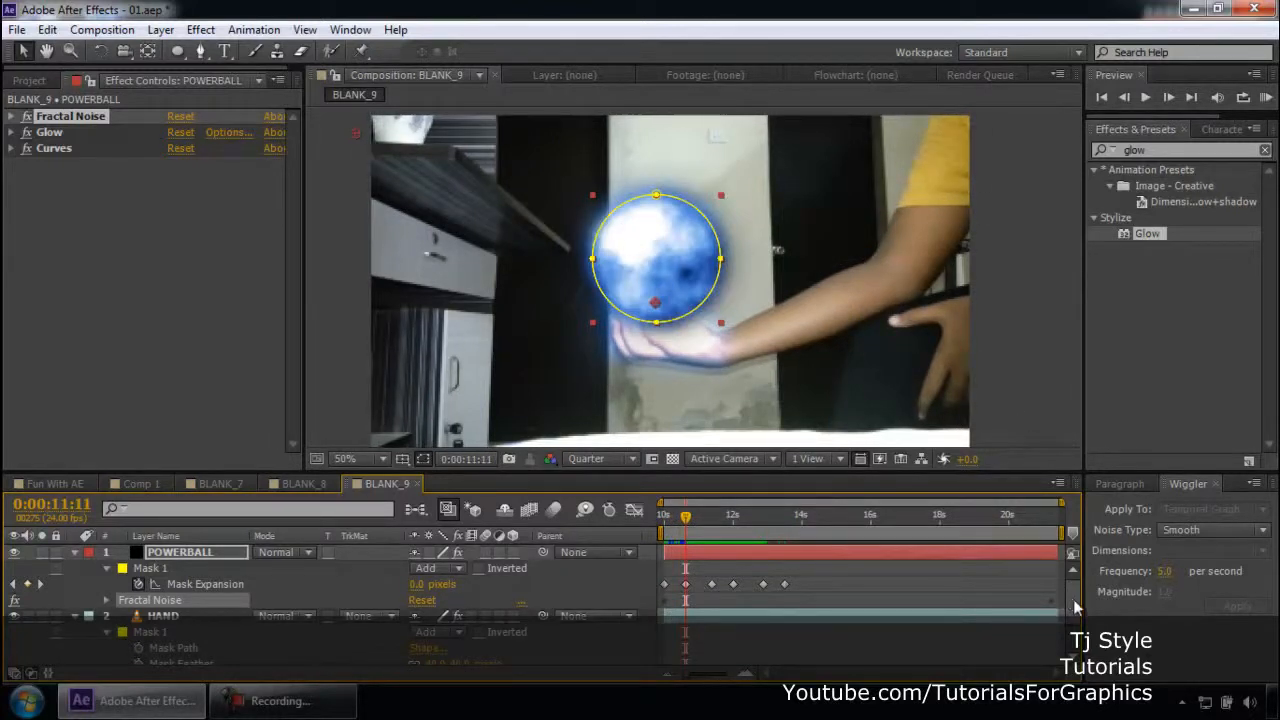
scroll(1072, 600, down, 3)
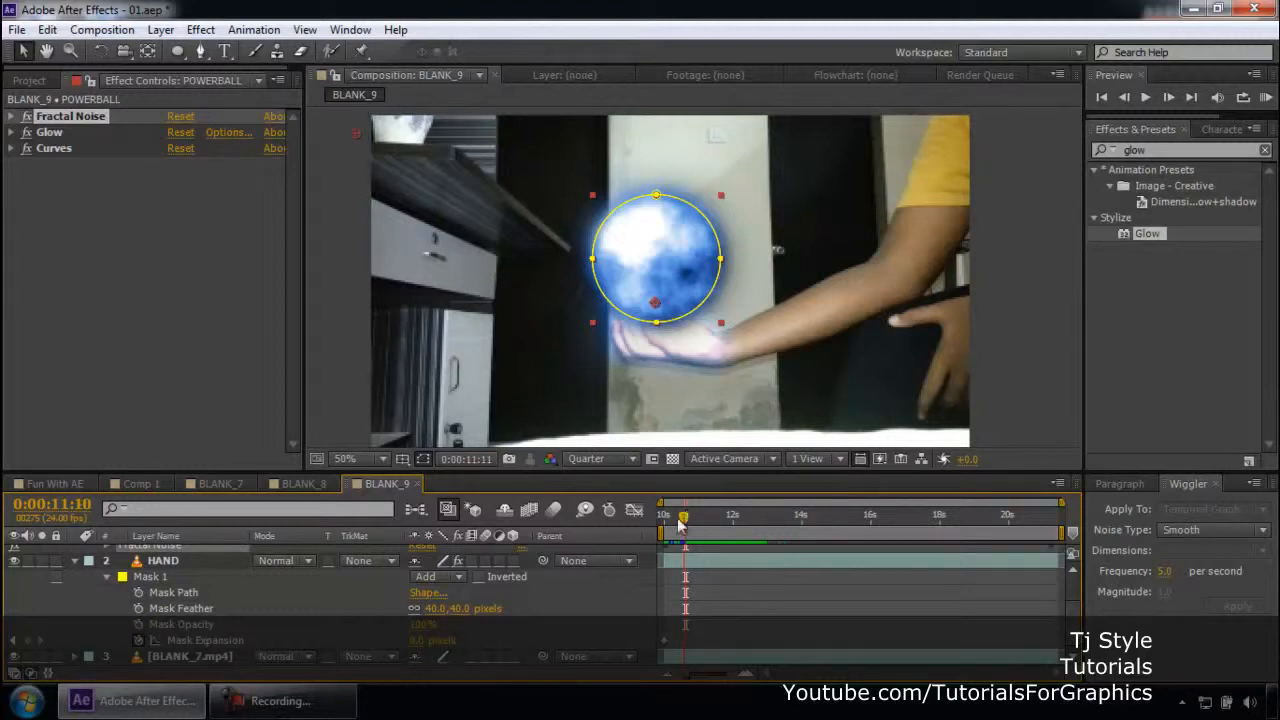
drag(685, 517, 635, 521)
drag(418, 642, 375, 641)
drag(303, 622, 299, 626)
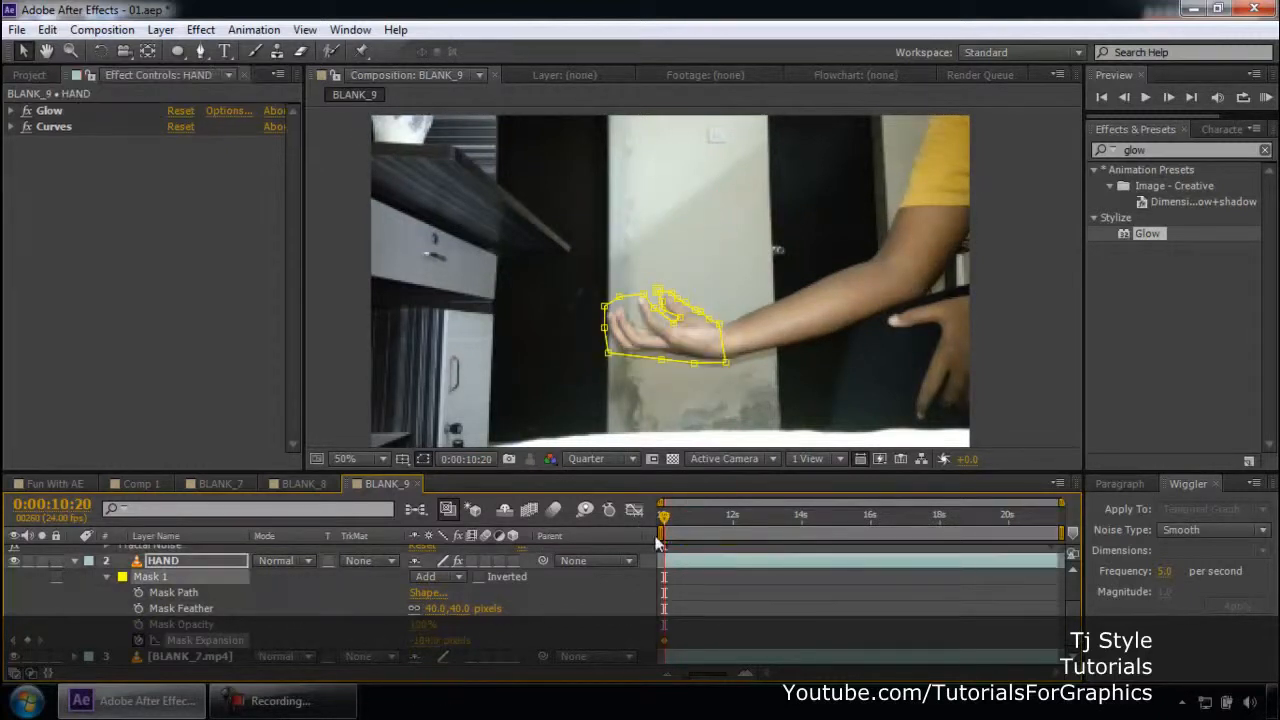
Step: Raise the HAND layer's Mask Expansion at 0:00:11:11, level with POWERBALL's second keyframe, until the glow covers the whole hand
drag(685, 516, 712, 517)
key(Tab)
scroll(1074, 572, up, 2)
drag(706, 521, 690, 518)
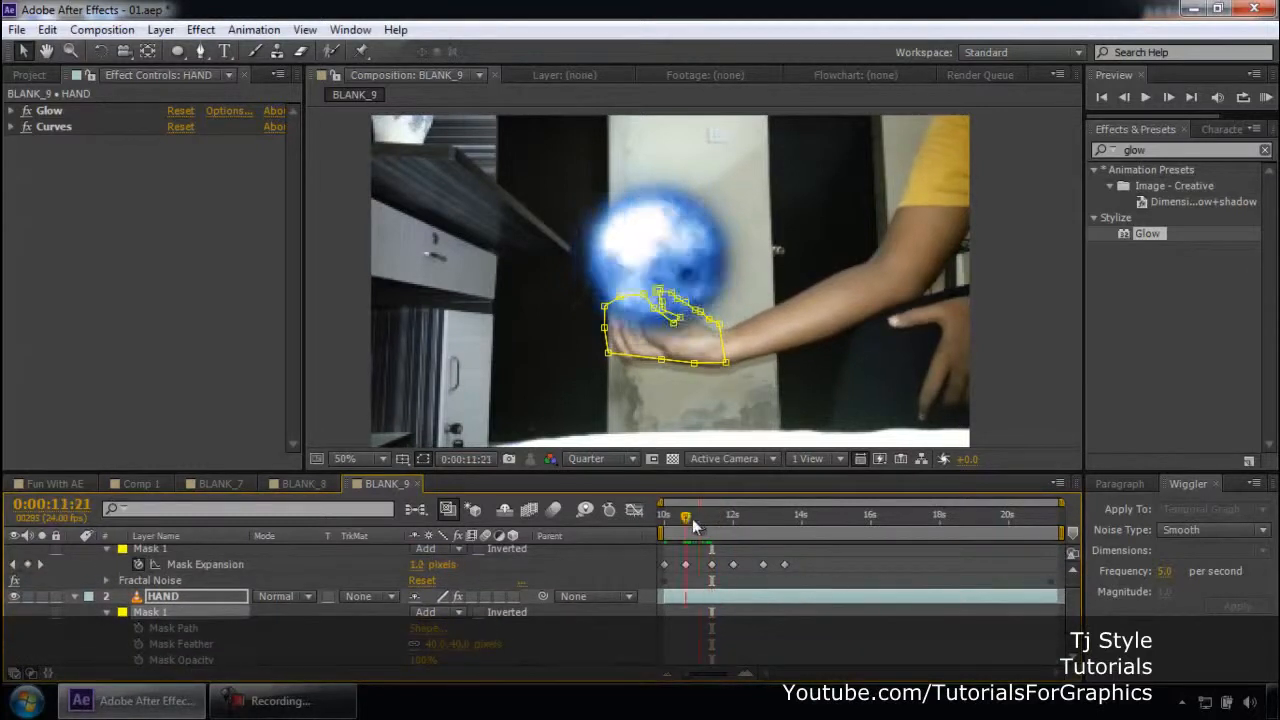
scroll(1072, 620, down, 2)
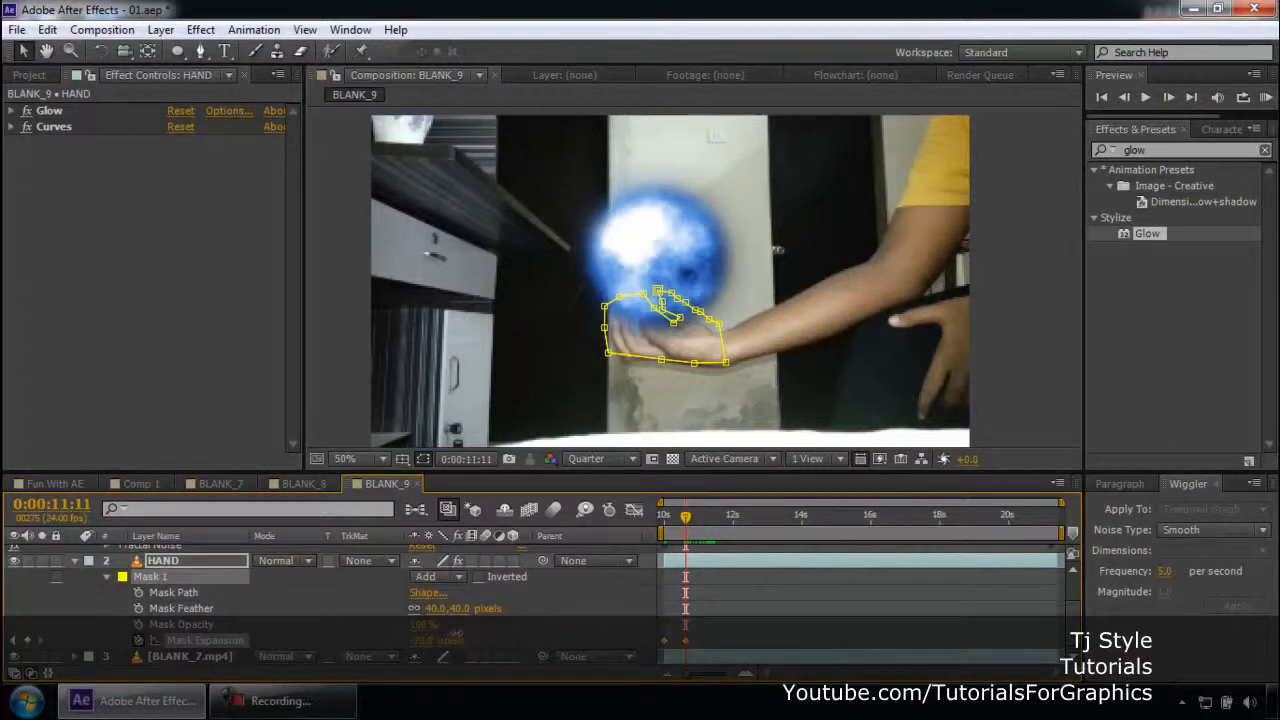
drag(430, 641, 489, 637)
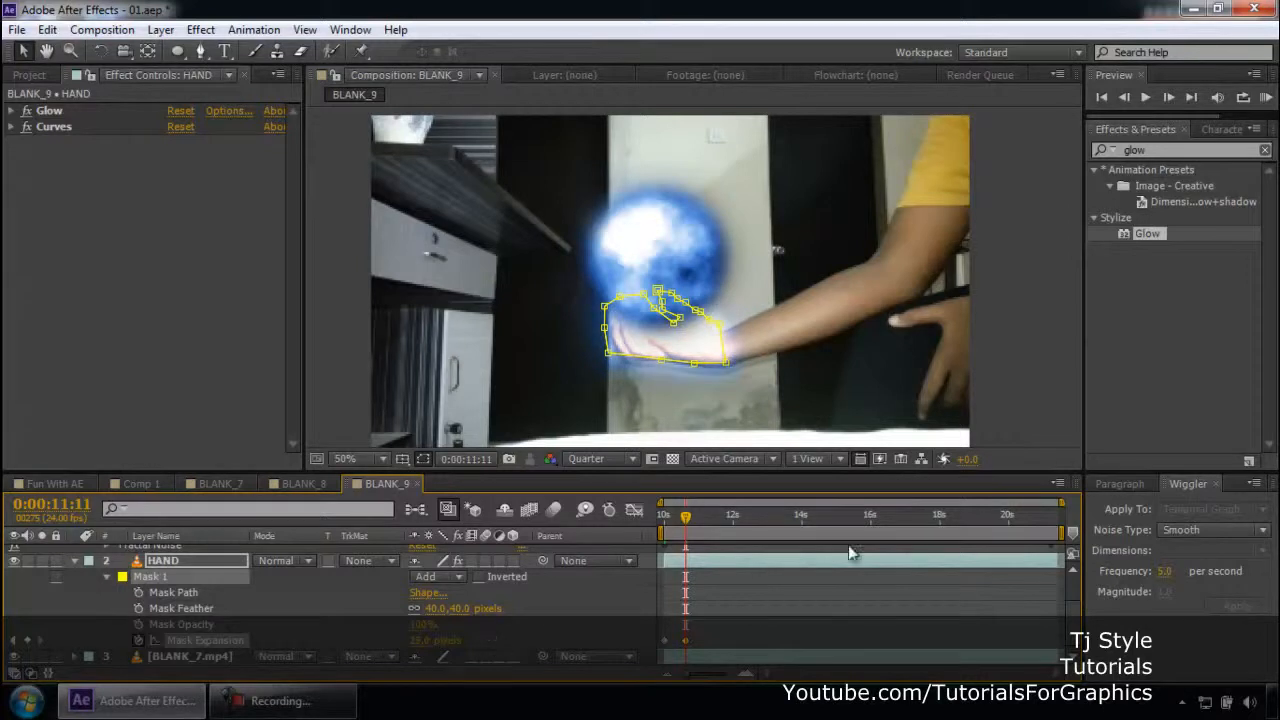
Step: Preview the hand glow and the ball appearing from 0:00:10:20
click(1006, 288)
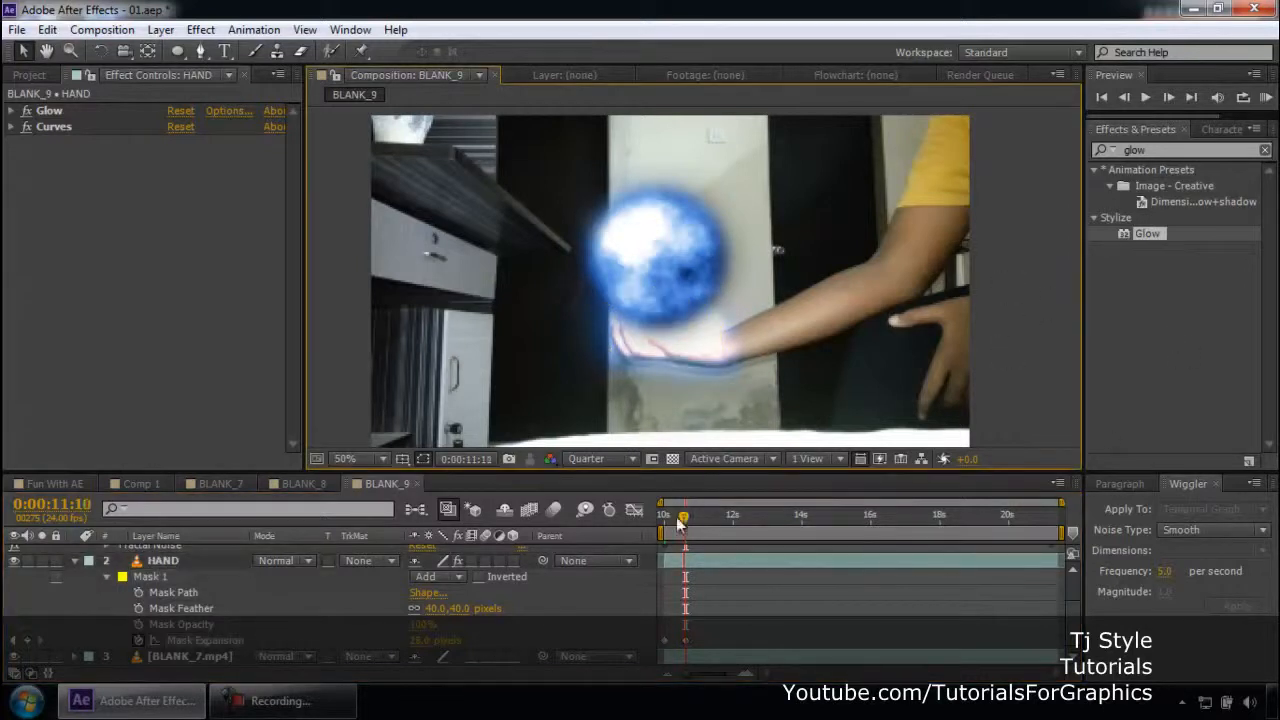
drag(686, 522, 660, 522)
key(space)
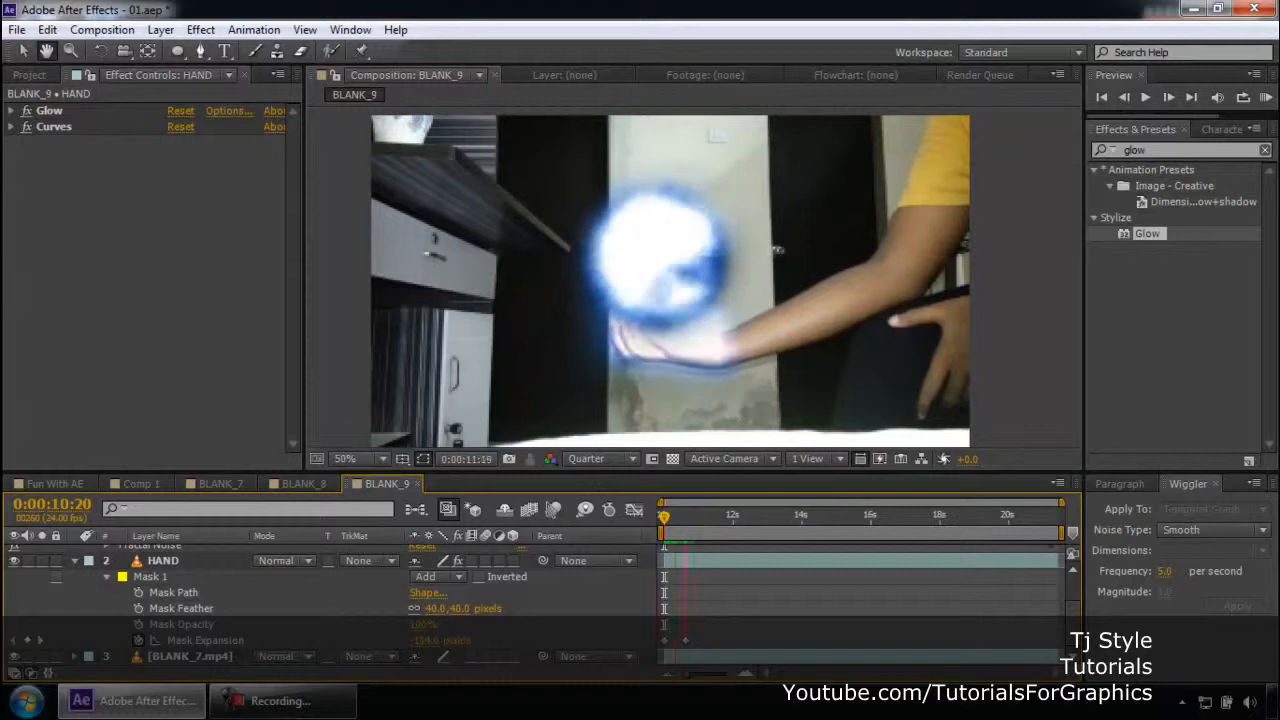
key(space)
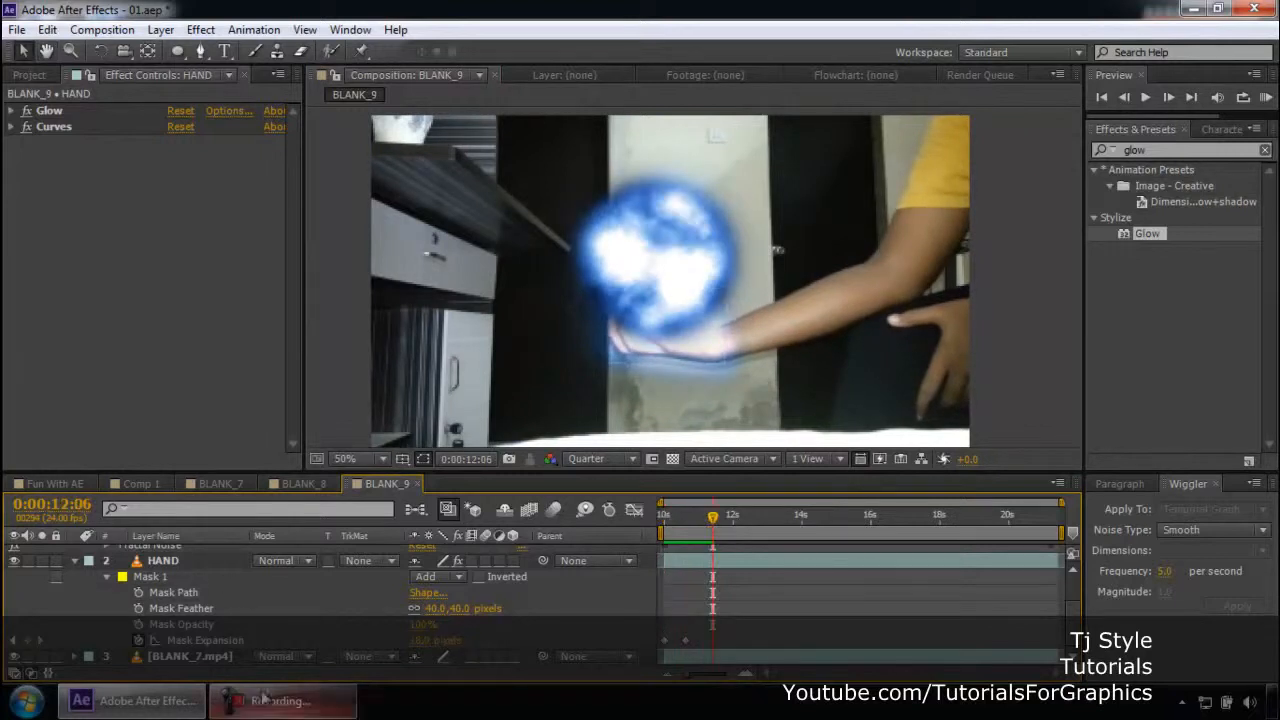
Step: Shift all POWERBALL Mask Expansion keyframes later together so that the second one falls at 0:00:11:18
click(262, 696)
click(262, 696)
scroll(160, 576, up, 1)
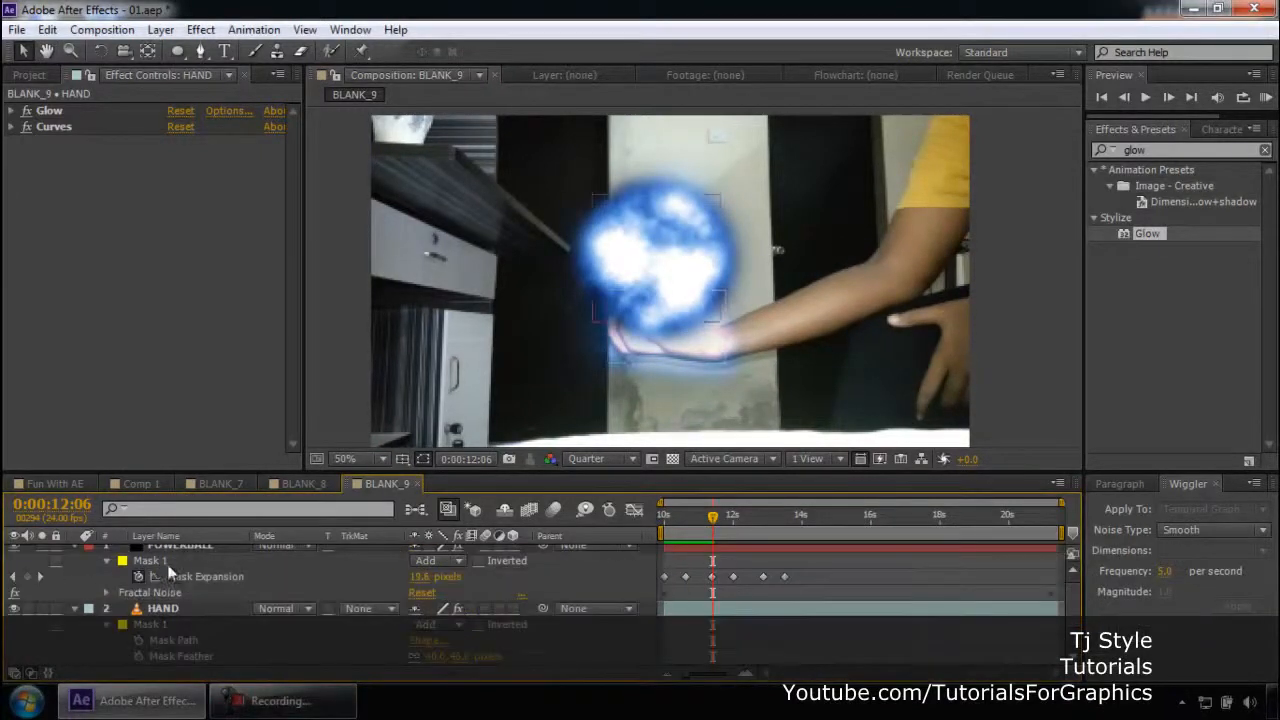
scroll(160, 575, up, 1)
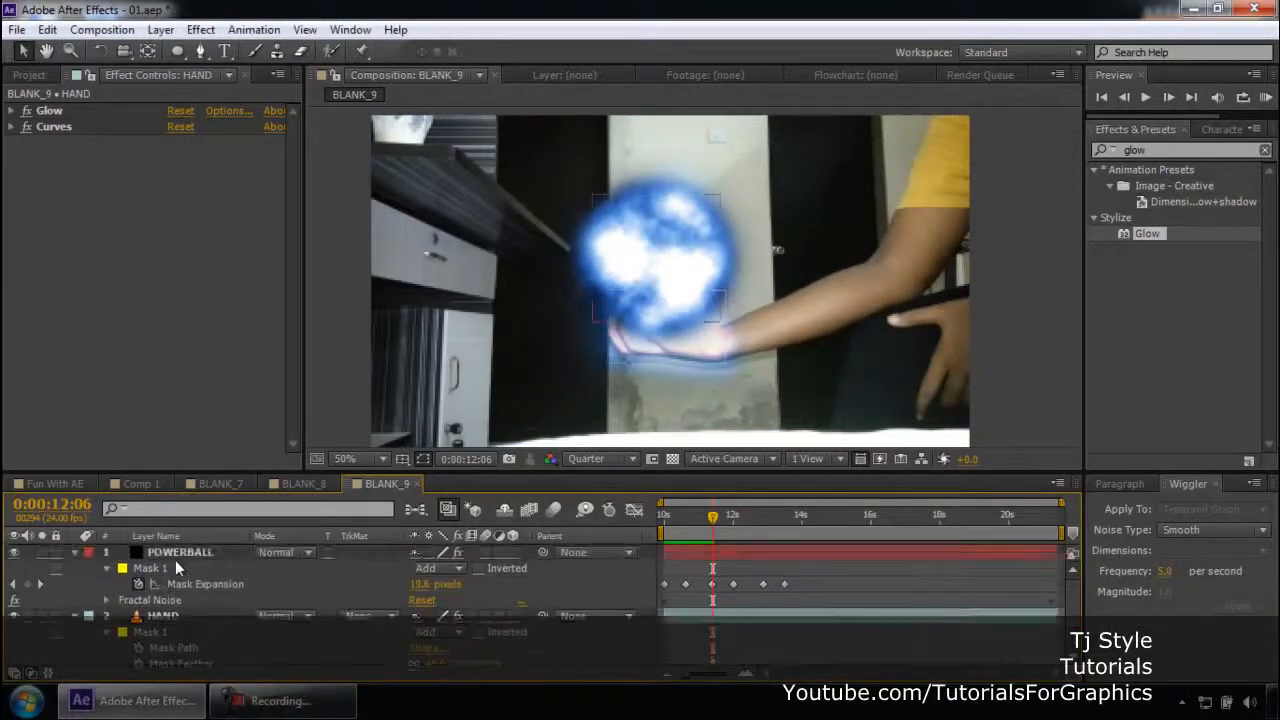
click(224, 585)
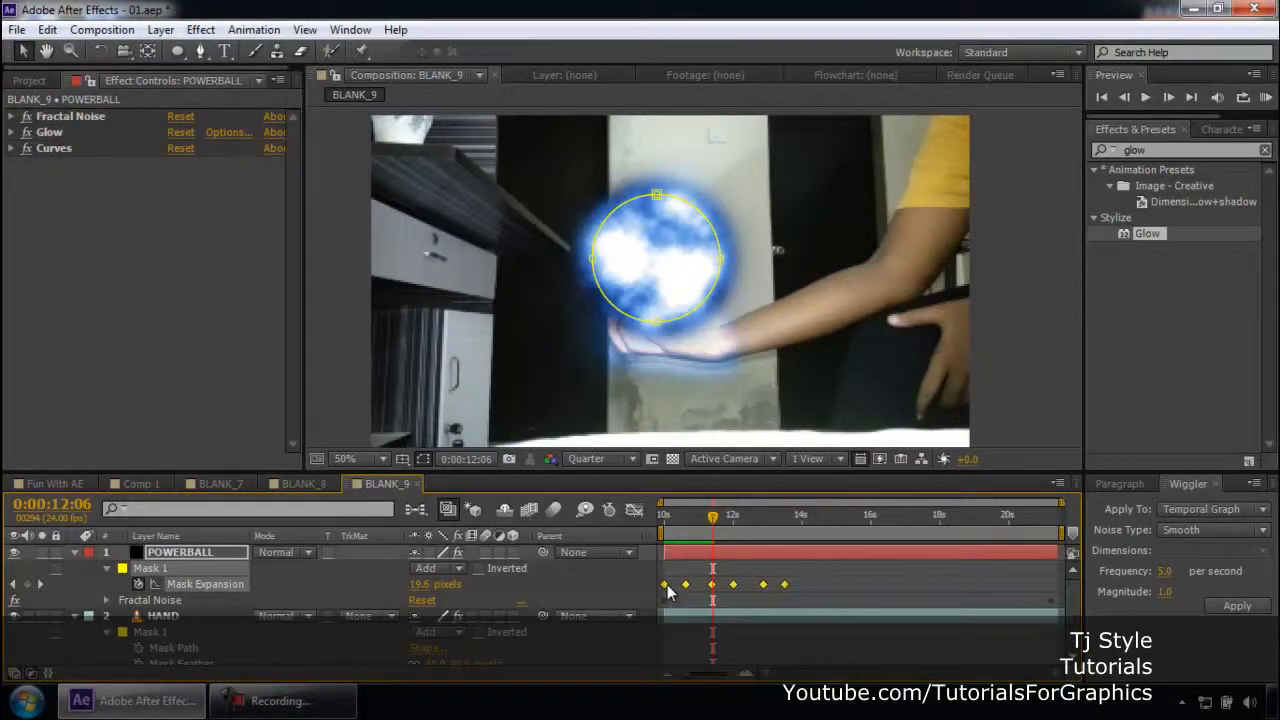
drag(666, 585, 676, 585)
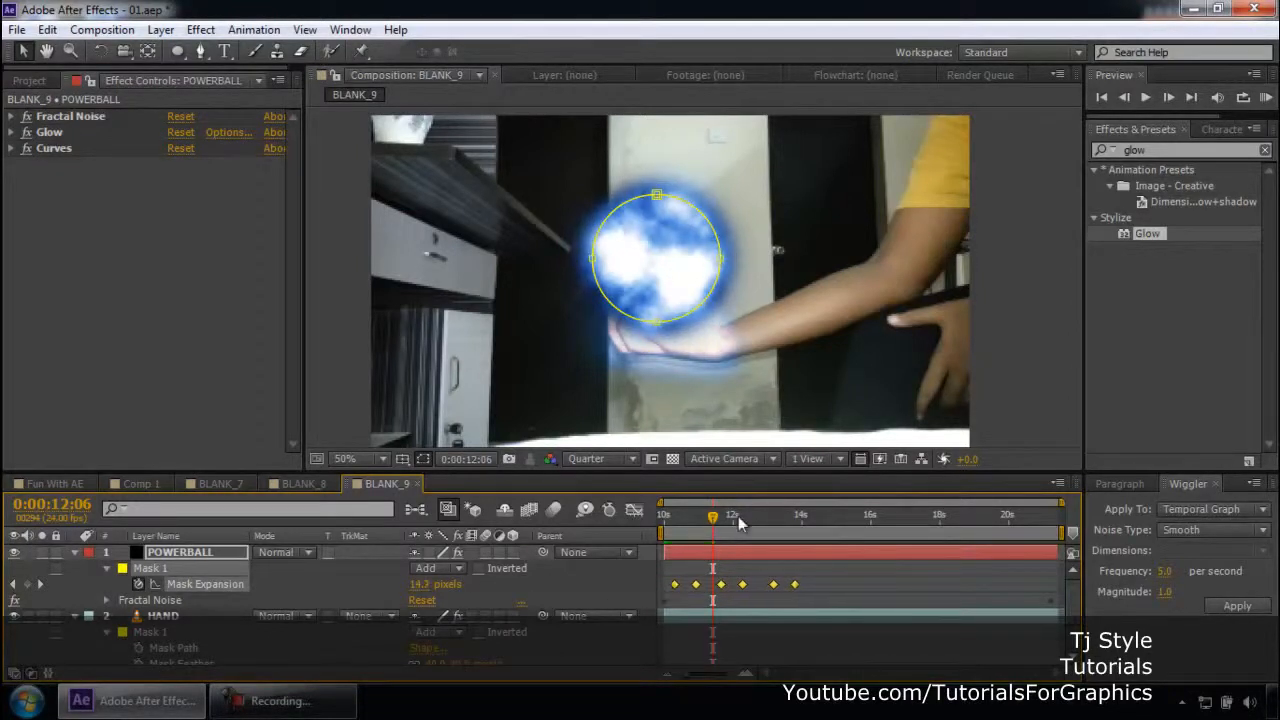
Step: Preview the delayed ball growth from 0:00:10:20
drag(712, 520, 664, 518)
click(329, 297)
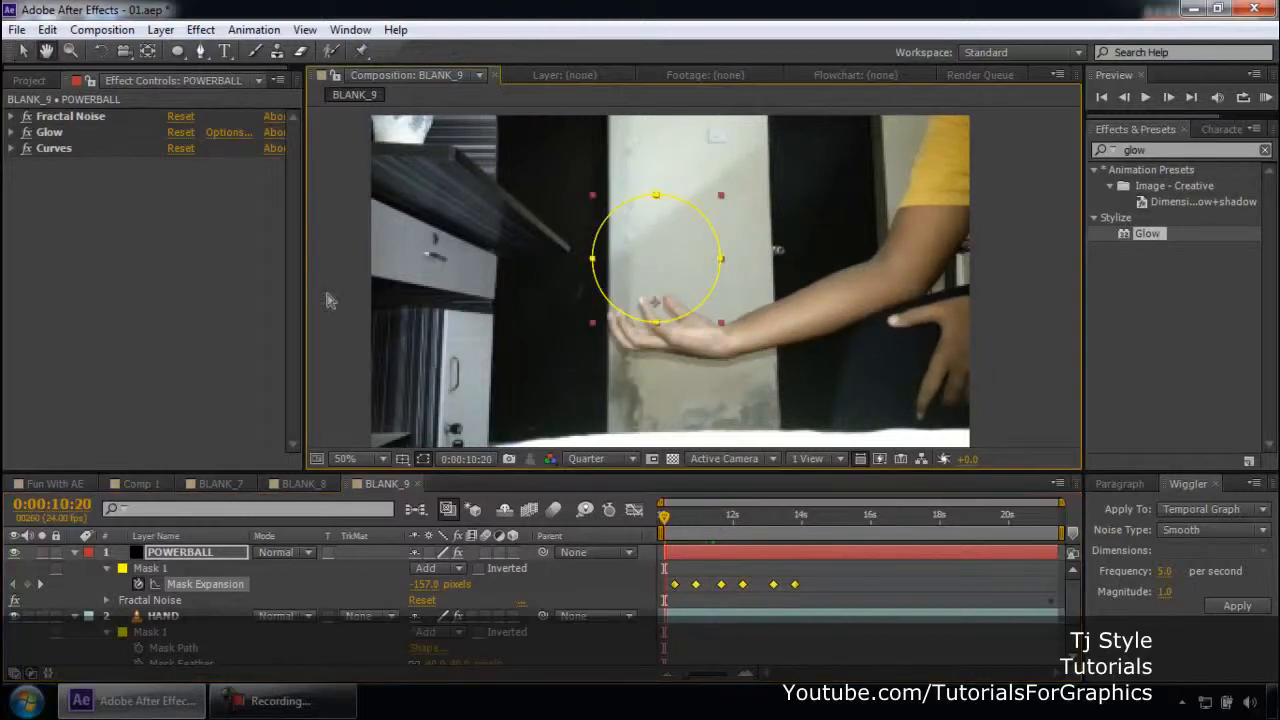
key(space)
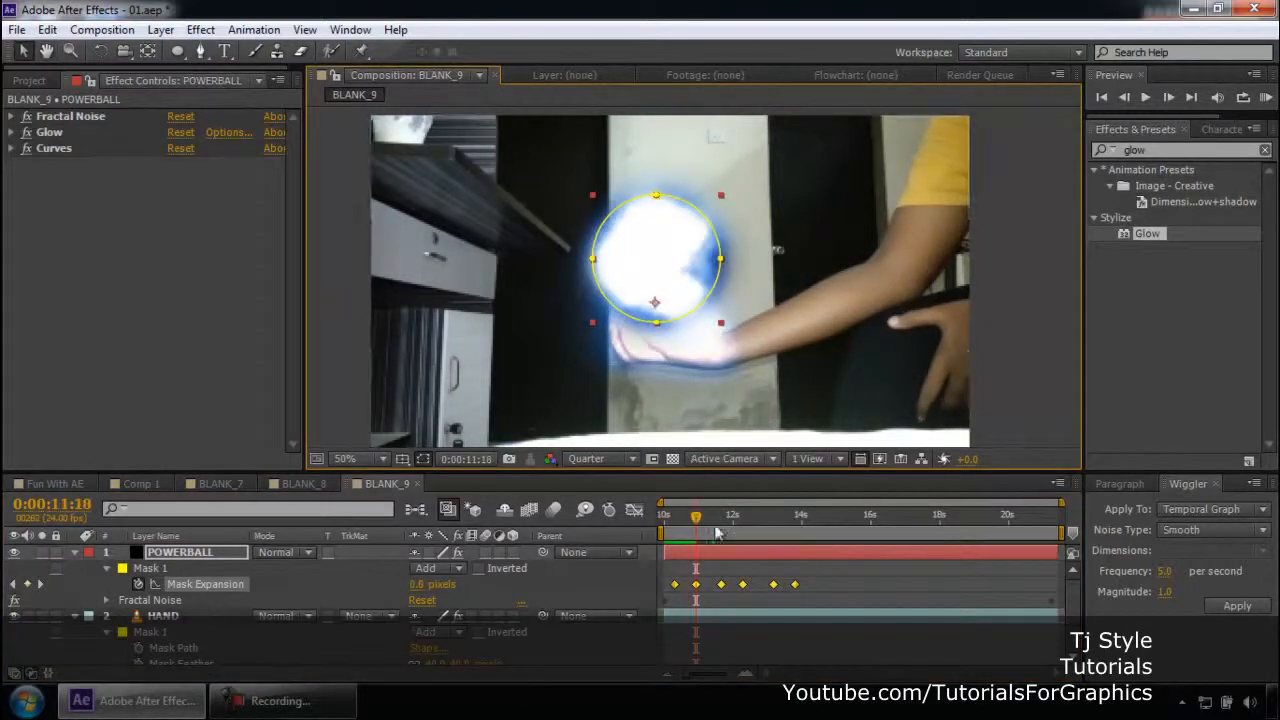
key(space)
key(space)
Step: Shift all POWERBALL Mask Expansion keyframes further so that the first falls at 0:00:11:17, and preview the timing
drag(675, 585, 695, 586)
drag(712, 520, 638, 508)
key(space)
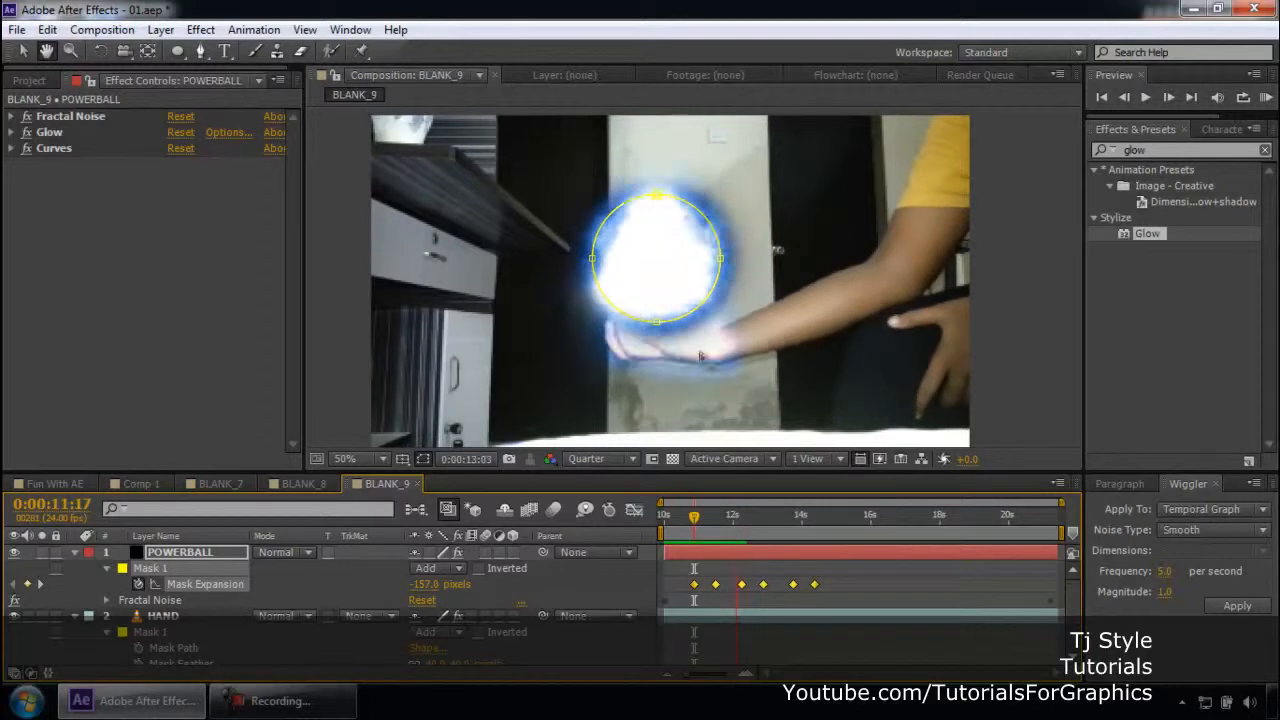
key(space)
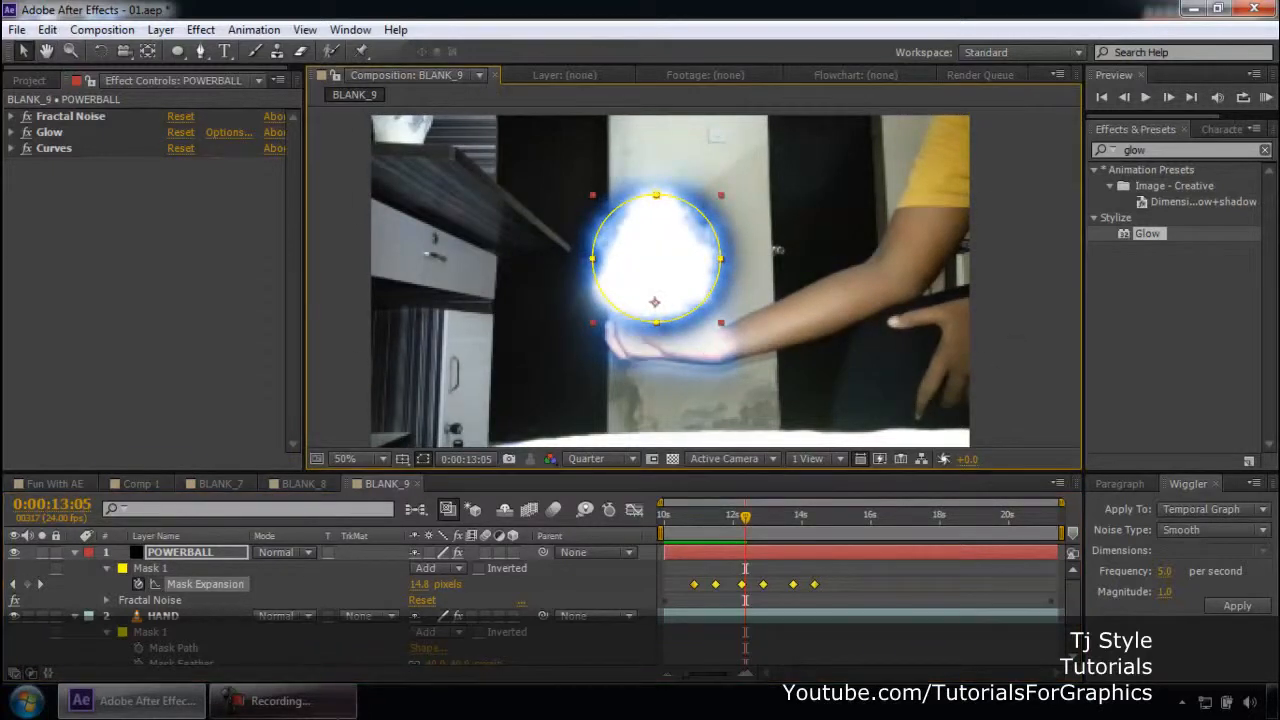
click(300, 705)
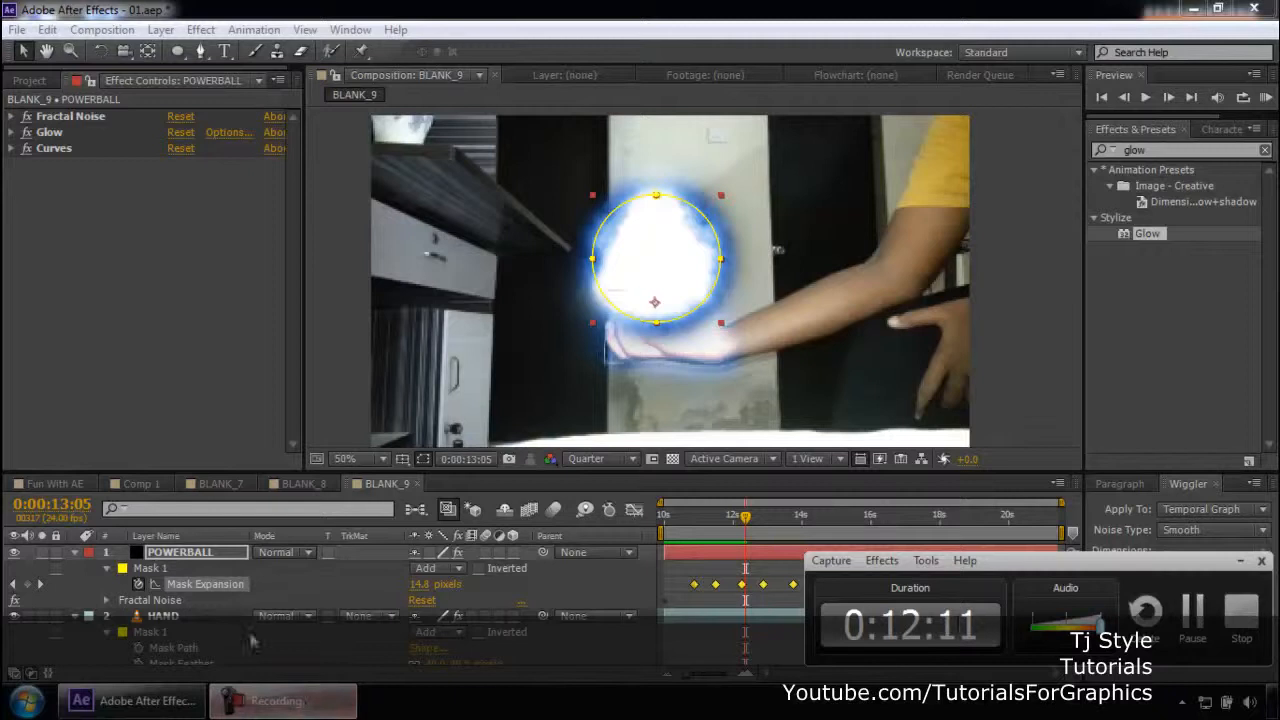
click(308, 705)
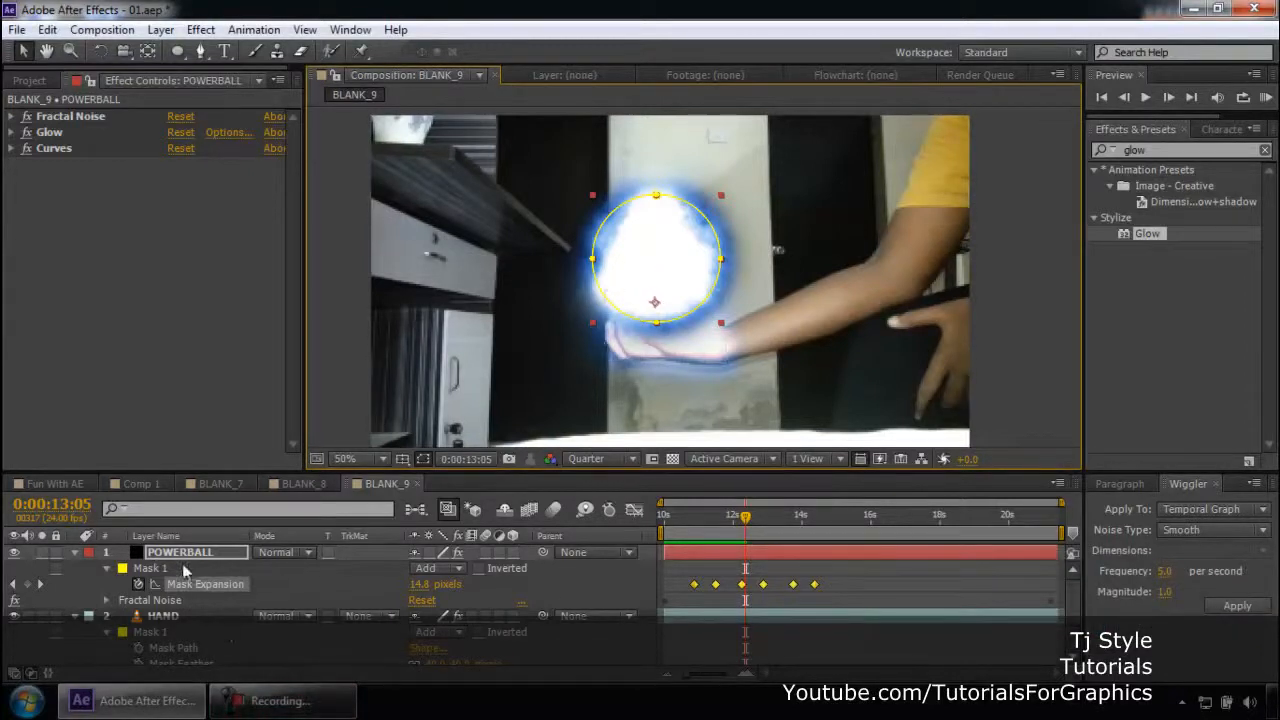
Step: Show only the Position property of POWERBALL and start keyframing it at 0:00:12:10
click(181, 554)
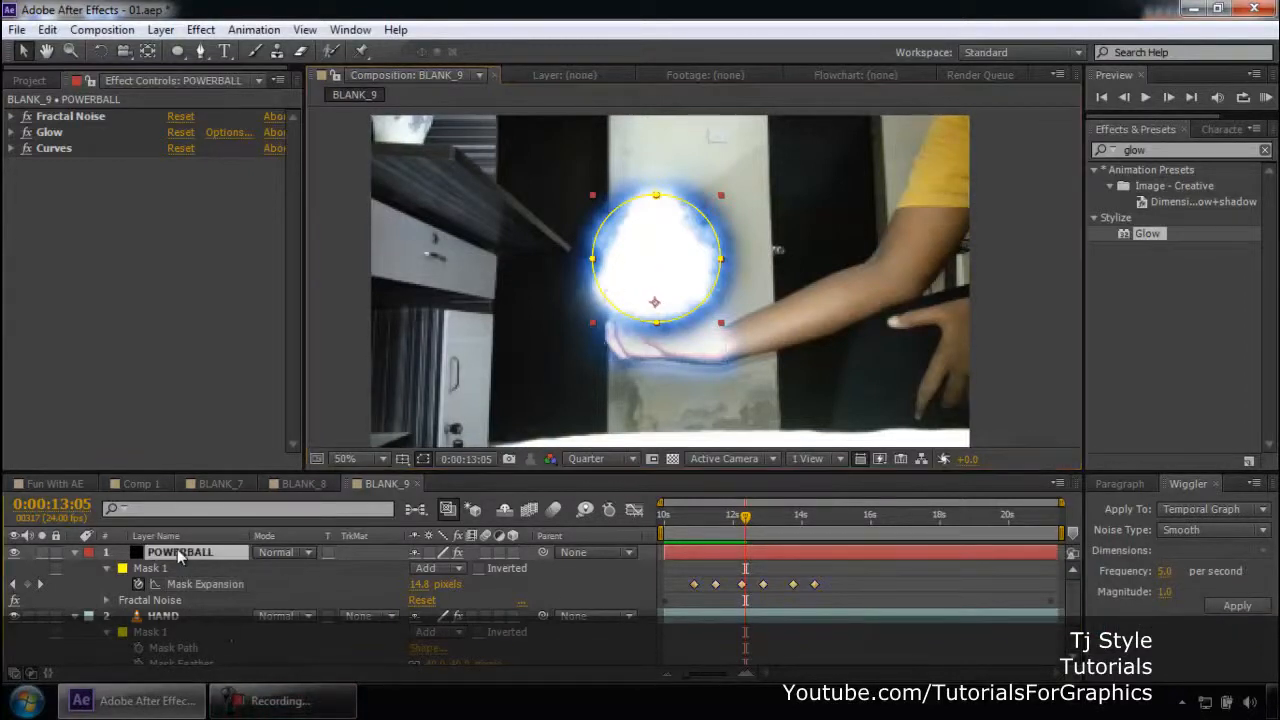
click(76, 616)
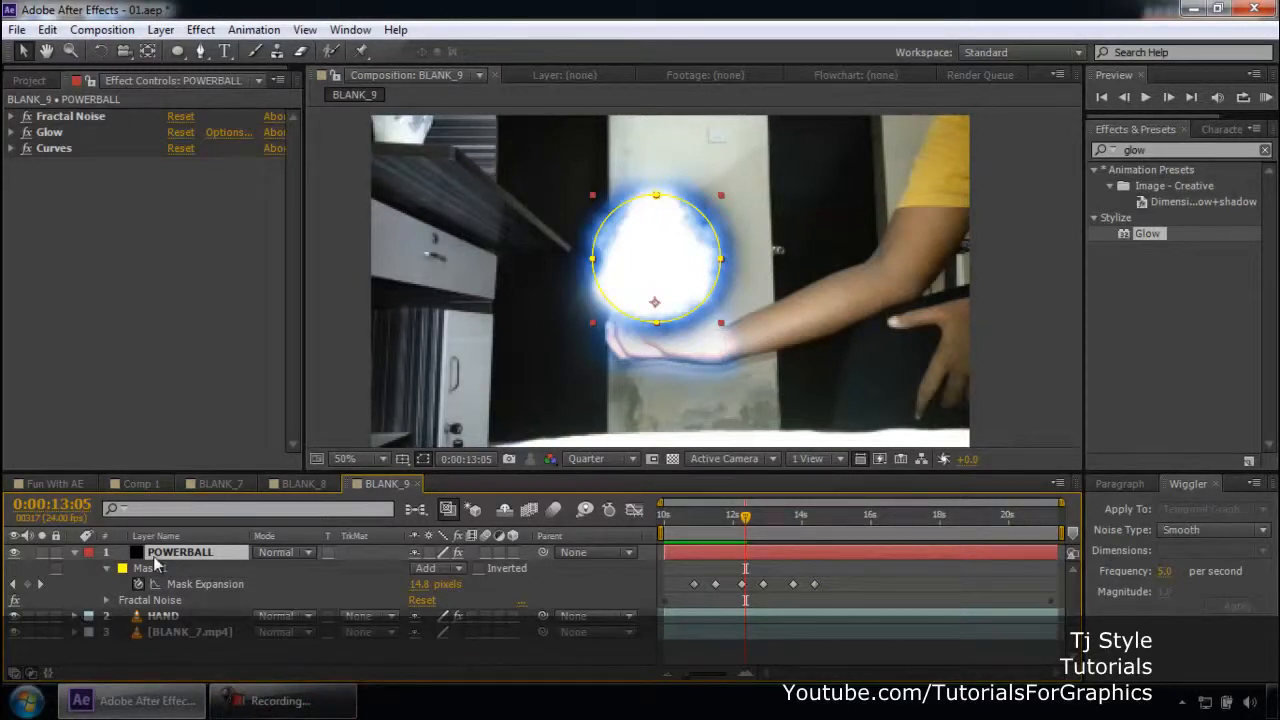
key(p)
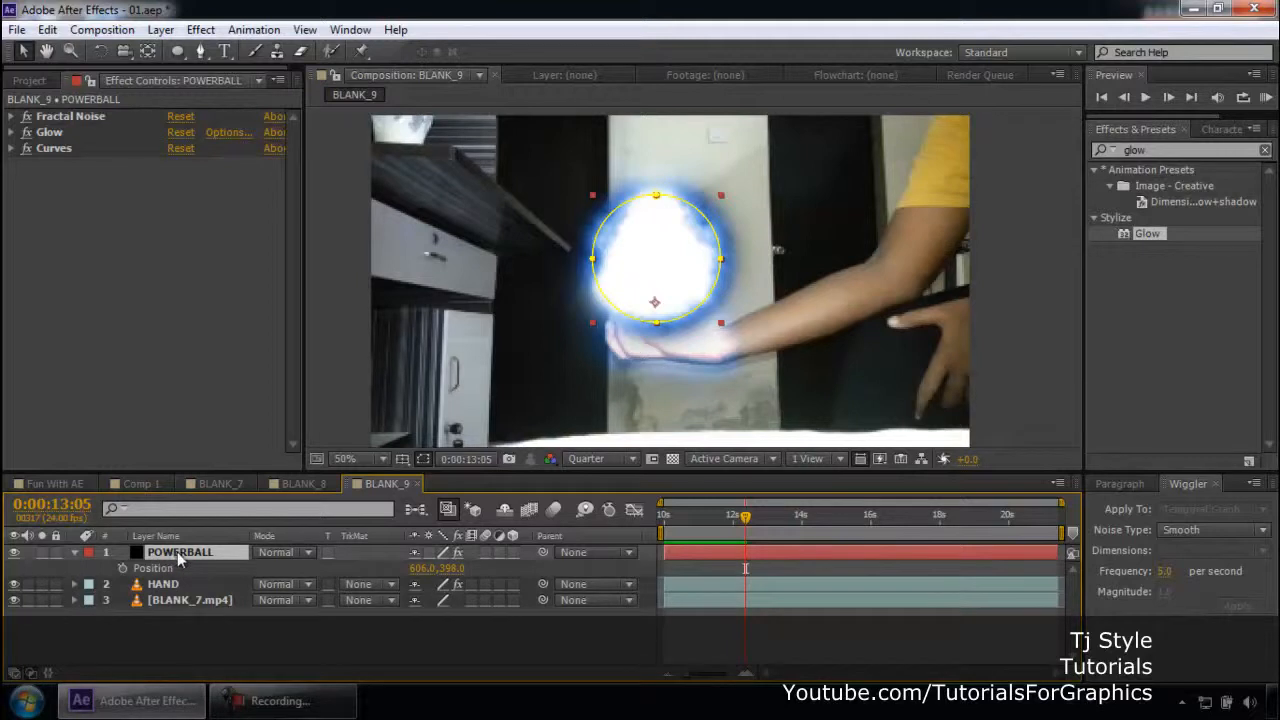
drag(745, 516, 718, 528)
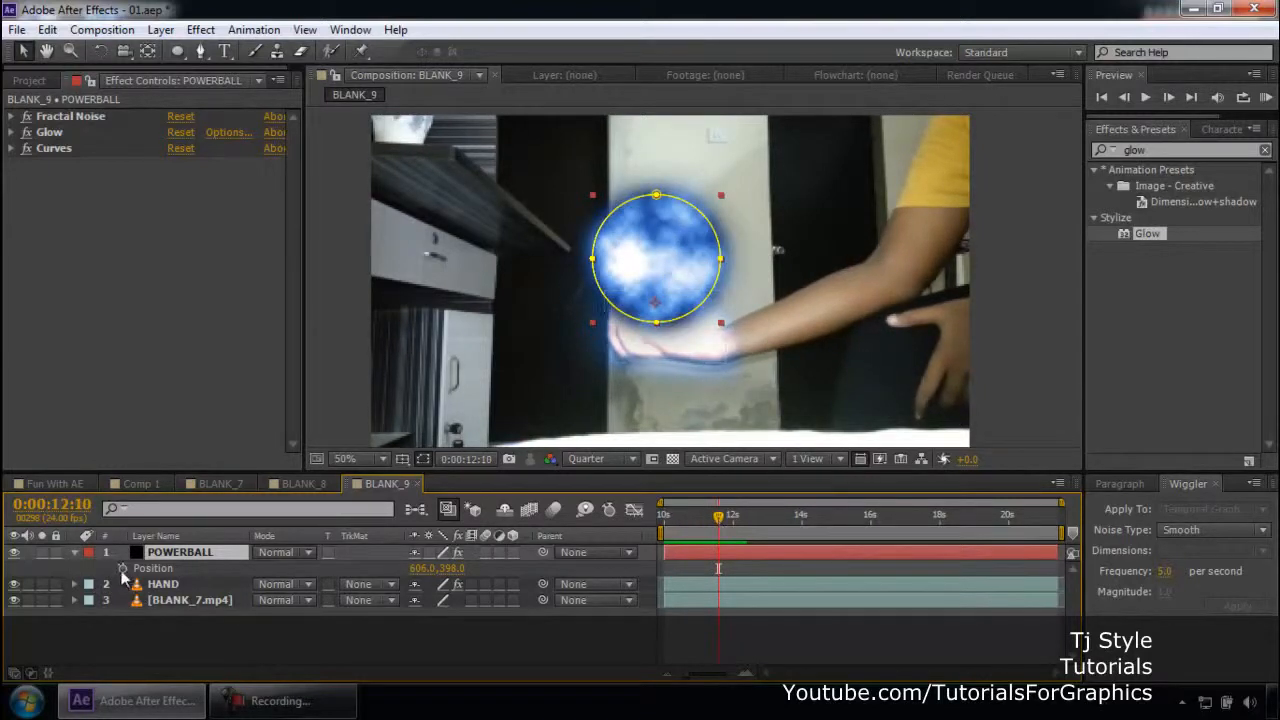
click(122, 568)
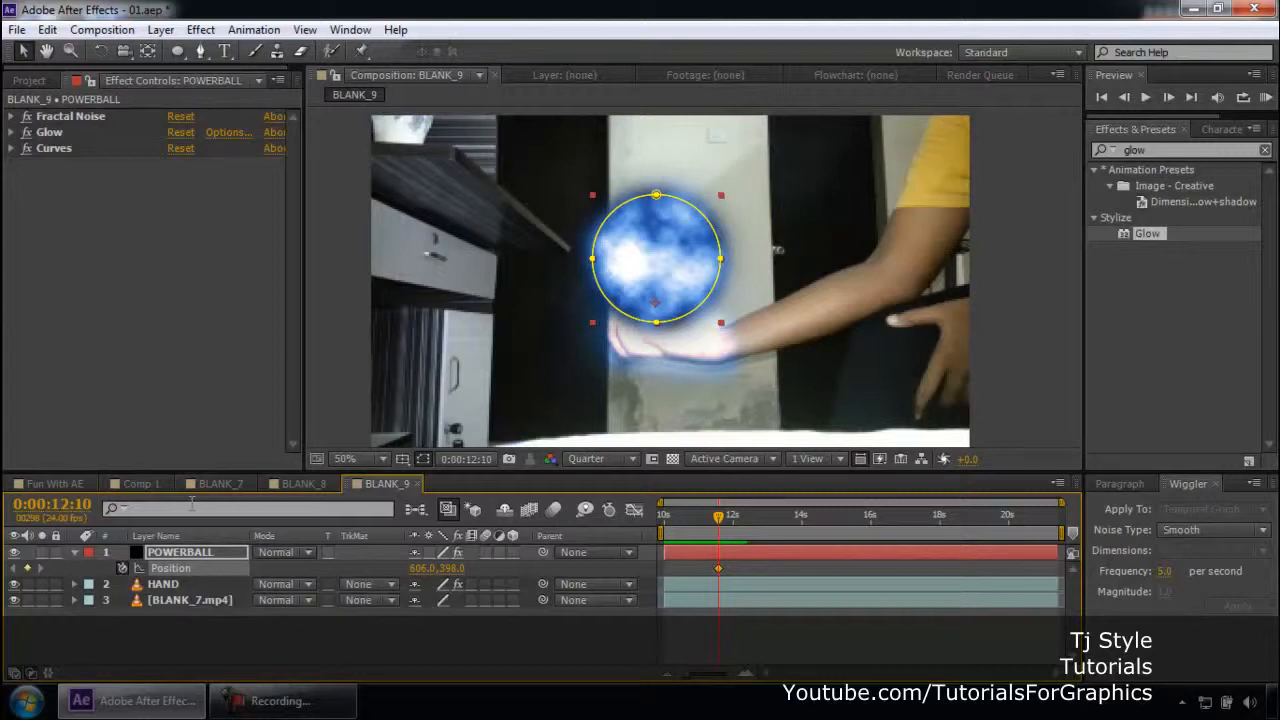
Step: Keyframe small irregular Position shifts of the POWERBALL layer every few frames from 0:00:12:10, reaching about 626, 384 at 0:00:13:08
key(Page_Down)
key(Page_Down)
key(Page_Down)
key(Page_Down)
key(Page_Down)
mouse_move(646, 248)
mouse_down()
mouse_move(667, 233)
mouse_move(657, 250)
mouse_move(670, 249)
mouse_move(654, 242)
mouse_move(666, 253)
mouse_up()
key(Page_Down)
key(Page_Down)
key(Page_Down)
key(Page_Down)
key(Page_Down)
key(Page_Down)
key(Page_Down)
key(Page_Down)
key(Page_Down)
key(Page_Down)
key(Page_Down)
key(Page_Down)
key(Page_Down)
key(Page_Down)
key(Page_Down)
key(Page_Down)
key(Page_Down)
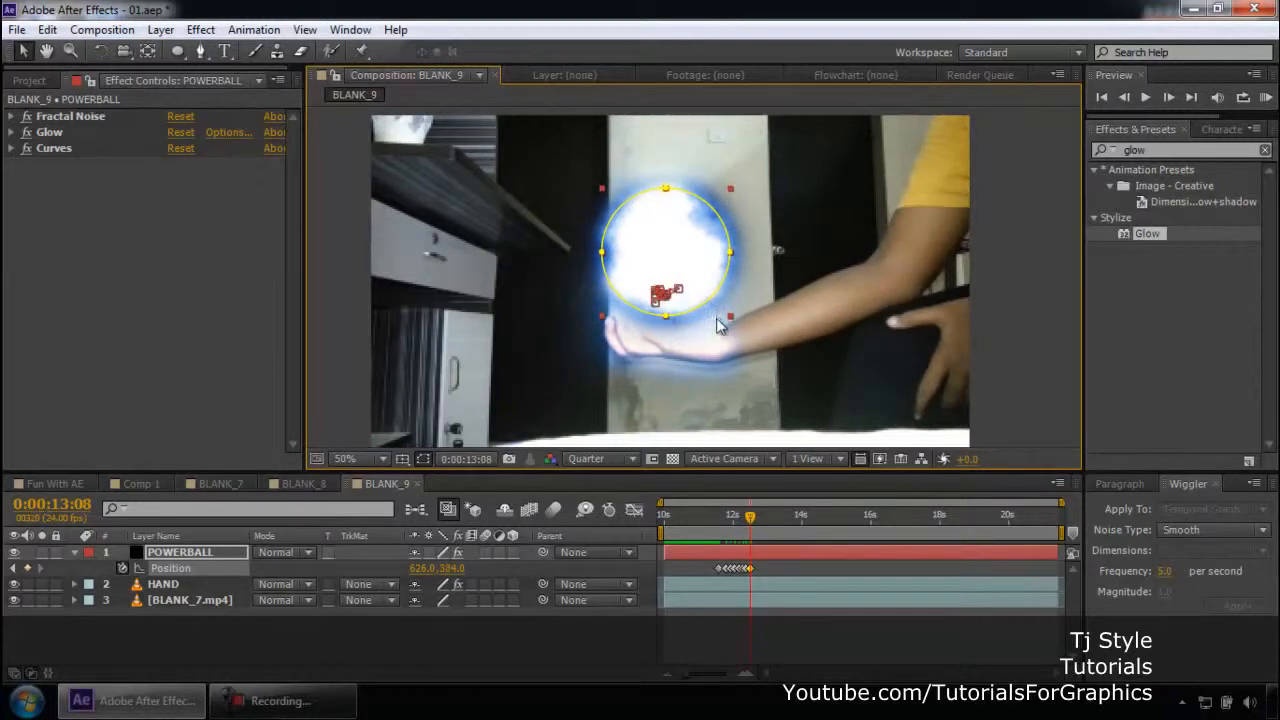
Step: Add further POWERBALL Position keyframes up to 0:00:13:20, moving the ball to about 646, 384 and back to 610, 382
key(Page_Down)
key(Page_Down)
key(Page_Down)
key(Page_Down)
key(Page_Down)
key(Page_Down)
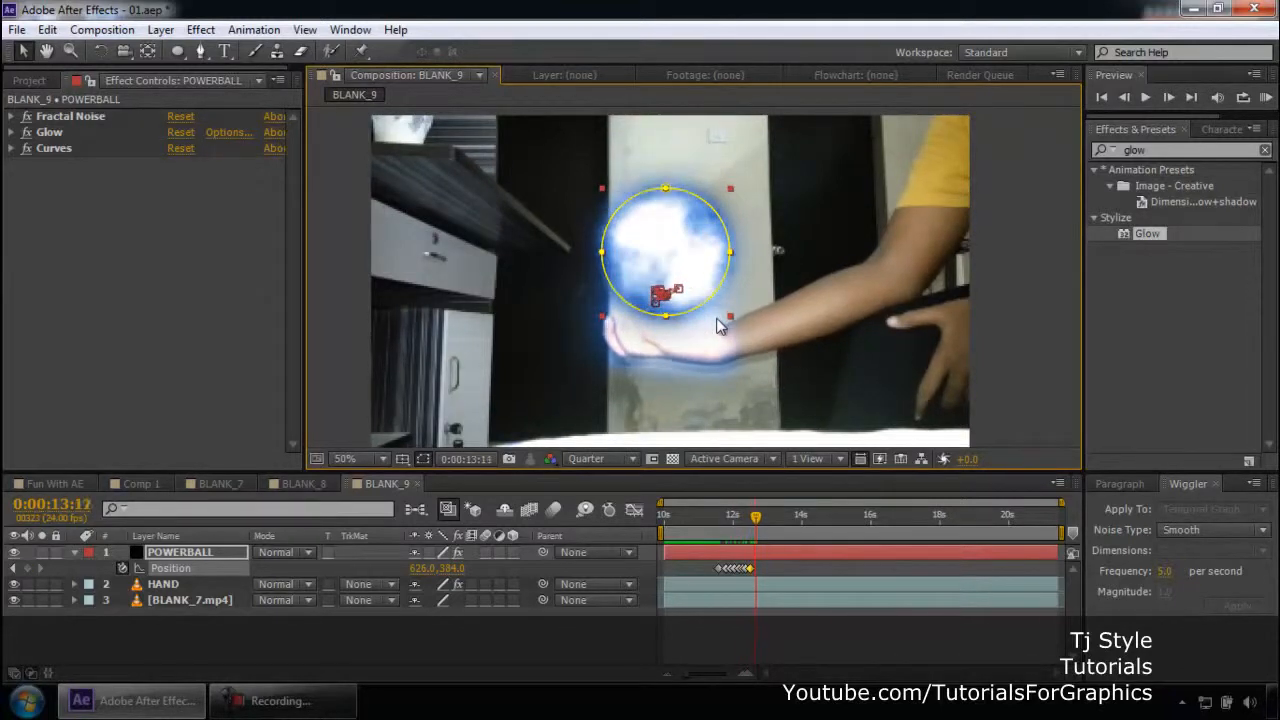
key(Page_Down)
key(Page_Down)
key(Page_Down)
key(Page_Down)
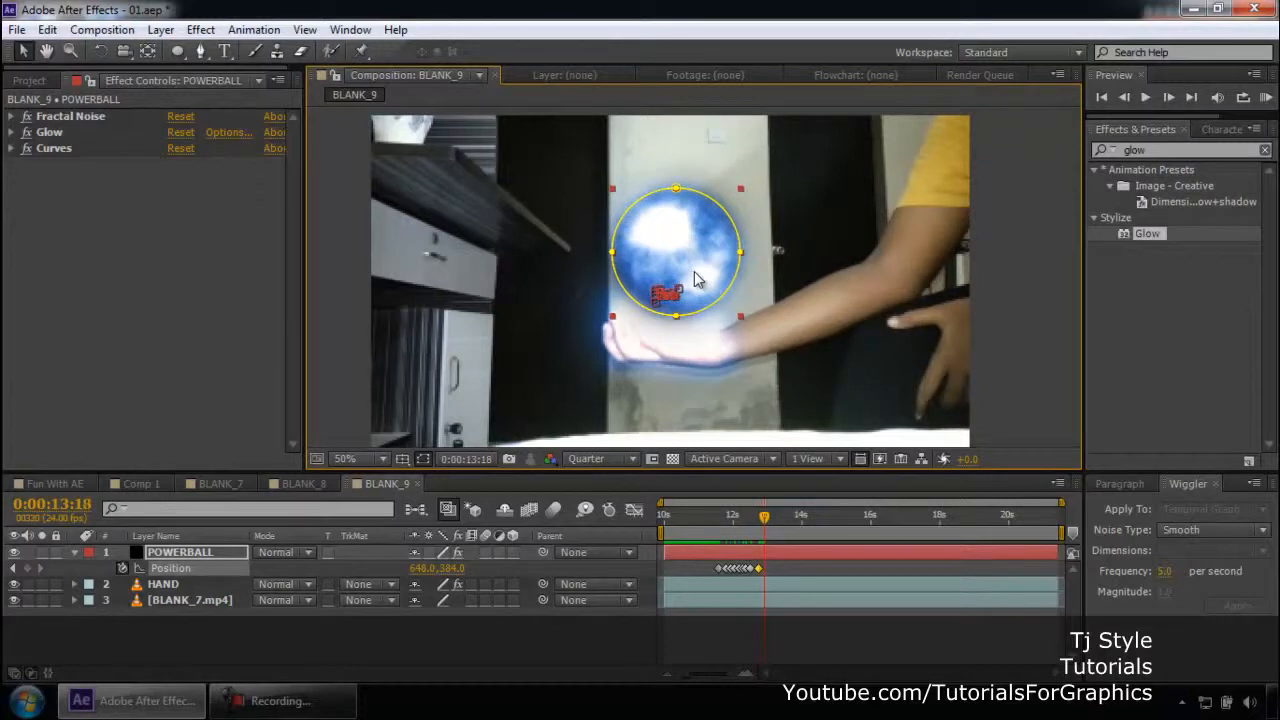
key(Page_Down)
key(Page_Down)
key(Page_Down)
key(Page_Down)
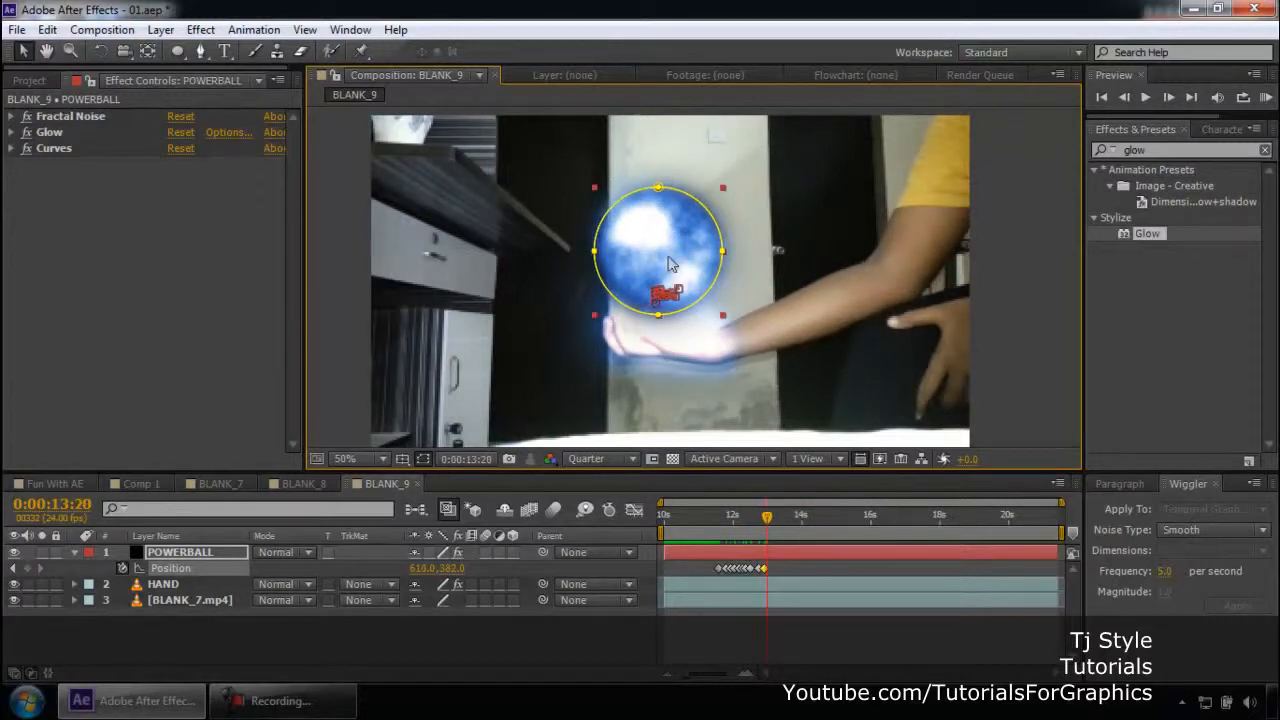
Step: Continue the jittering ball motion with wider-spaced POWERBALL Position keyframes up to 0:00:14:10
key(Page_Down)
key(Page_Down)
key(Page_Down)
key(Page_Down)
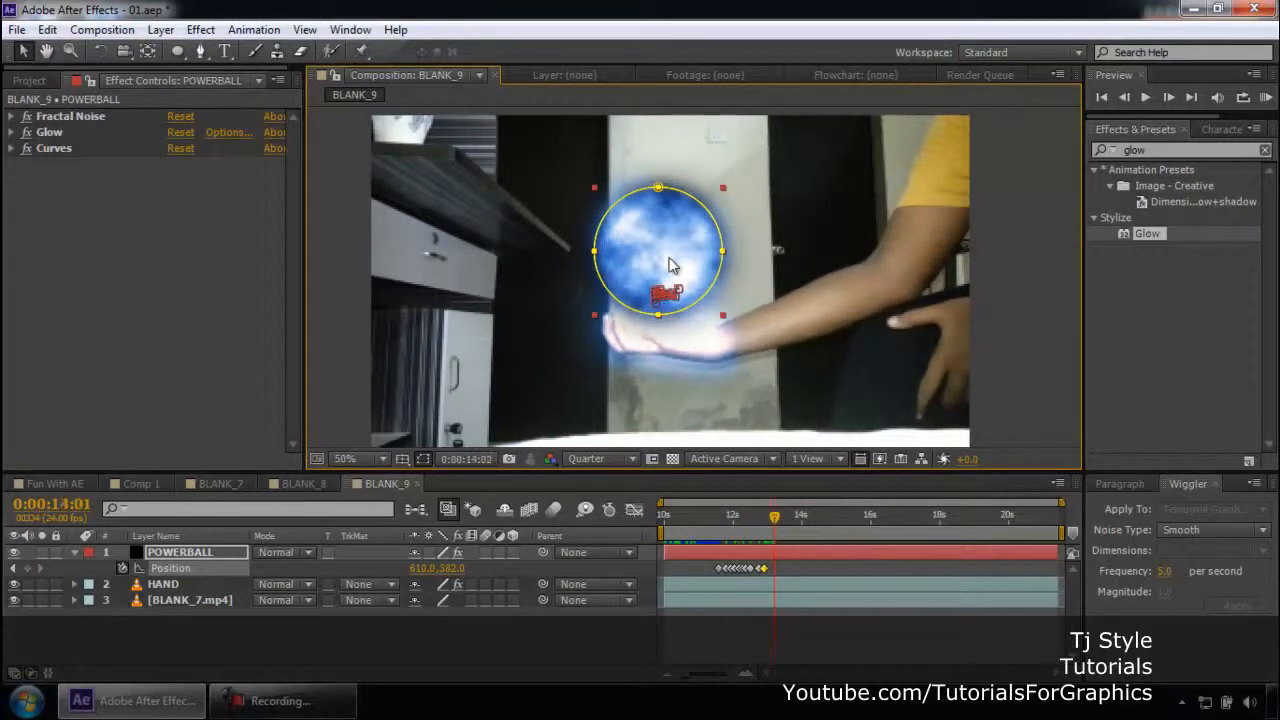
key(Page_Down)
key(Page_Down)
key(Page_Down)
key(Page_Down)
key(Page_Down)
key(Page_Down)
key(Page_Down)
key(Page_Down)
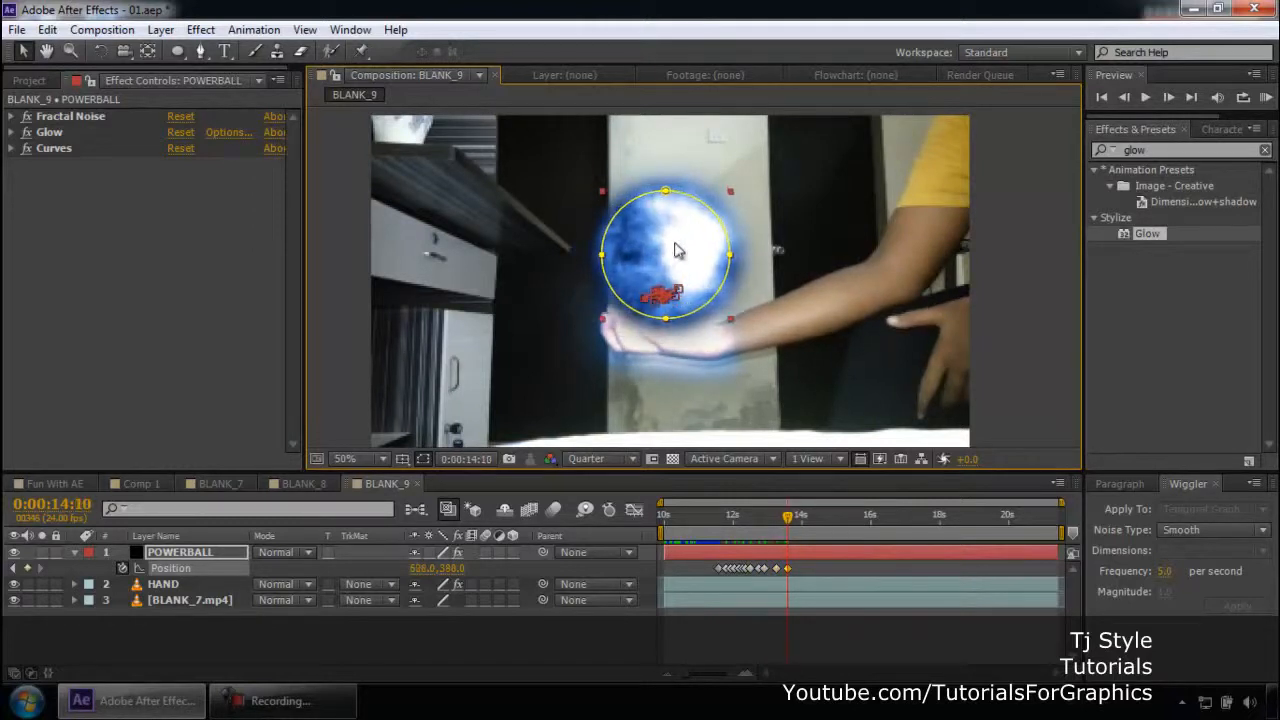
Step: Nudge POWERBALL at intervals of several frames up to 0:00:15:01, ending at a Position of about 636, 380
key(Page_Down)
key(Page_Down)
key(Page_Down)
key(Page_Down)
key(Page_Down)
key(Page_Down)
drag(676, 250, 666, 251)
key(Page_Down)
key(Page_Down)
key(Page_Down)
key(Page_Down)
key(Page_Down)
key(Page_Down)
drag(670, 240, 680, 239)
key(Page_Down)
key(Page_Down)
key(Page_Down)
click(304, 702)
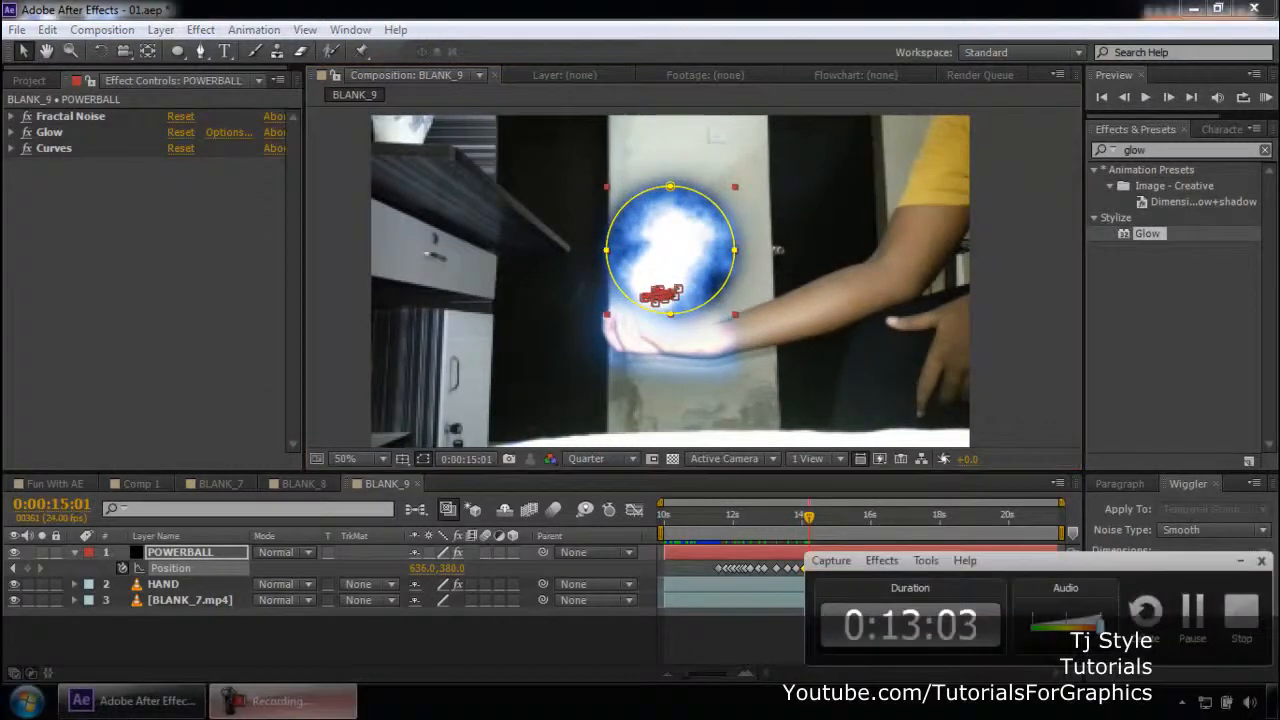
click(1192, 612)
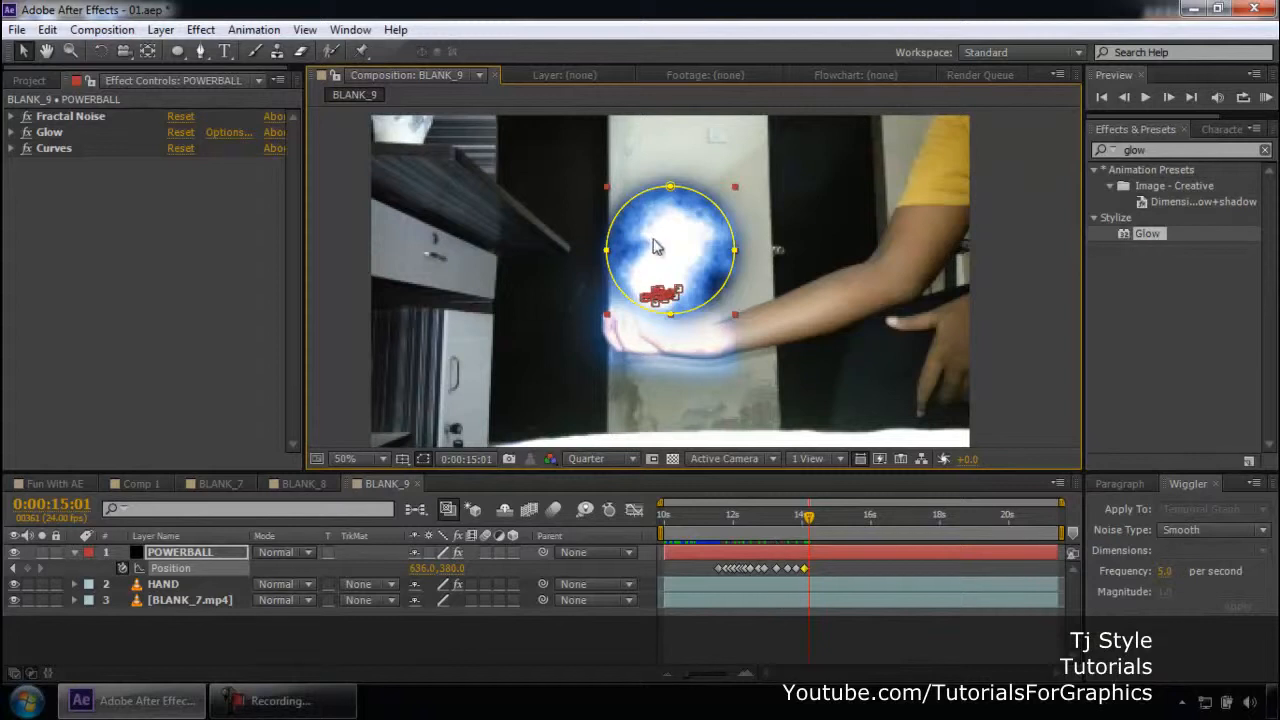
Step: Extend the POWERBALL Position jitter from 0:00:15:01 to 0:00:16:08 with small shifts every few frames
key(Page_Down)
key(Page_Down)
key(Page_Down)
key(Page_Down)
mouse_move(670, 241)
mouse_down()
mouse_move(662, 232)
mouse_move(684, 233)
mouse_move(669, 261)
mouse_move(681, 268)
mouse_move(674, 249)
mouse_up()
key(Page_Down)
key(Page_Down)
key(Page_Down)
key(Page_Down)
key(Page_Down)
key(Page_Down)
key(Page_Down)
key(Page_Down)
key(Page_Down)
key(Page_Down)
key(Page_Down)
key(Page_Down)
key(Page_Down)
key(Page_Down)
key(Page_Down)
key(Page_Down)
key(Page_Down)
key(Page_Down)
key(Page_Down)
key(Page_Down)
key(Page_Down)
key(Page_Down)
key(Page_Down)
key(Page_Down)
key(Page_Down)
key(Page_Down)
key(Page_Down)
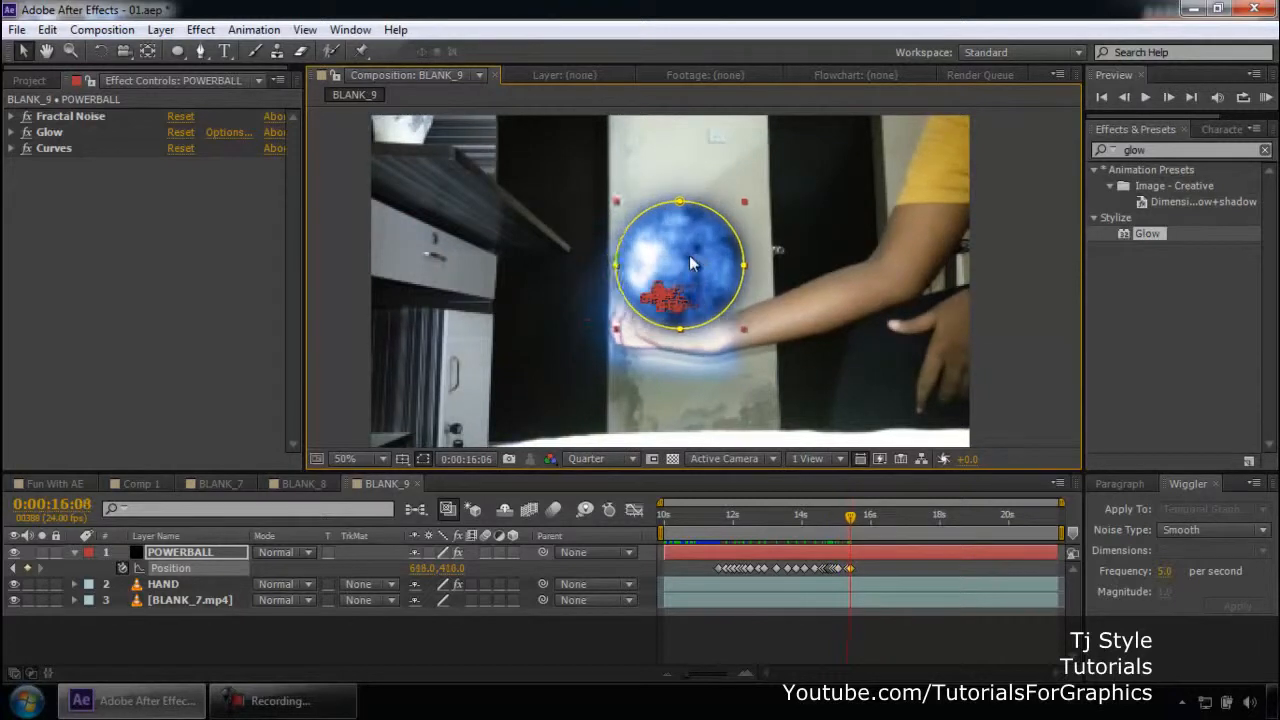
Step: Shift POWERBALL back to about 610, 400 with a last closely spaced Position keyframe just before 0:00:16:12
drag(678, 262, 652, 260)
key(Page_Down)
key(Page_Down)
key(Page_Down)
key(Page_Down)
key(Page_Down)
key(Page_Down)
key(Page_Down)
key(Page_Down)
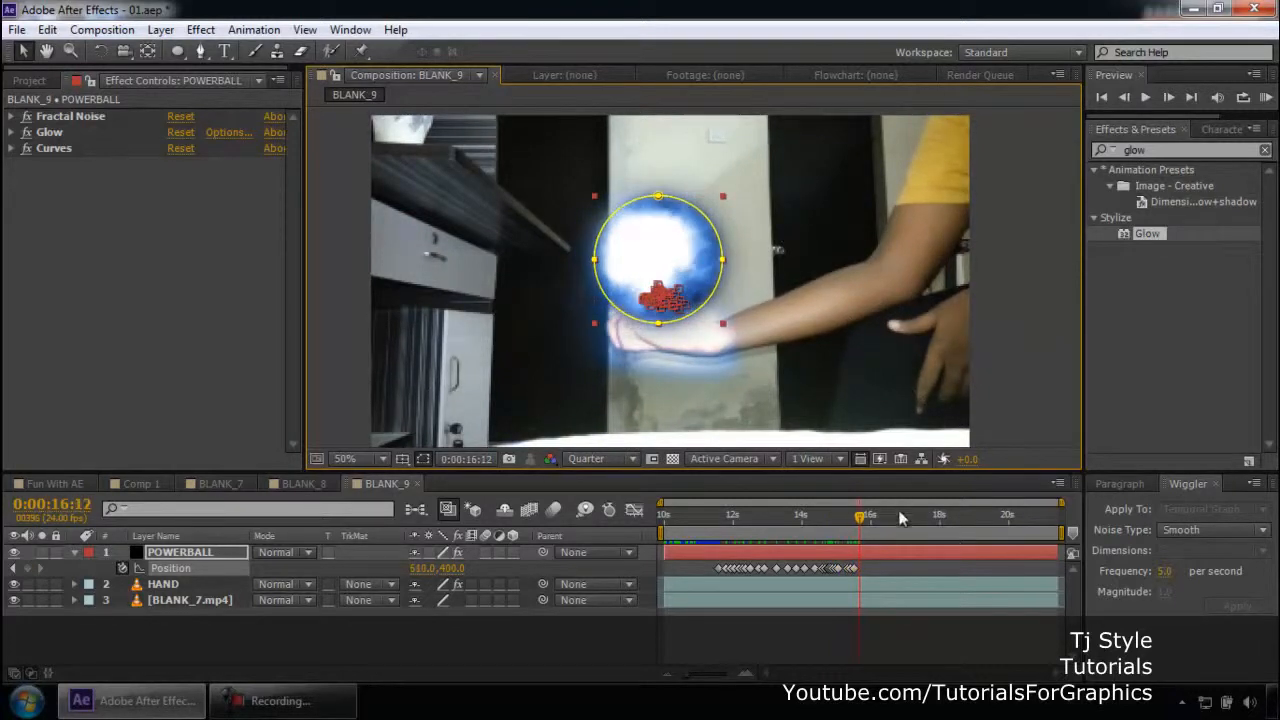
Step: Keyframe POWERBALL's Position at 622, 384 at 0:00:20:05 and apply the Wiggler to all Position keyframes with frequency 5.0 and magnitude 1.0
click(983, 518)
drag(699, 291, 705, 283)
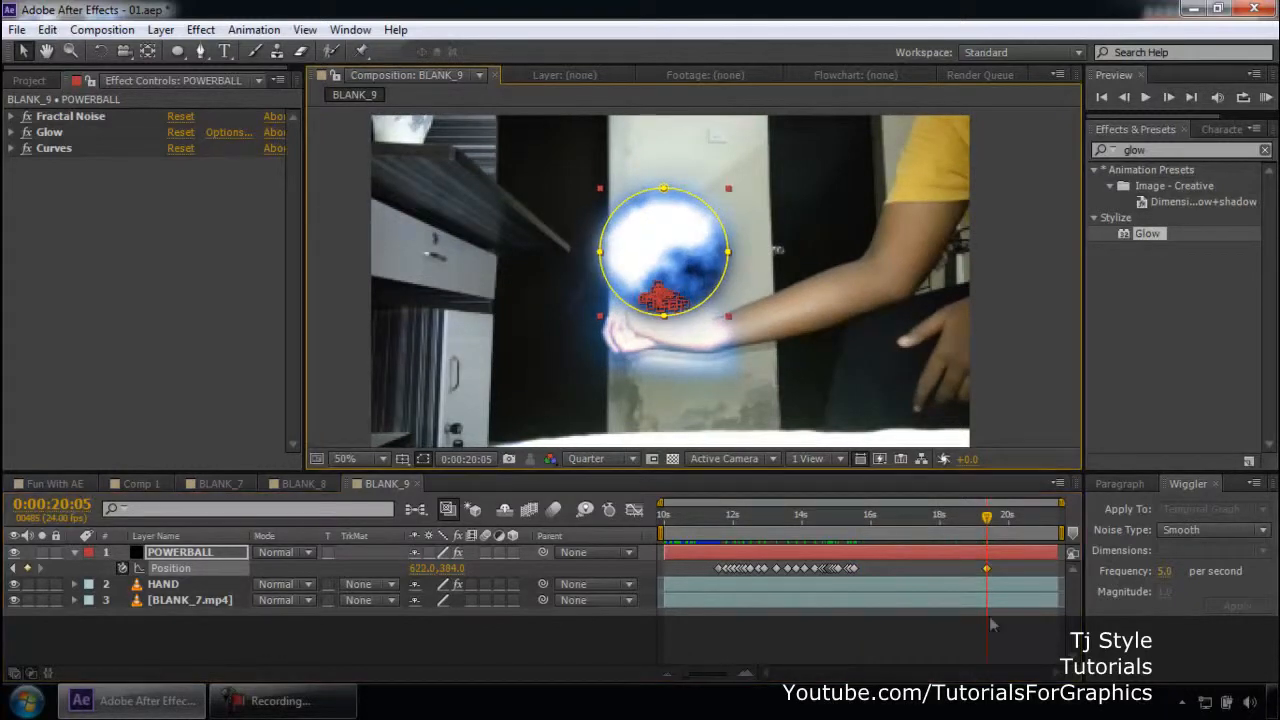
click(155, 568)
click(1237, 605)
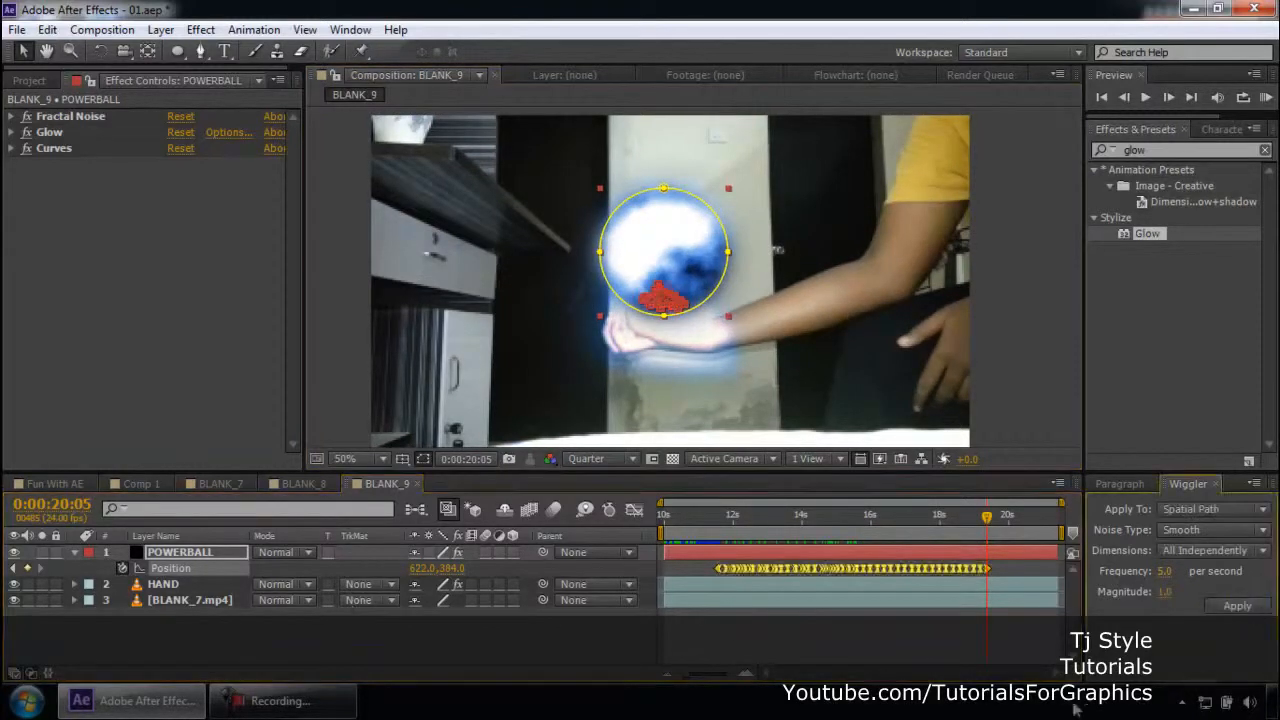
Step: Preview the wiggling ball motion from 0:00:12:14
drag(985, 519, 727, 516)
click(1020, 361)
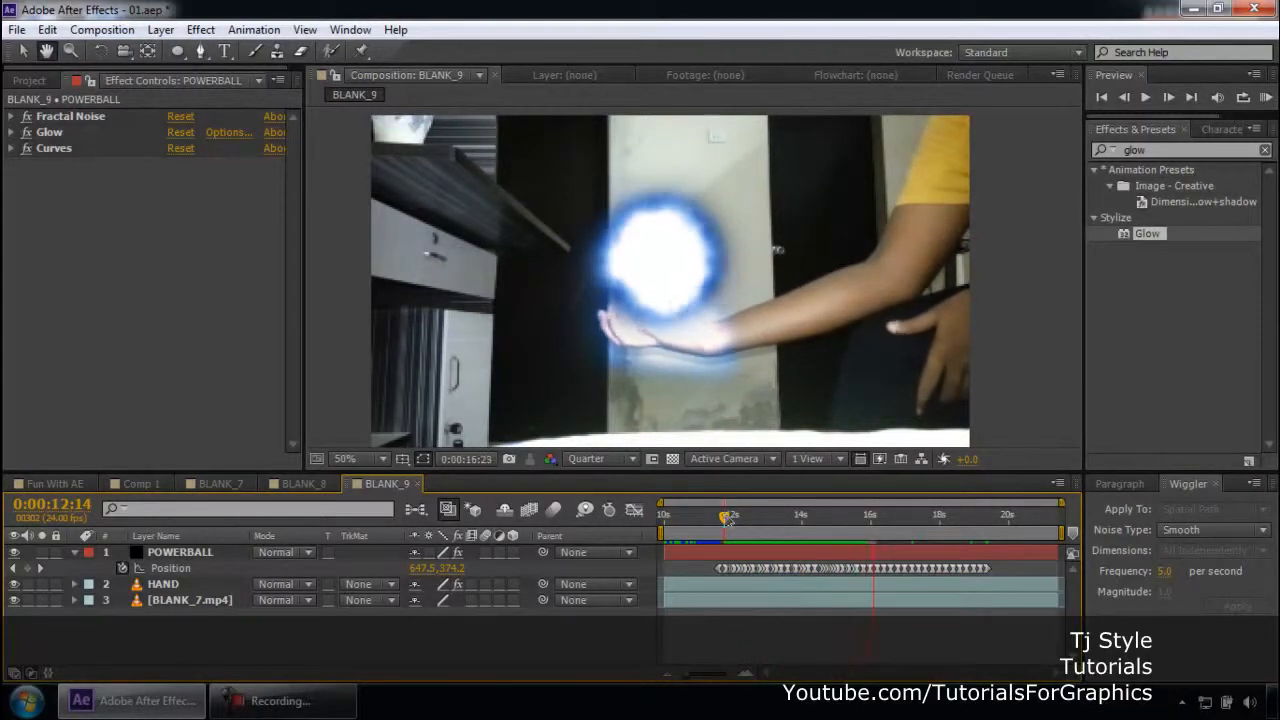
click(328, 697)
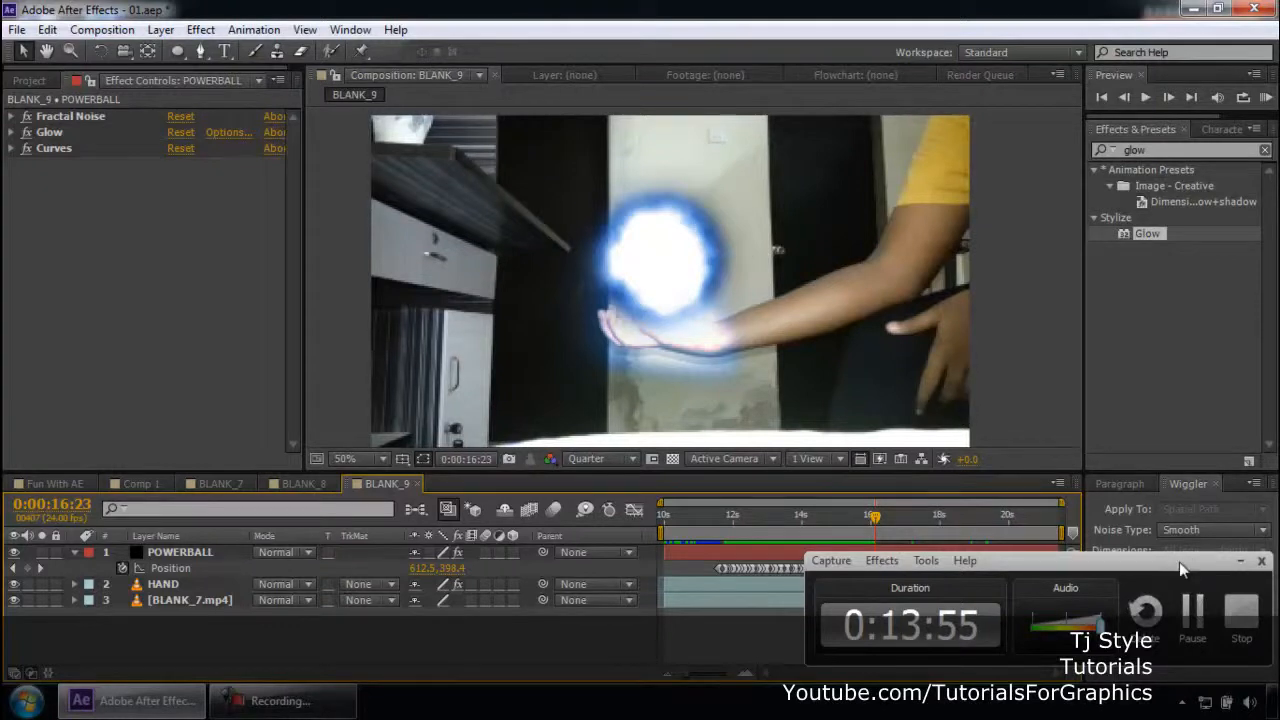
click(1238, 563)
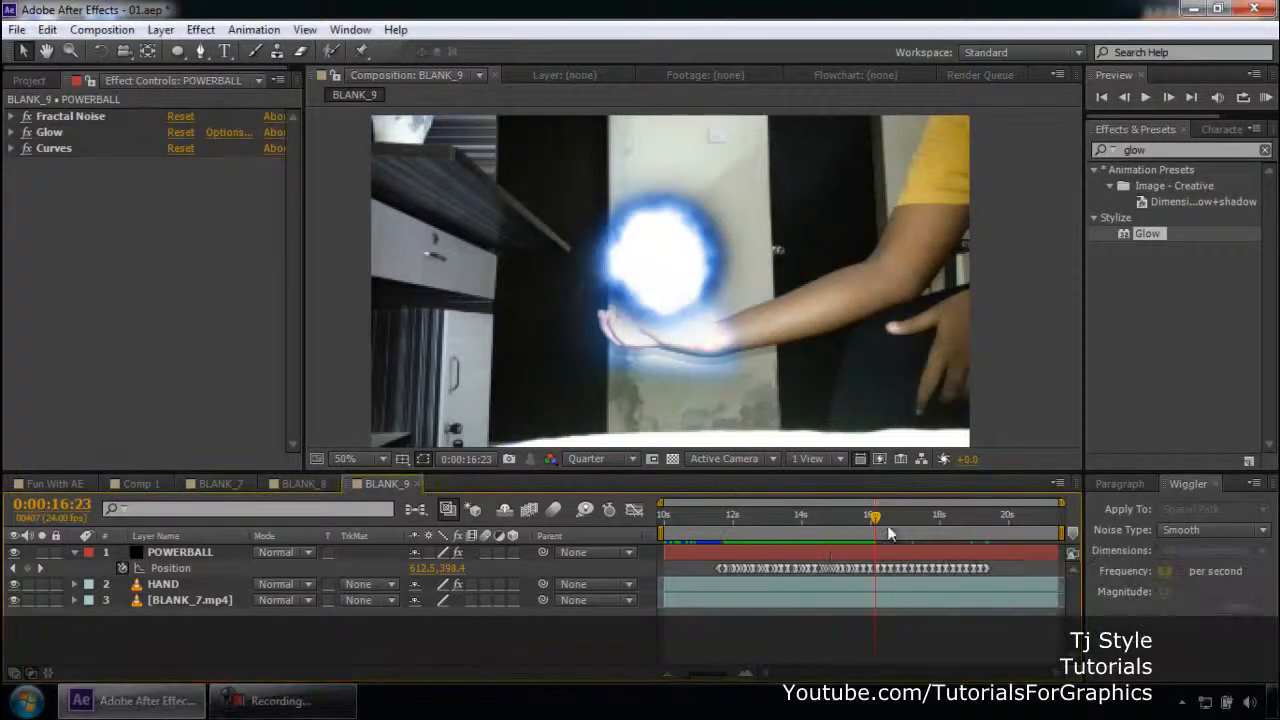
Step: Hide POWERBALL to check the closing hand around 0:00:20:19, and show the layer again
drag(913, 516, 1000, 527)
click(14, 553)
drag(998, 520, 1007, 521)
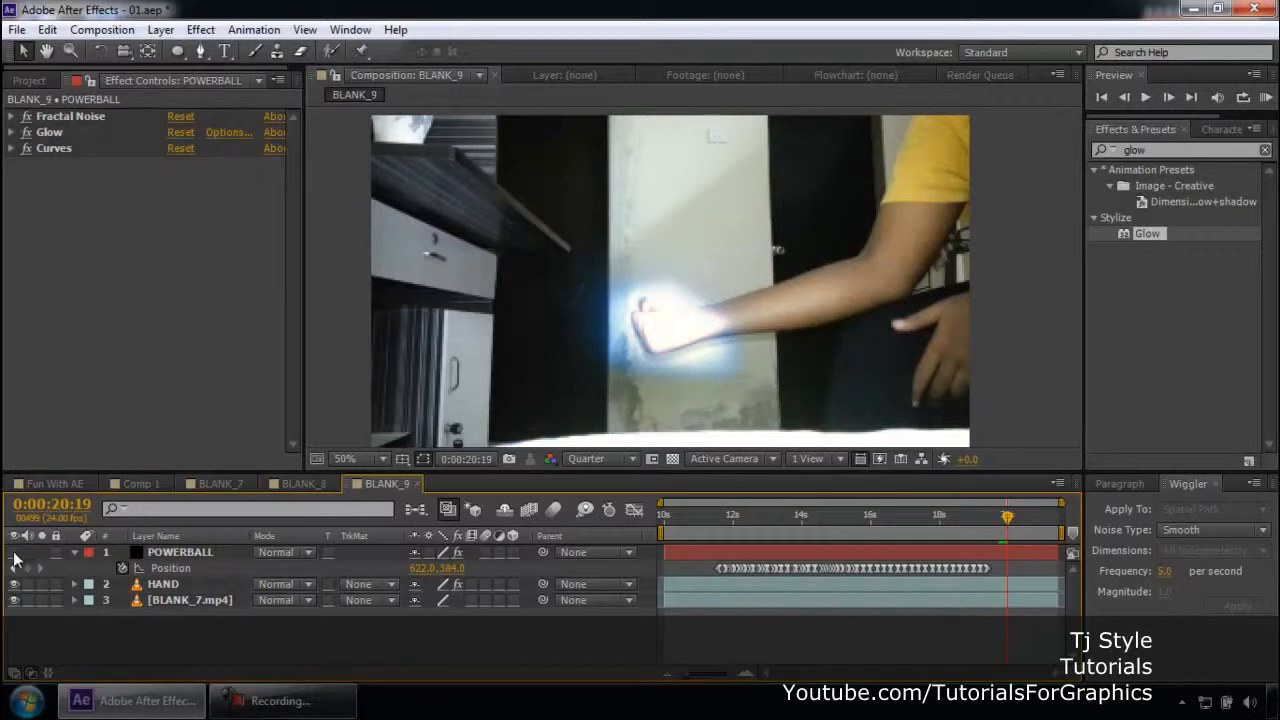
click(160, 536)
click(196, 547)
click(193, 537)
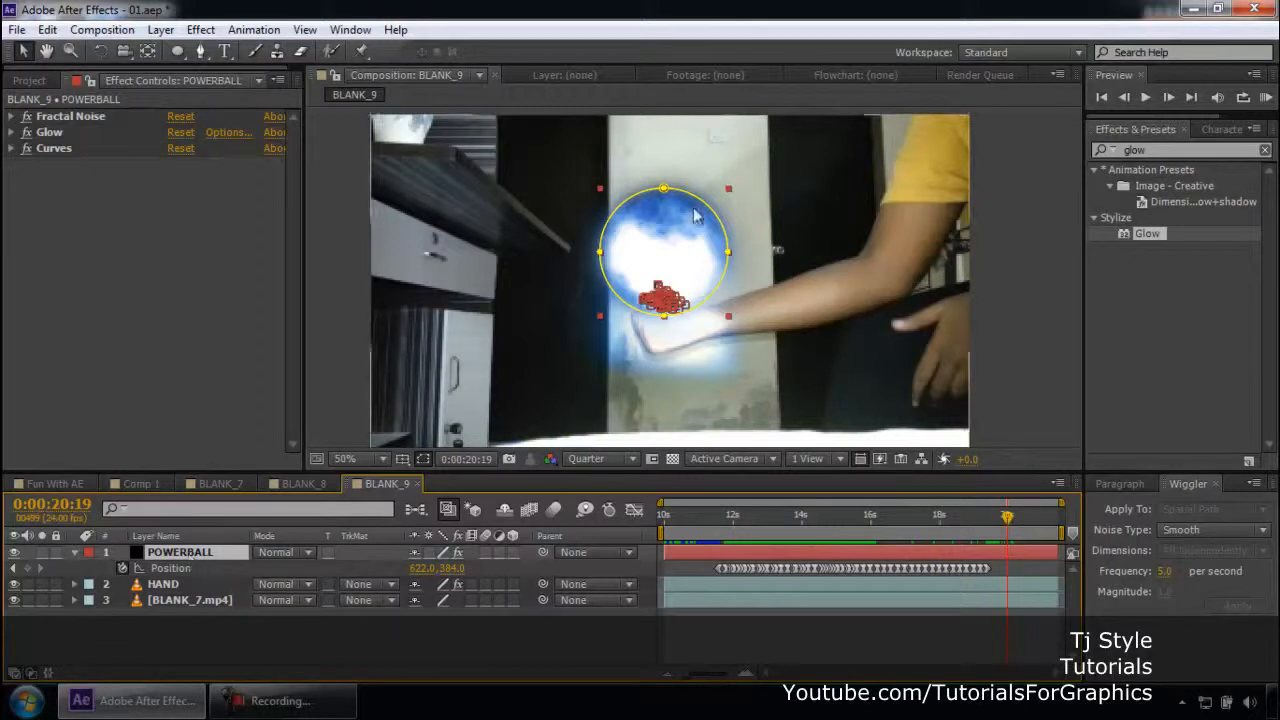
Step: Reveal POWERBALL's mask properties and add a Mask Expansion keyframe at 0:00:20:12 with the current value
key(m)
key(m)
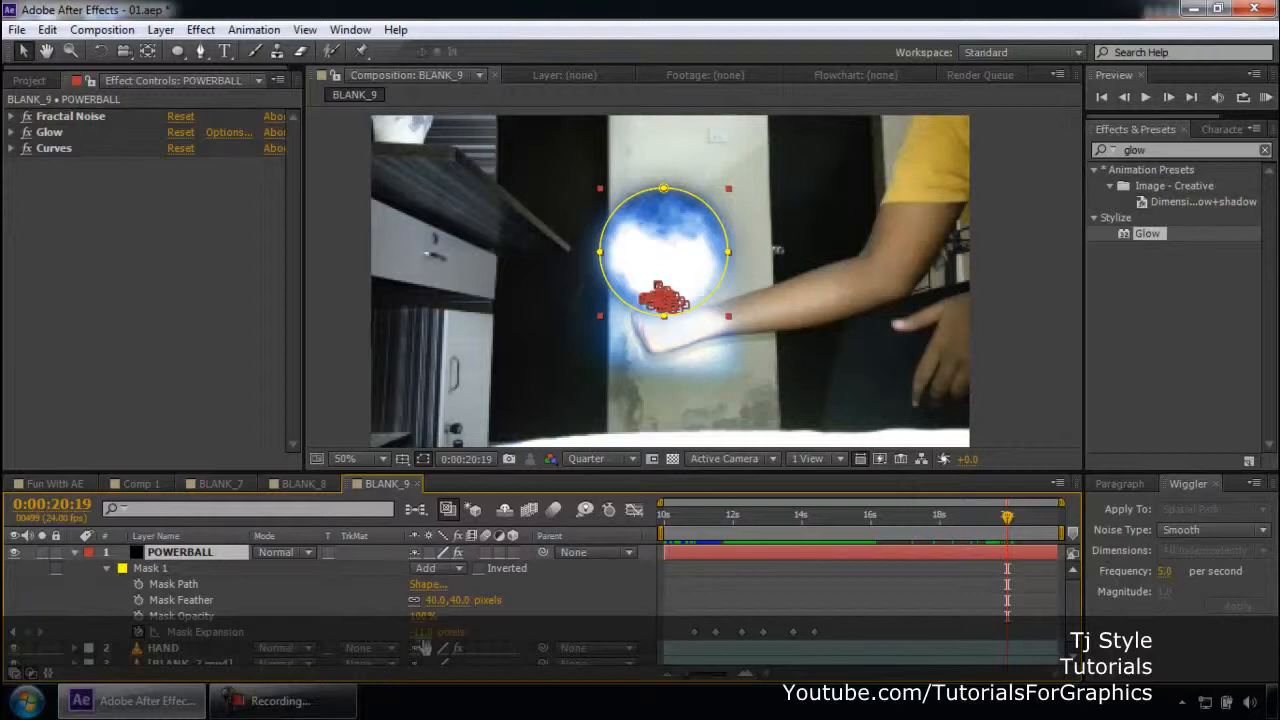
drag(1007, 517, 997, 518)
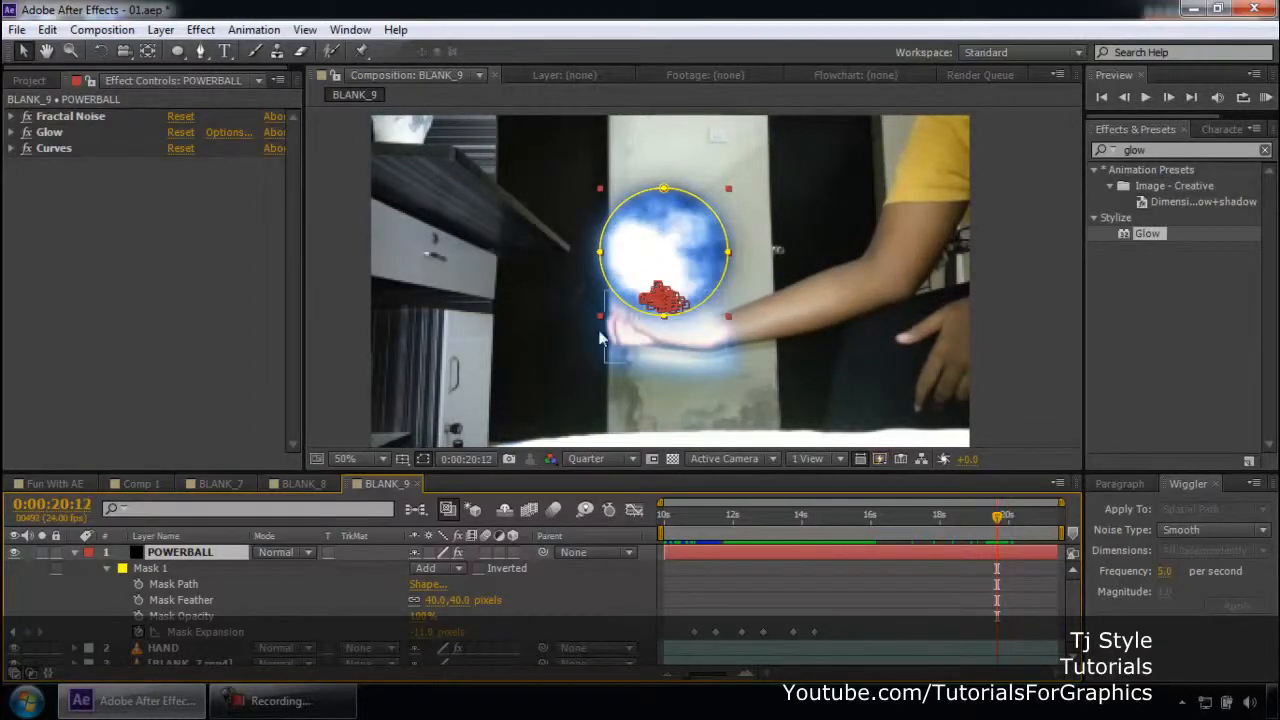
click(27, 632)
Step: Shrink the ball away by setting POWERBALL's Mask Expansion to -190.0 pixels at 0:00:20:19, and check the frames after it
drag(998, 520, 1007, 520)
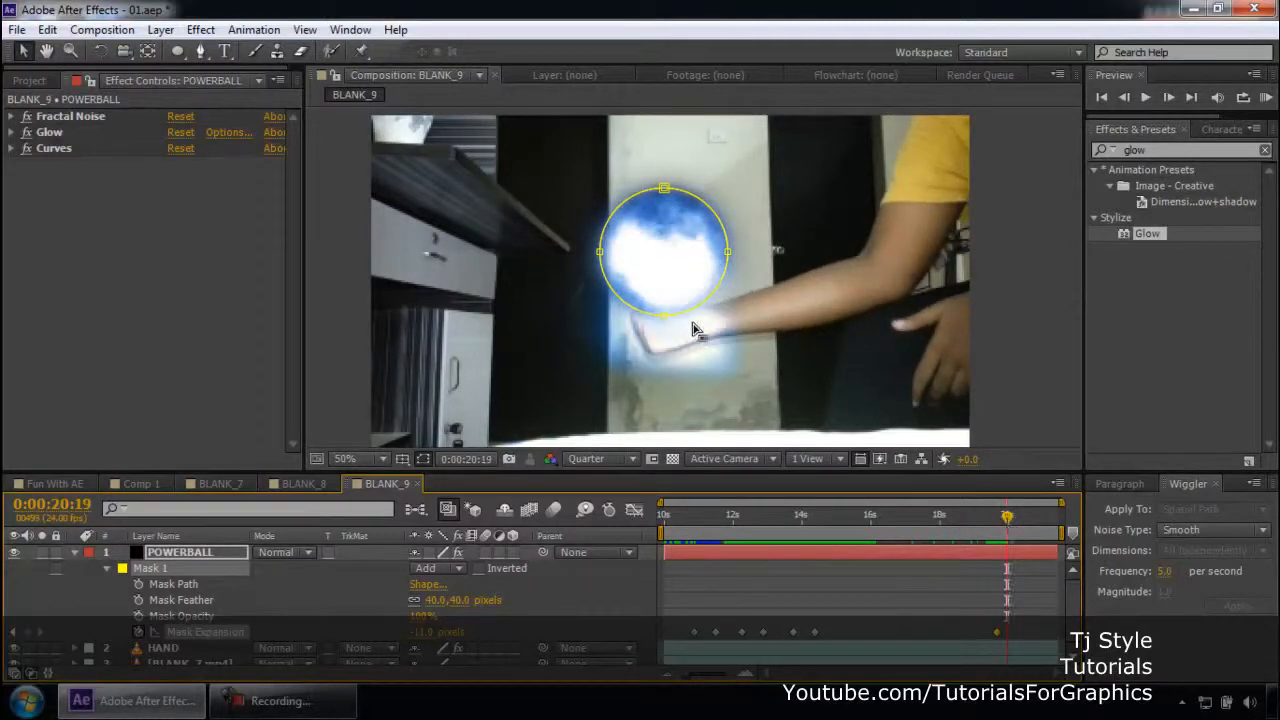
drag(430, 632, 274, 627)
mouse_move(1007, 517)
mouse_down()
mouse_move(977, 517)
mouse_move(1010, 517)
mouse_up()
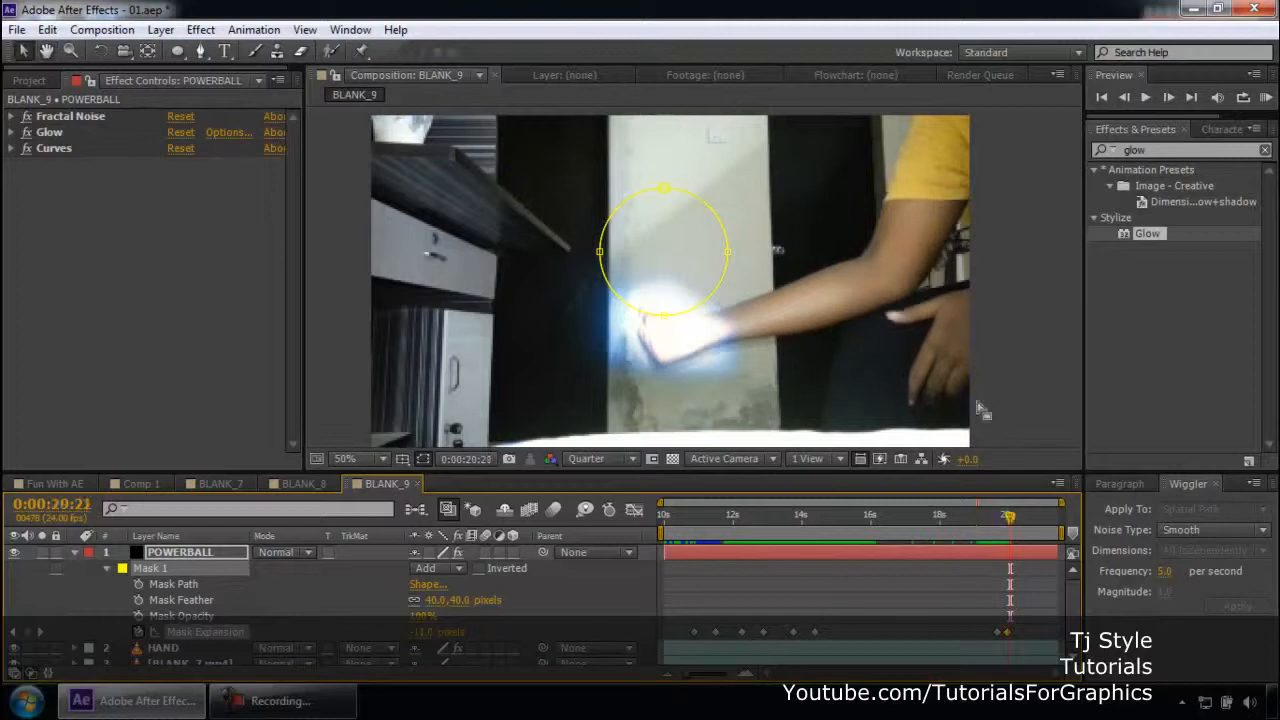
Step: Collapse POWERBALL and reveal all mask properties of the HAND layer
click(75, 553)
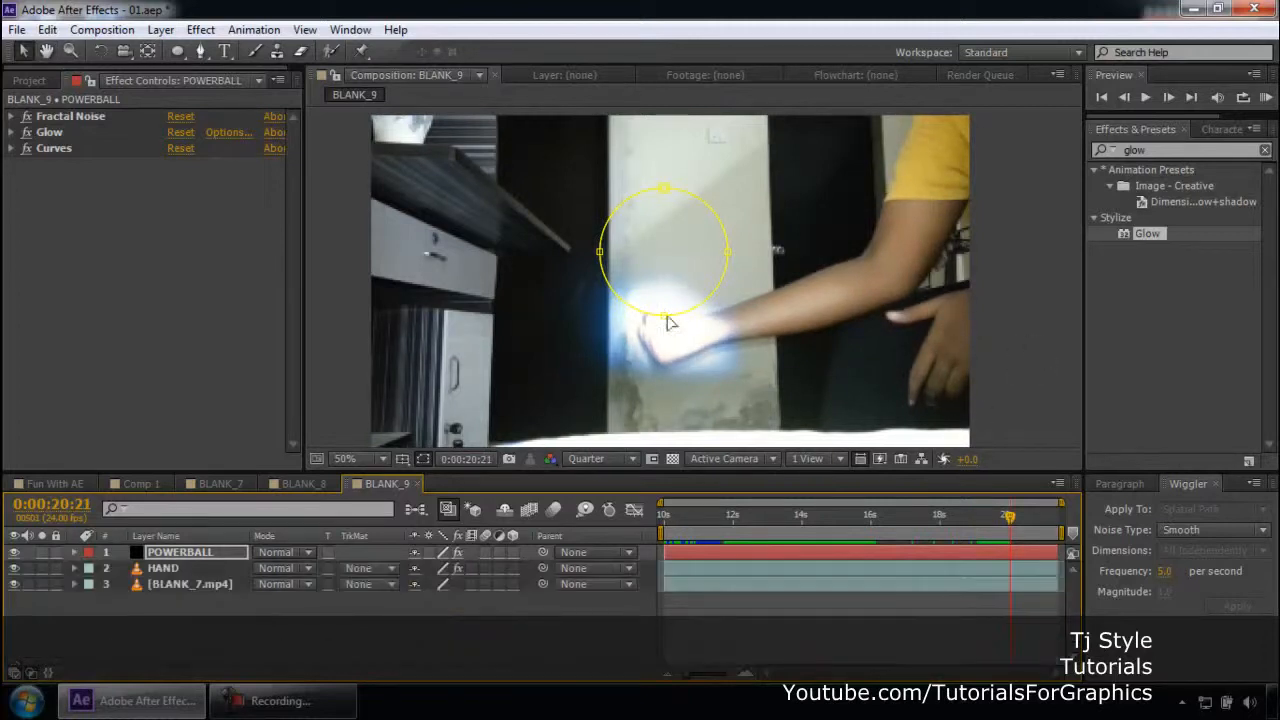
click(178, 569)
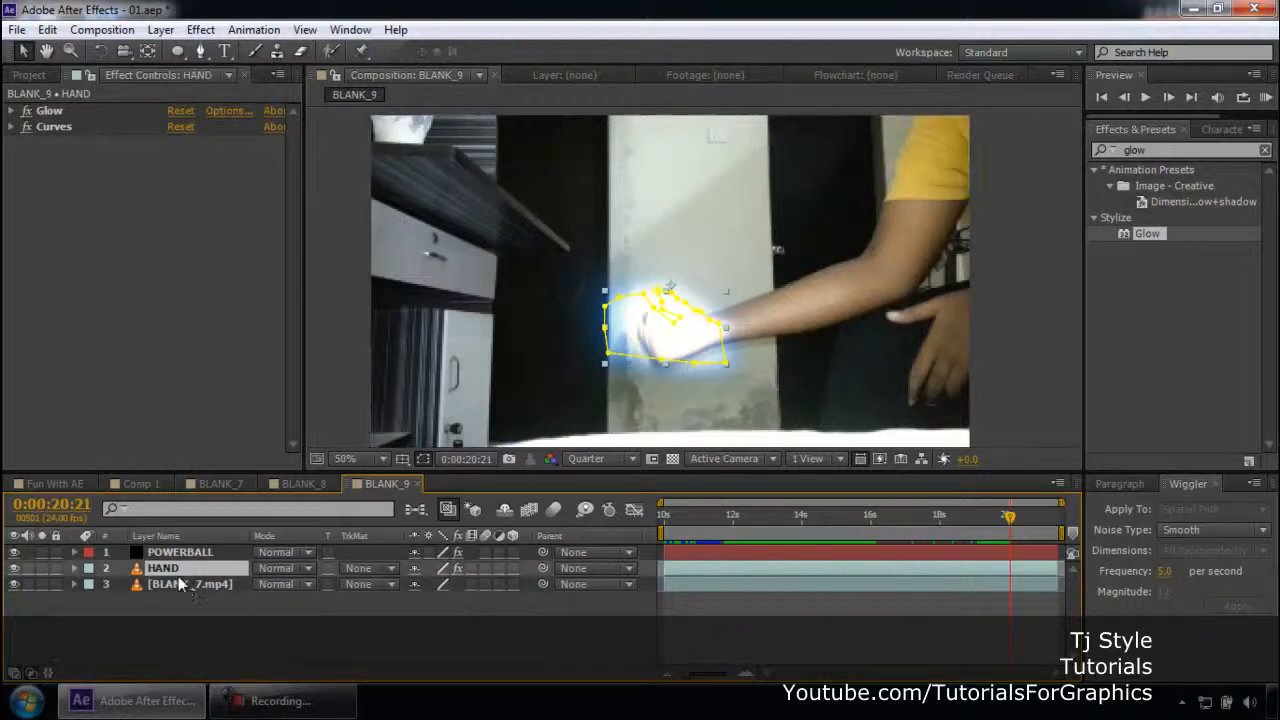
key(m)
key(m)
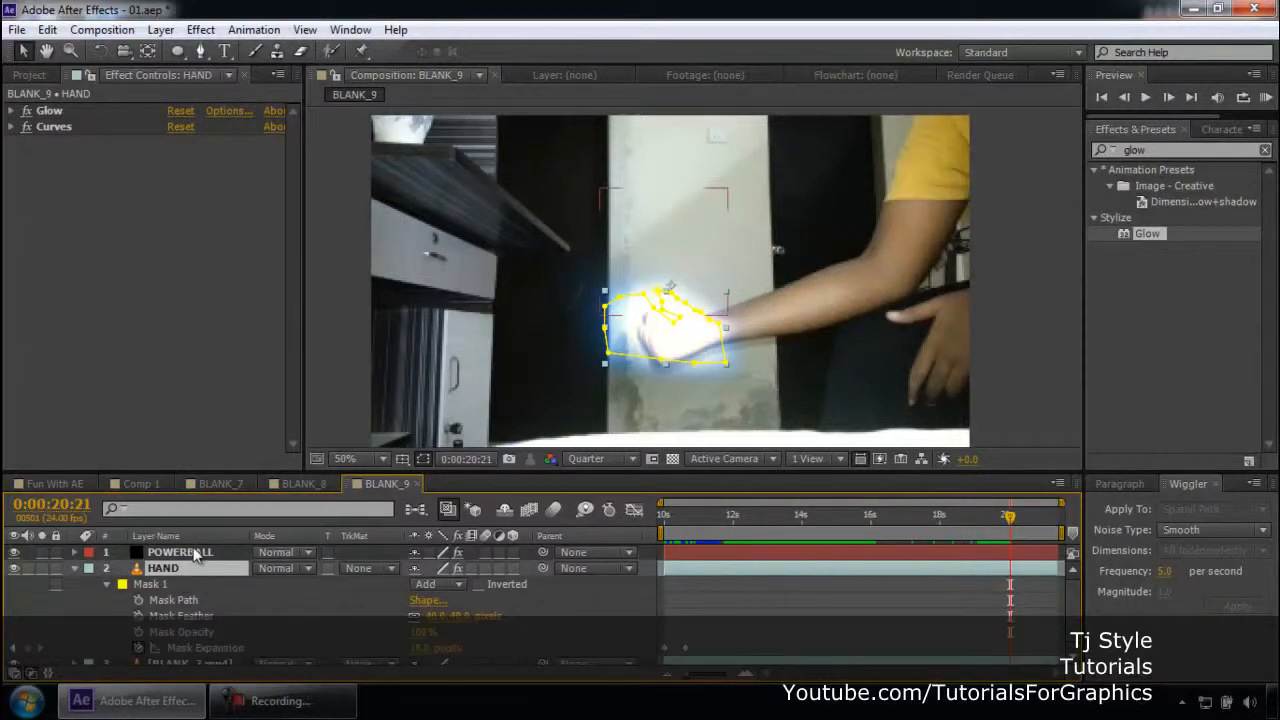
Step: Show POWERBALL's keyframed properties, collapse its Fractal Noise group, and select Mask Expansion to examine its keyframes
click(205, 556)
key(u)
drag(1012, 530, 1047, 530)
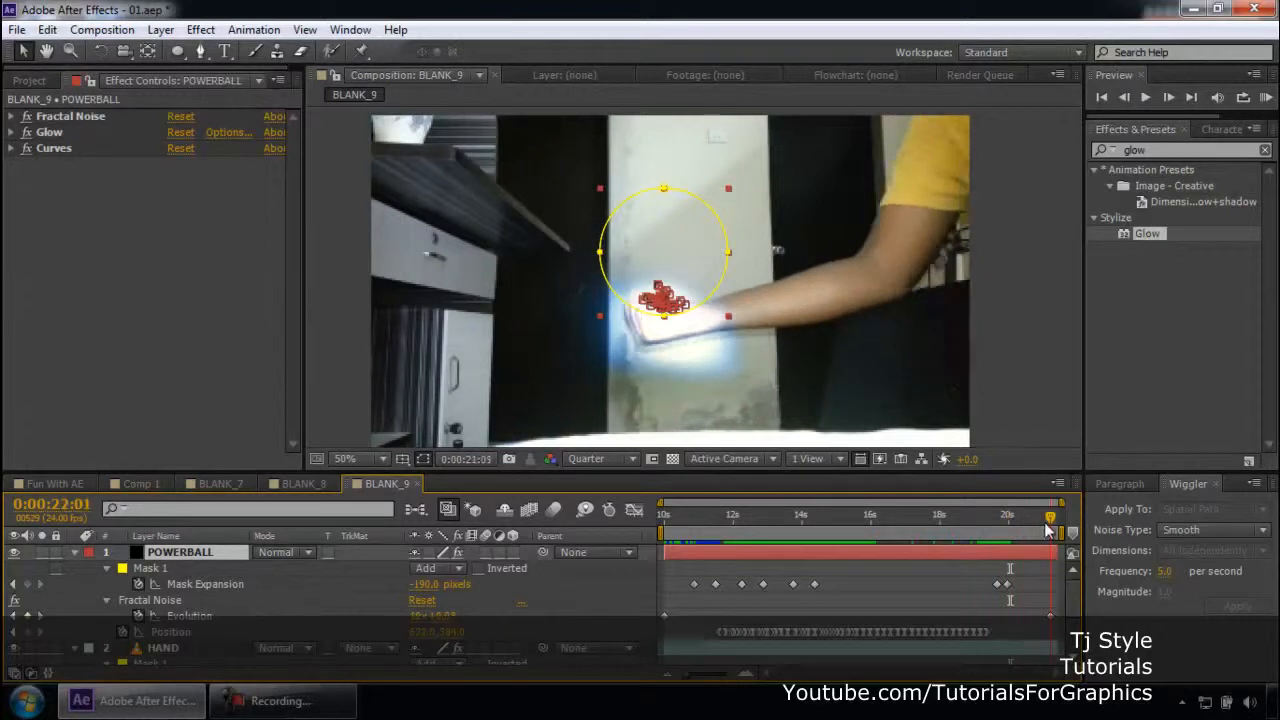
click(110, 600)
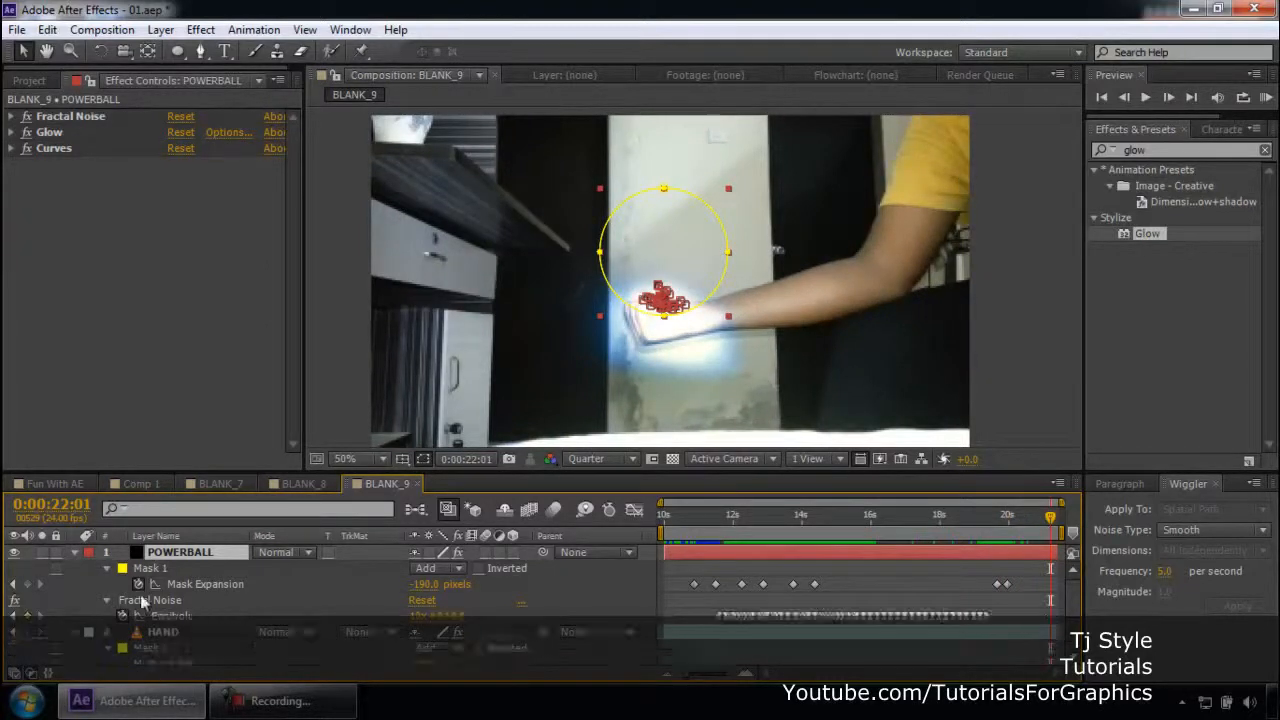
click(210, 587)
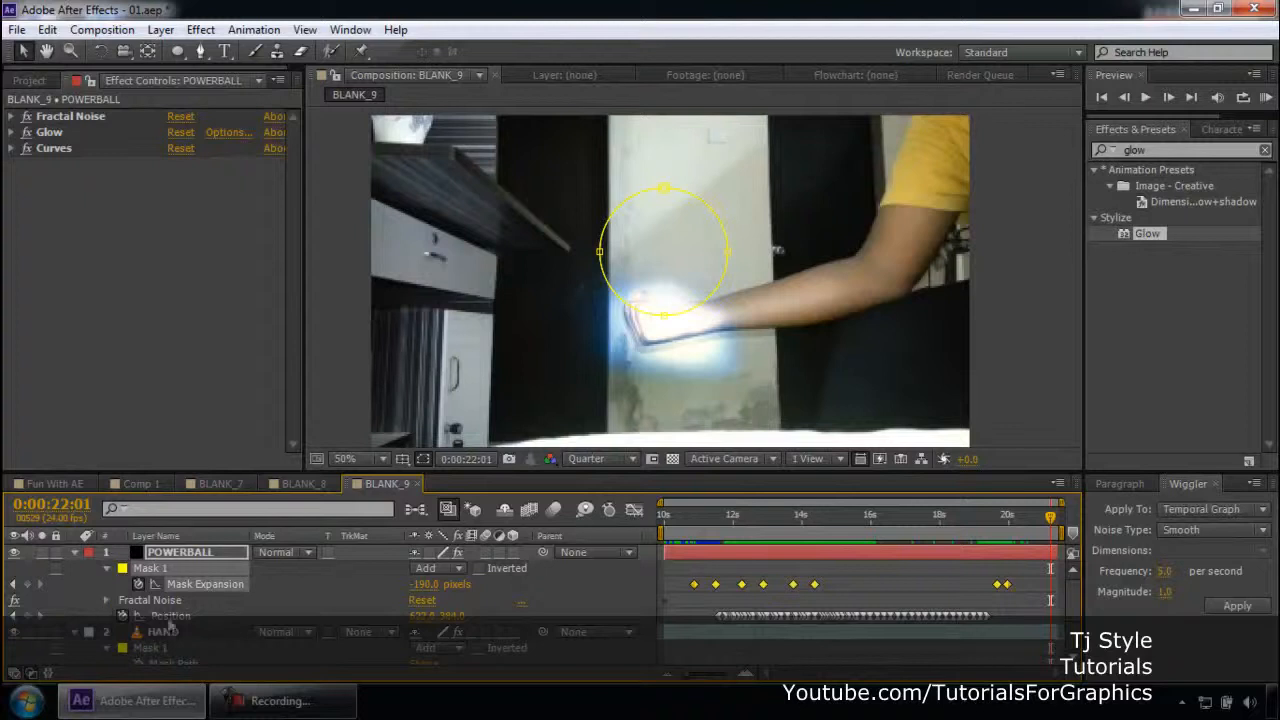
Step: At 0:00:20:19, lower the HAND layer's Mask Expansion to a negative value that removes the glow from the hand
drag(1045, 527, 1007, 525)
scroll(984, 615, down, 3)
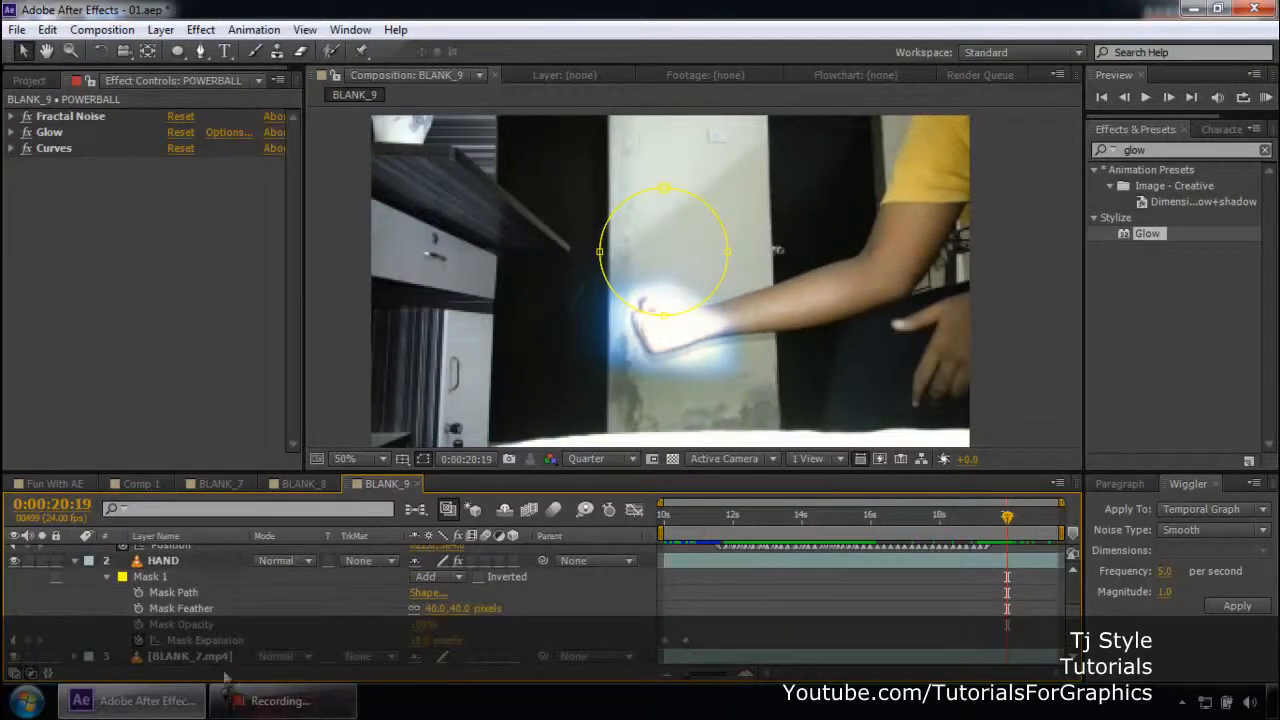
drag(424, 642, 313, 635)
Step: At 0:00:20:12, raise HAND's Mask Expansion to a positive value so the glow covers the whole hand at that frame
drag(1005, 530, 1003, 519)
scroll(1043, 612, up, 3)
scroll(350, 640, down, 3)
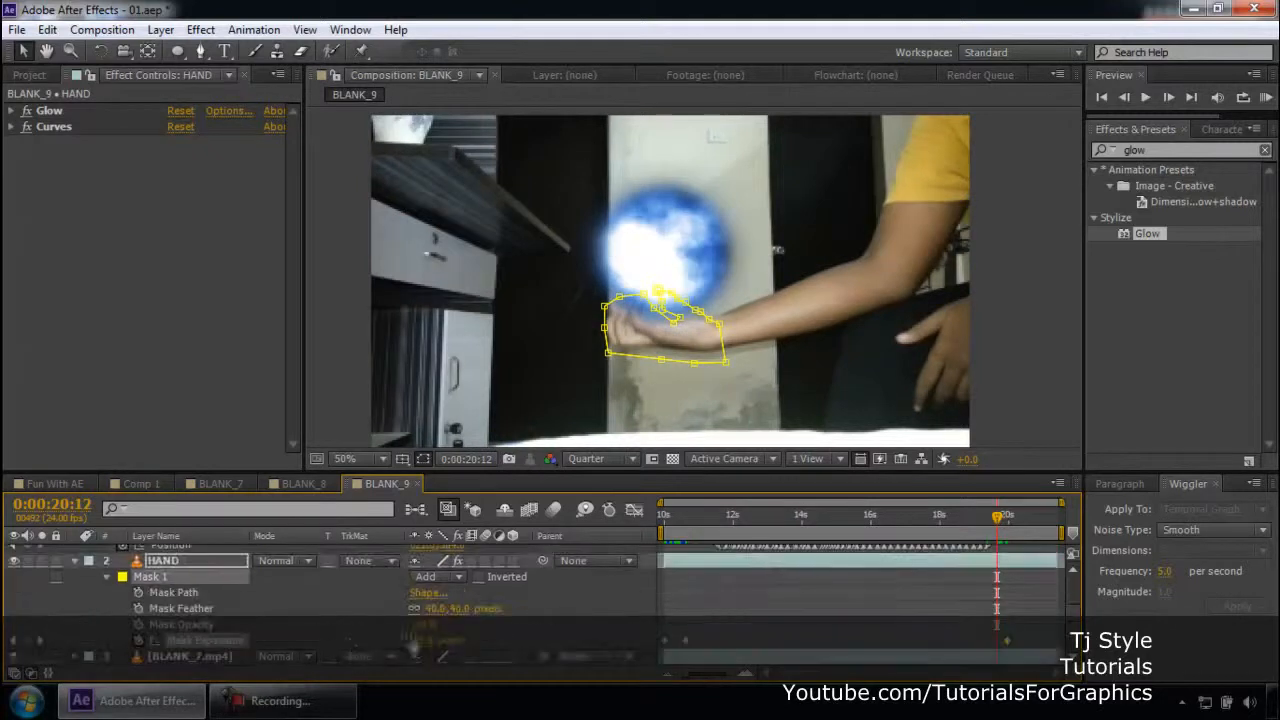
drag(453, 638, 513, 638)
click(422, 457)
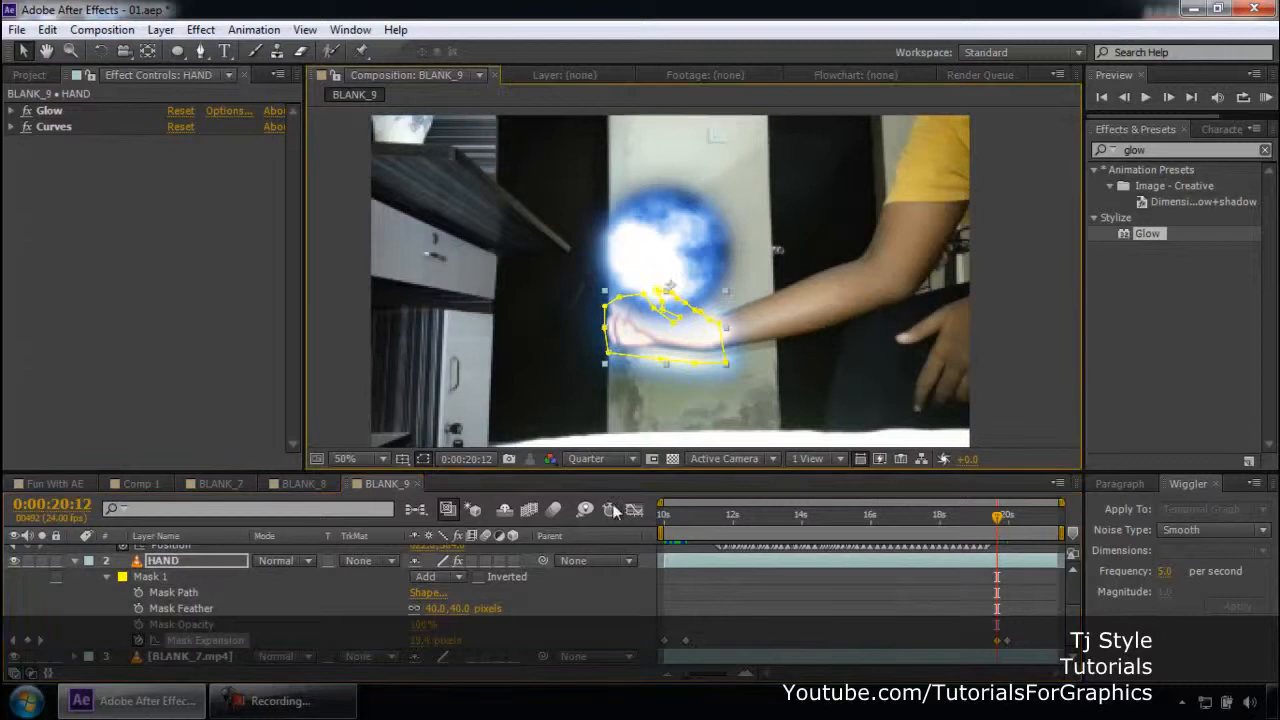
Step: Preview the frames from about 0:00:19:09 onward to check how the ball and hand glow vanish as the hand closes
drag(920, 522, 958, 522)
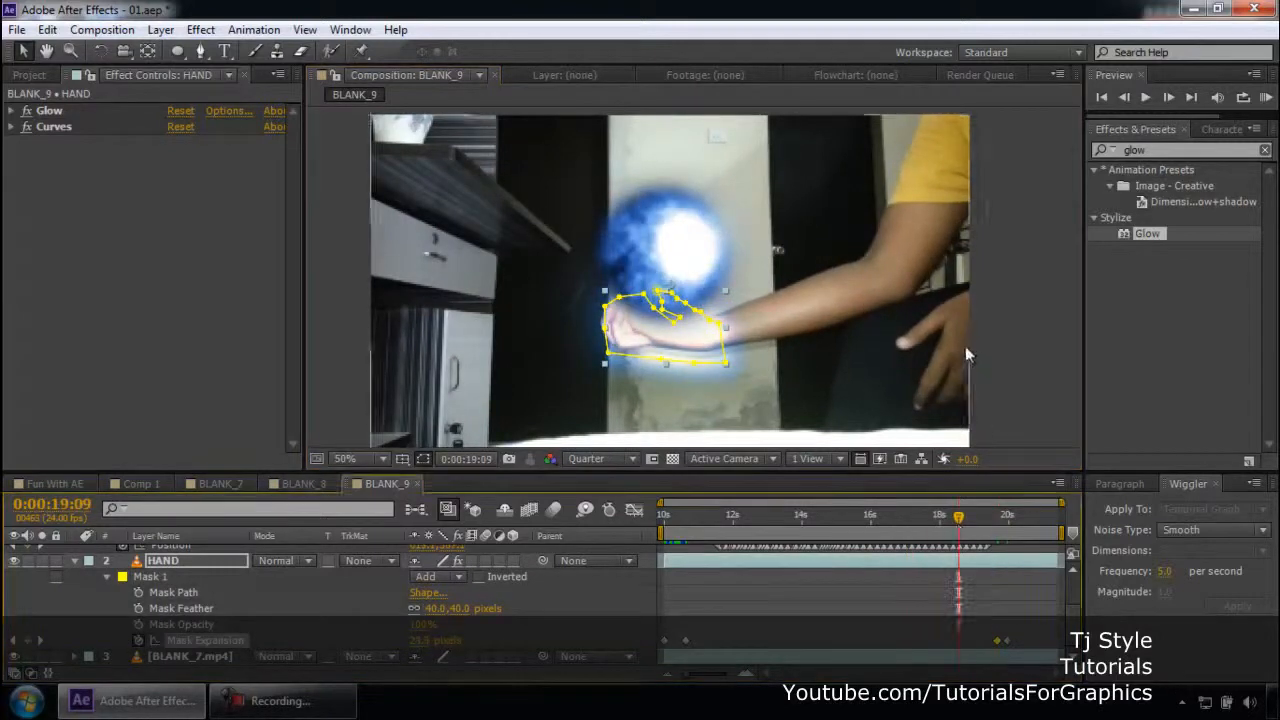
click(1009, 311)
key(KP_0)
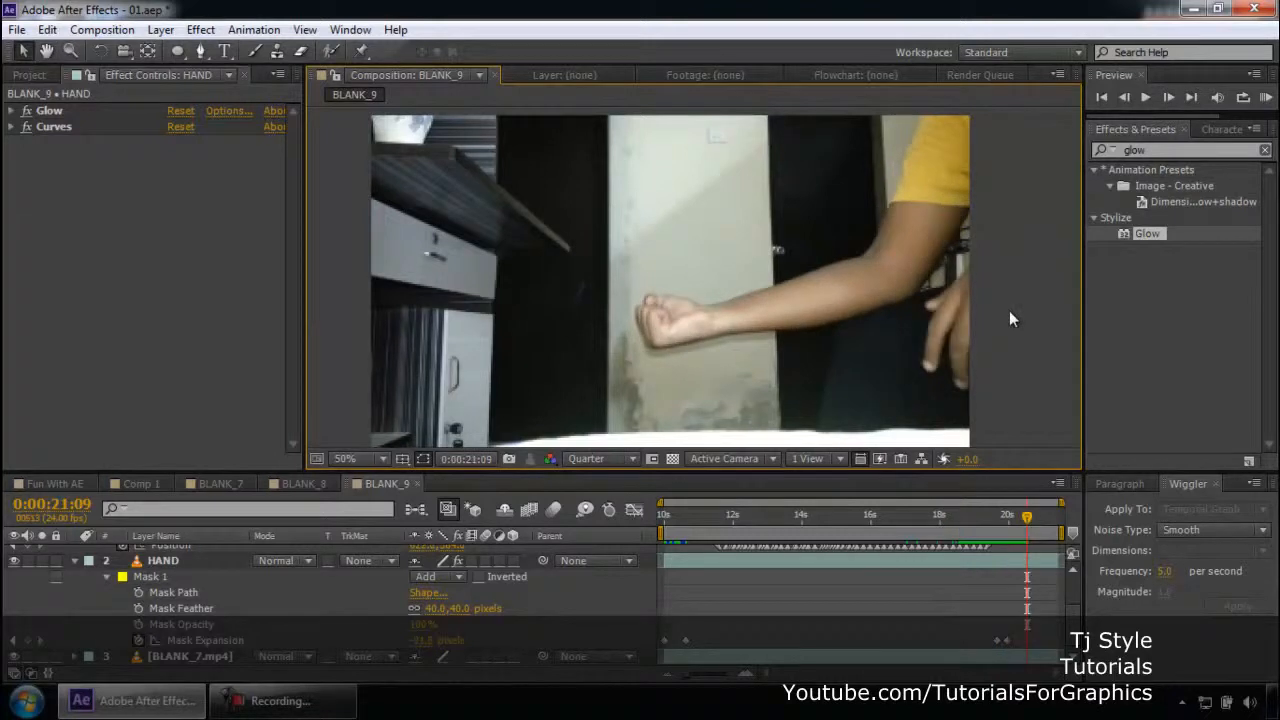
drag(1028, 519, 1002, 516)
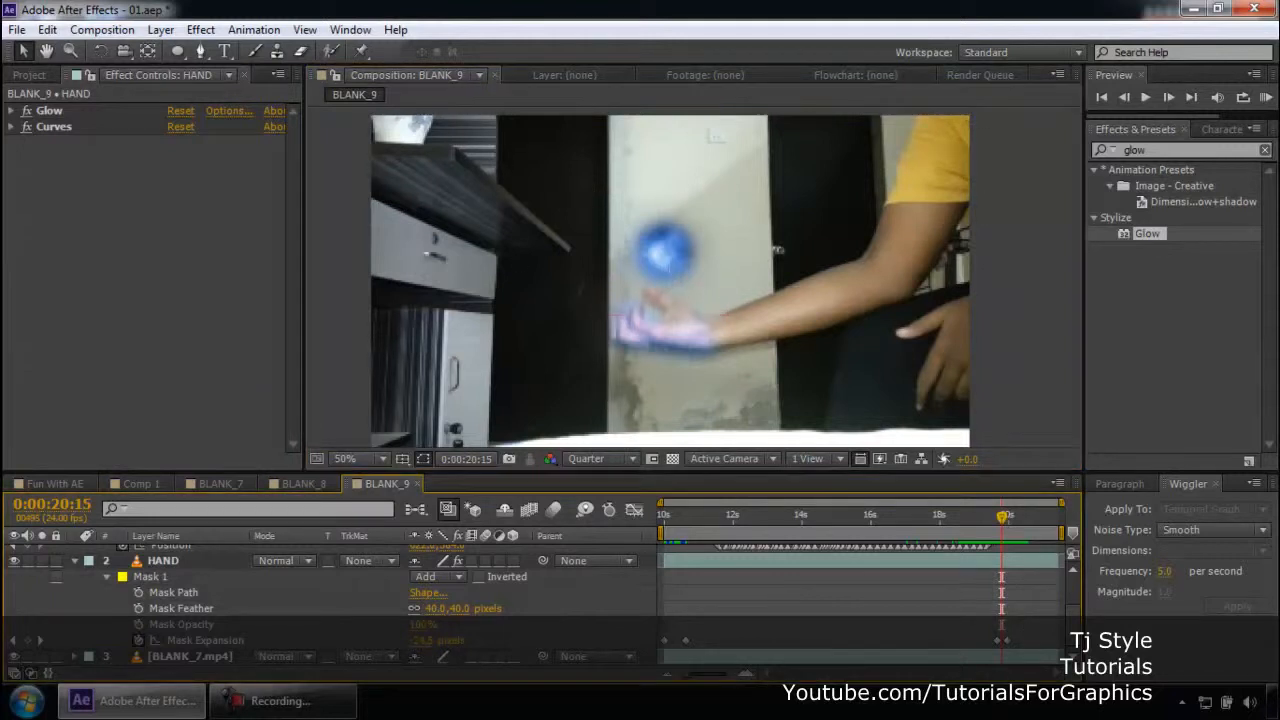
click(268, 714)
click(268, 714)
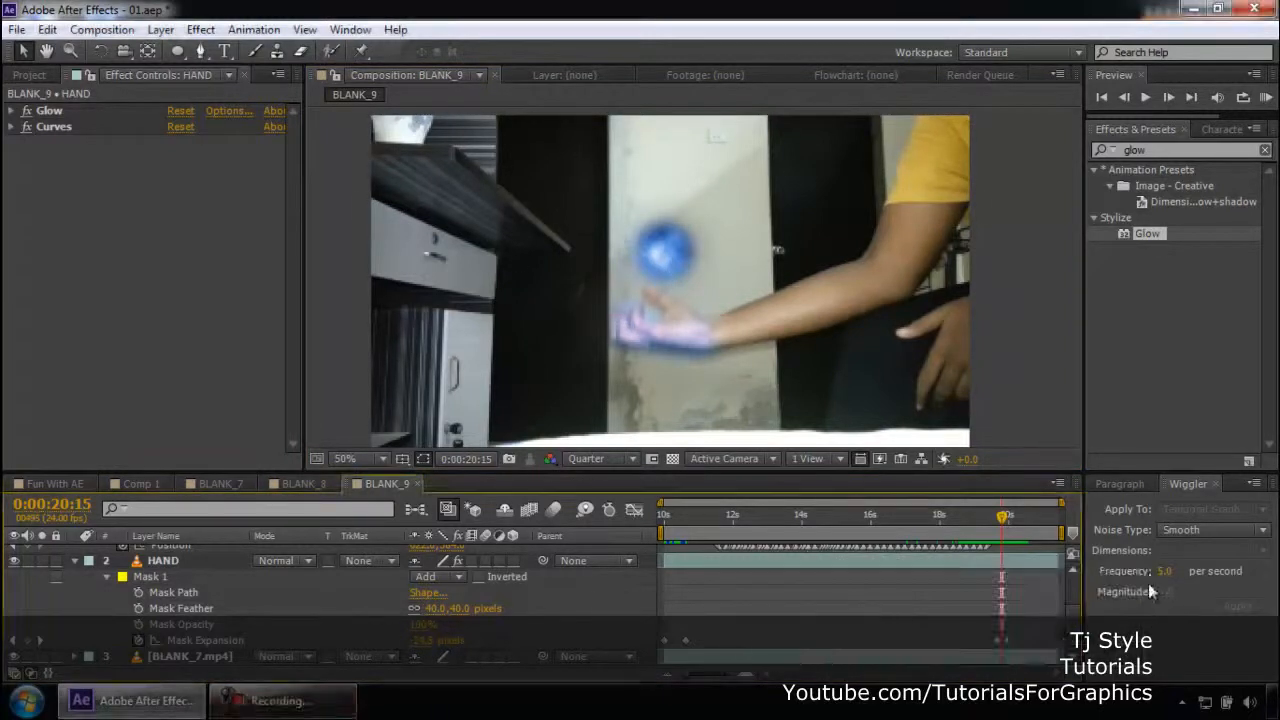
key(space)
drag(1003, 515, 966, 521)
key(space)
Step: Minimize the Advanced SystemCare updater window and collapse the HAND and POWERBALL layers in the timeline
click(338, 706)
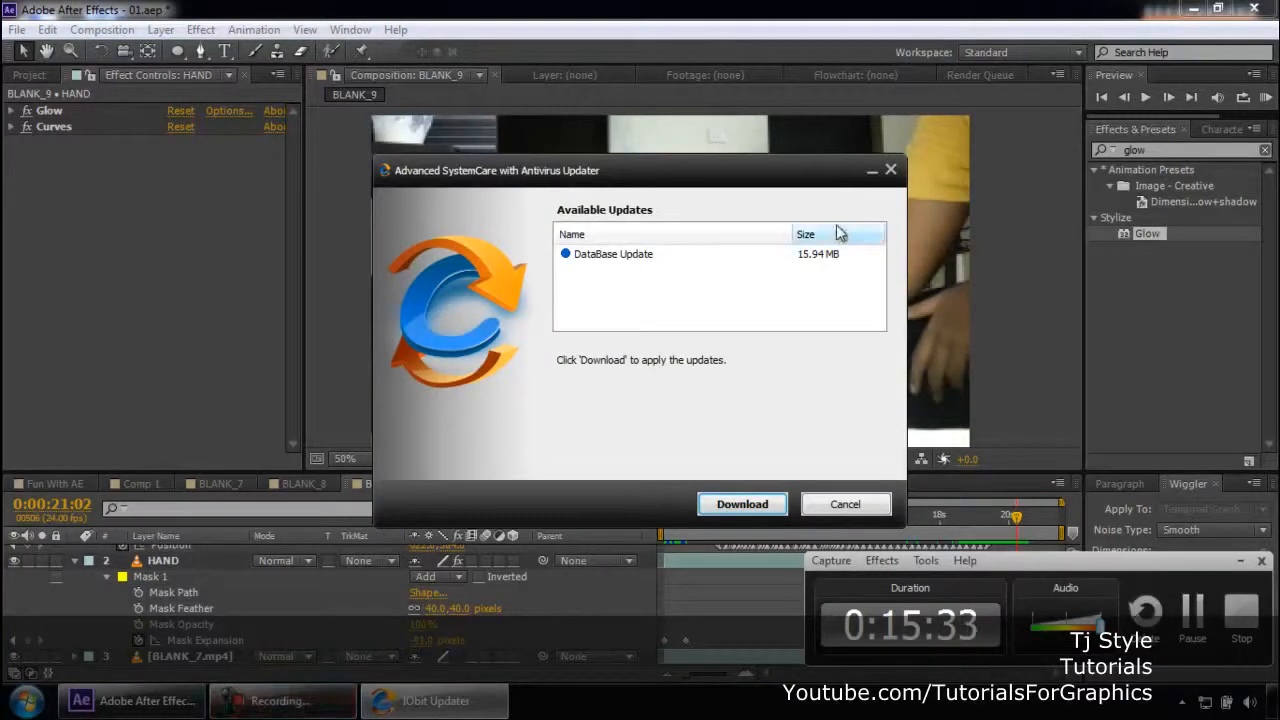
click(871, 176)
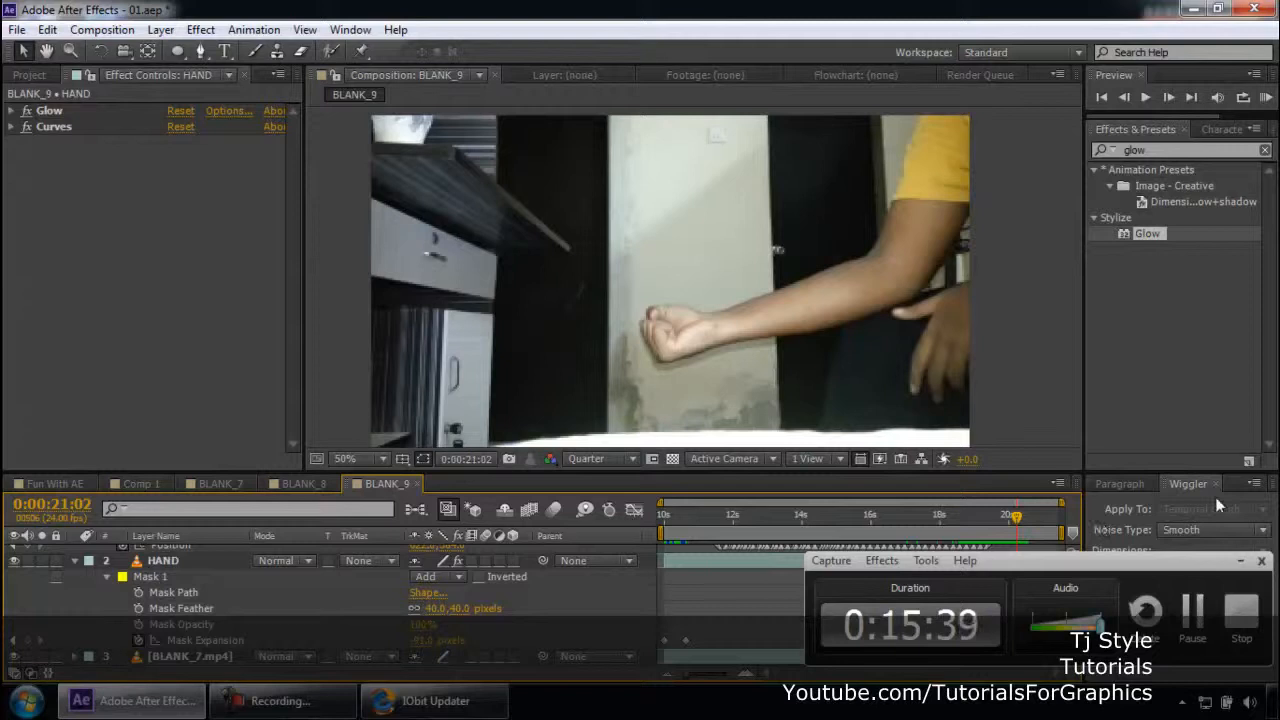
click(77, 563)
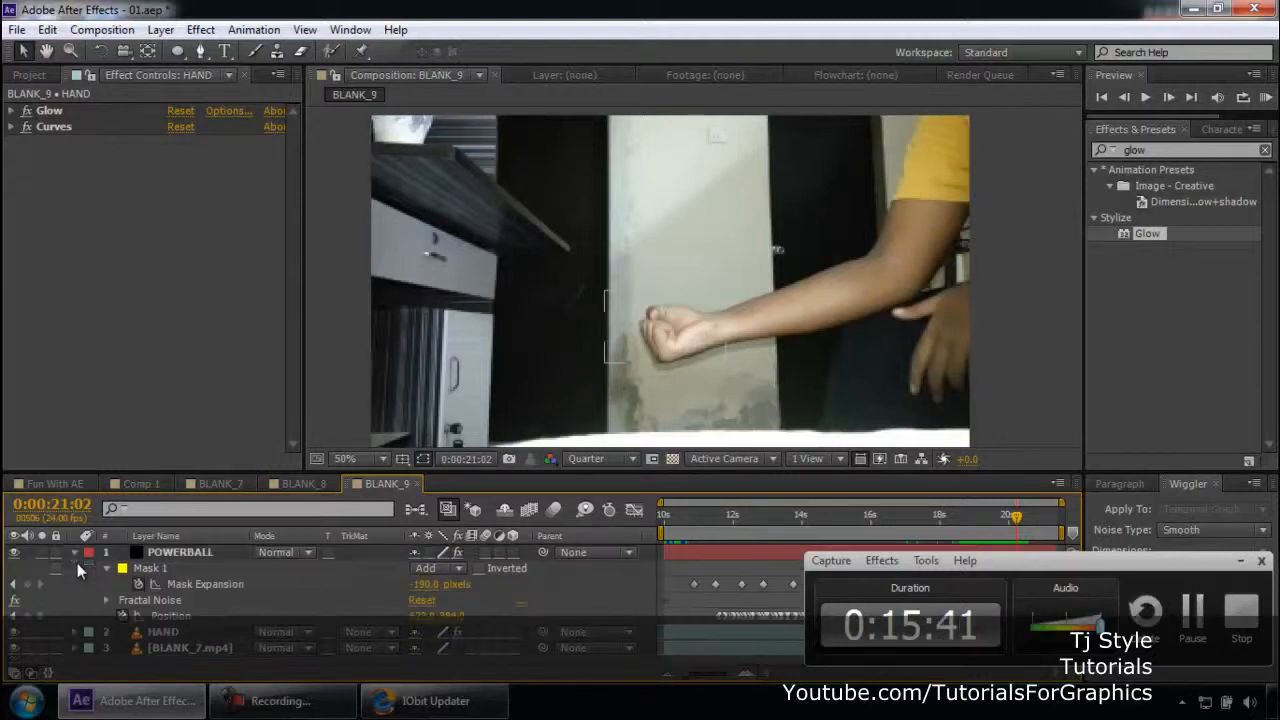
click(74, 552)
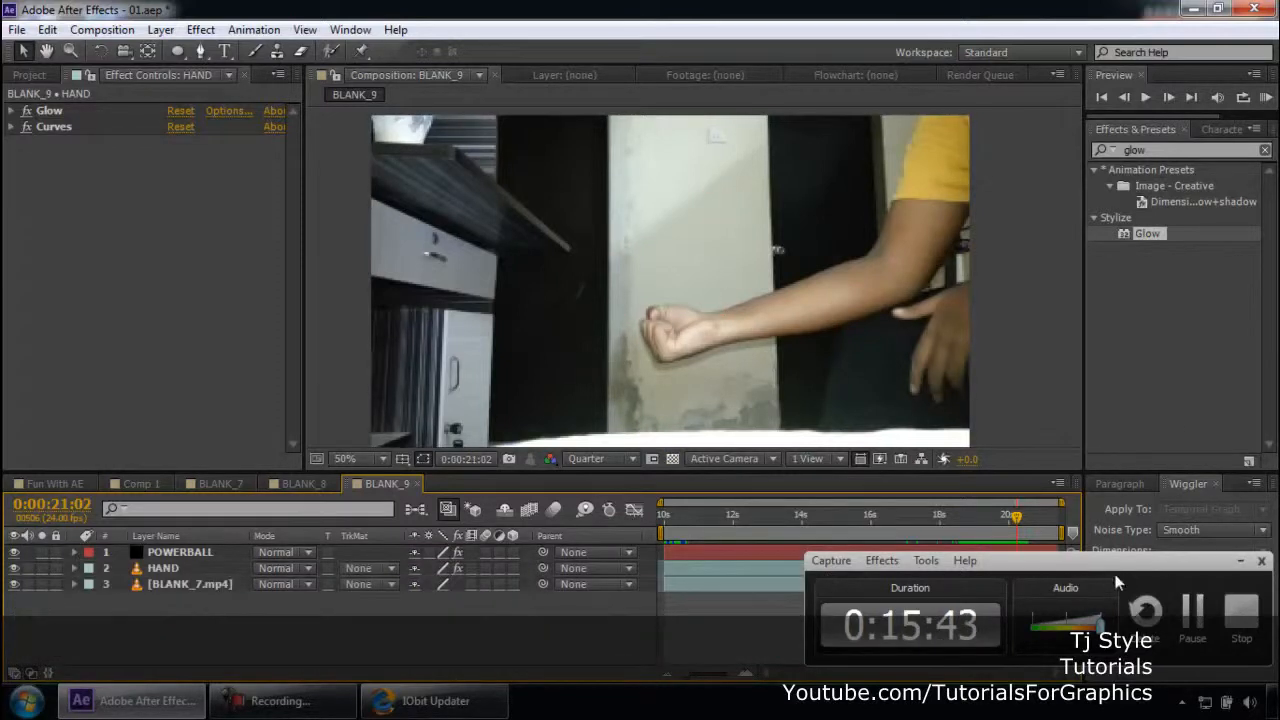
Step: Clear the effects search and browse the effects in the Distort category
click(1160, 150)
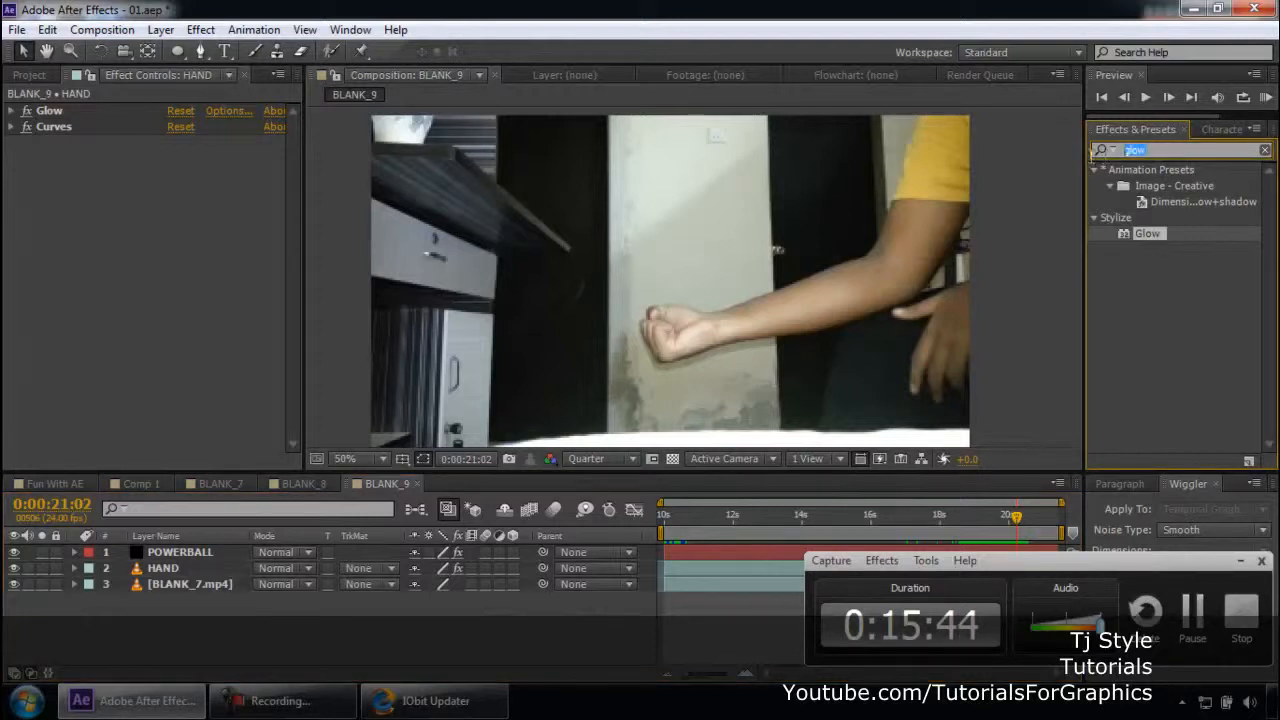
key(BackSpace)
click(1097, 150)
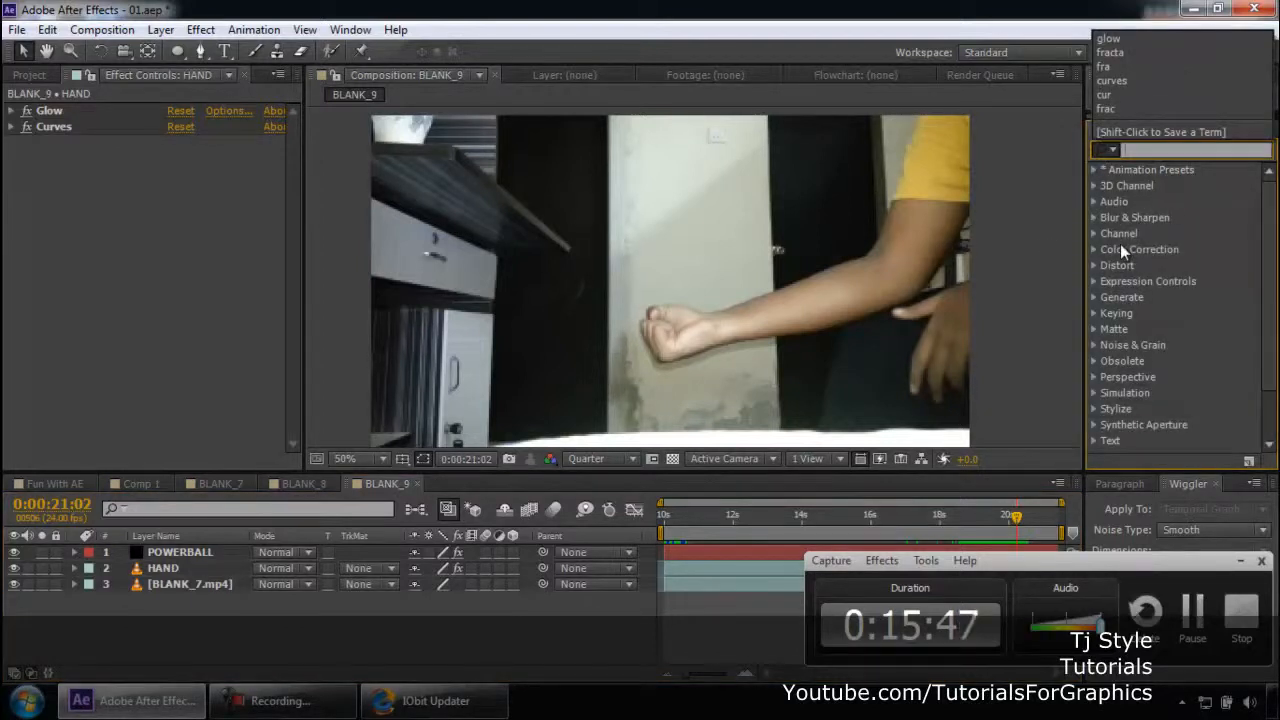
click(1120, 264)
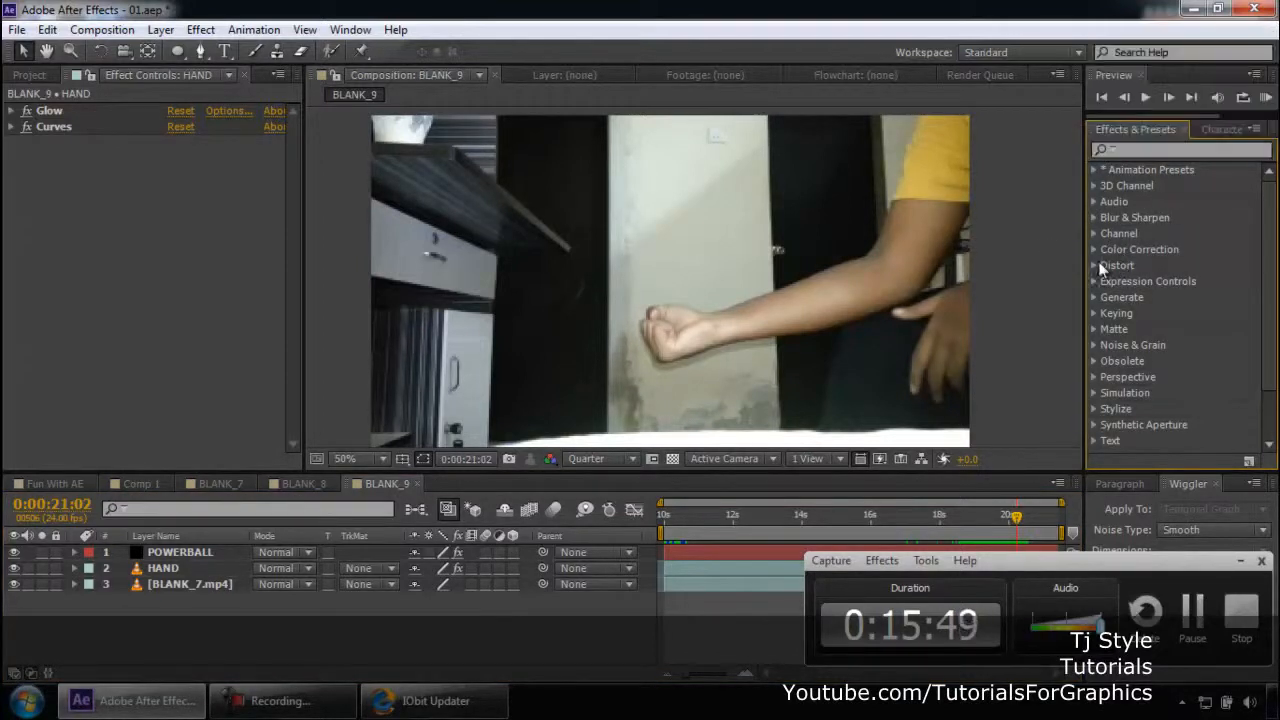
click(1094, 265)
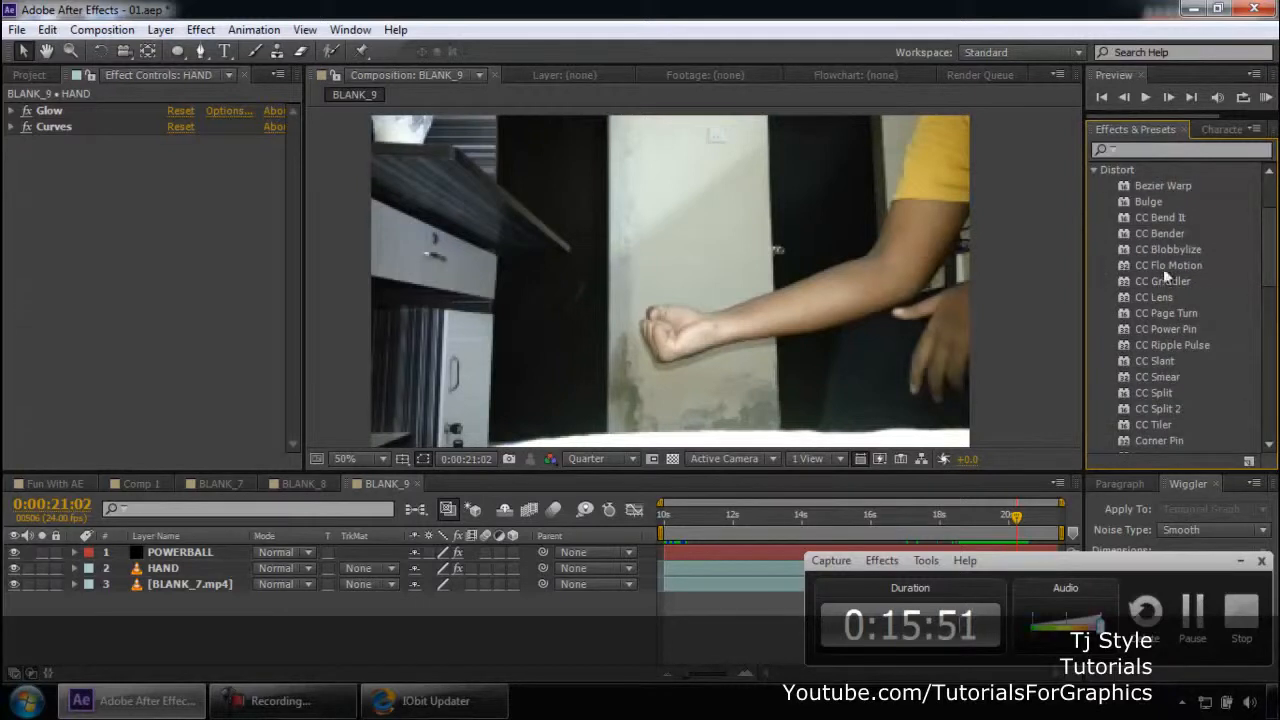
scroll(1163, 269, down, 2)
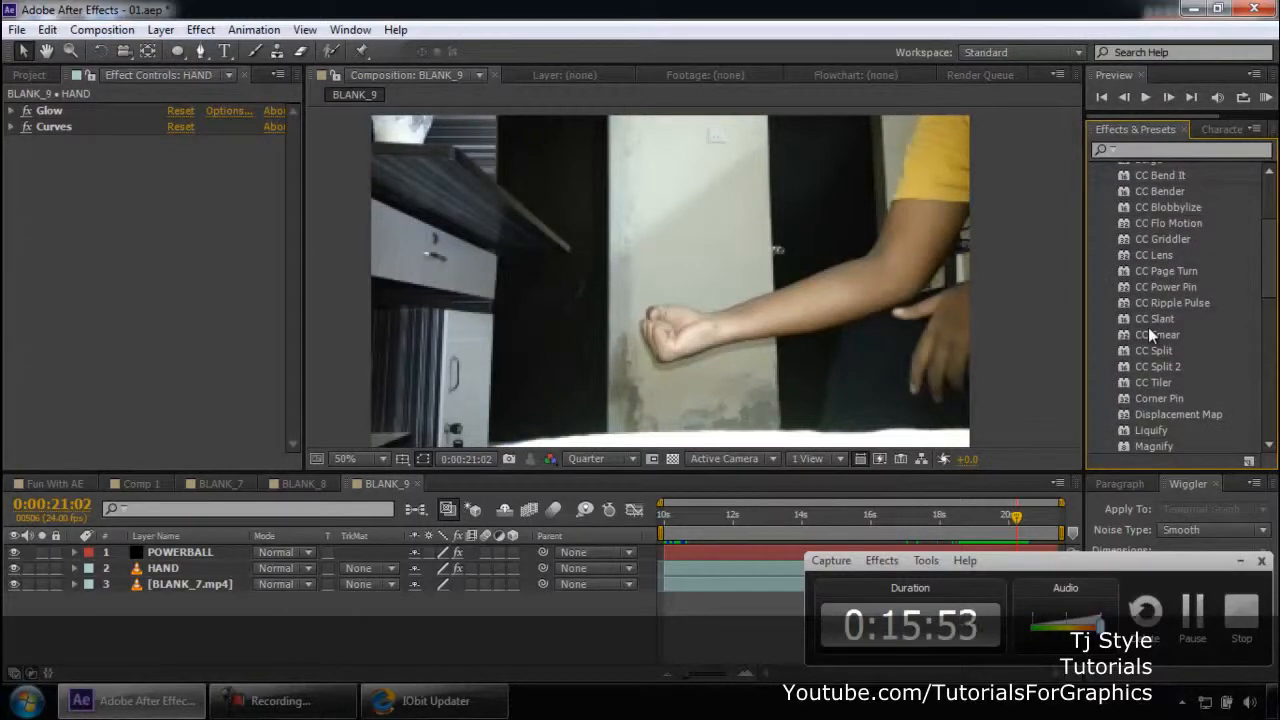
scroll(1148, 327, down, 8)
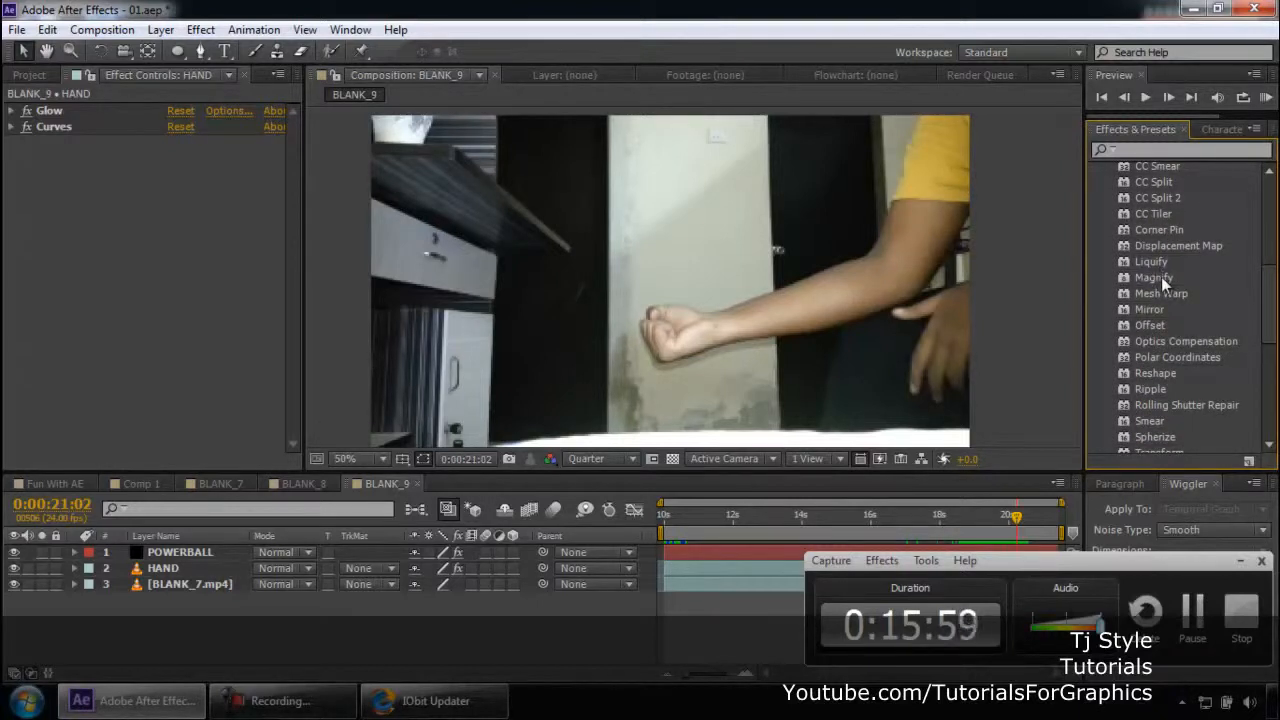
Step: Go to 0:00:13:22, where the ball is visible, and apply the Ripple effect to POWERBALL
click(773, 523)
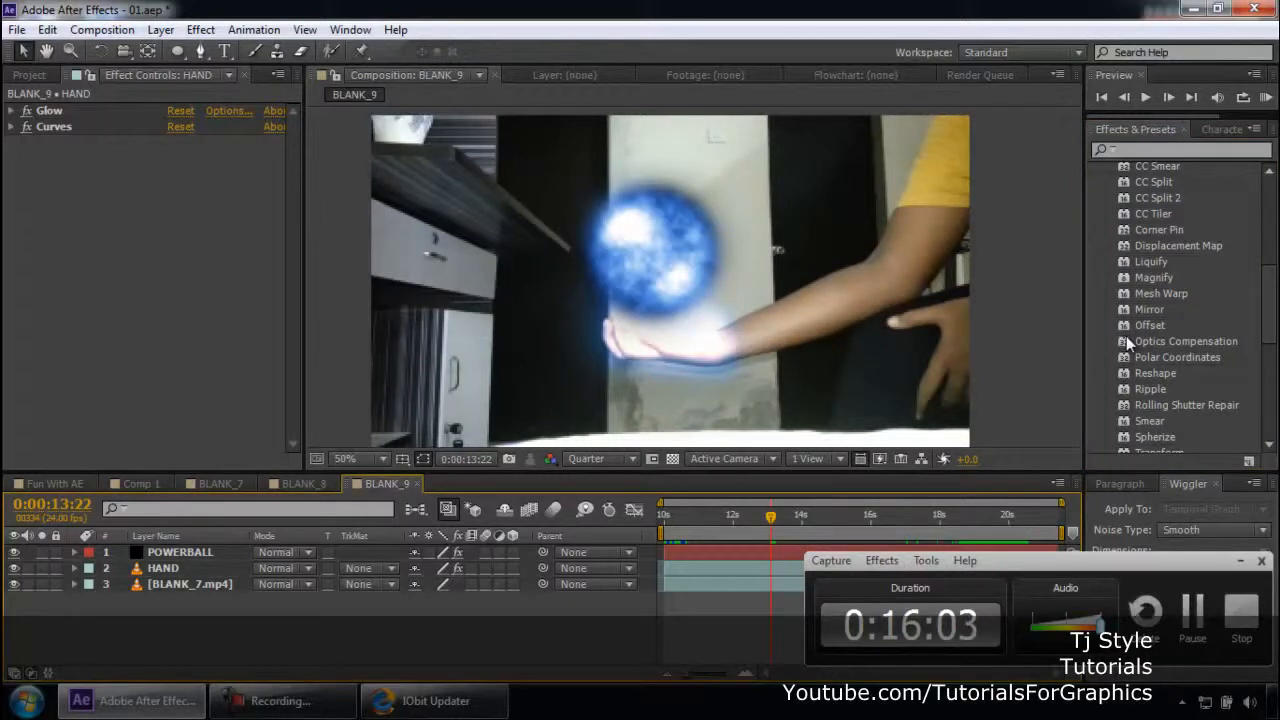
click(1148, 389)
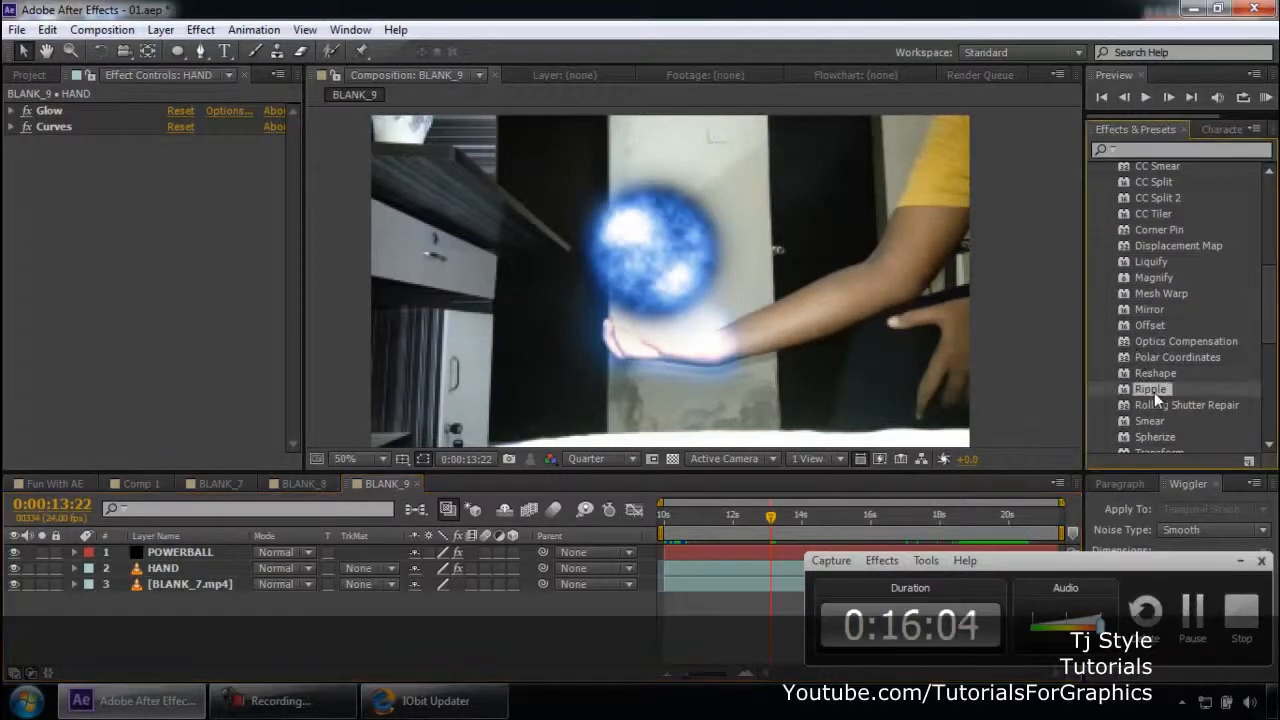
drag(585, 550, 205, 550)
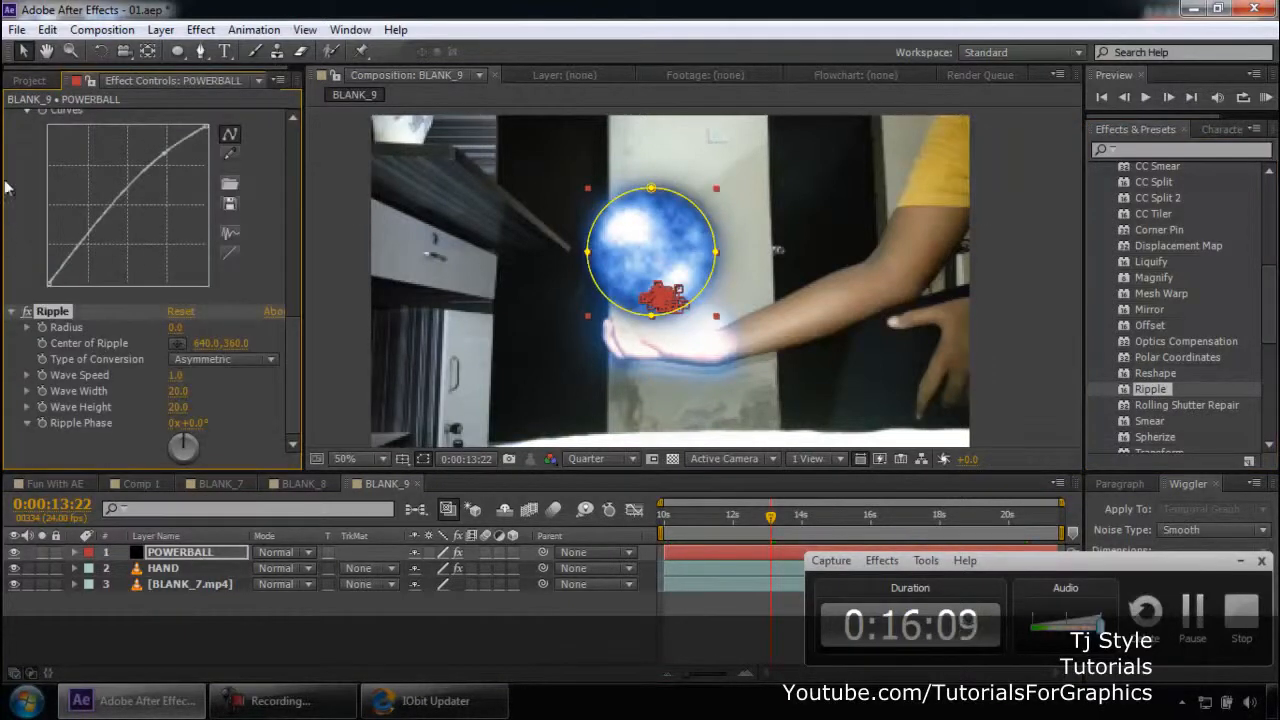
Step: Collapse POWERBALL's Fractal Noise, Glow and Curves effects, leaving only the Ripple settings expanded
scroll(18, 174, up, 5)
scroll(18, 174, up, 6)
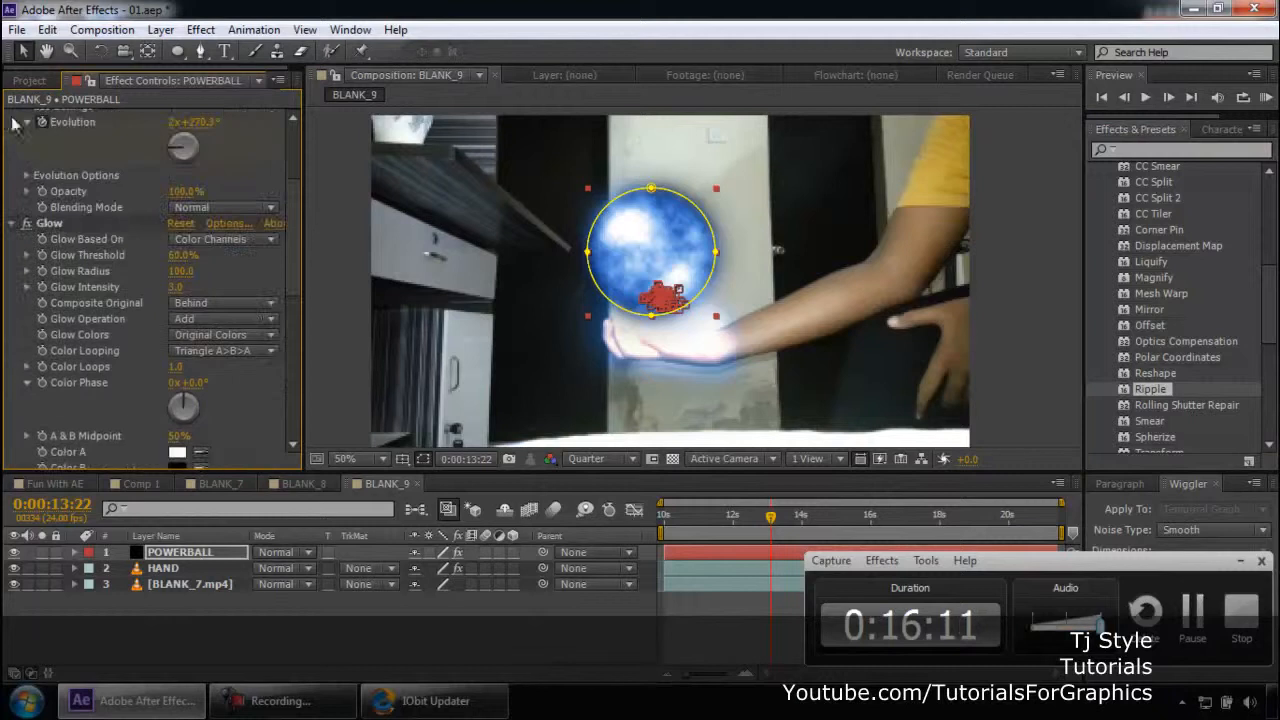
scroll(22, 152, up, 1)
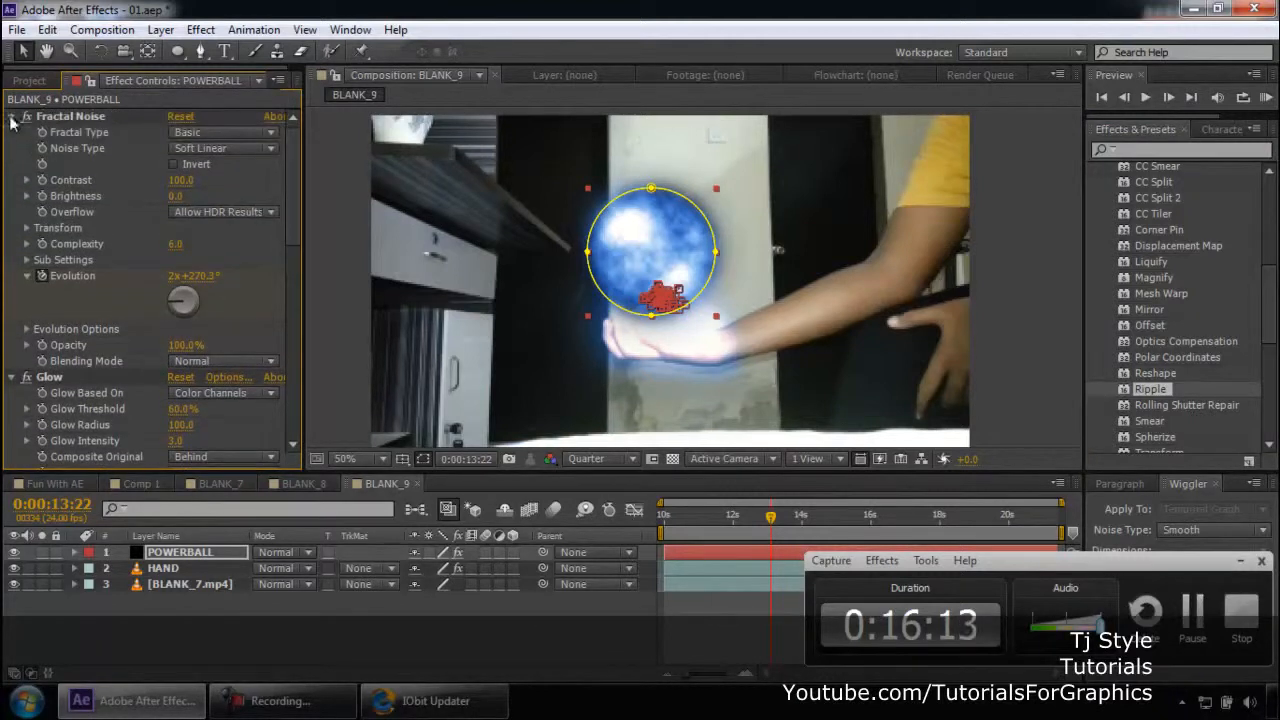
click(13, 117)
click(12, 132)
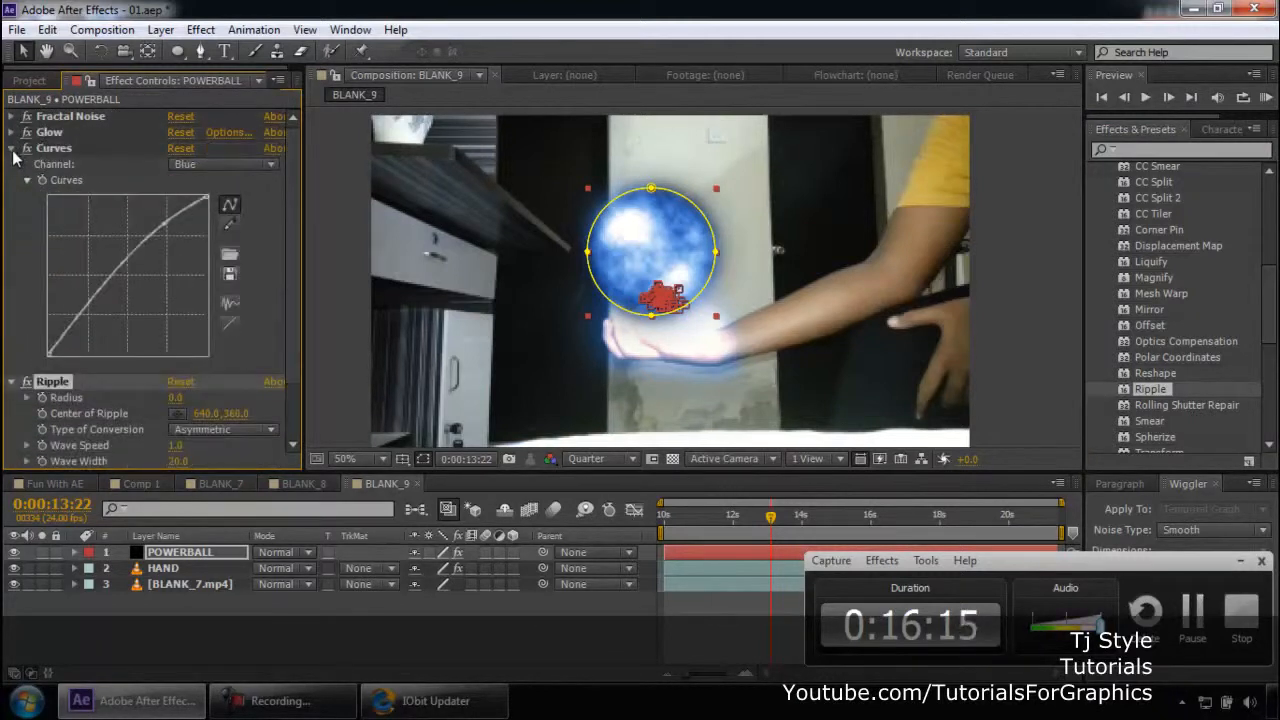
click(12, 148)
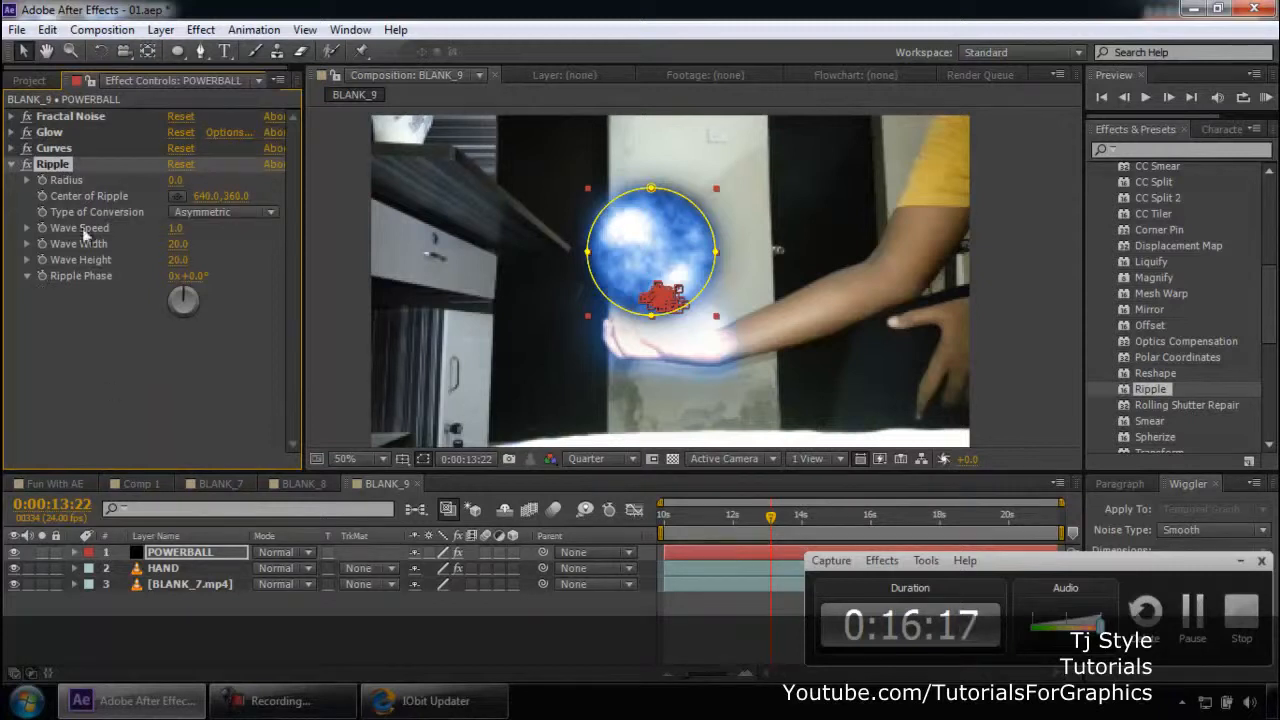
Step: Set Ripple's Radius to 100.0 and place the Center of Ripple in the middle of the ball at 641.0,264.4
drag(176, 182, 466, 170)
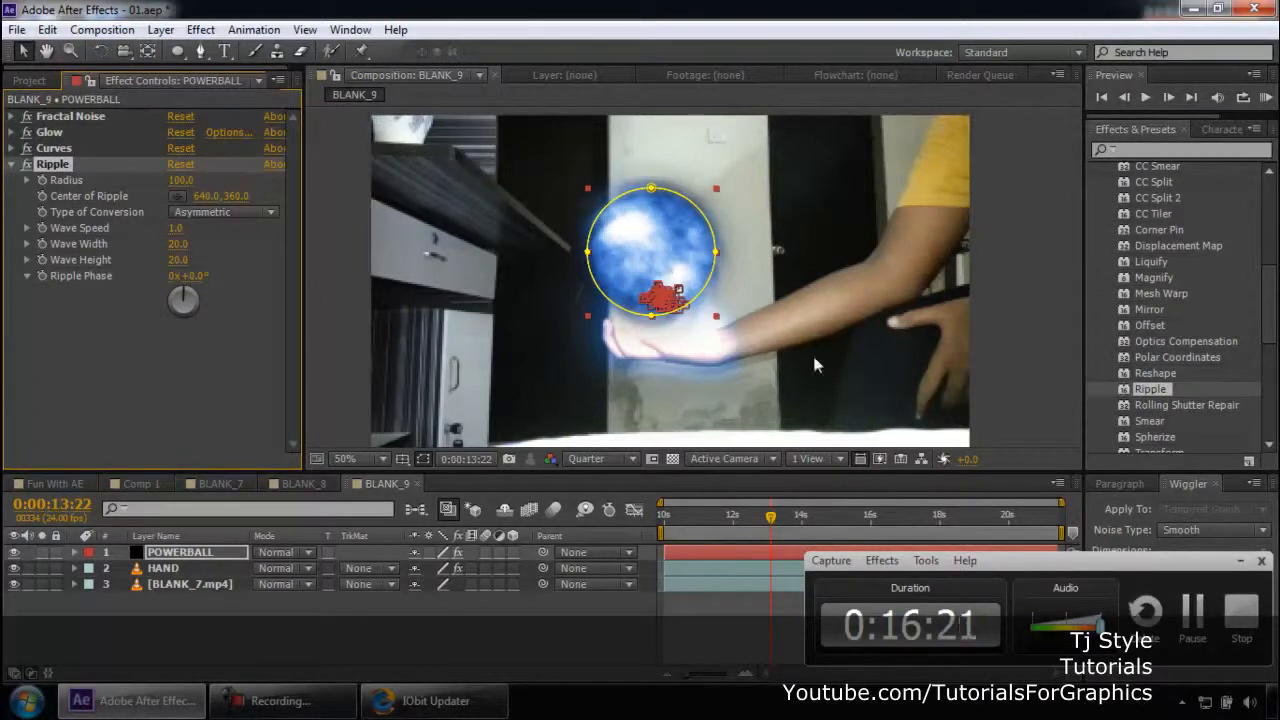
click(1005, 291)
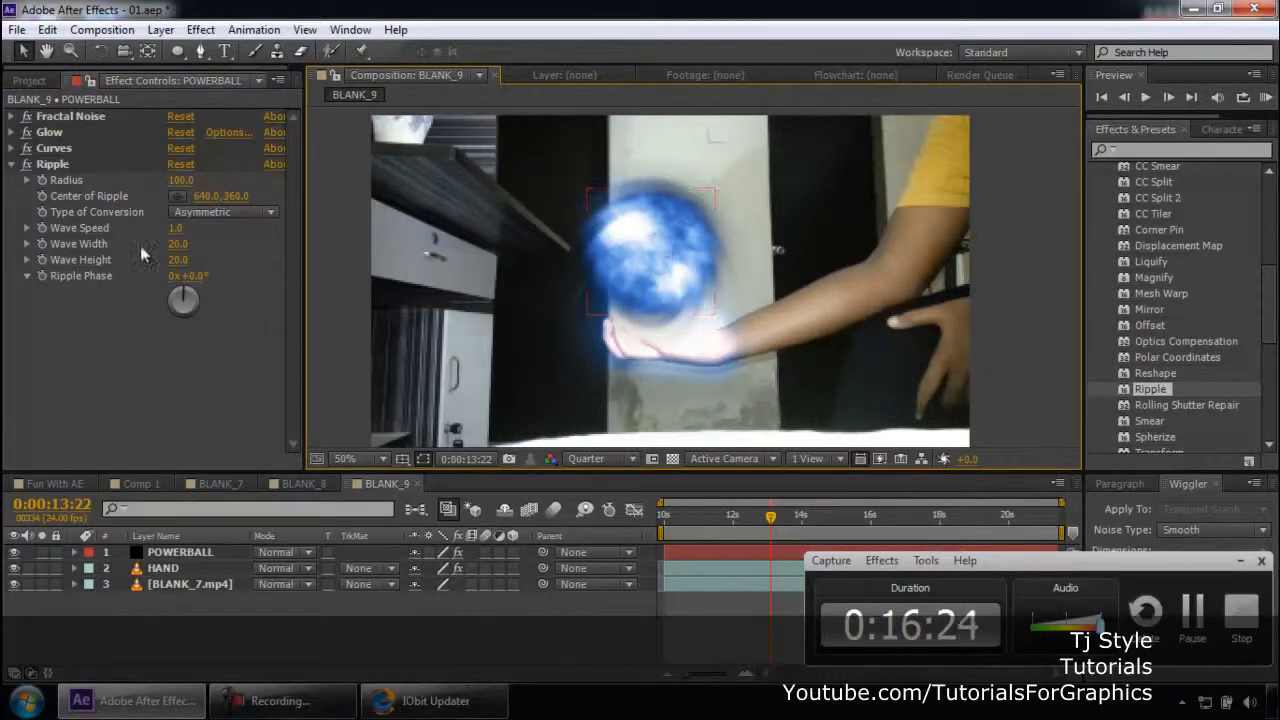
click(55, 165)
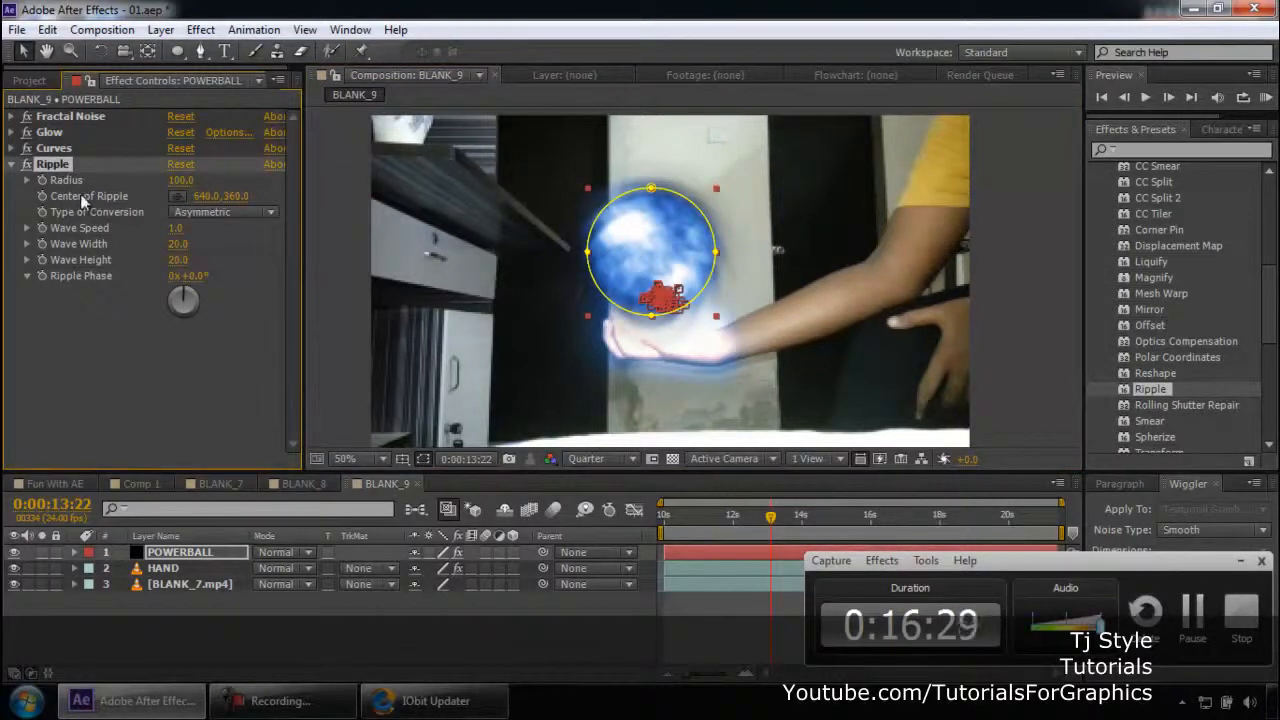
click(179, 195)
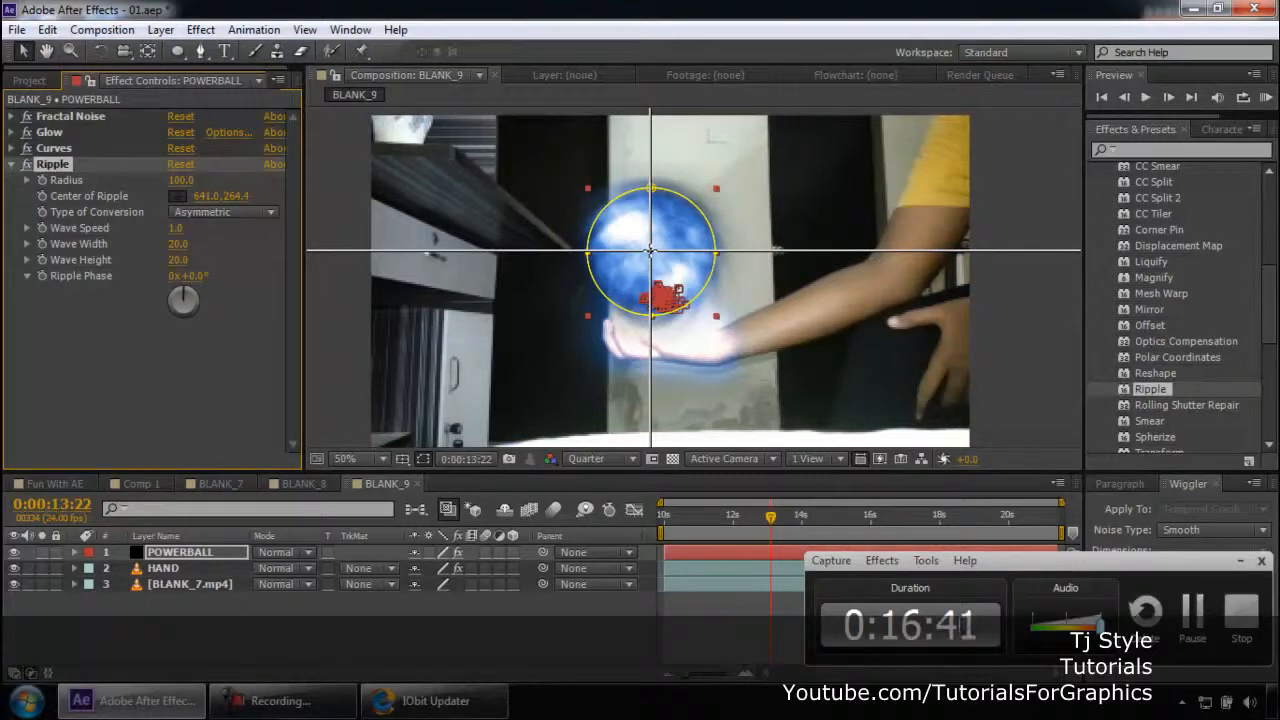
click(650, 250)
key(ctrl+shift+a)
Step: Set Ripple's Wave Width to 24.1 and Wave Height to 45.0, and check the distortion around 0:00:14:04
mouse_move(770, 516)
mouse_down()
mouse_move(715, 527)
mouse_move(762, 529)
mouse_up()
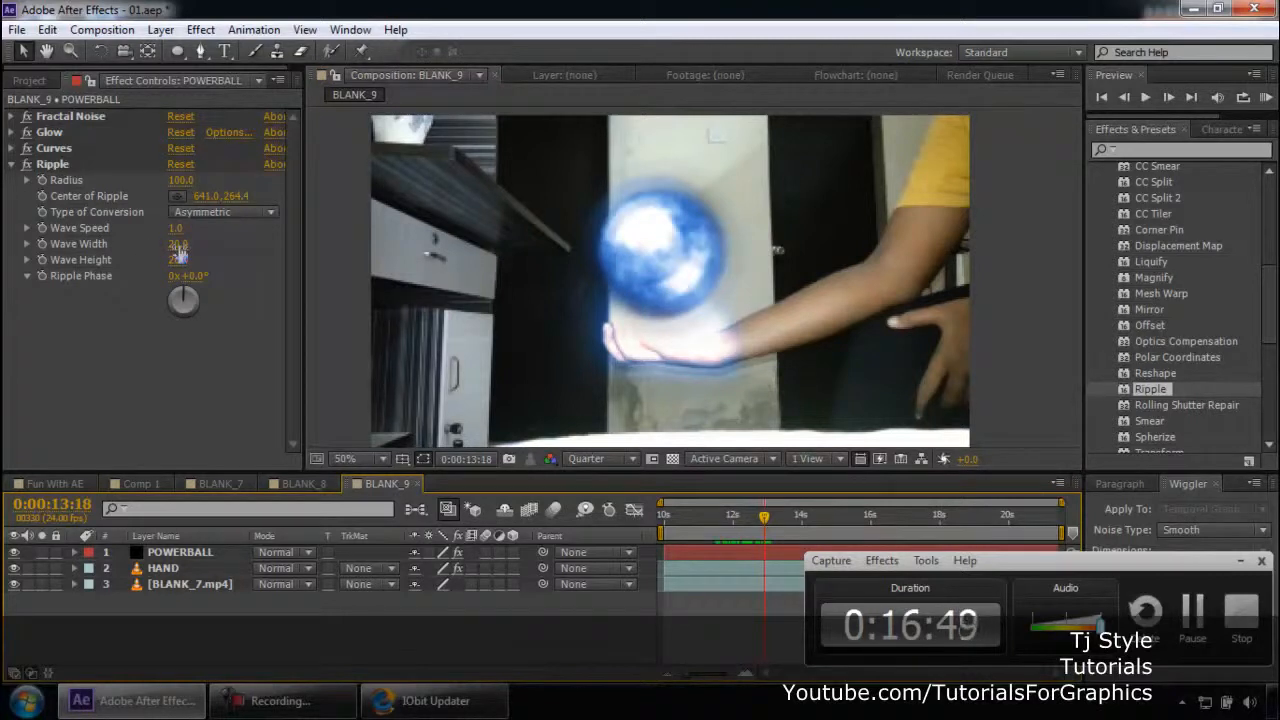
drag(178, 243, 220, 266)
click(1005, 360)
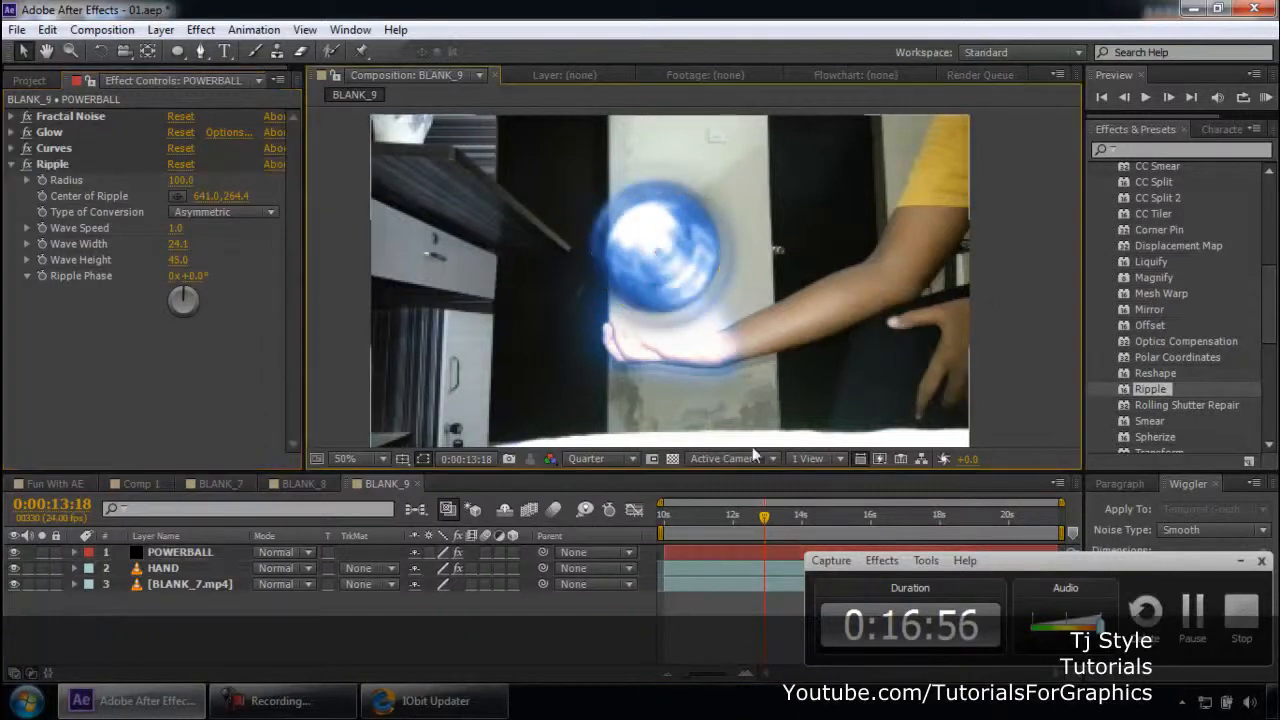
mouse_move(767, 522)
mouse_down()
mouse_move(677, 526)
mouse_move(776, 522)
mouse_up()
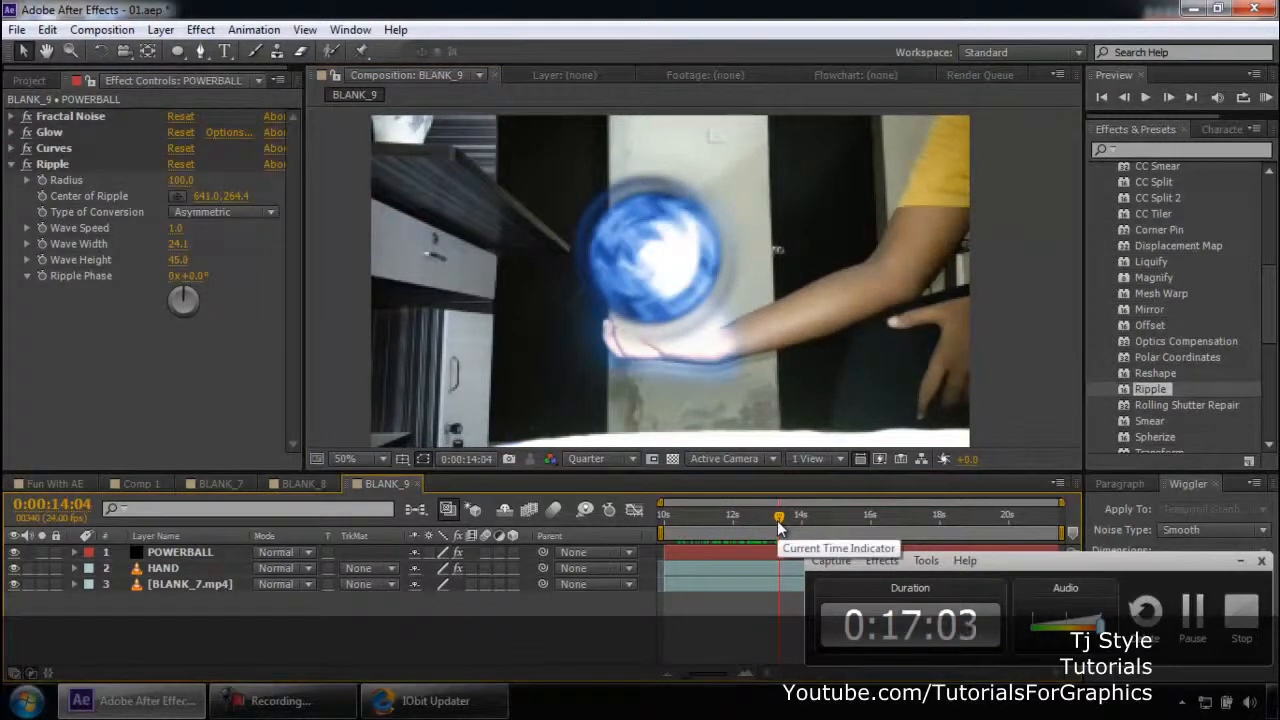